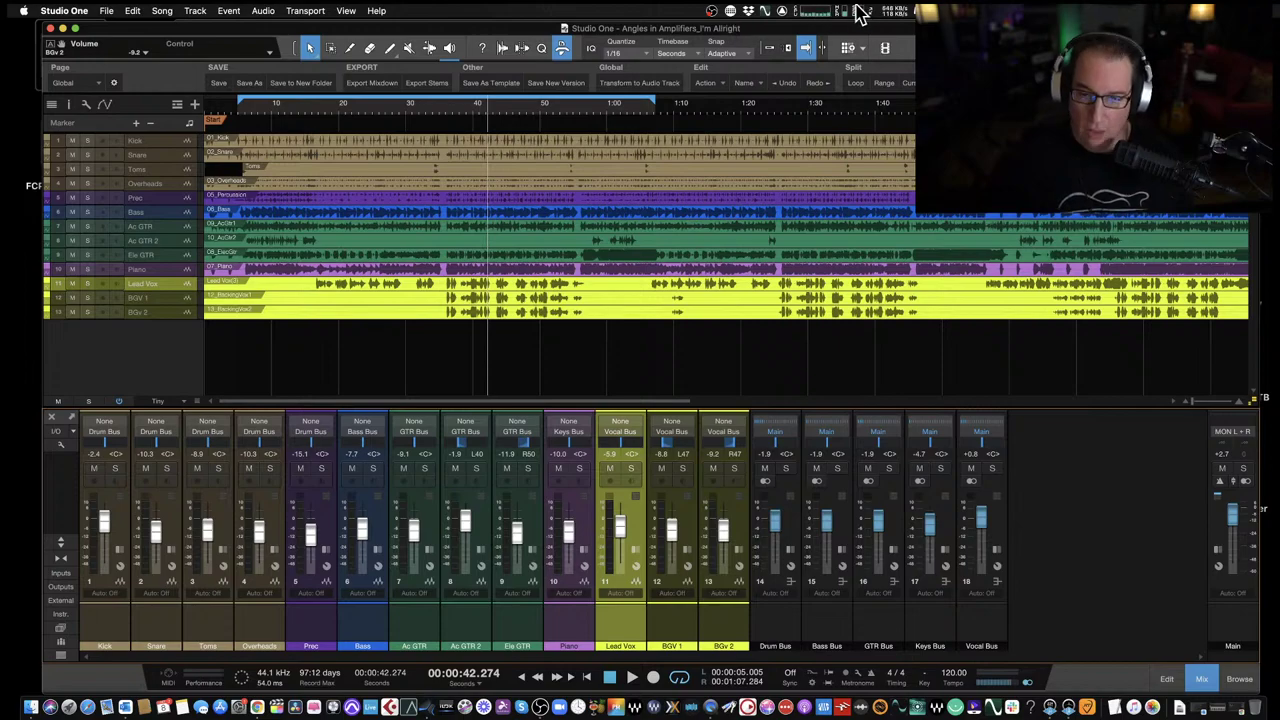
# Shift and widen the song window to fill the screen, and expand the console to show the inserts and sends.
pyautogui.moveTo(860, 30); pyautogui.dragTo(838, 28)
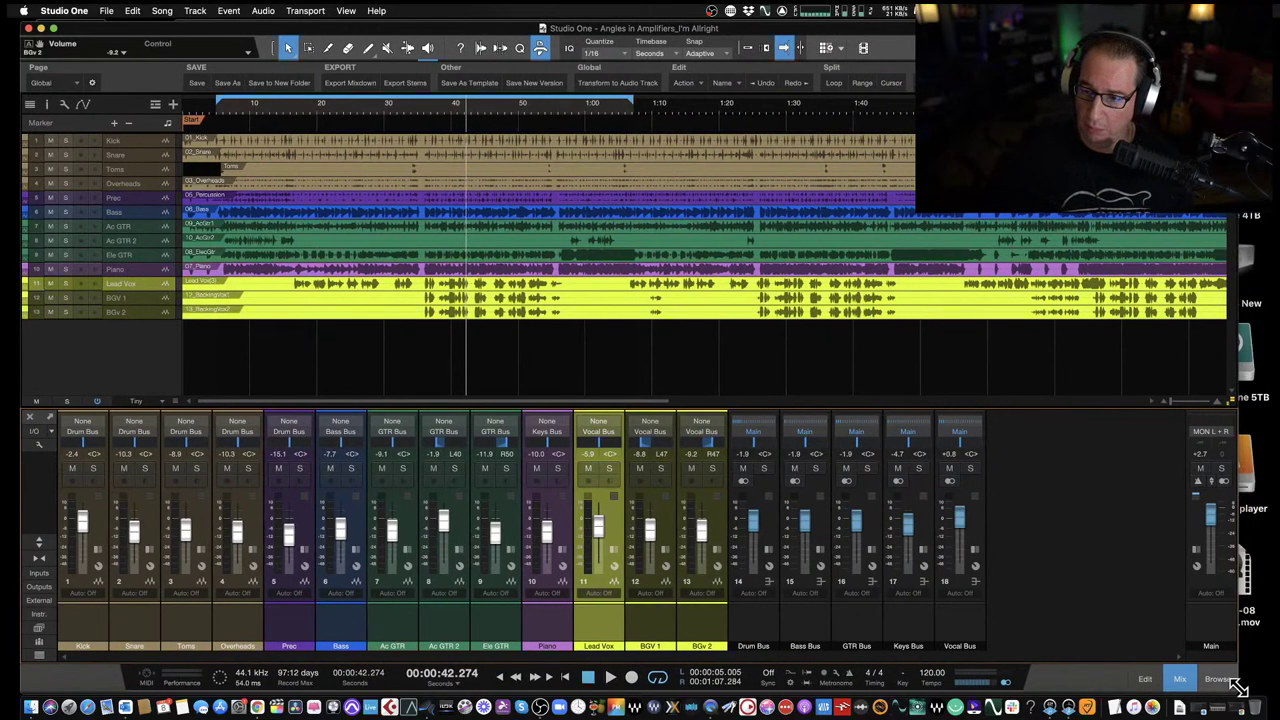
pyautogui.moveTo(1230, 688); pyautogui.dragTo(1266, 678)
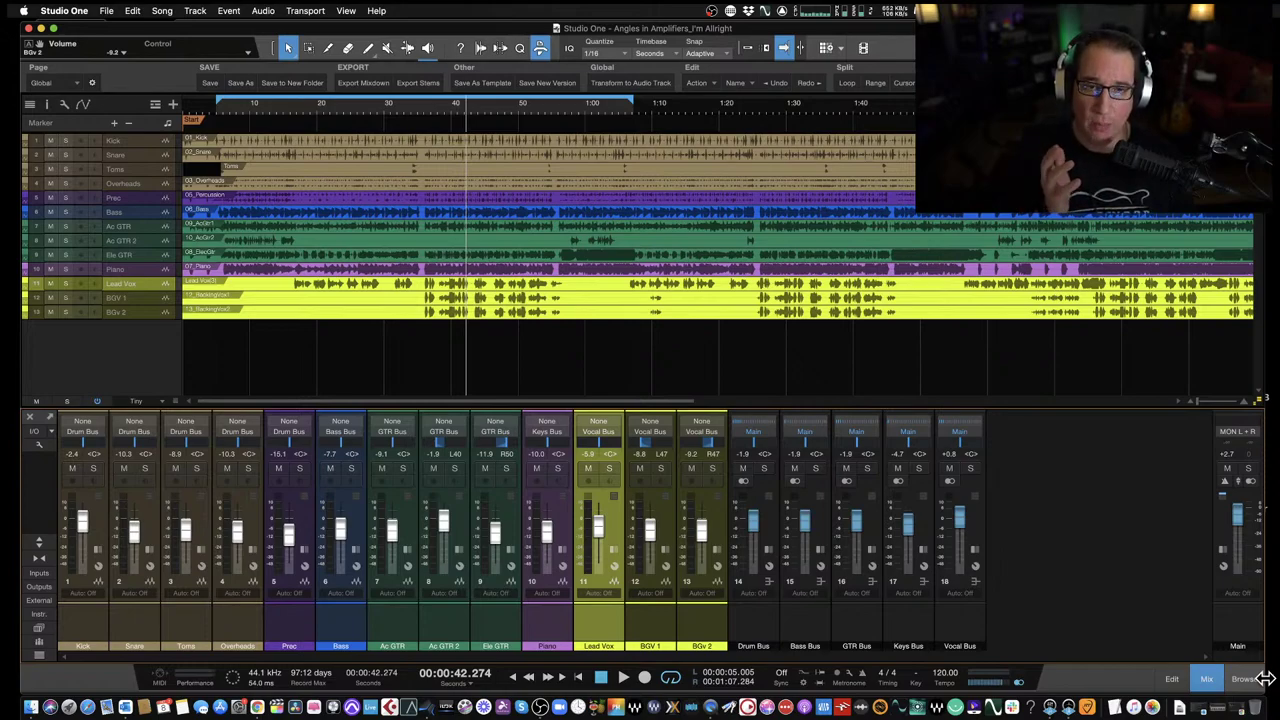
pyautogui.click(762, 635)
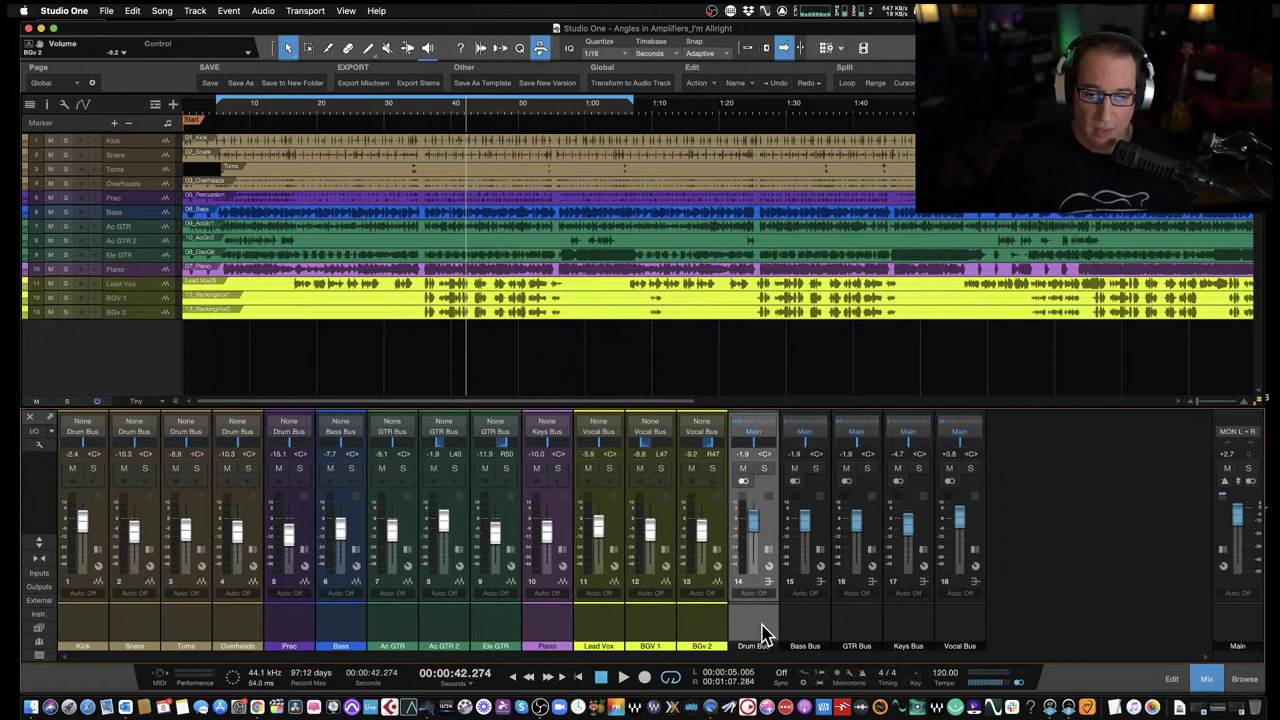
pyautogui.click(800, 628)
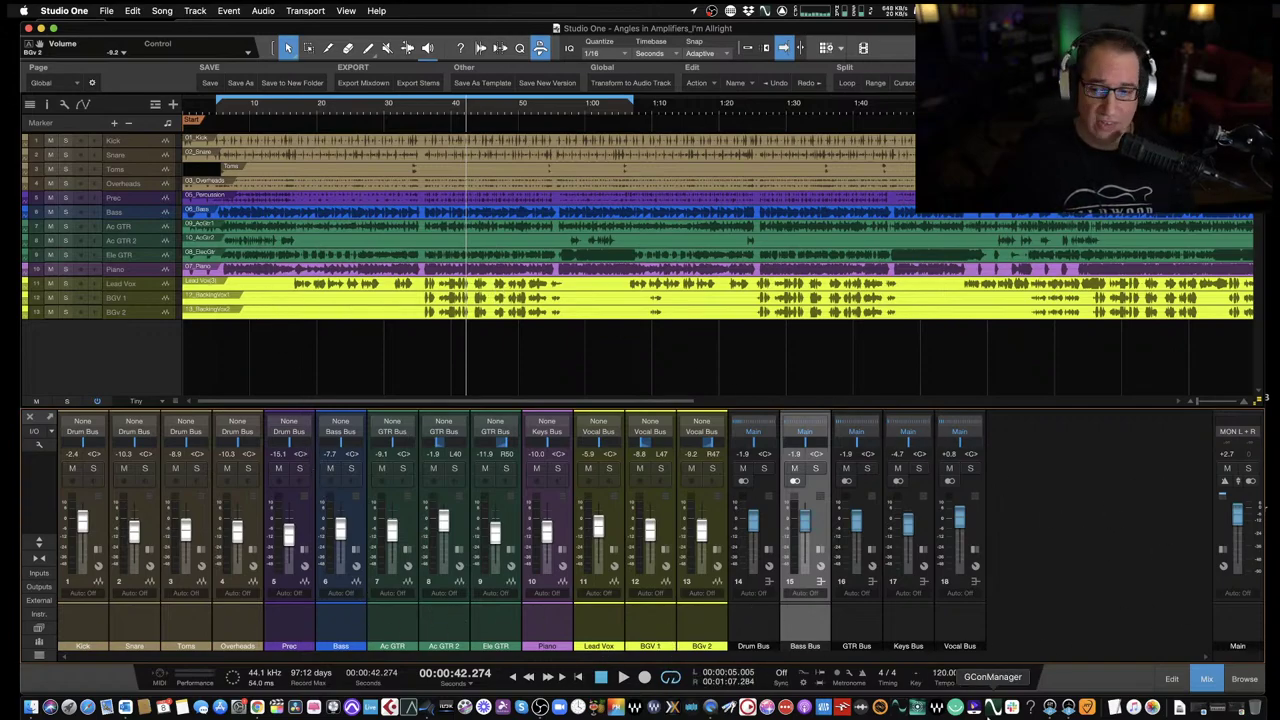
pyautogui.click(39, 542)
# Play the song from the loop start, lower the Lead Vox fader to about -8.8 dB, and return the playhead to the start.
pyautogui.click(225, 113)
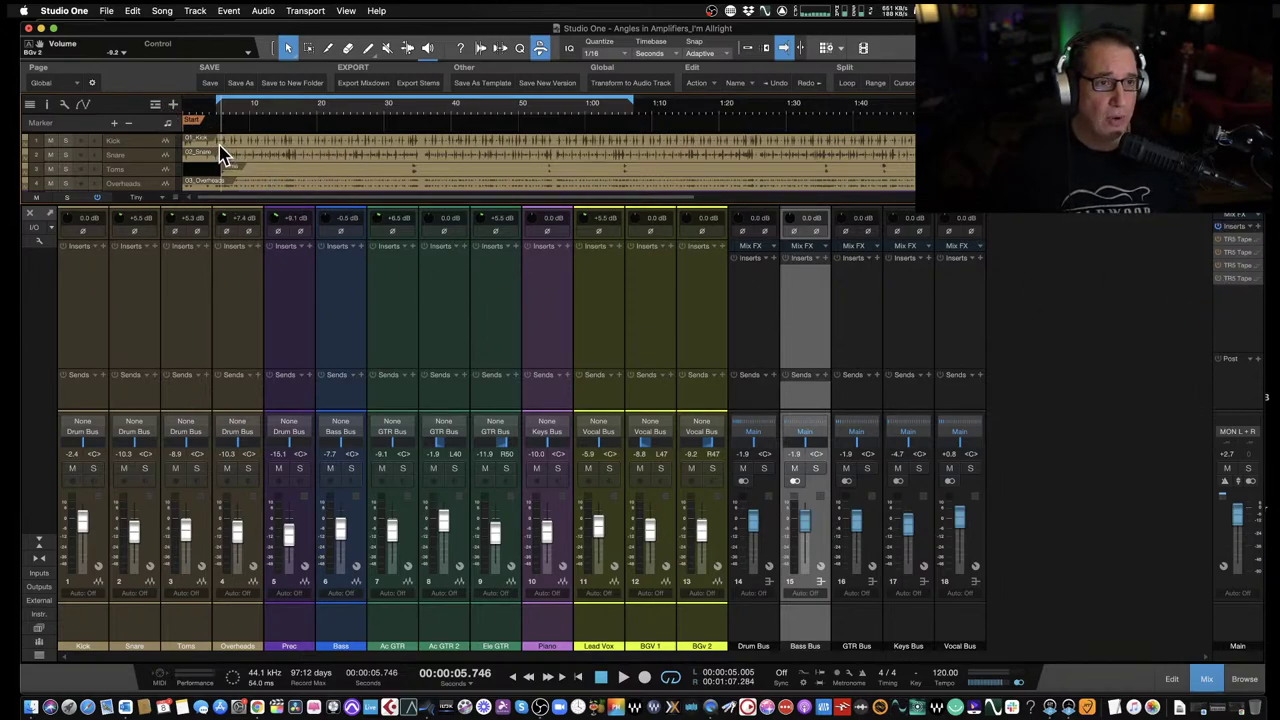
pyautogui.click(219, 110)
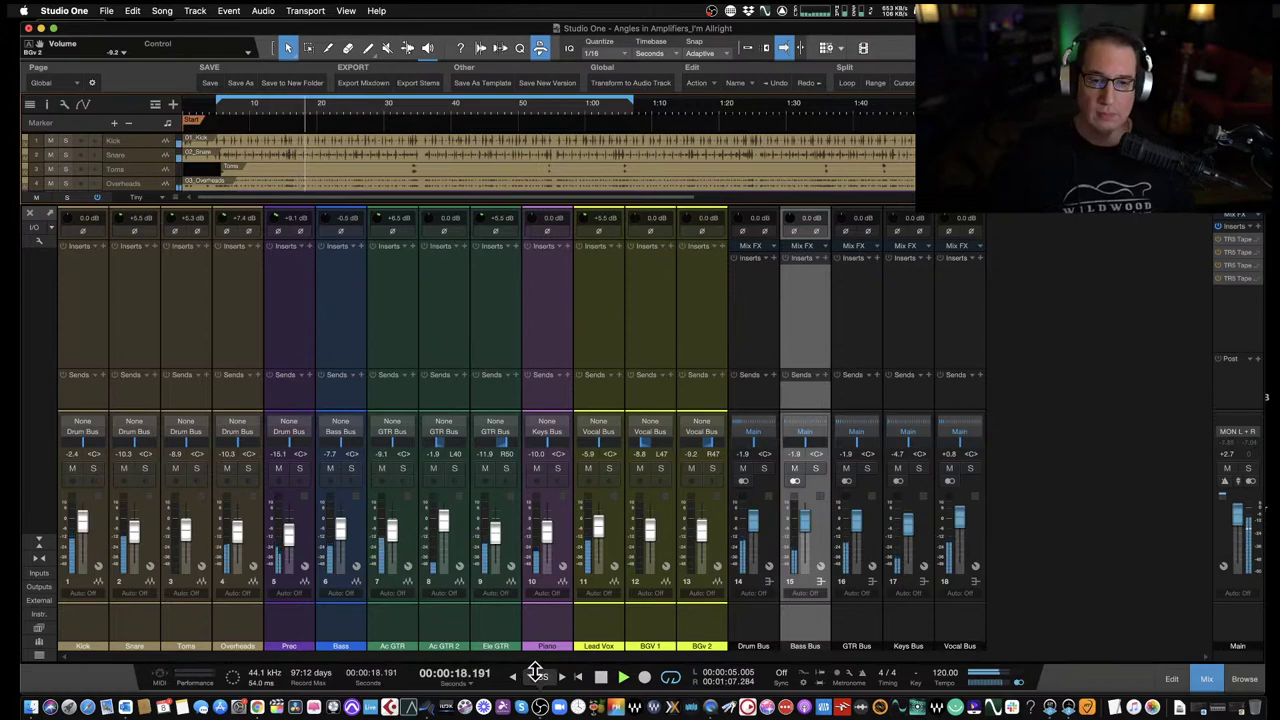
pyautogui.moveTo(594, 531); pyautogui.dragTo(598, 556)
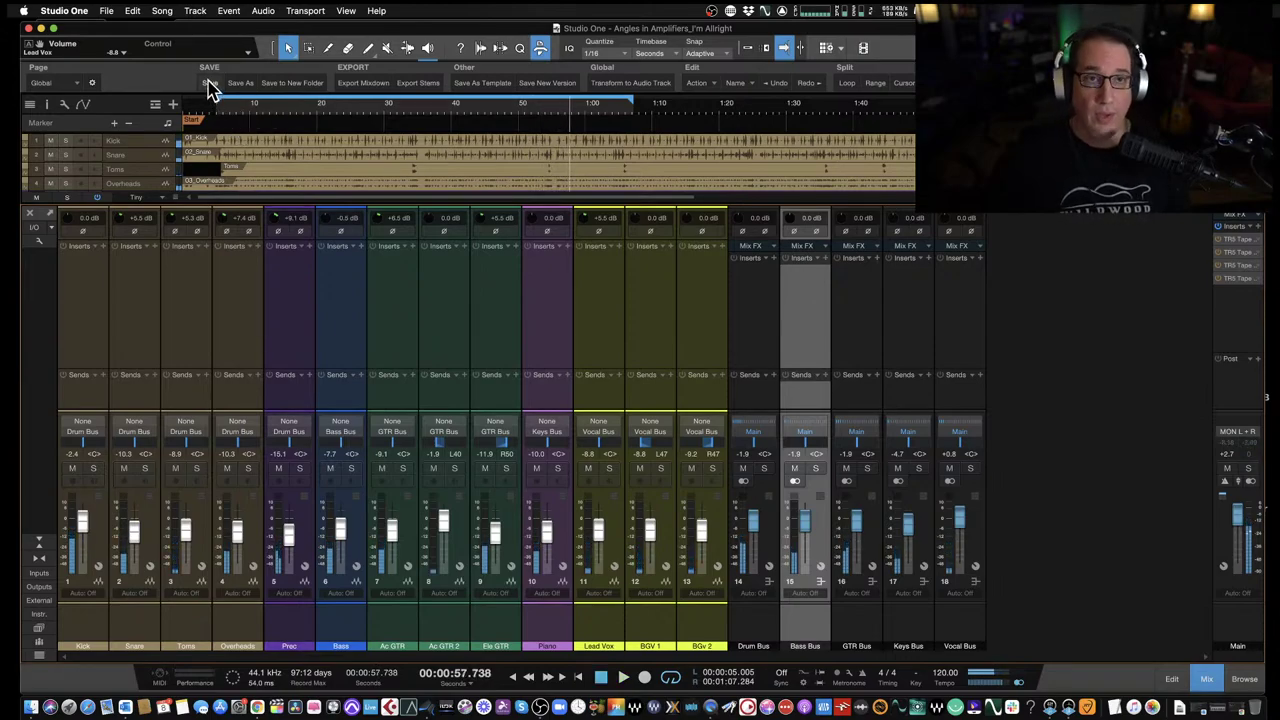
pyautogui.click(226, 113)
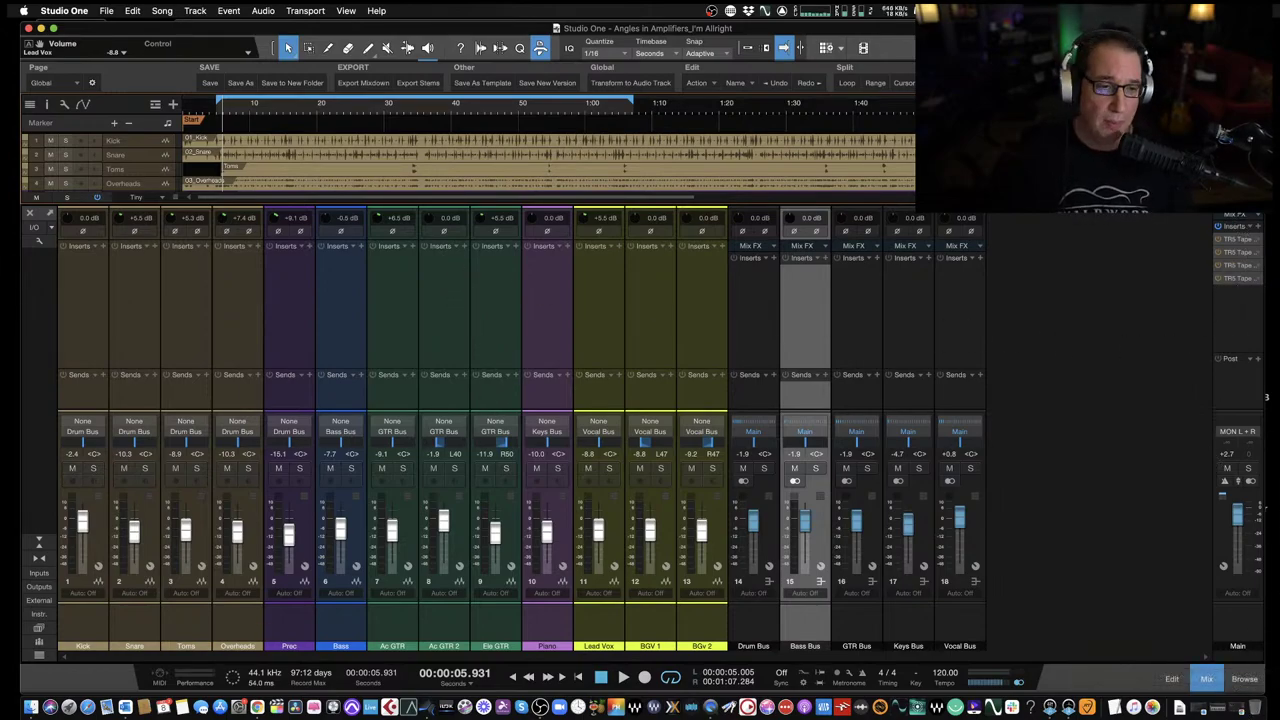
# Open the TR5 Tape Machine 99 insert on the Main channel and move its window clear of the channel's insert list.
pyautogui.doubleClick(1239, 246)
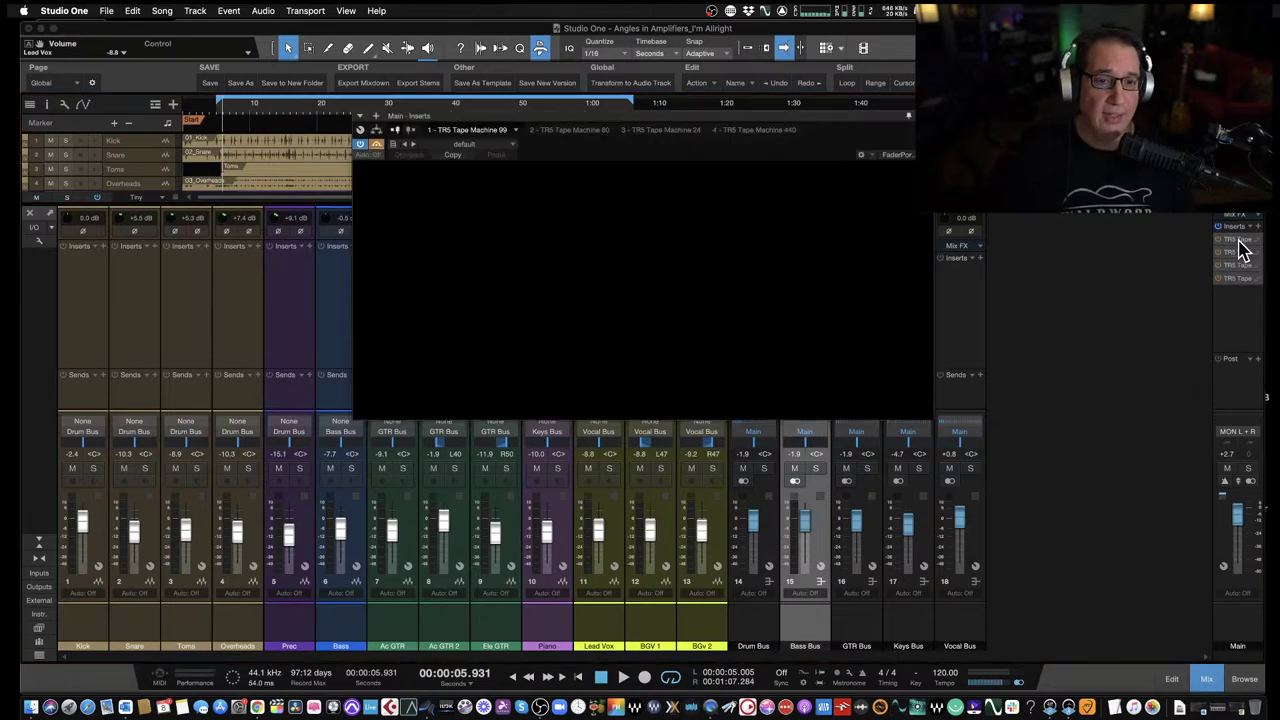
pyautogui.moveTo(589, 122); pyautogui.dragTo(437, 175)
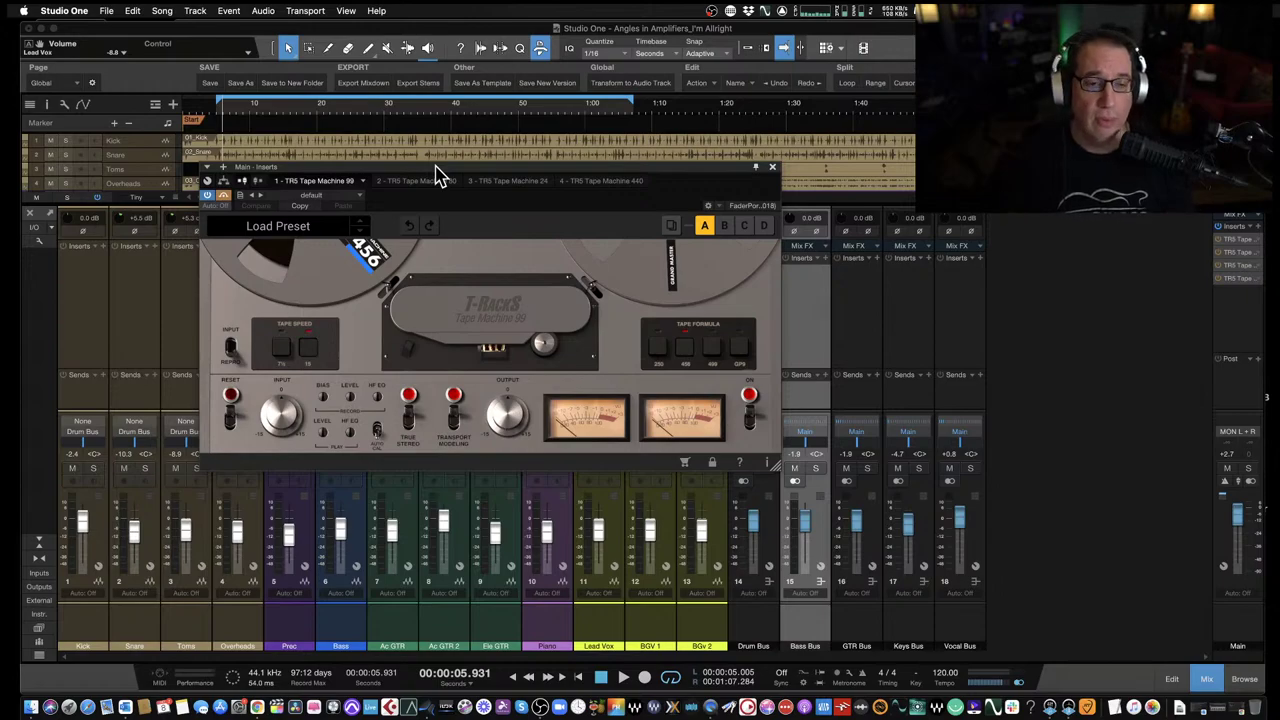
pyautogui.moveTo(436, 166); pyautogui.dragTo(438, 173)
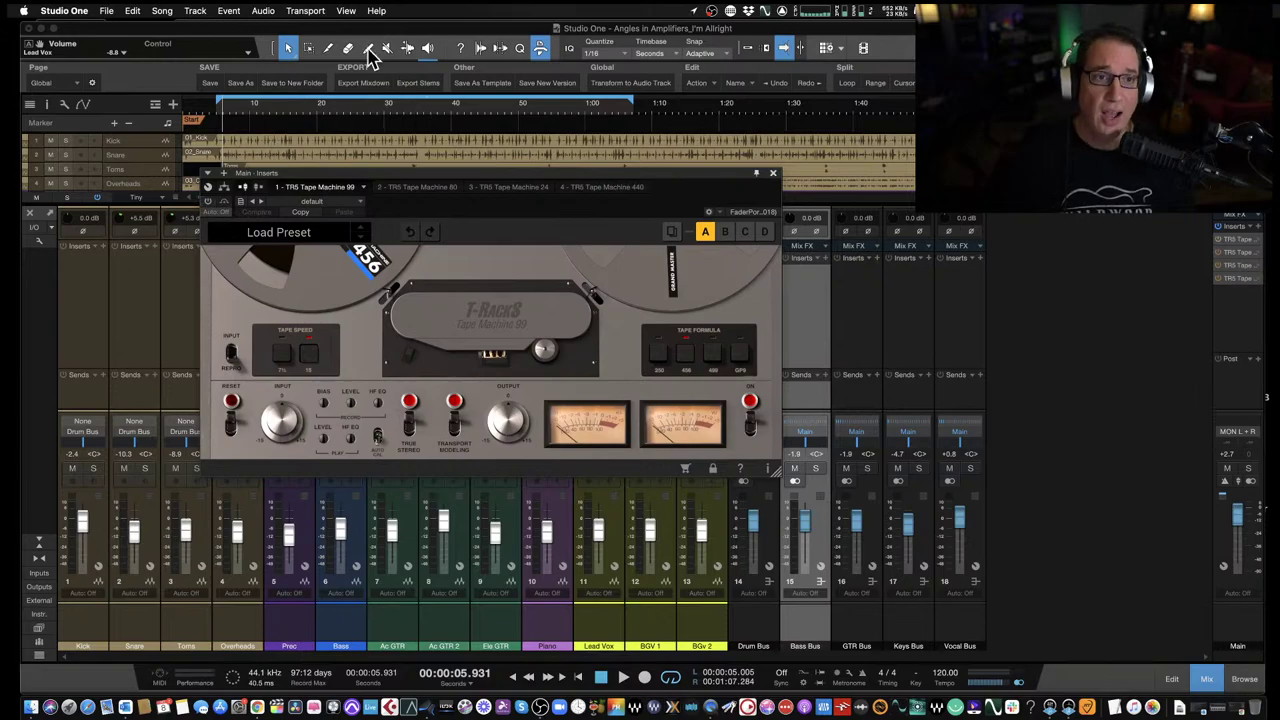
# Open the Performance Monitor with its device list displayed, and arrange it beside the Tape Machine 99 window.
pyautogui.click(346, 12)
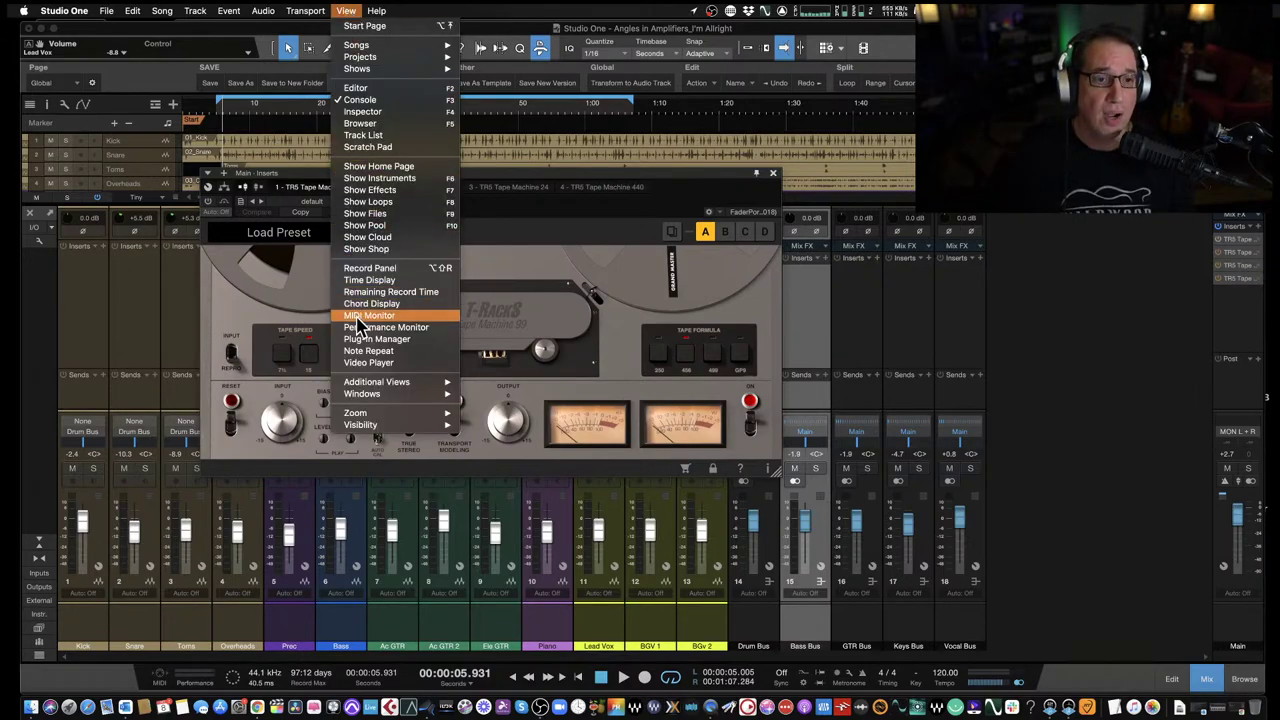
pyautogui.click(355, 328)
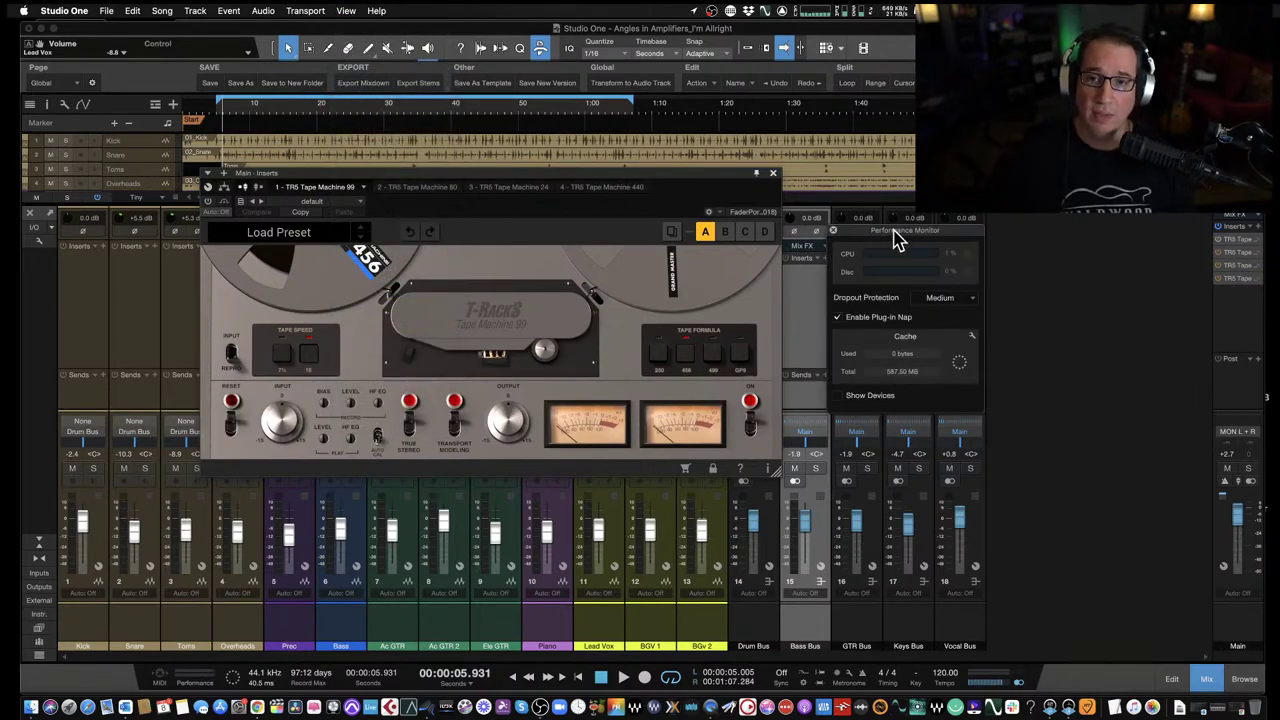
pyautogui.moveTo(895, 230); pyautogui.dragTo(867, 182)
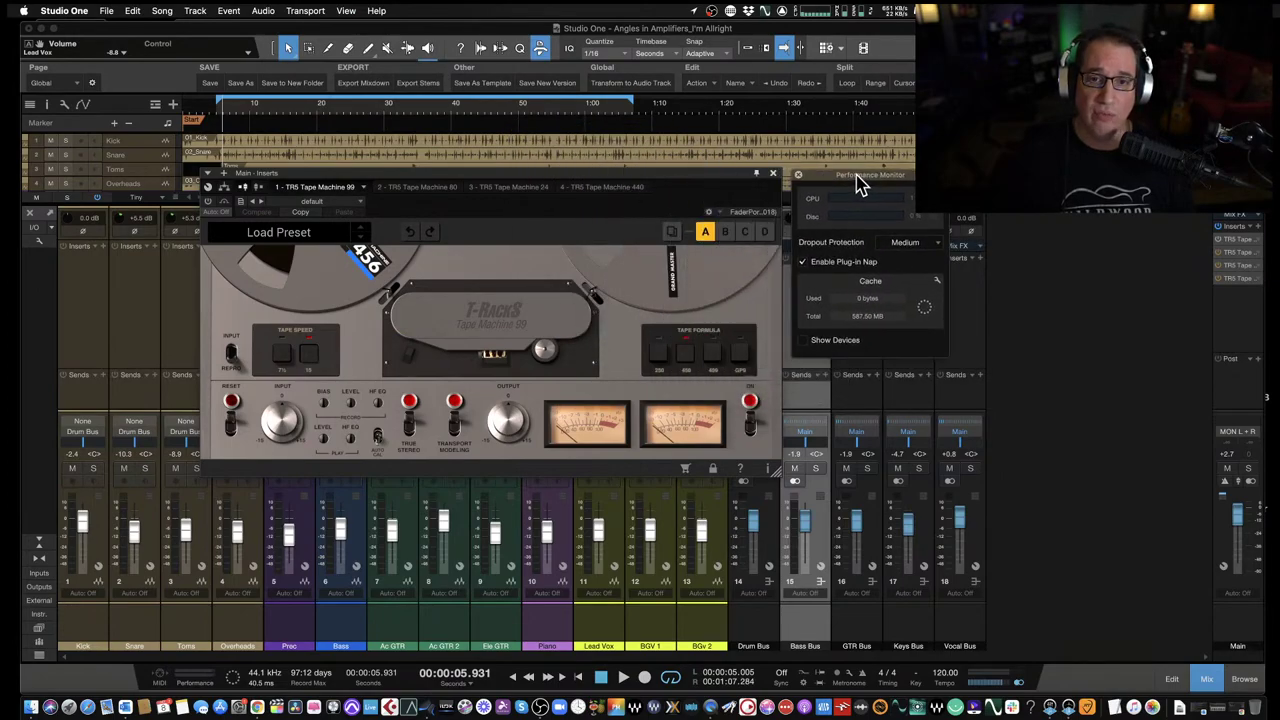
pyautogui.moveTo(645, 187); pyautogui.dragTo(510, 49)
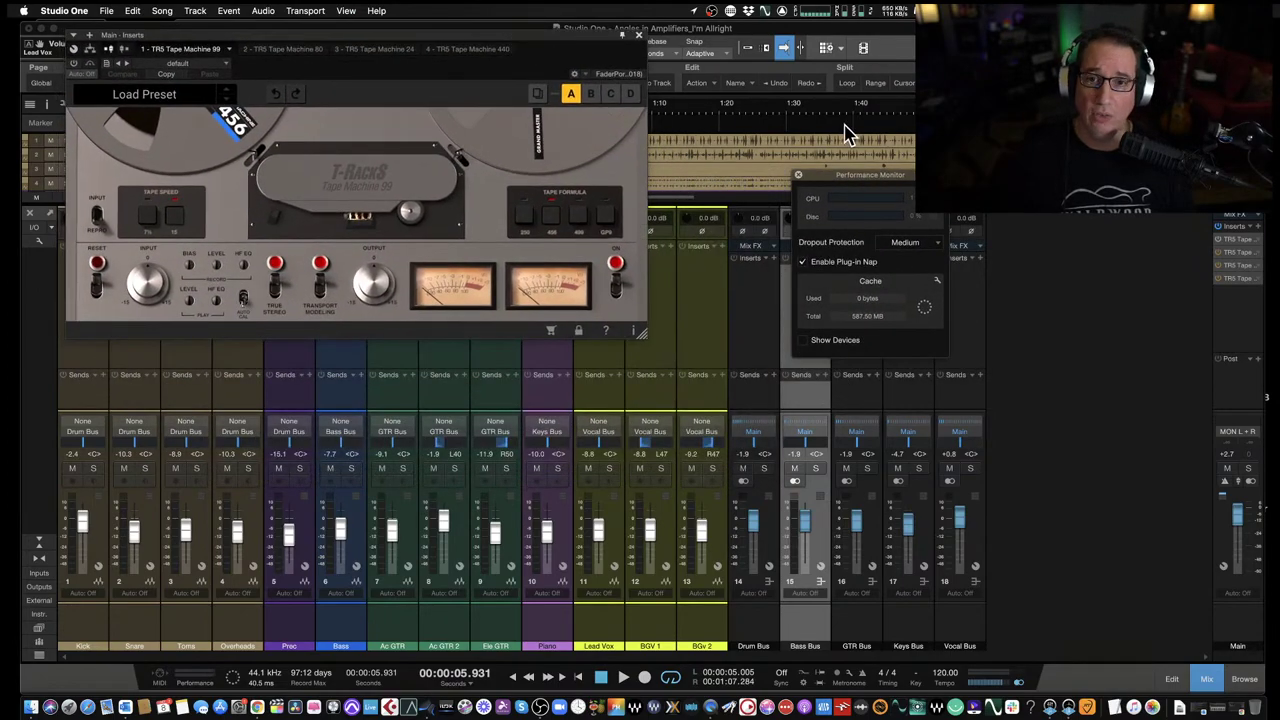
pyautogui.moveTo(870, 188); pyautogui.dragTo(745, 137)
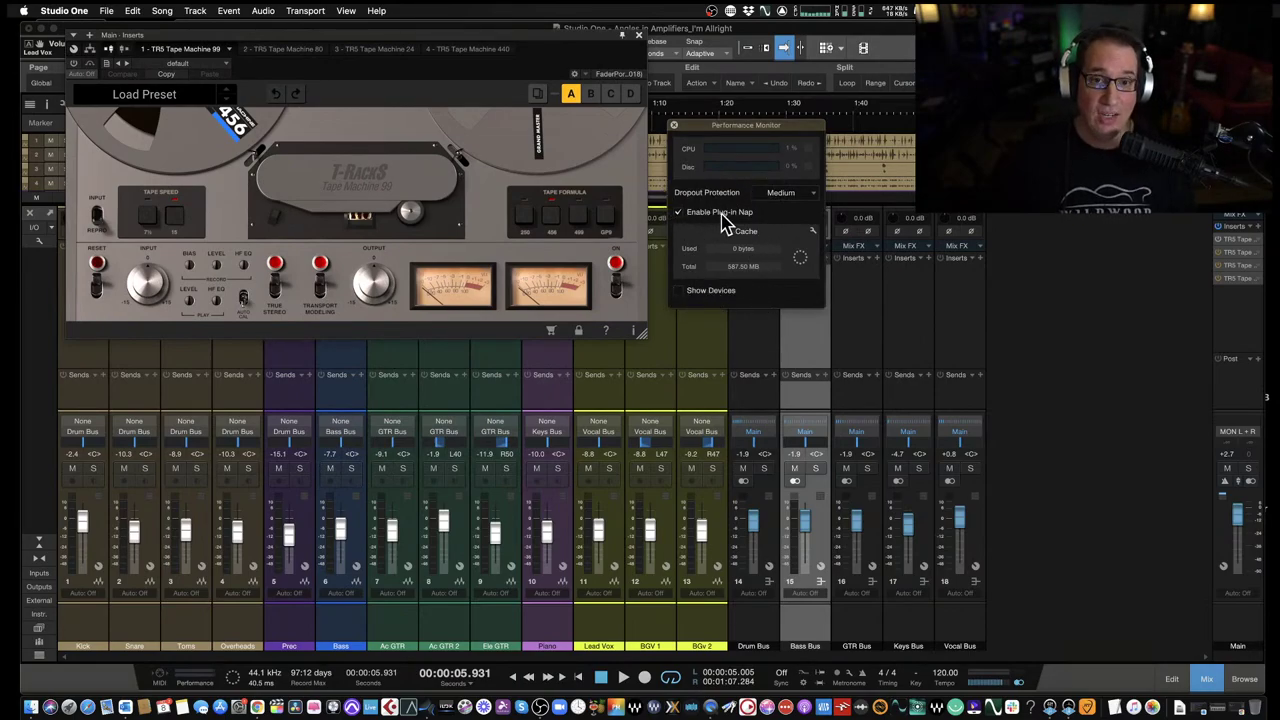
pyautogui.click(680, 291)
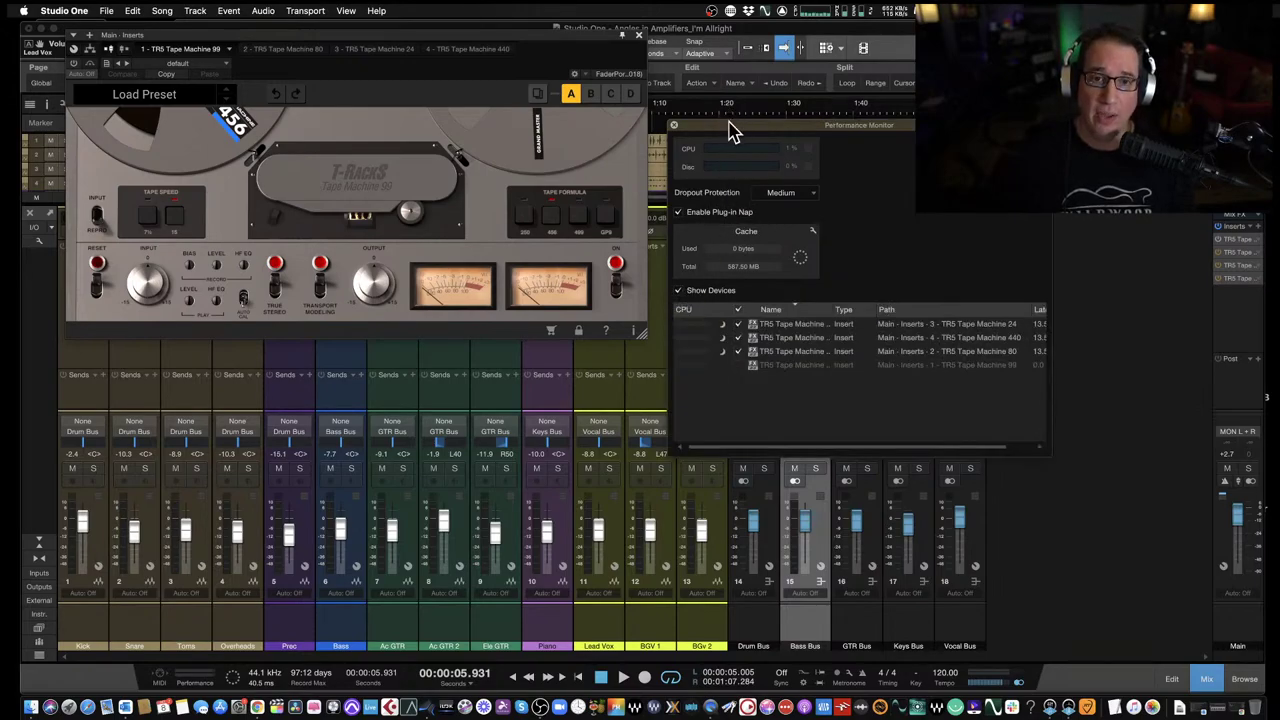
pyautogui.moveTo(731, 131); pyautogui.dragTo(719, 133)
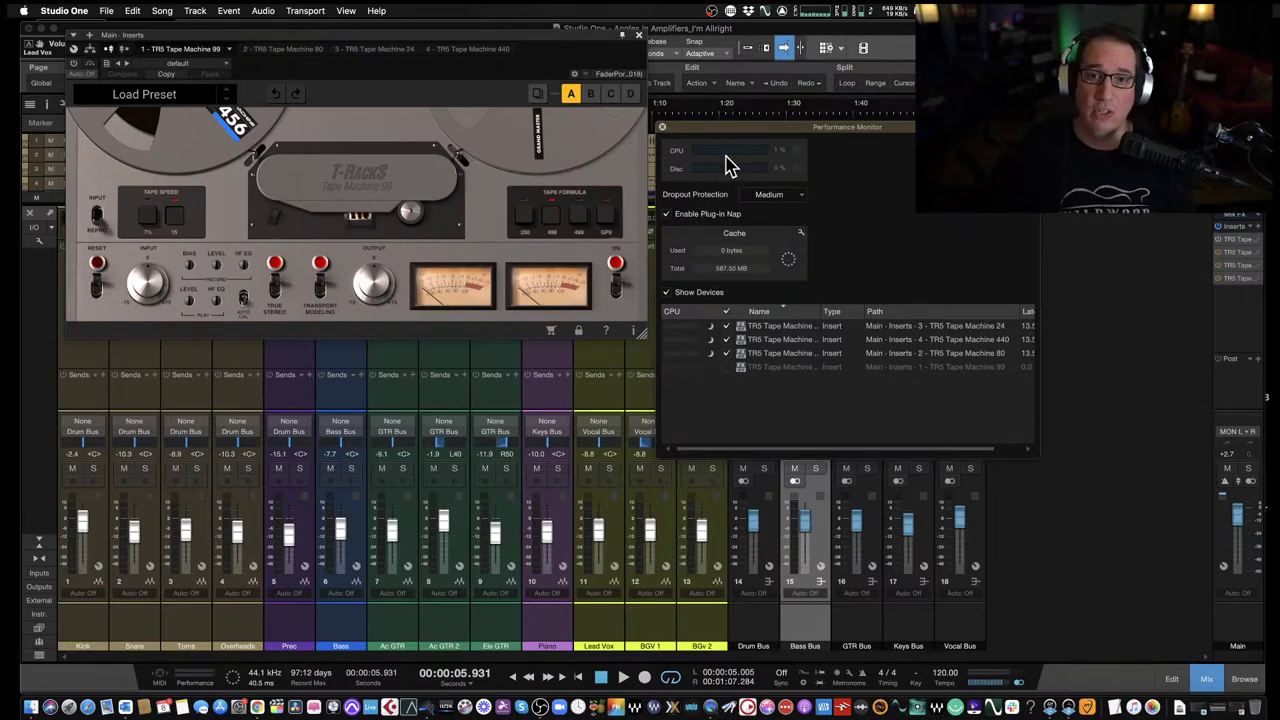
pyautogui.moveTo(726, 125); pyautogui.dragTo(722, 120)
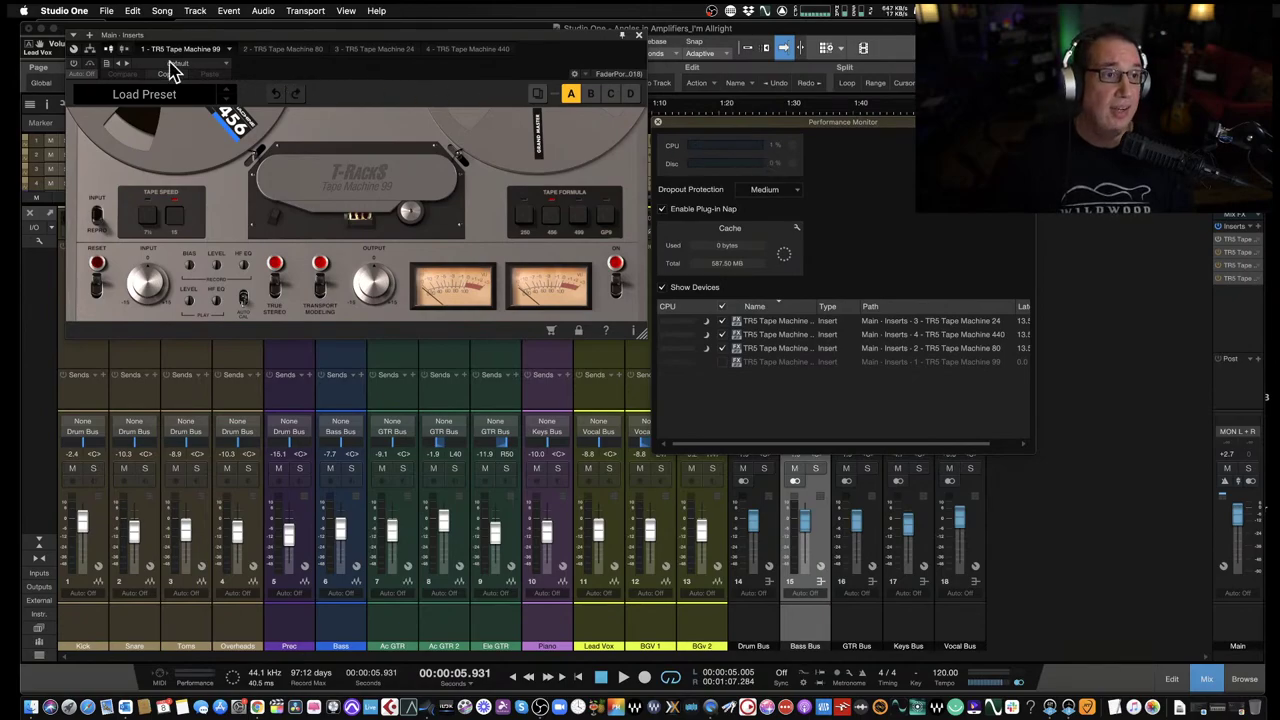
# Activate Tape Machine 99, examine its CPU load during playback with bypass off, and bypass it again.
pyautogui.click(73, 64)
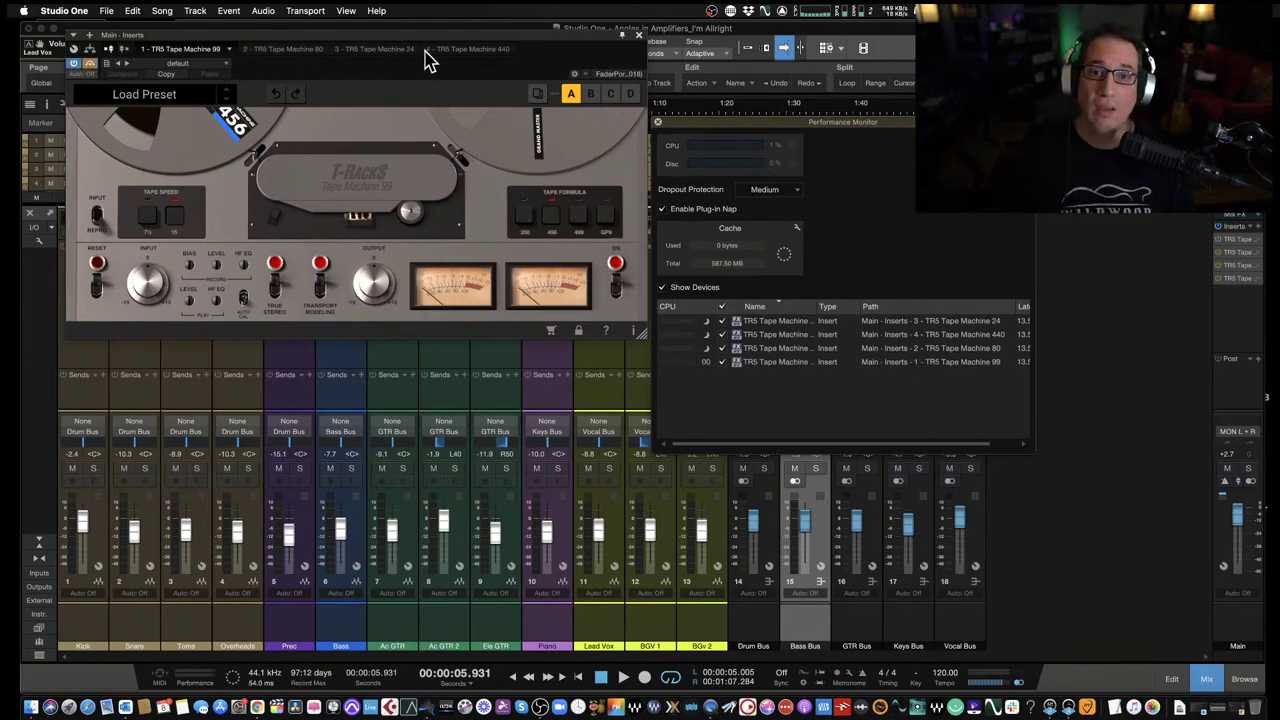
pyautogui.moveTo(481, 38); pyautogui.dragTo(481, 55)
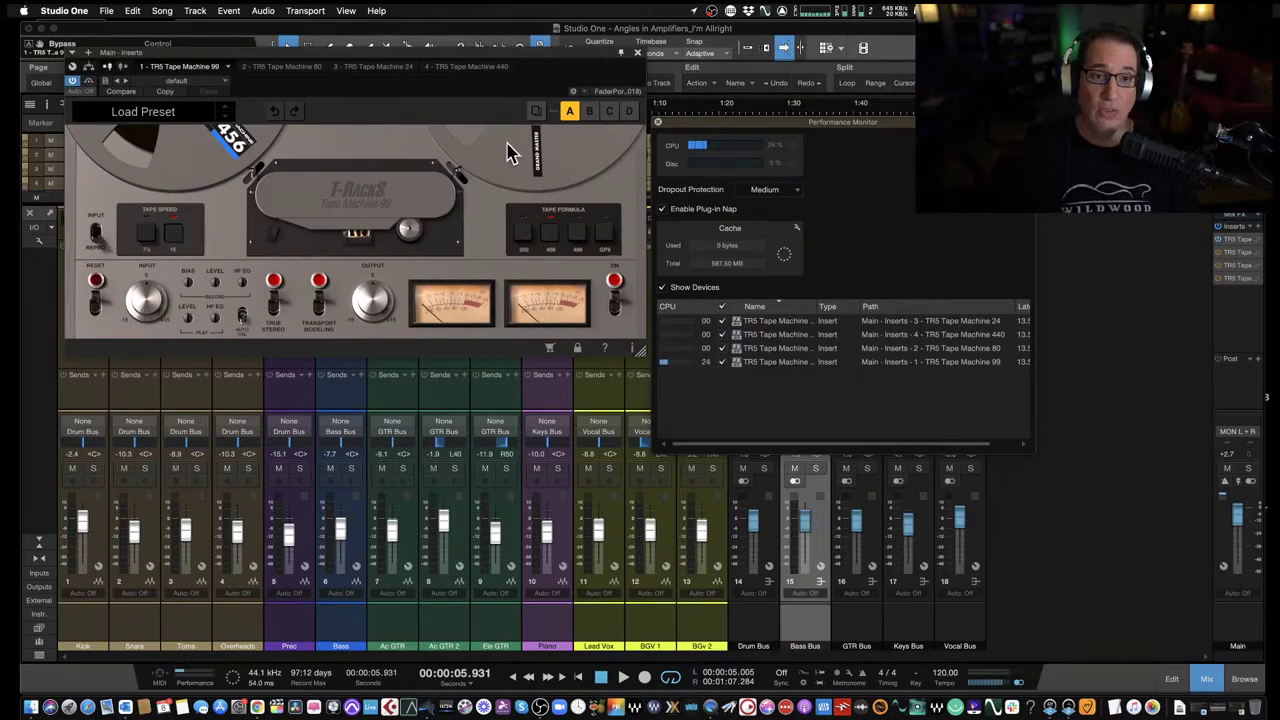
pyautogui.moveTo(489, 63); pyautogui.dragTo(476, 124)
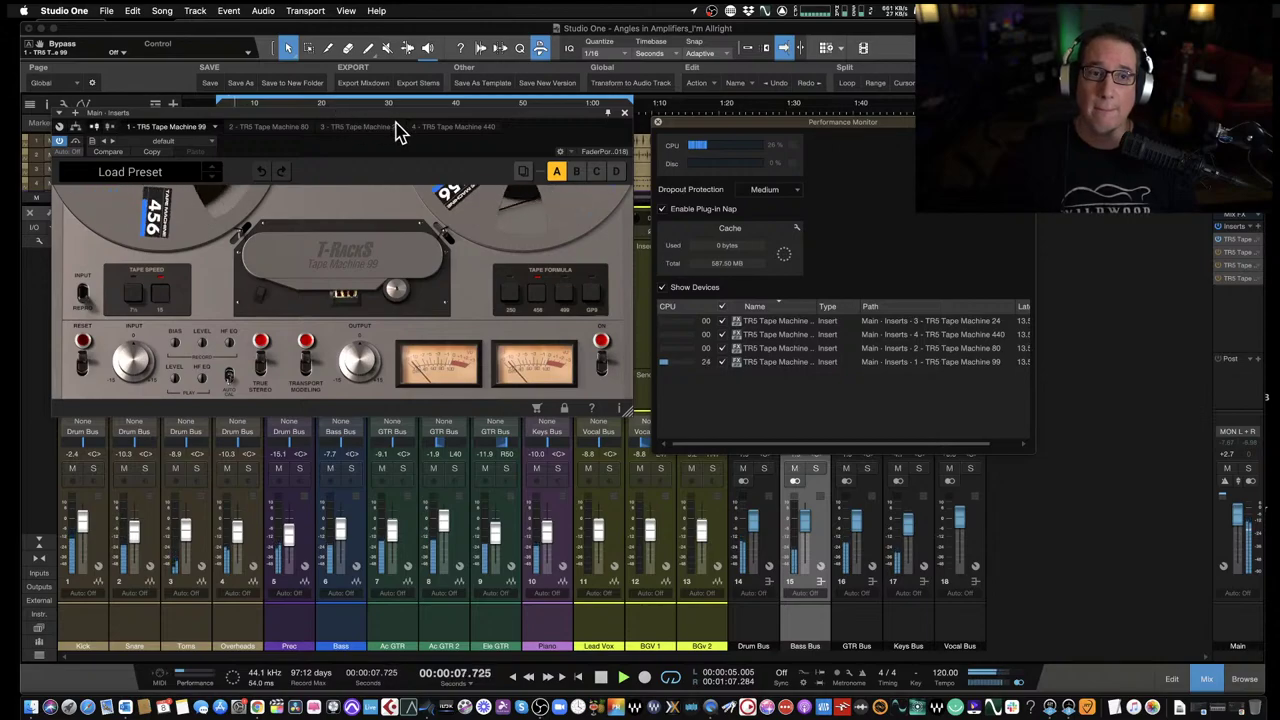
pyautogui.moveTo(400, 123); pyautogui.dragTo(460, 139)
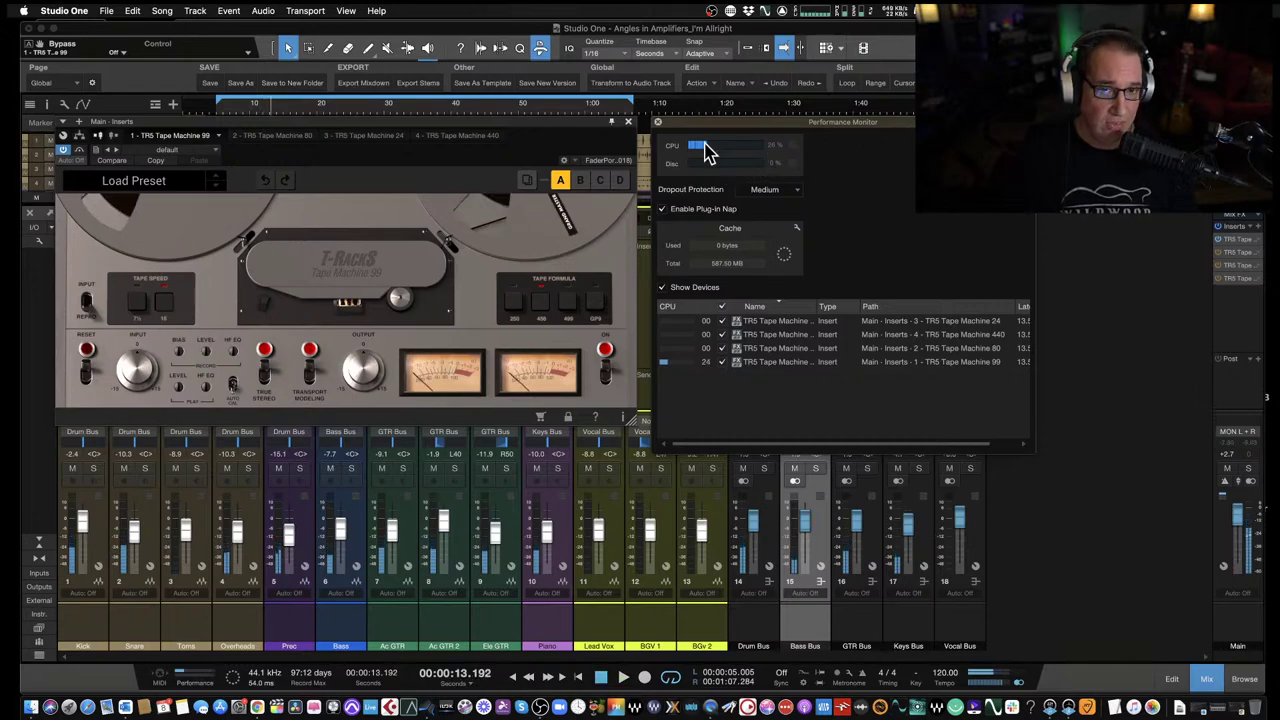
pyautogui.click(81, 151)
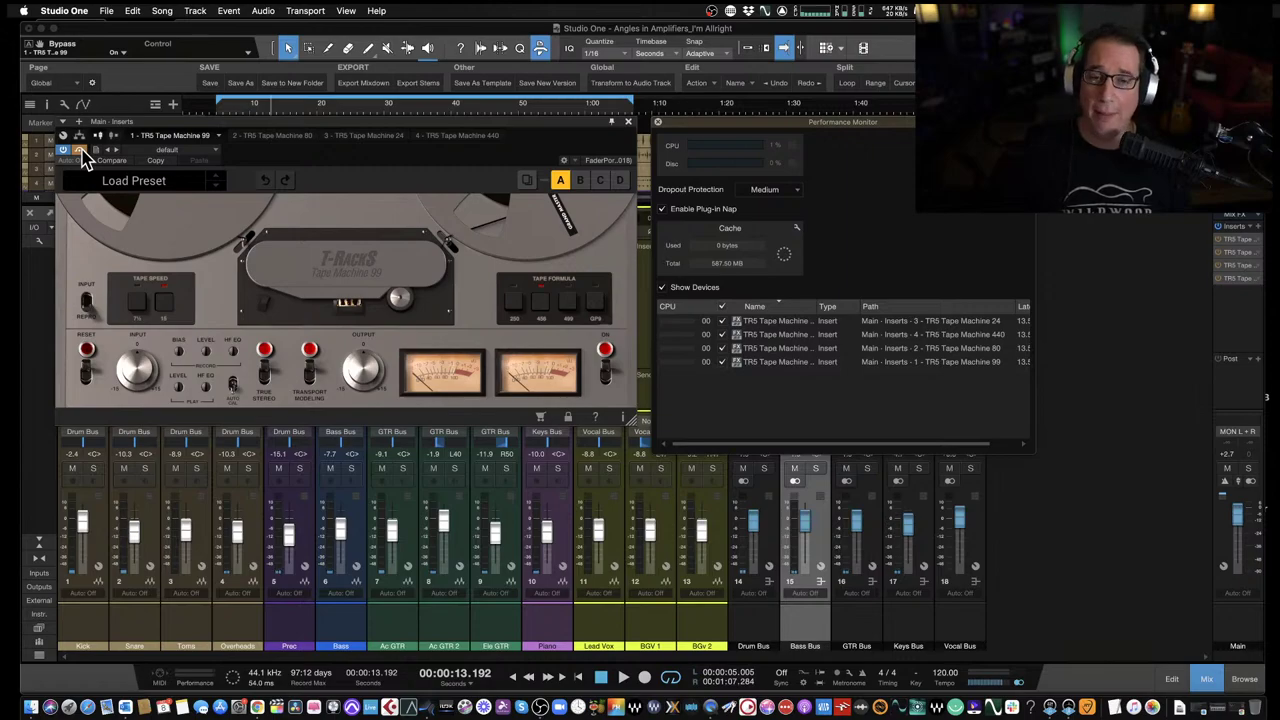
# Close the Performance Monitor and the Tape Machine 99 window.
pyautogui.click(658, 124)
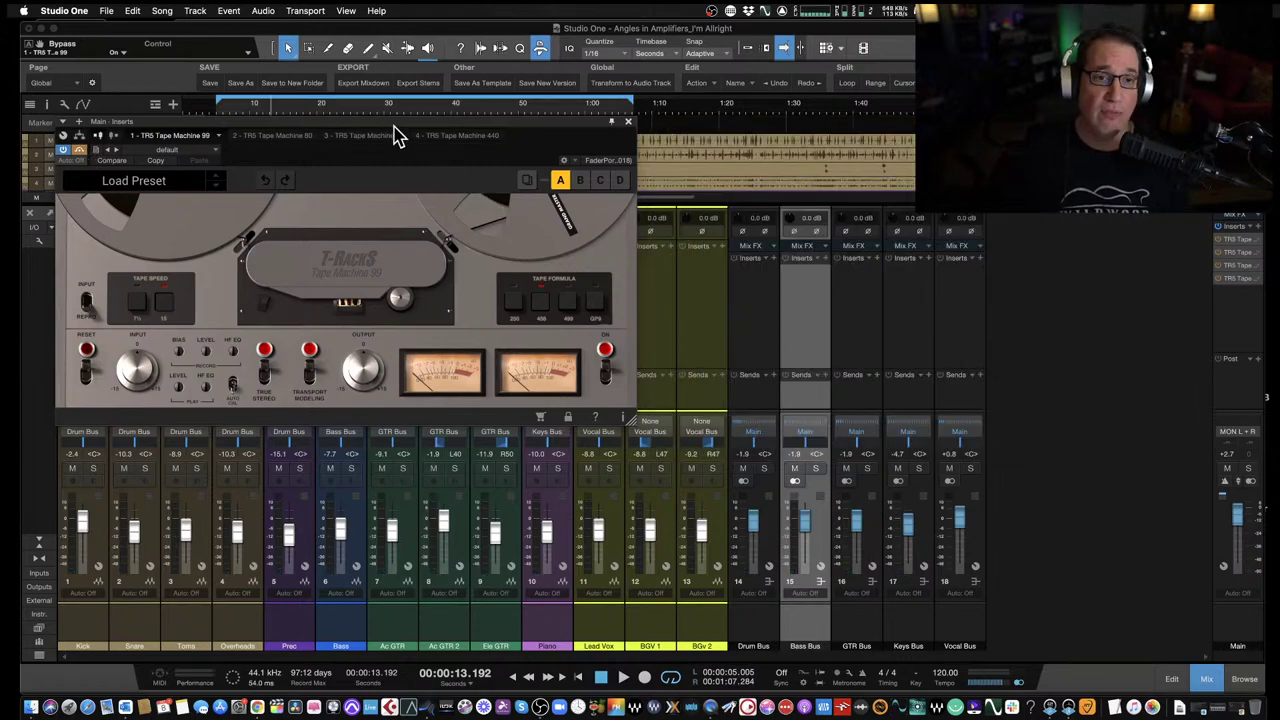
pyautogui.moveTo(406, 131); pyautogui.dragTo(477, 123)
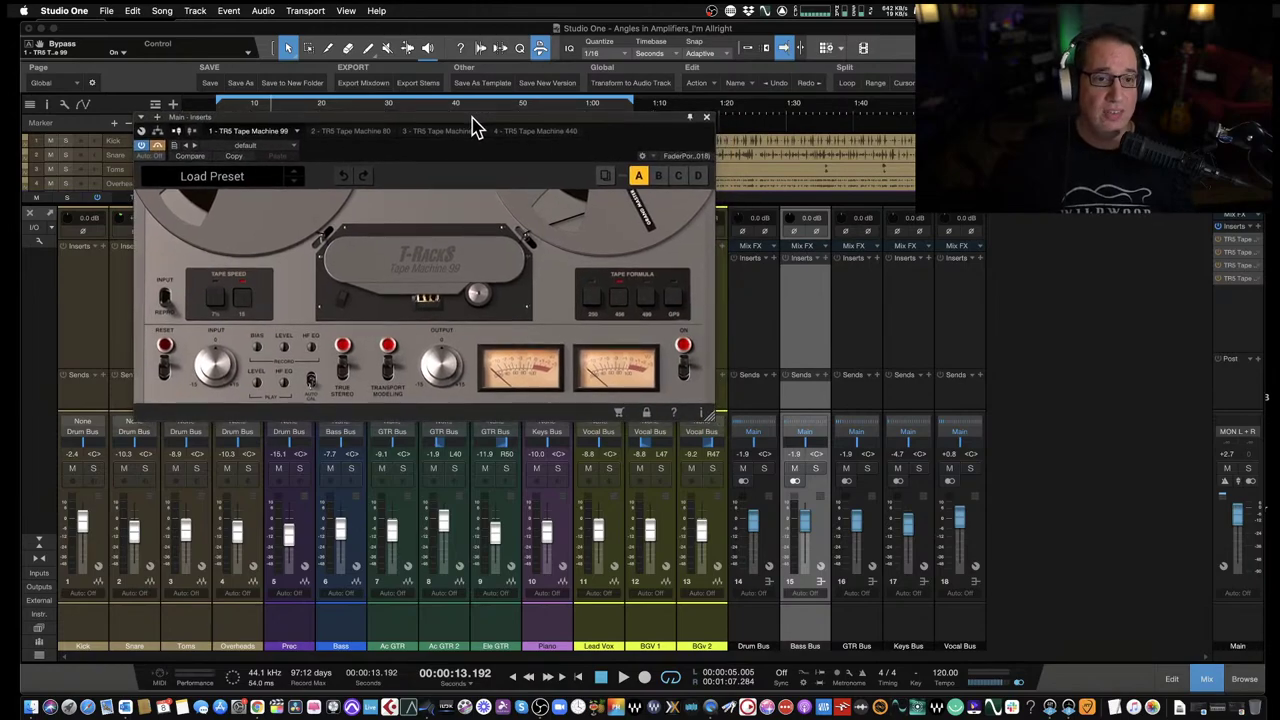
pyautogui.click(705, 121)
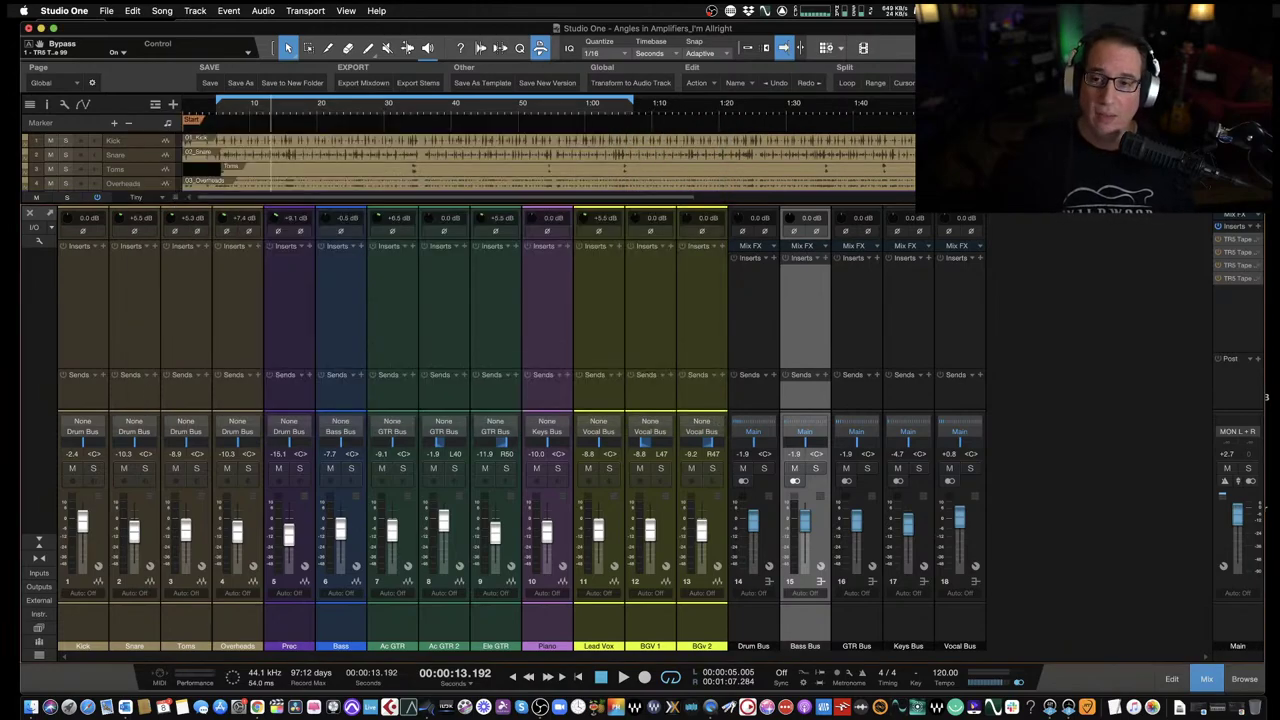
# Look over the Tape Machine 80, 24 and 440 inserts on the Main channel one by one, and reopen Tape Machine 99.
pyautogui.click(1231, 254)
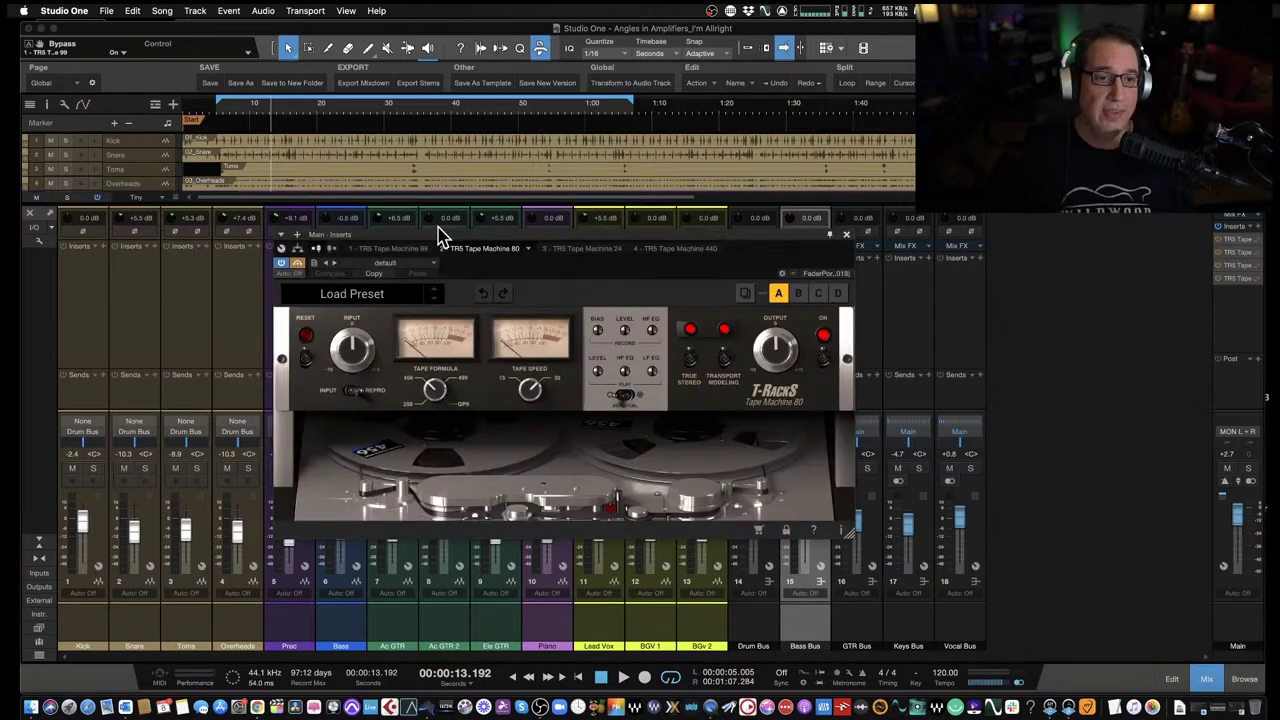
pyautogui.moveTo(422, 243); pyautogui.dragTo(371, 214)
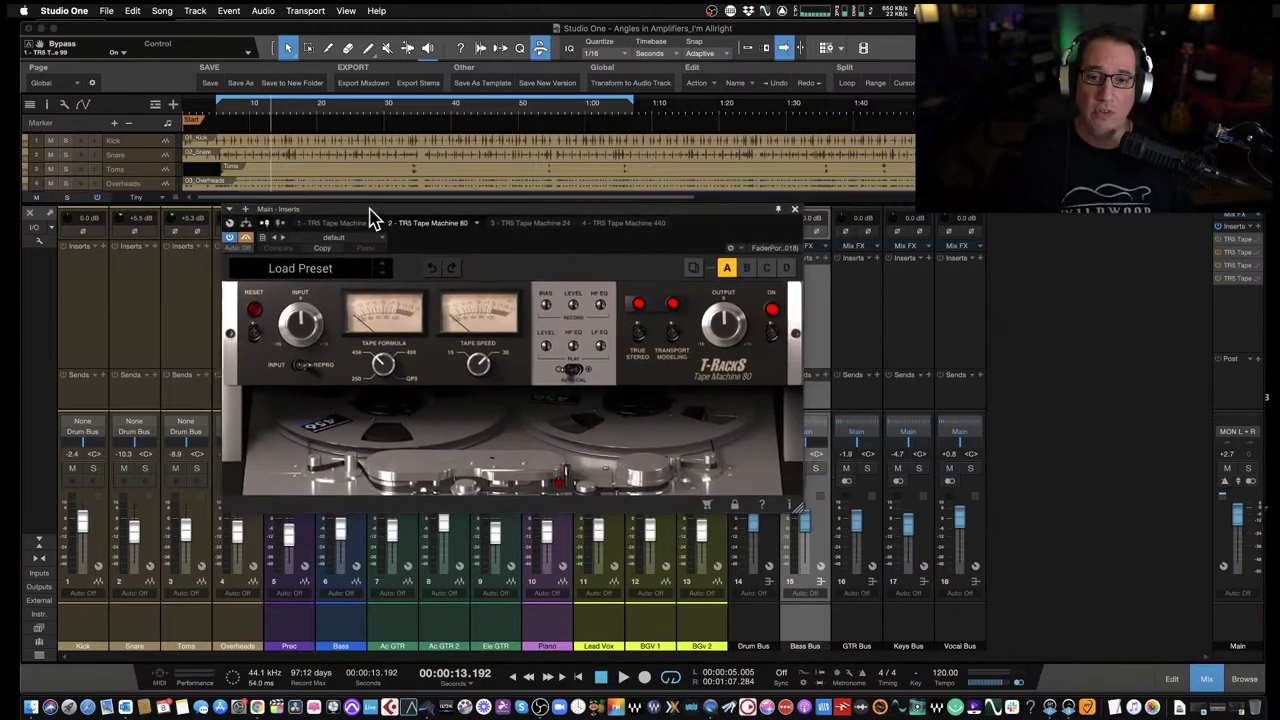
pyautogui.click(793, 211)
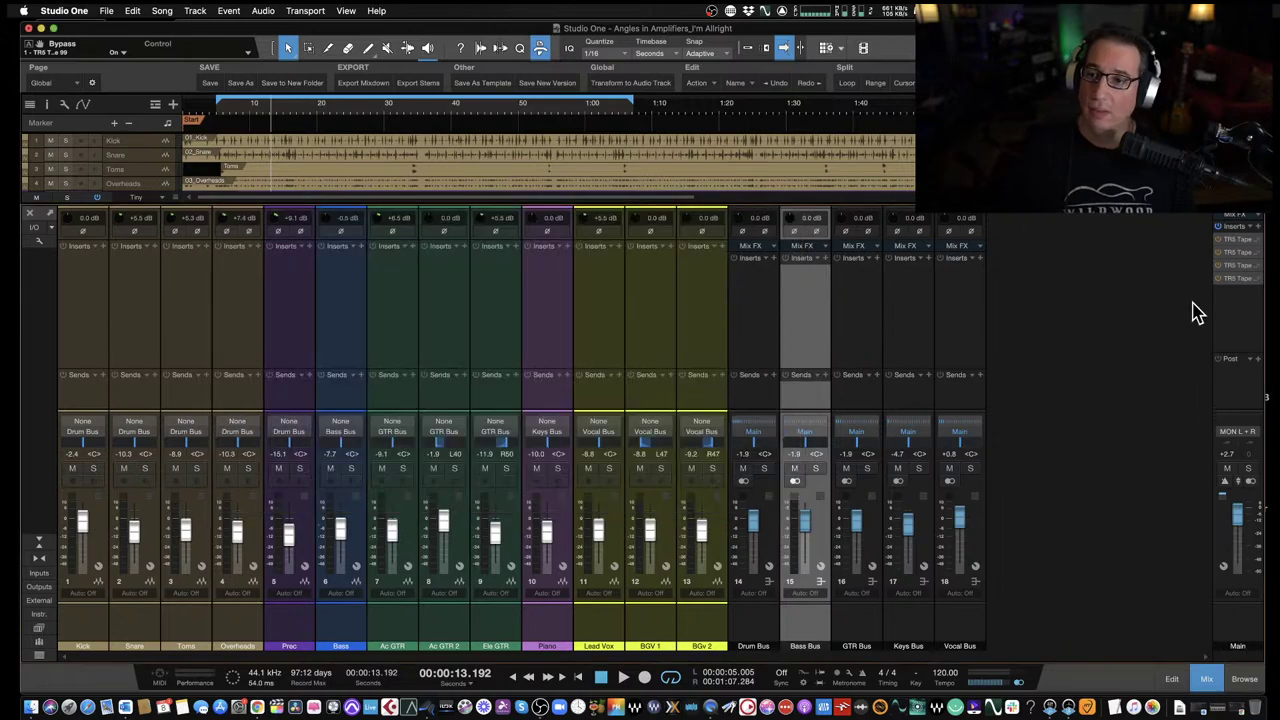
pyautogui.click(1237, 268)
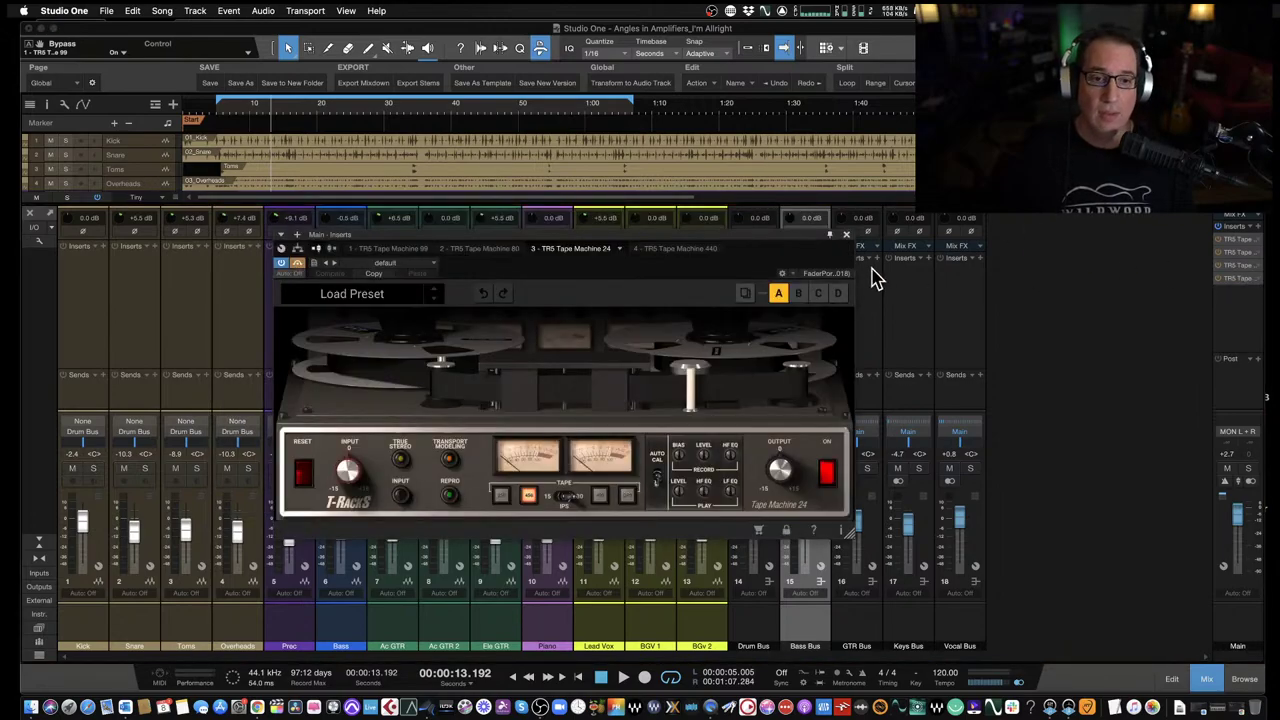
pyautogui.click(847, 237)
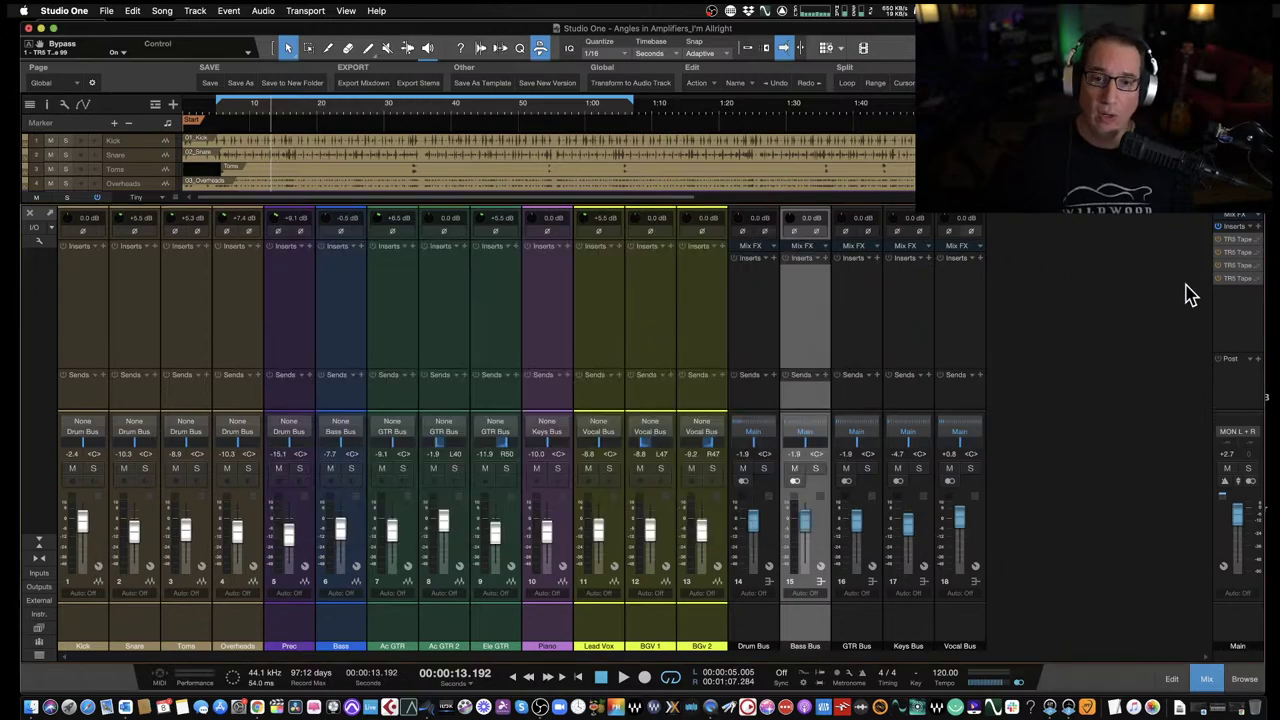
pyautogui.click(1236, 280)
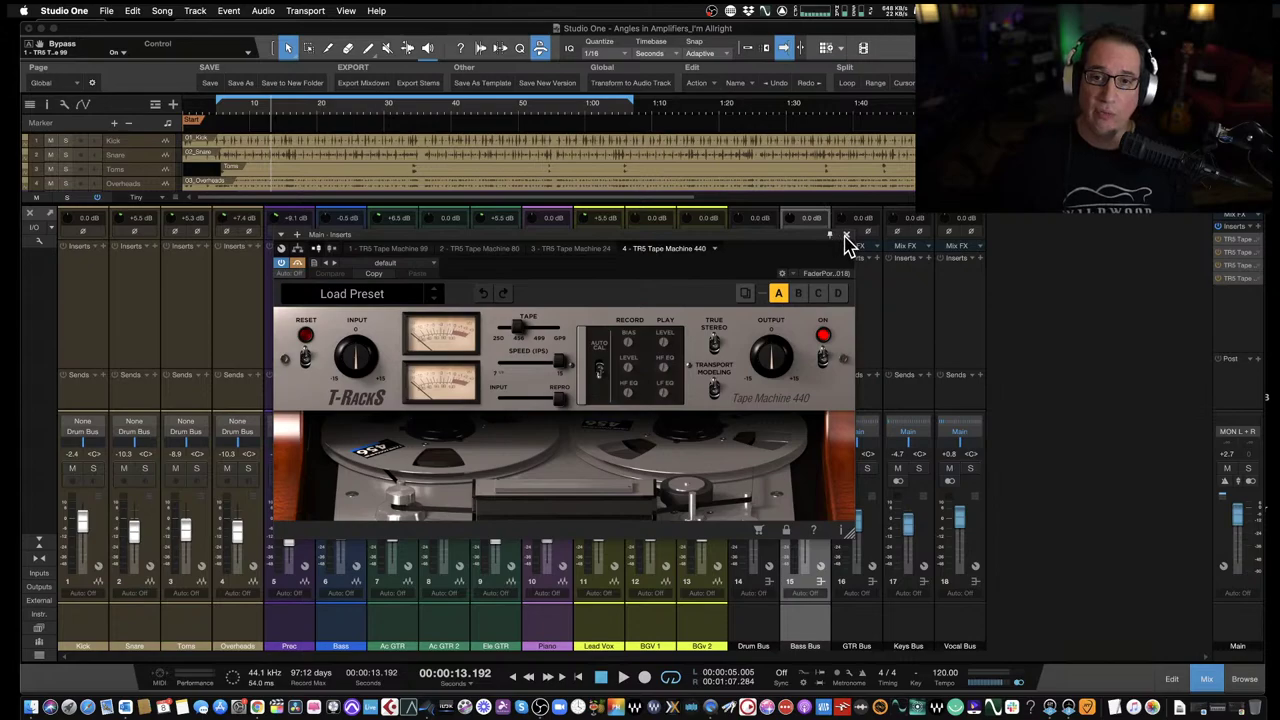
pyautogui.click(847, 237)
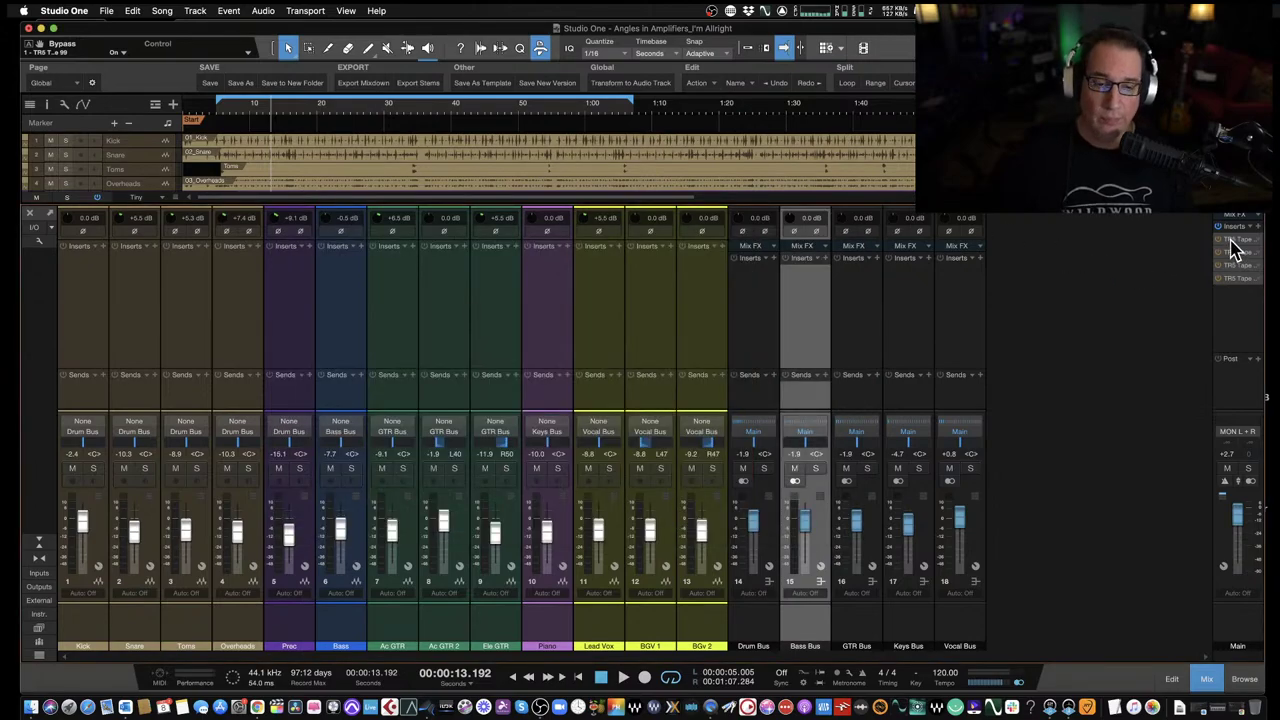
pyautogui.click(1232, 242)
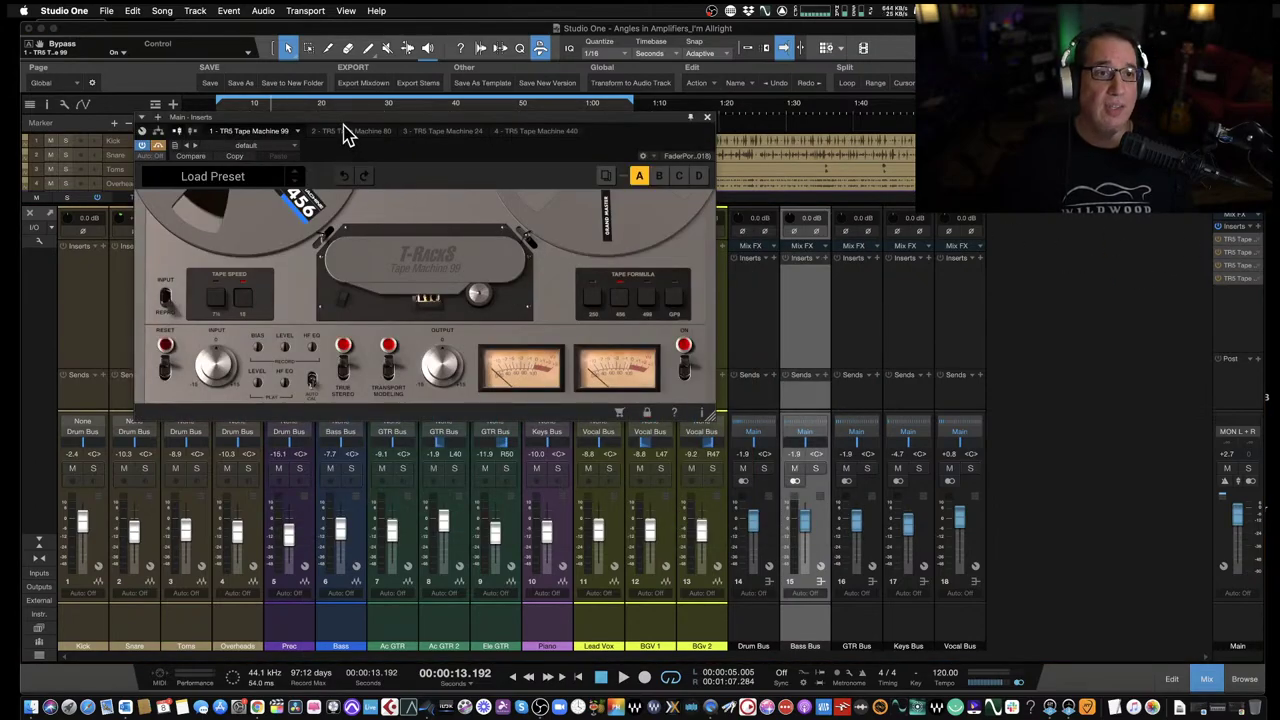
# Switch to Chrome and bring up the T-RackS Tape Machine Collection product page.
pyautogui.moveTo(341, 128); pyautogui.dragTo(491, 153)
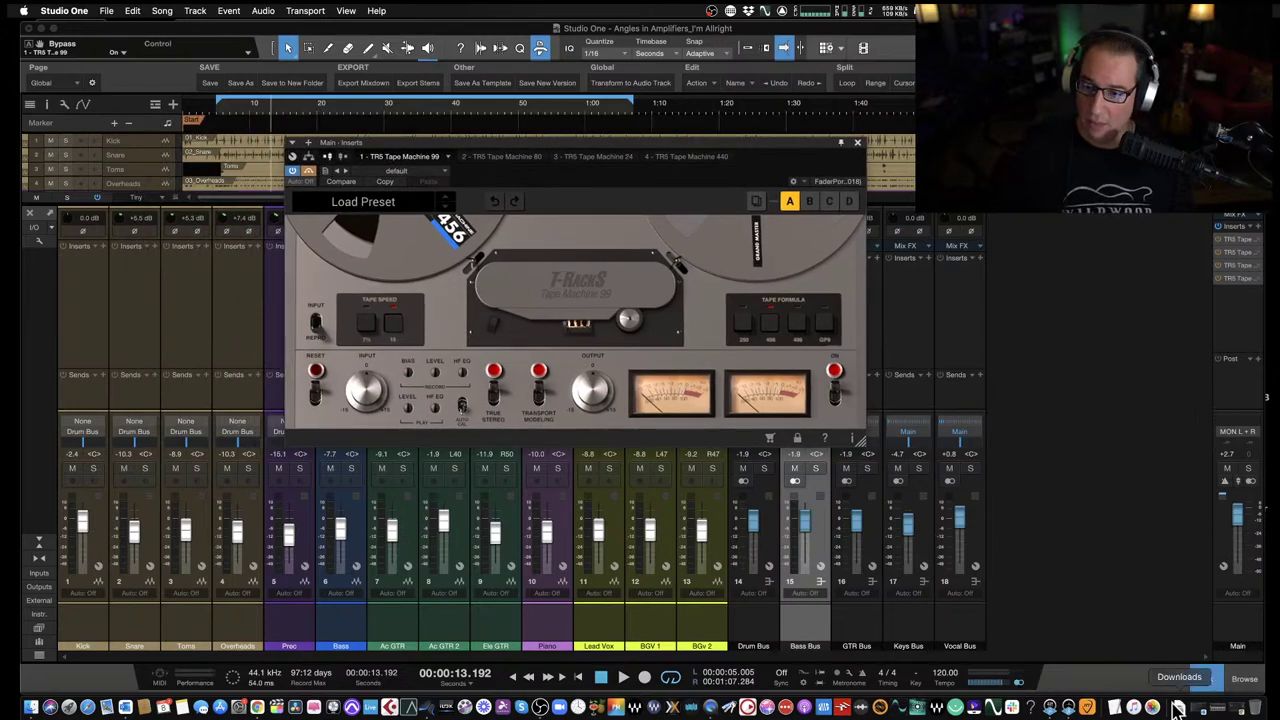
pyautogui.click(1240, 710)
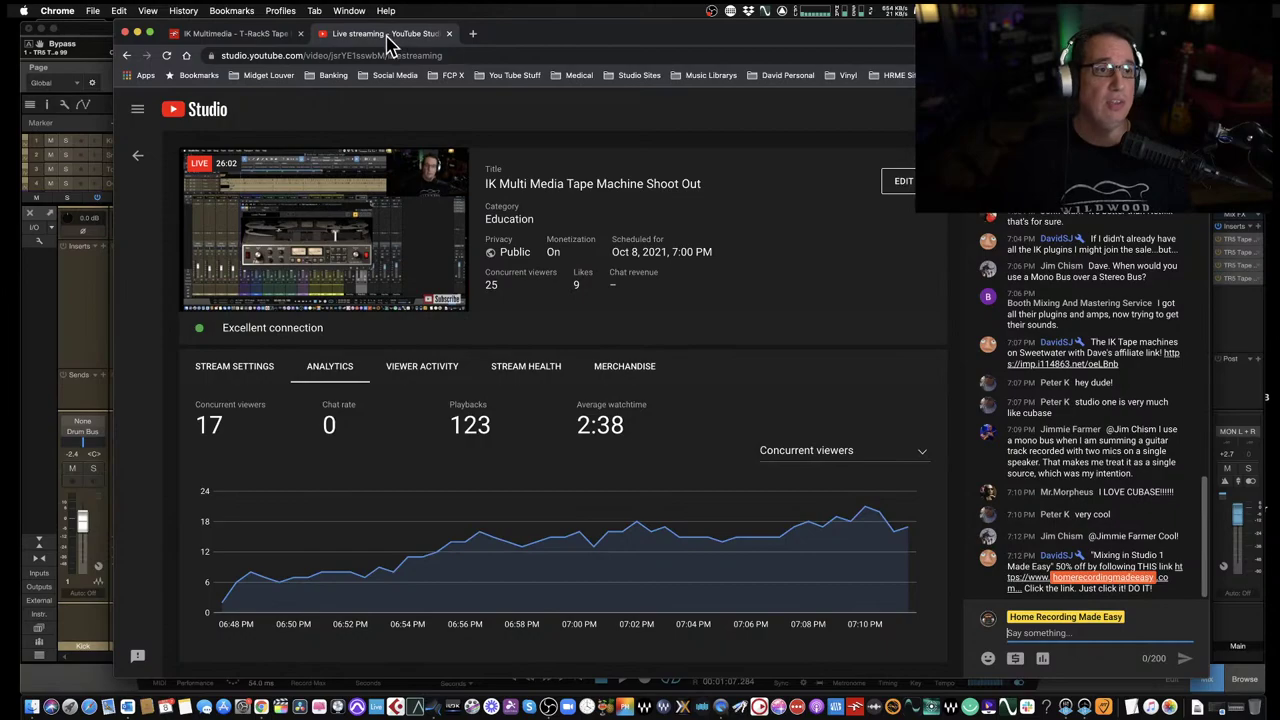
pyautogui.click(273, 35)
pyautogui.press('XF86MonBrightnessUp')
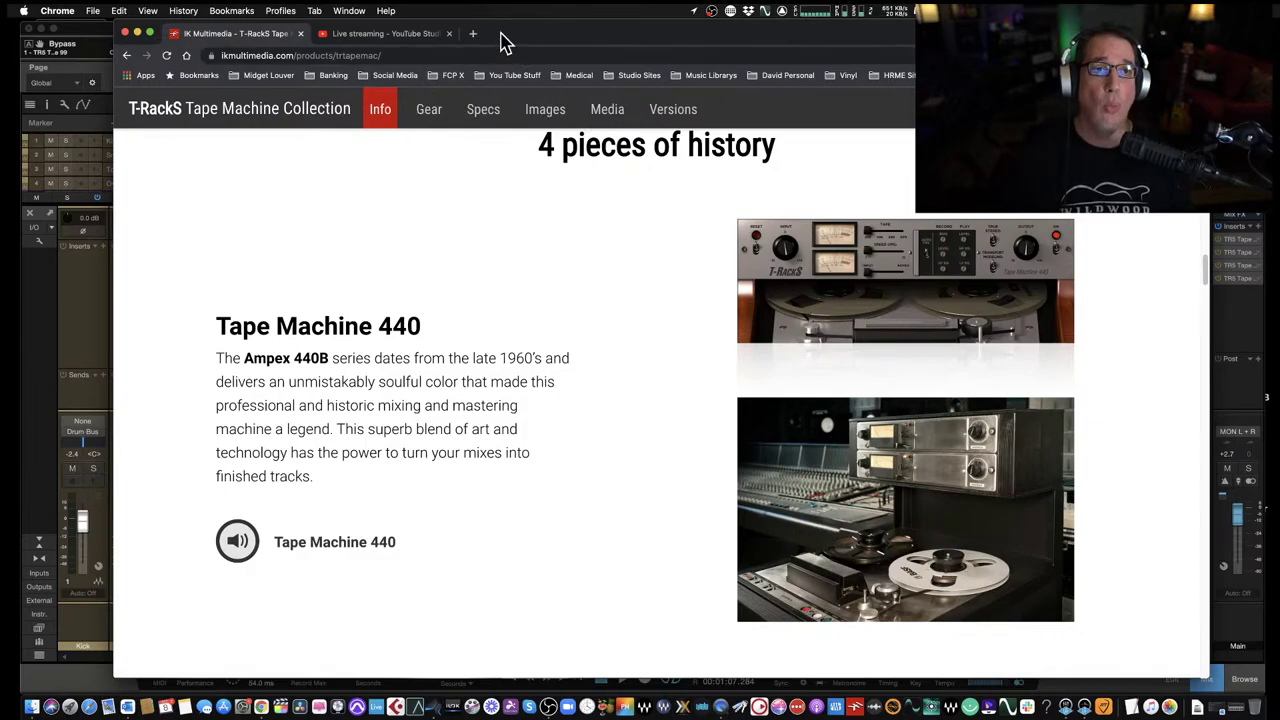
pyautogui.moveTo(503, 33); pyautogui.dragTo(491, 63)
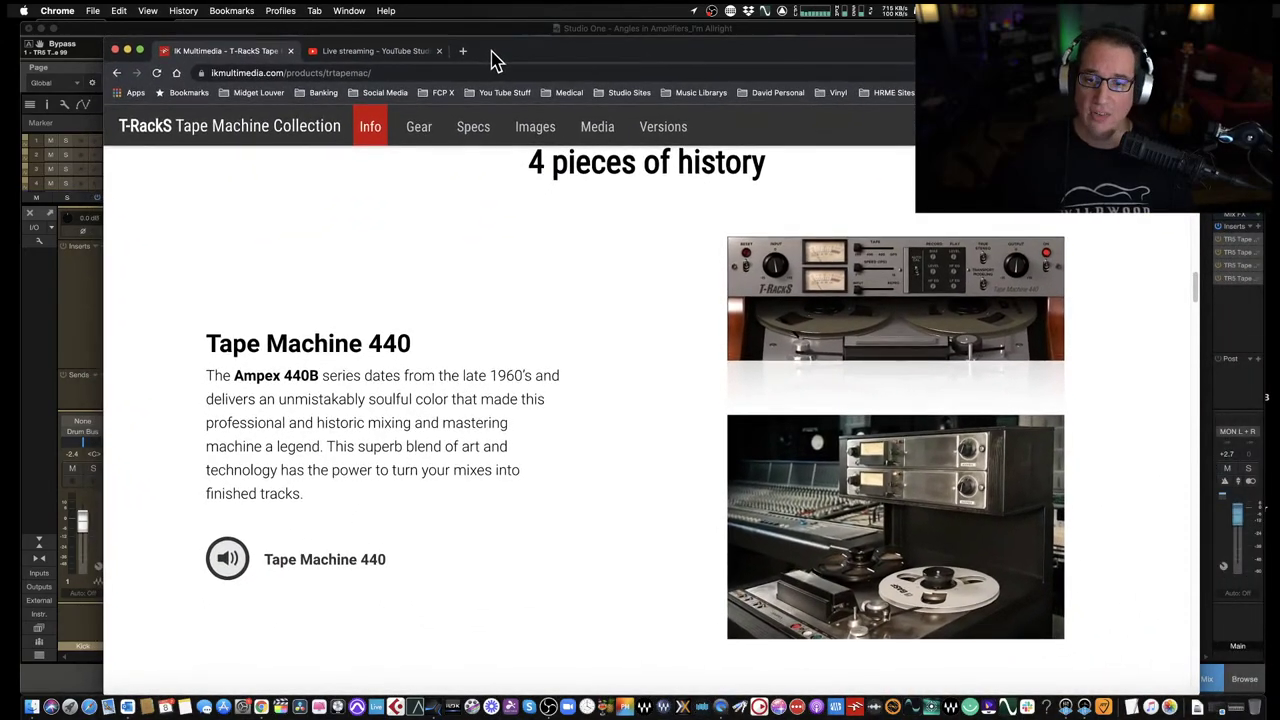
pyautogui.press('super+Tab')
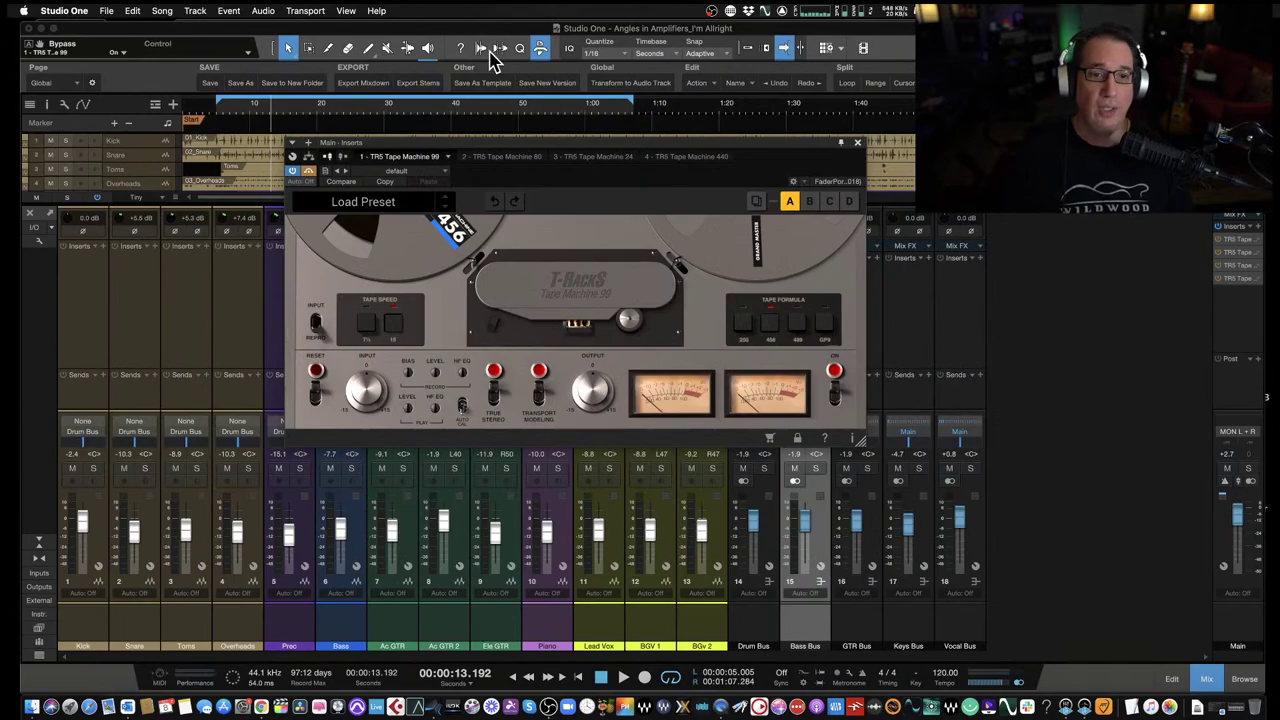
pyautogui.press('super+Tab')
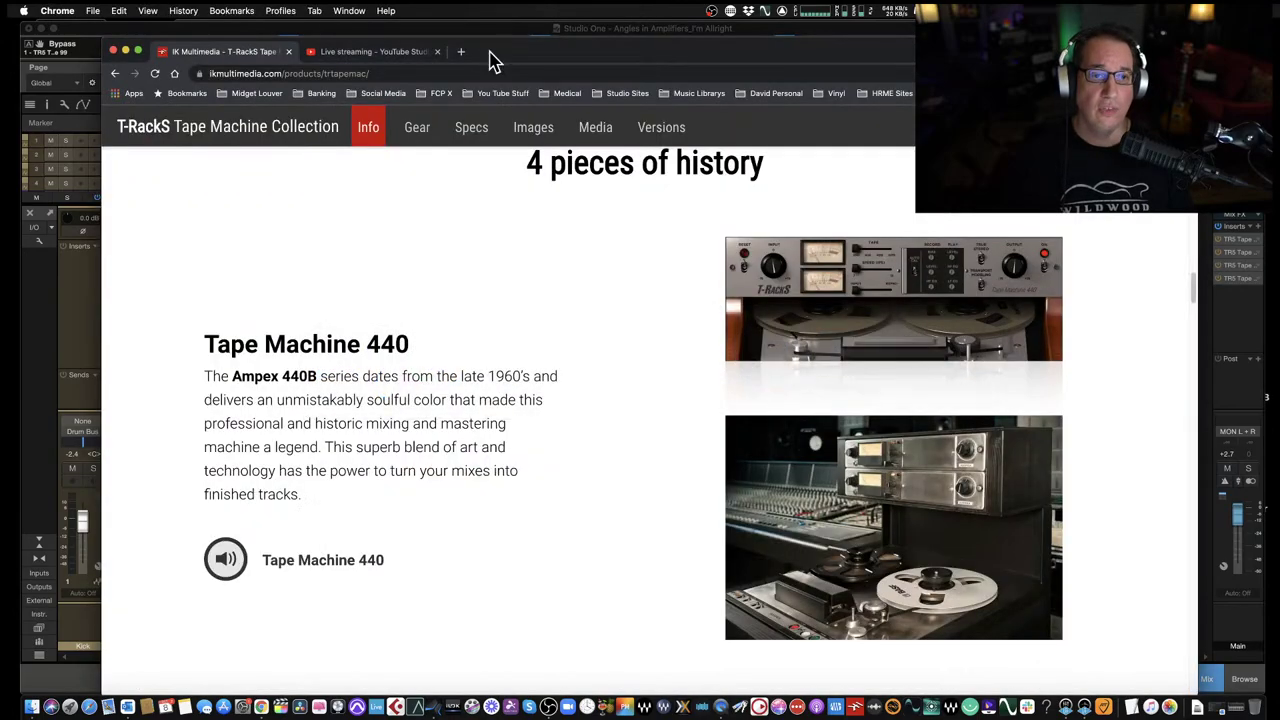
# Find and read the Tape Machine 99 description on the product page.
pyautogui.scroll(-10, 488, 408)
pyautogui.scroll(-10, 488, 415)
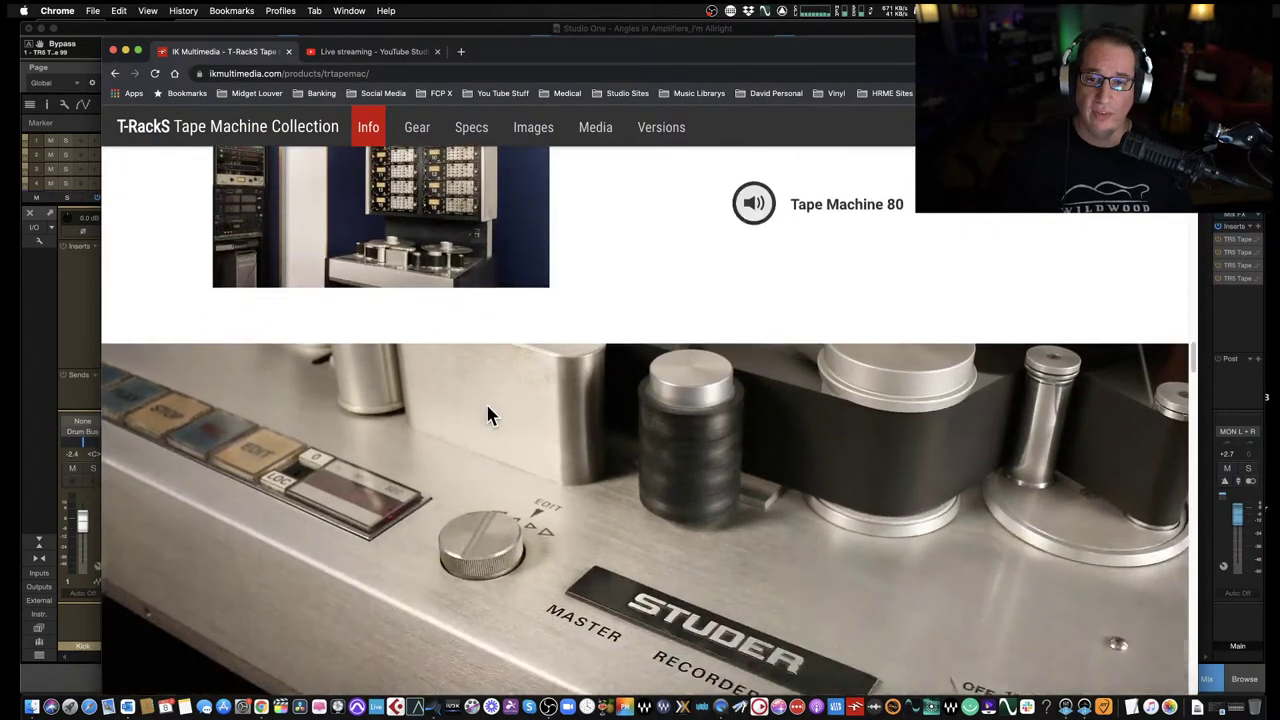
pyautogui.scroll(-5, 488, 412)
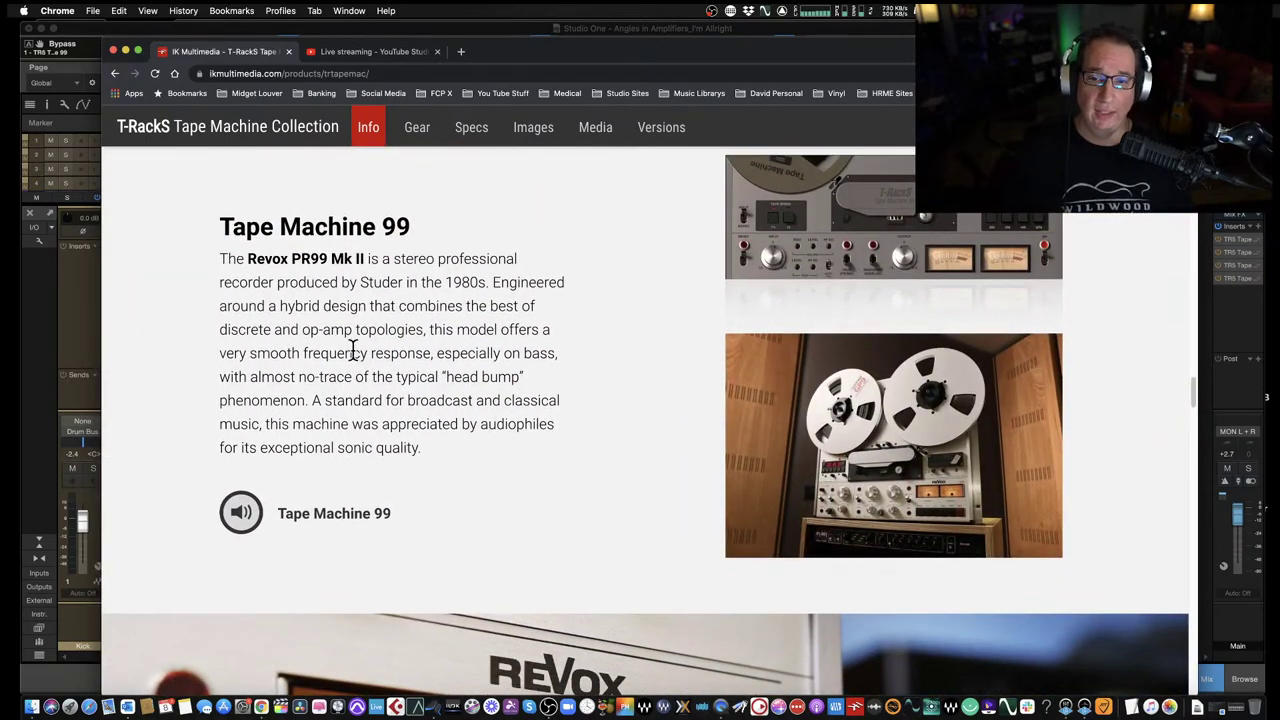
pyautogui.scroll(1, 352, 350)
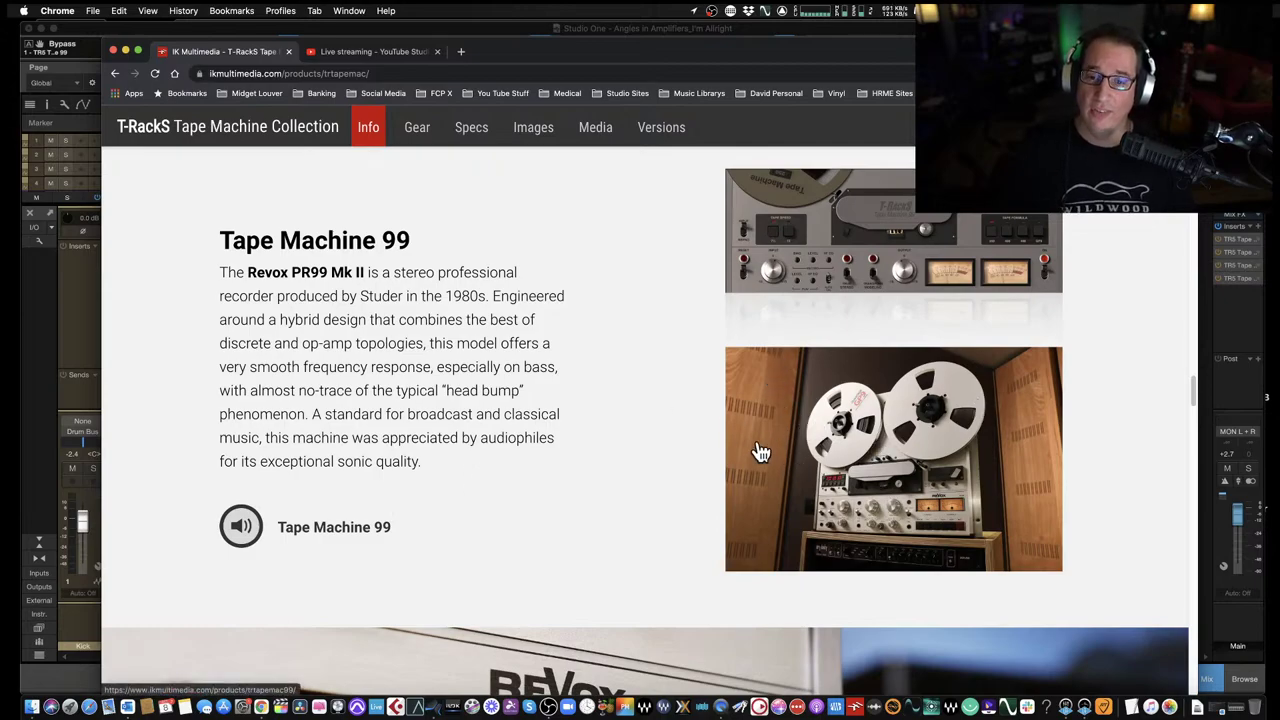
# Minimize the browser to return to Studio One, and close the Ele GTR inserts window.
pyautogui.click(125, 51)
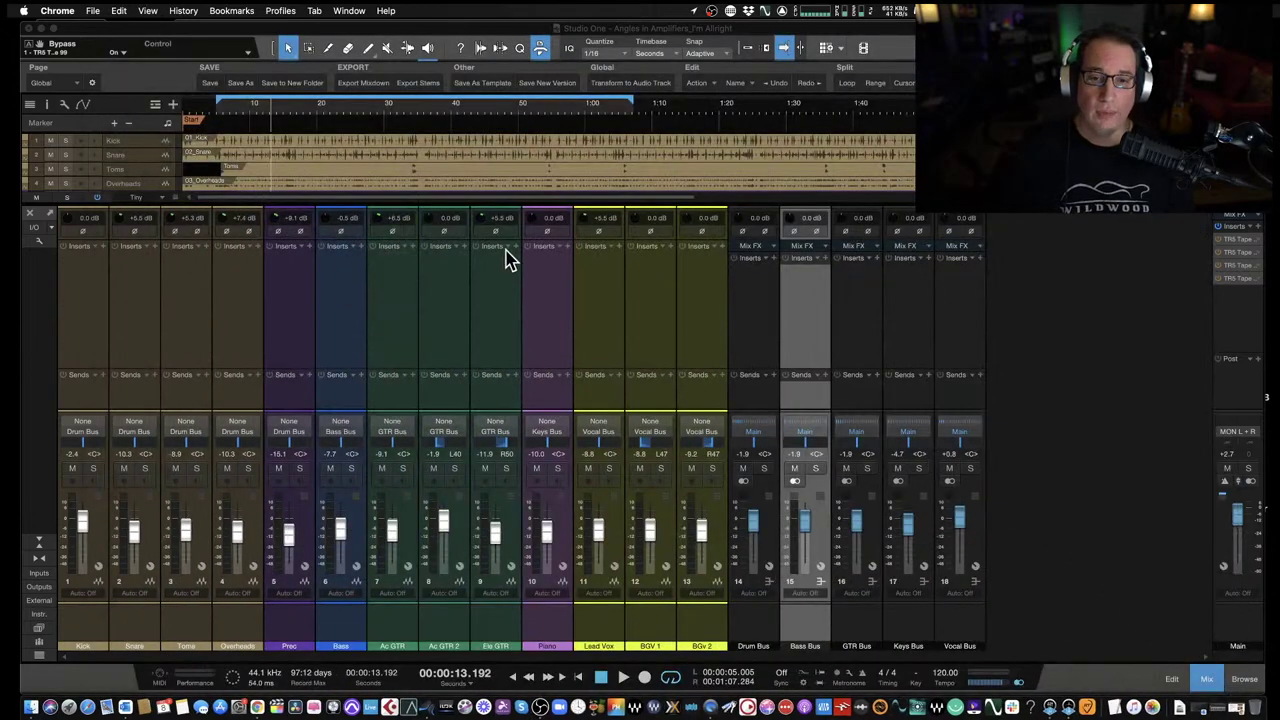
pyautogui.click(474, 318)
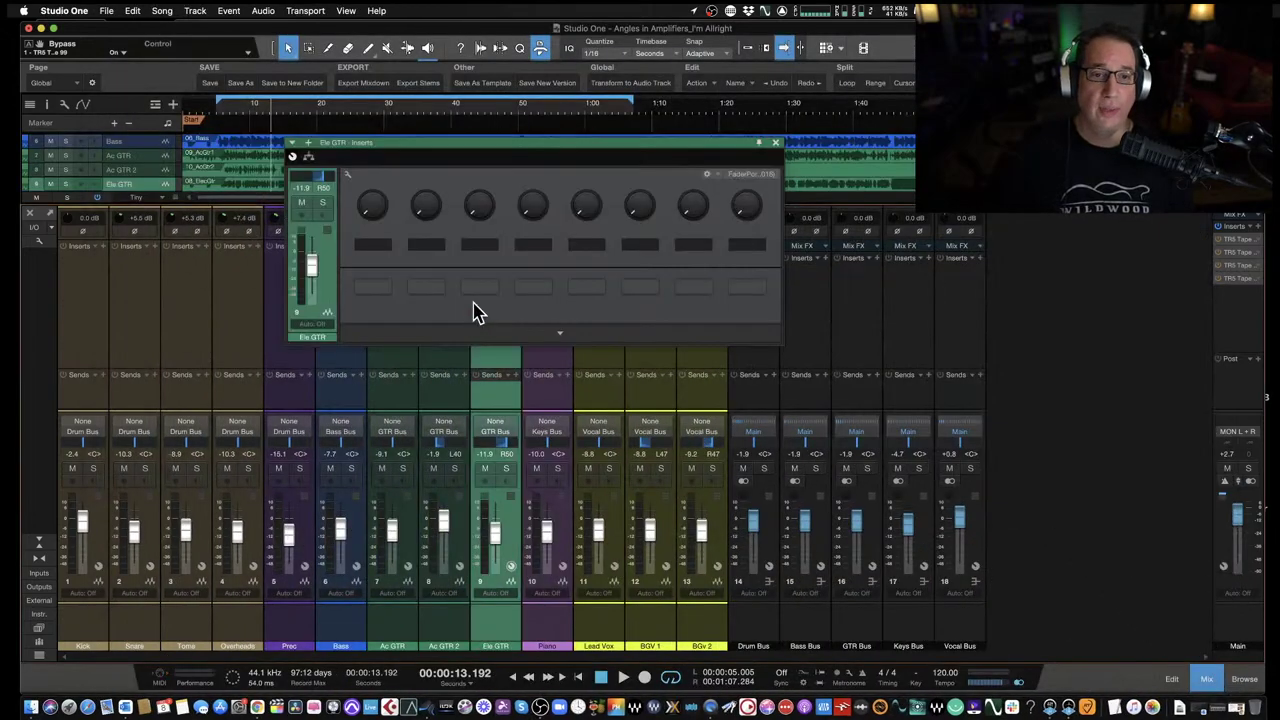
pyautogui.click(777, 146)
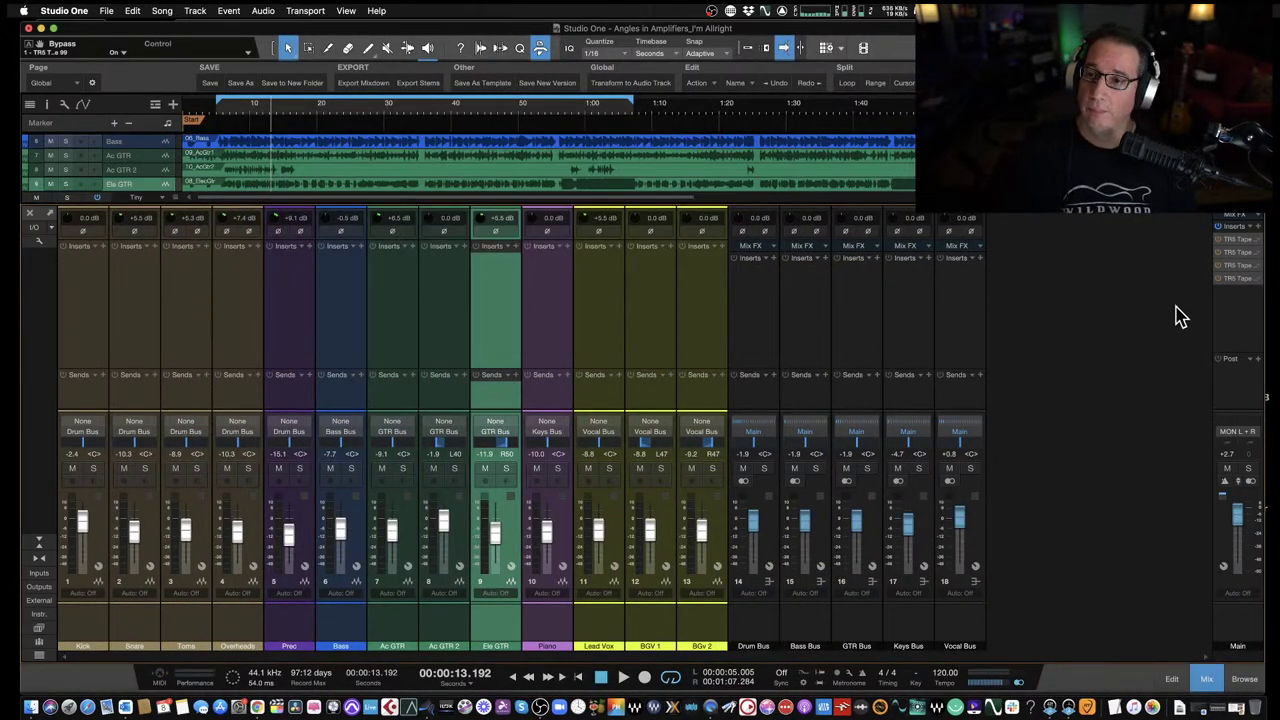
# Reopen Tape Machine 99 from the Main channel inserts and turn its bypass off.
pyautogui.click(1238, 241)
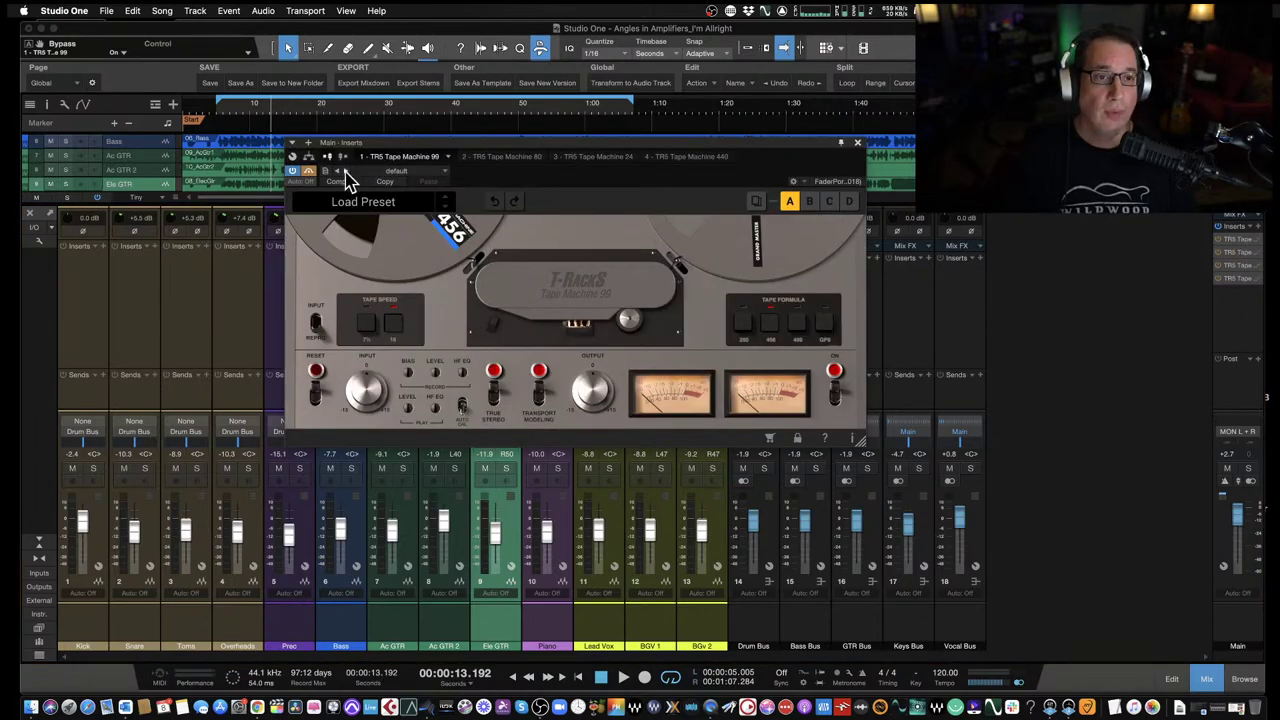
pyautogui.click(310, 171)
pyautogui.moveTo(370, 148); pyautogui.dragTo(302, 168)
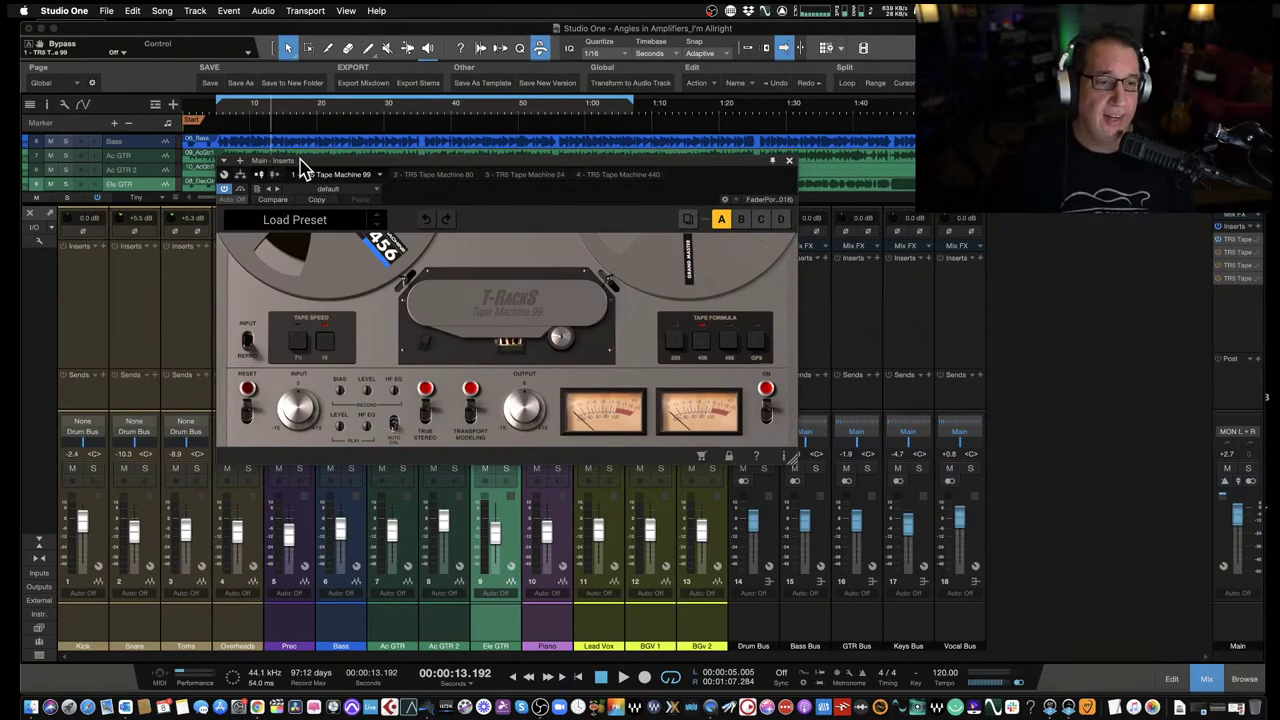
# Try Tape Machine 99's tape speed, True Stereo and Transport Modeling switches, restoring their original settings.
pyautogui.click(297, 350)
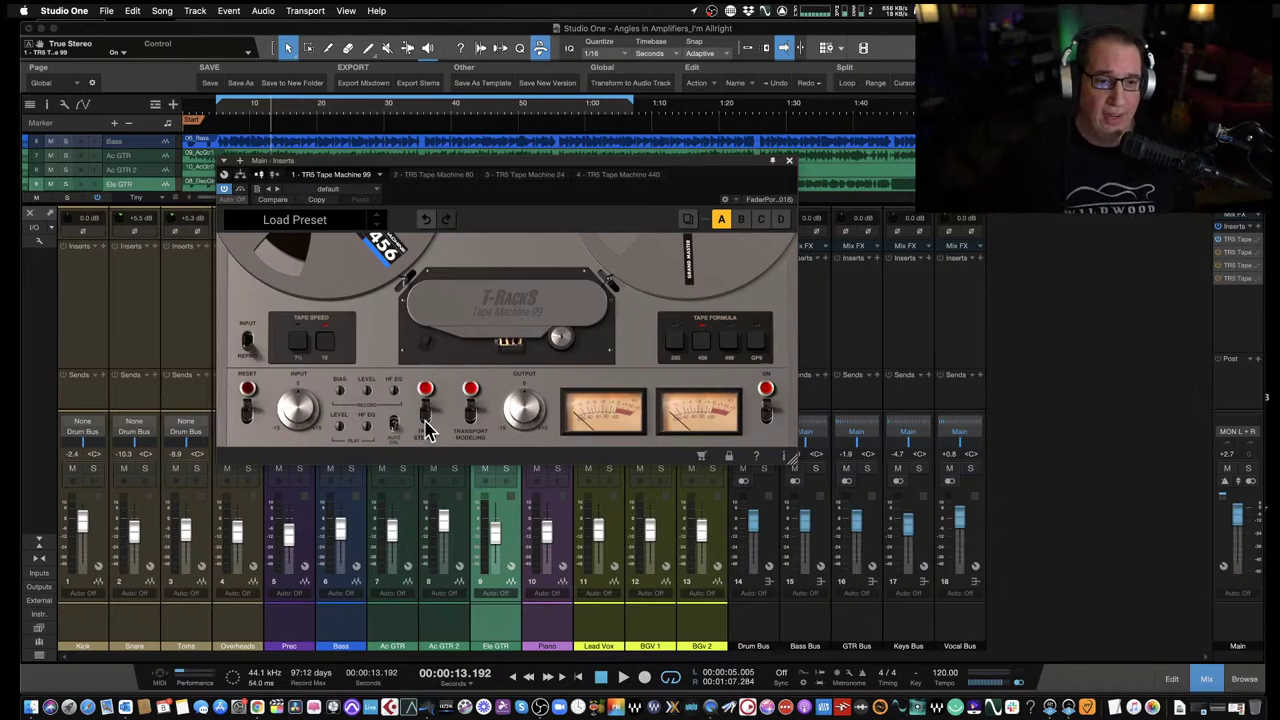
pyautogui.click(424, 420)
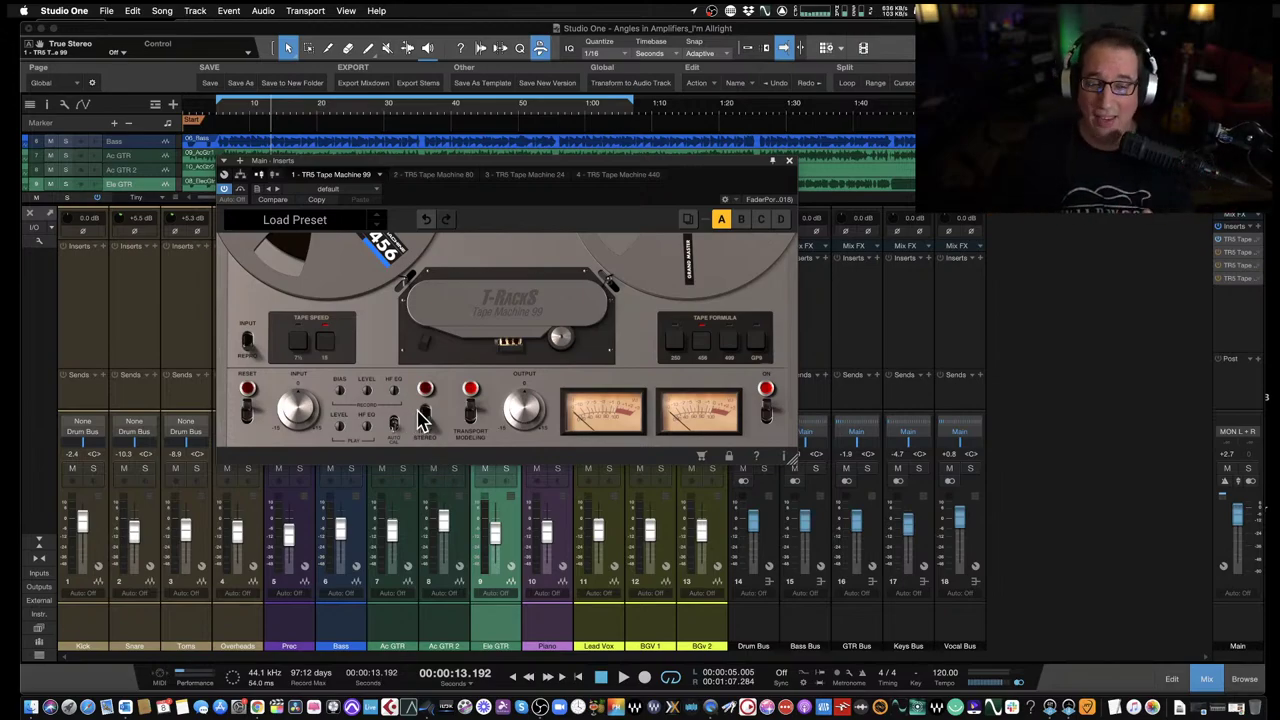
pyautogui.click(471, 412)
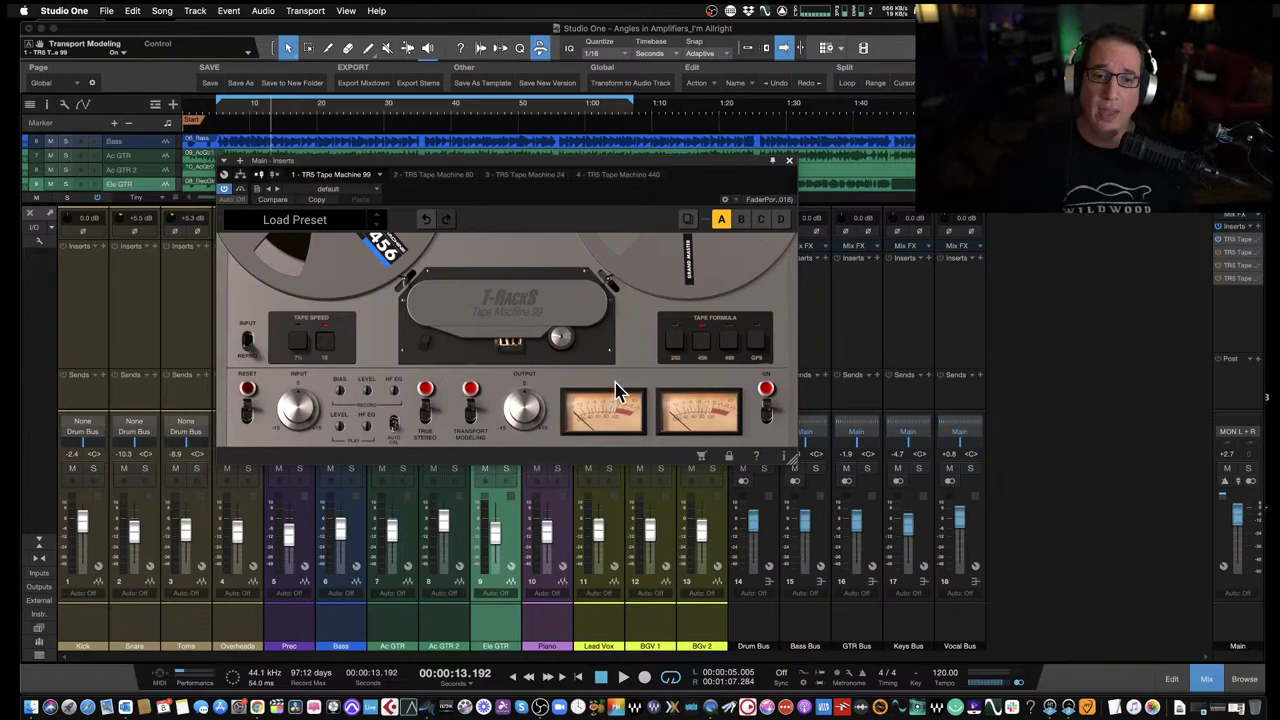
# Go through the tape formulas of Tape Machine 99 and select 250.
pyautogui.click(677, 348)
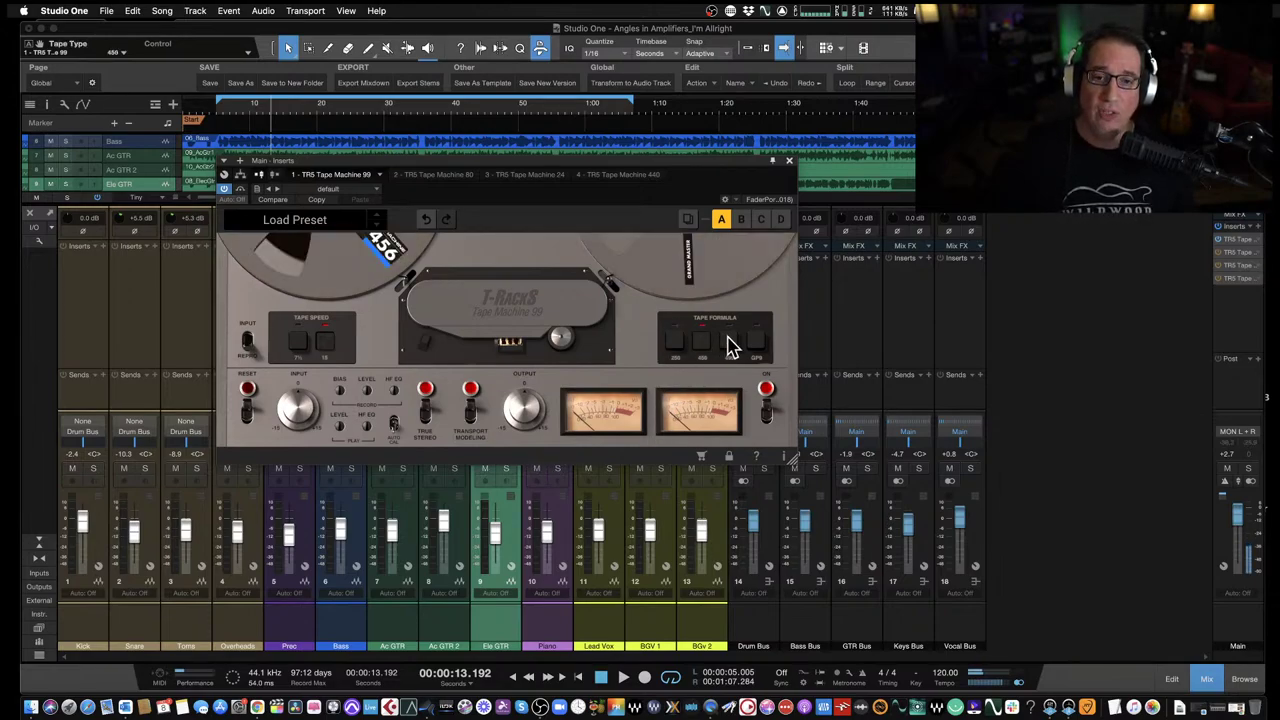
pyautogui.click(757, 346)
pyautogui.click(675, 350)
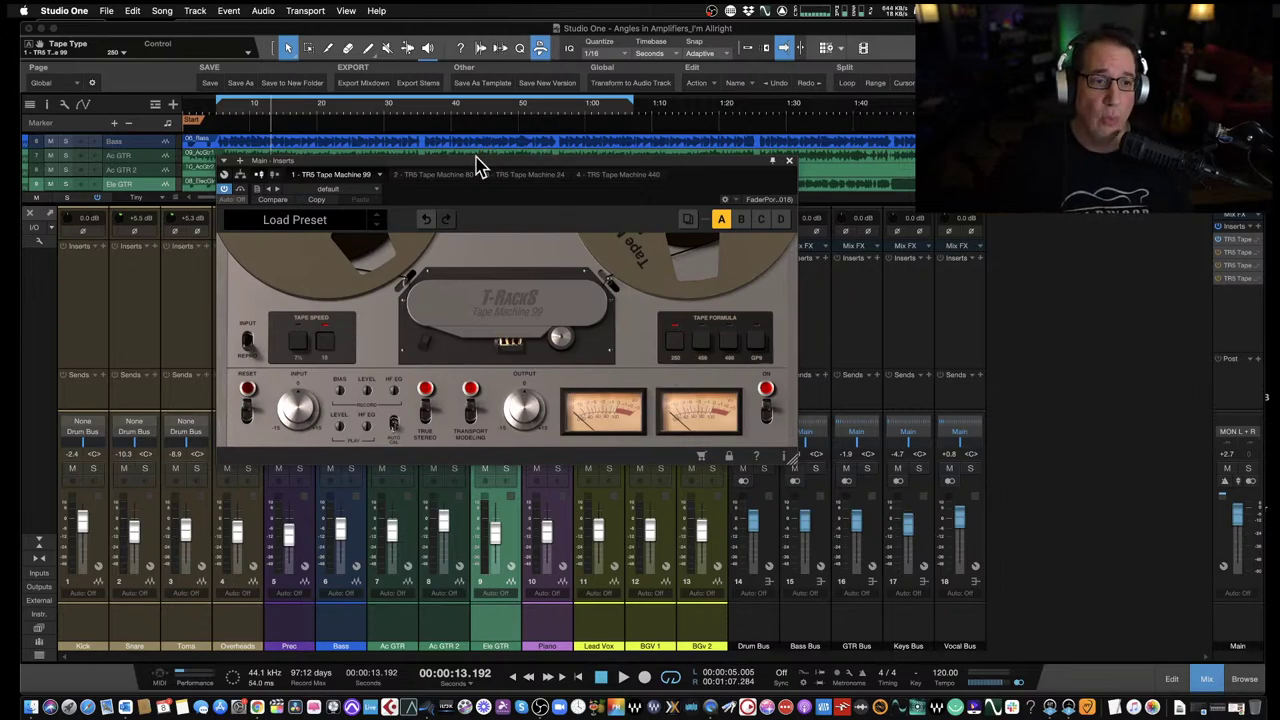
pyautogui.moveTo(477, 165); pyautogui.dragTo(473, 172)
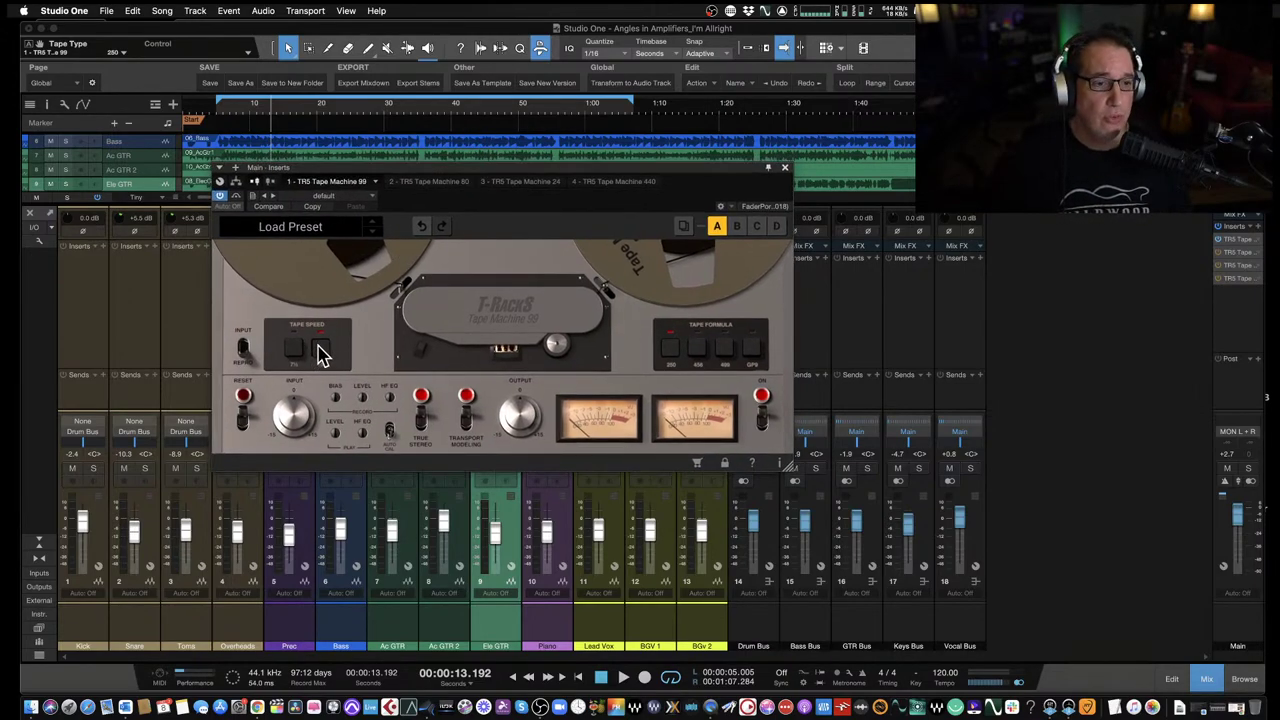
# Play the song from near its start, and set Tape Machine 99's input to about 9.8 dB and output to about -9.2 dB.
pyautogui.click(222, 115)
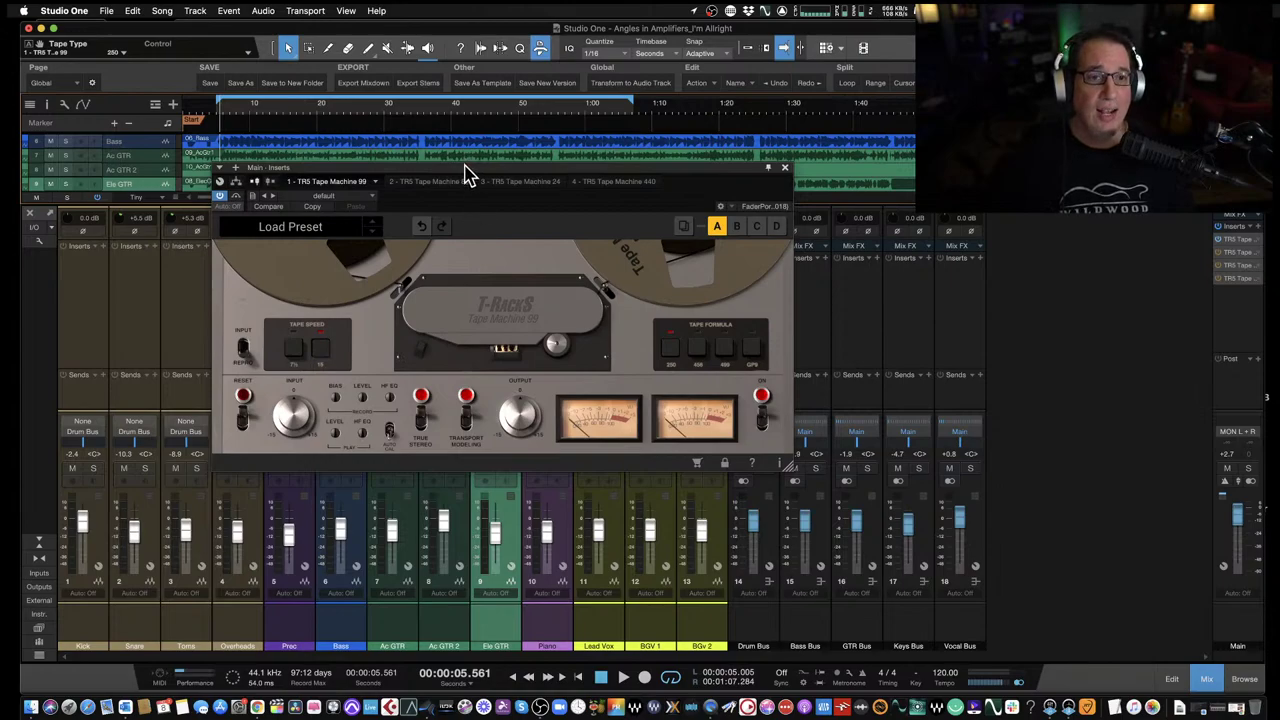
pyautogui.press('space')
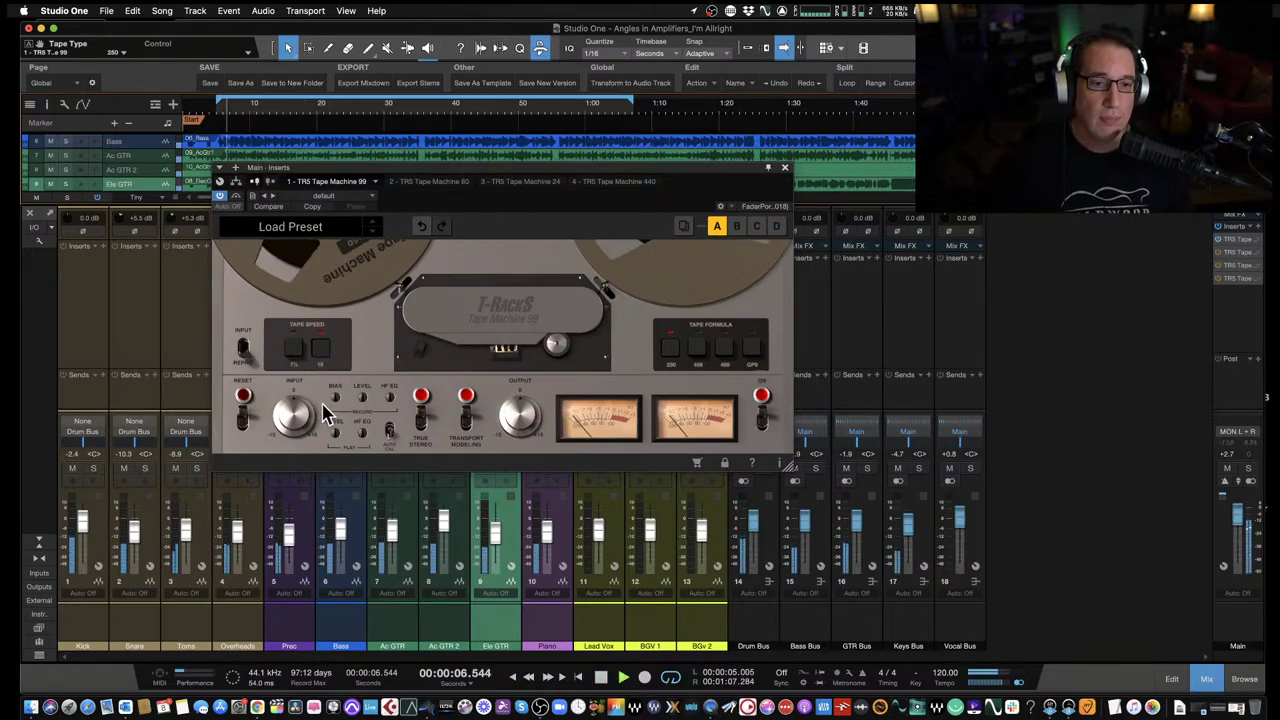
pyautogui.moveTo(532, 408); pyautogui.dragTo(514, 429)
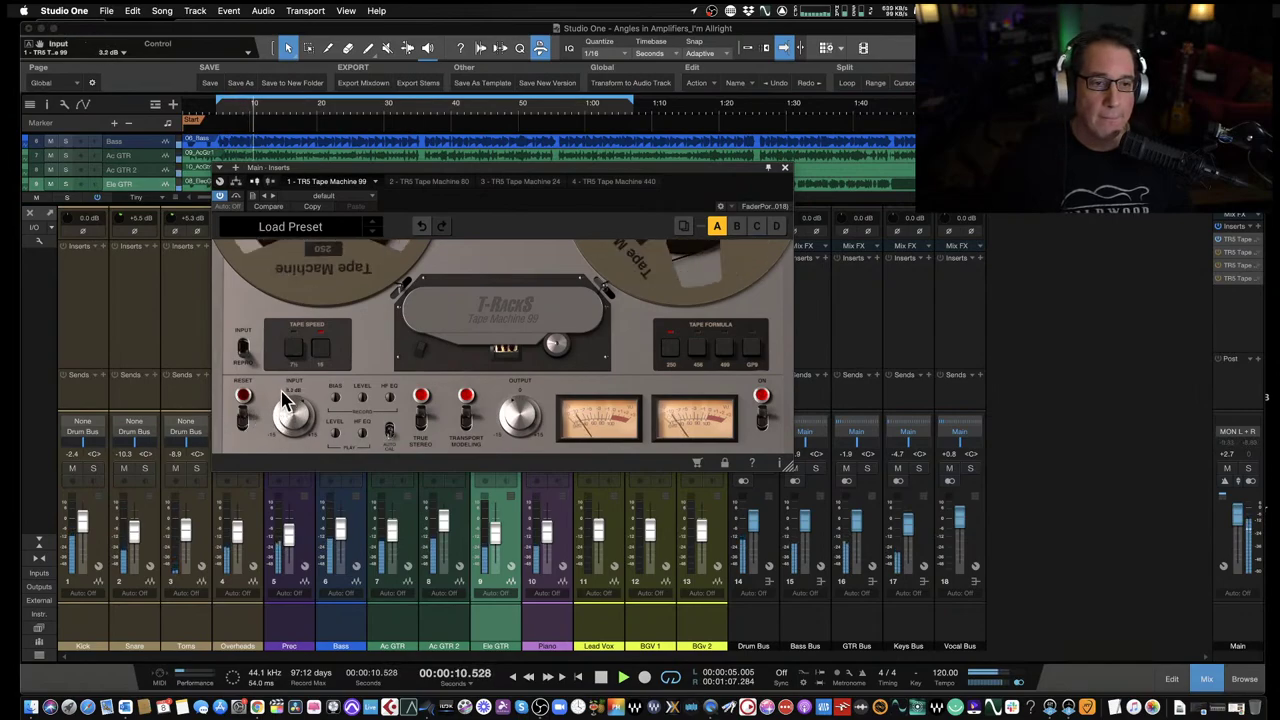
pyautogui.moveTo(517, 406); pyautogui.dragTo(507, 432)
pyautogui.moveTo(300, 428); pyautogui.dragTo(293, 418)
pyautogui.moveTo(518, 414); pyautogui.dragTo(510, 432)
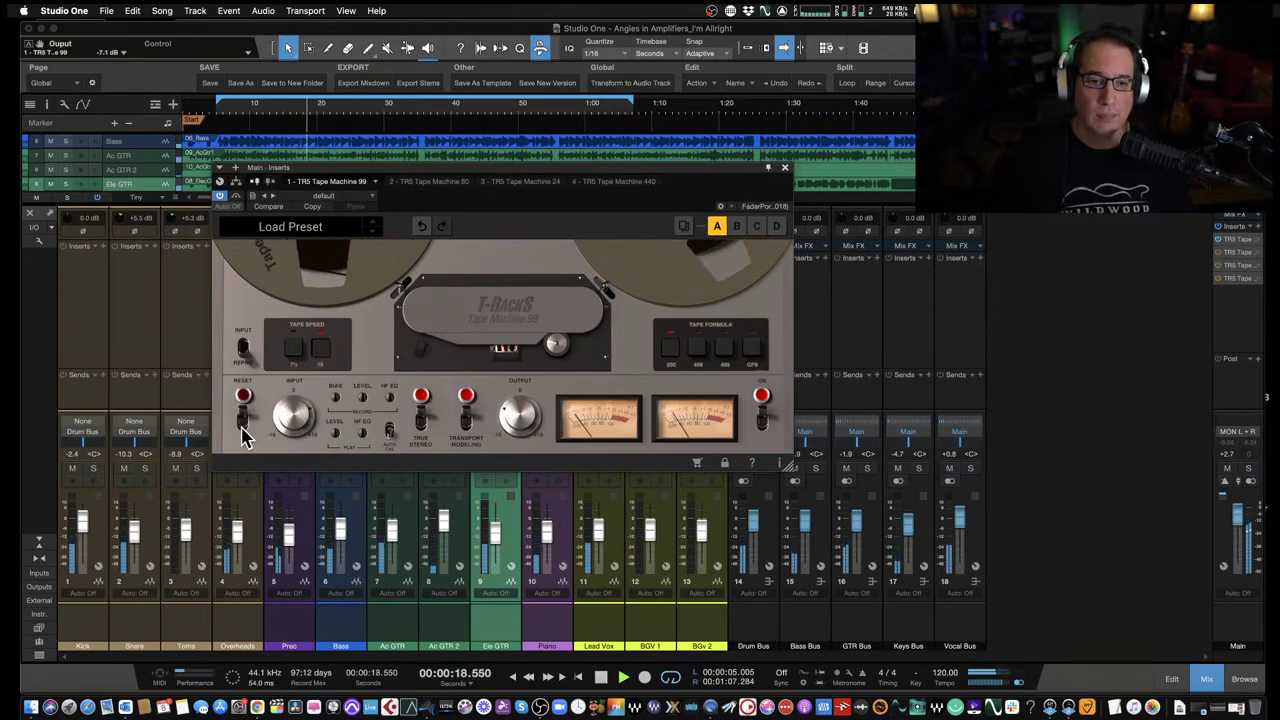
pyautogui.moveTo(287, 422); pyautogui.dragTo(291, 414)
pyautogui.moveTo(515, 412); pyautogui.dragTo(512, 420)
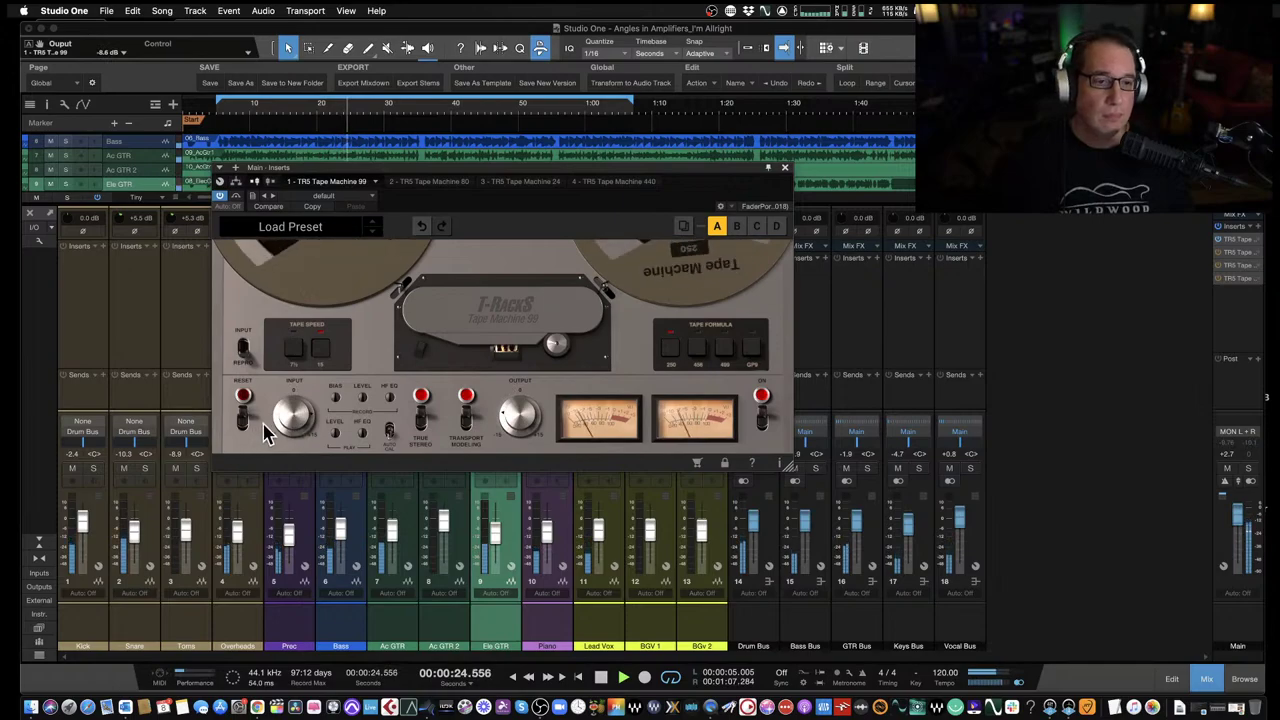
pyautogui.moveTo(286, 414); pyautogui.dragTo(287, 418)
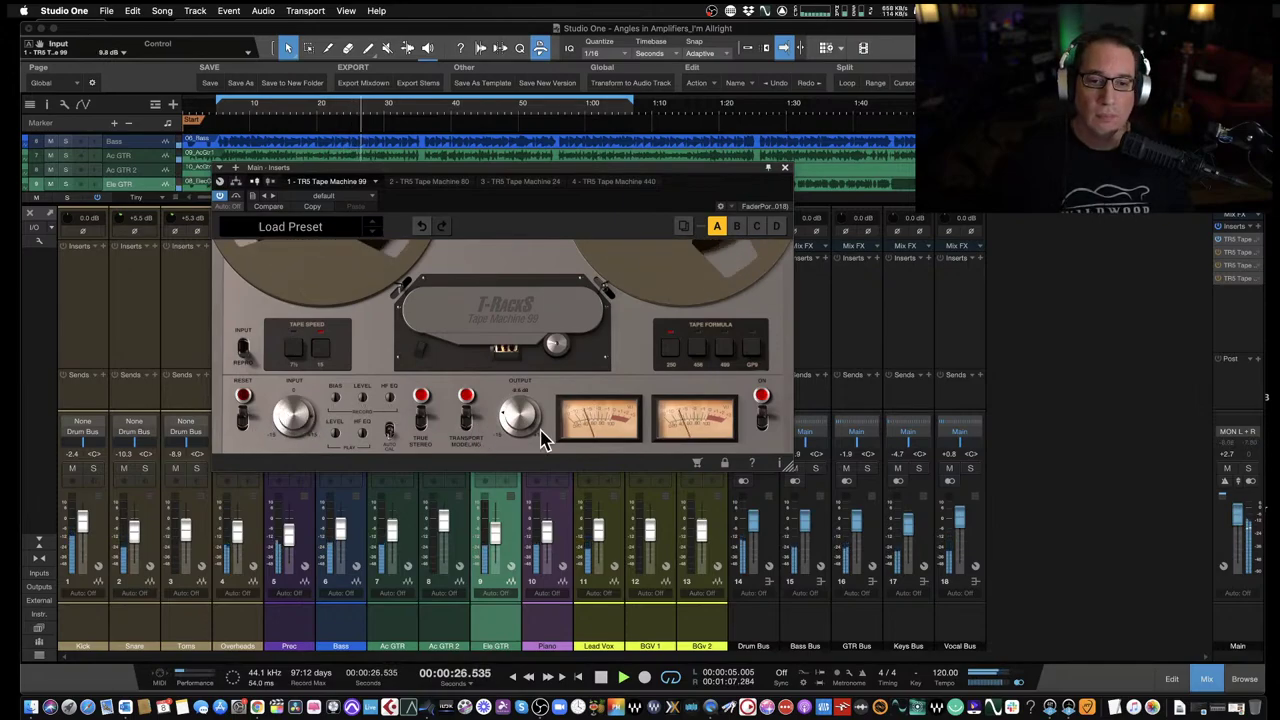
pyautogui.moveTo(524, 420); pyautogui.dragTo(518, 425)
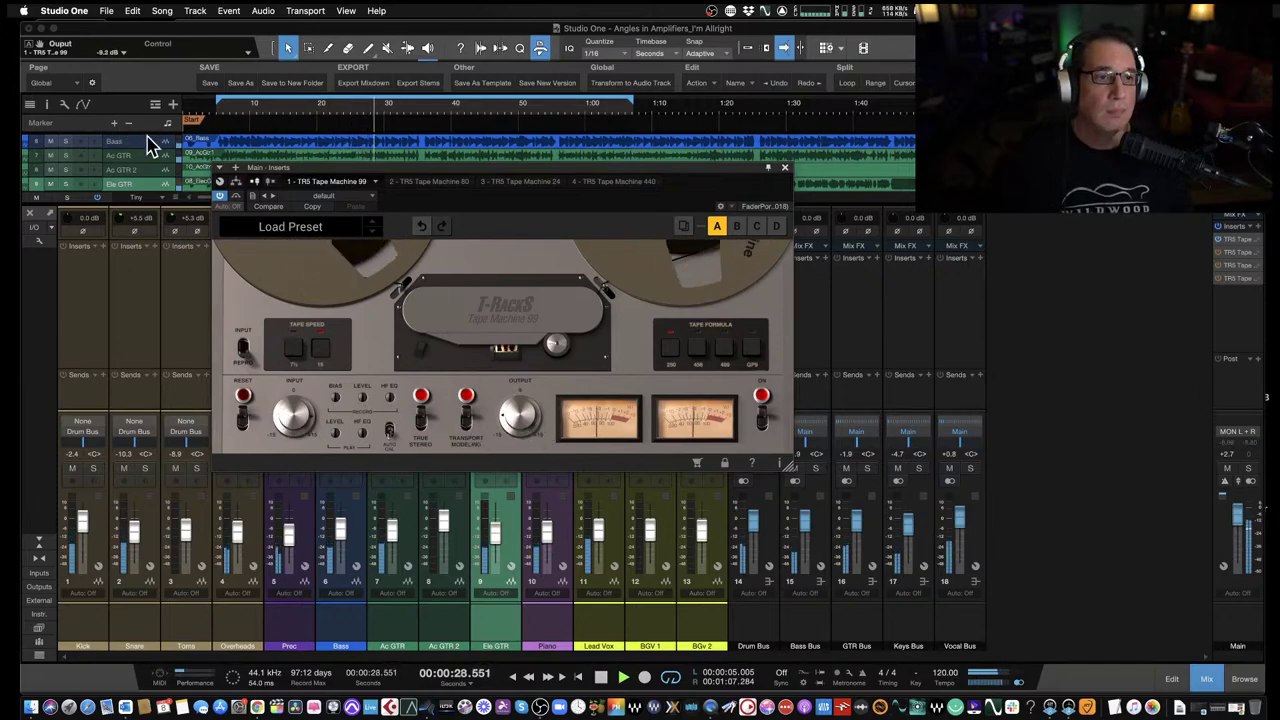
# Compare bypassed and active sound, audition the 456, 499 and GP9 tape formulas during playback, and stop with GP9 selected.
pyautogui.click(237, 198)
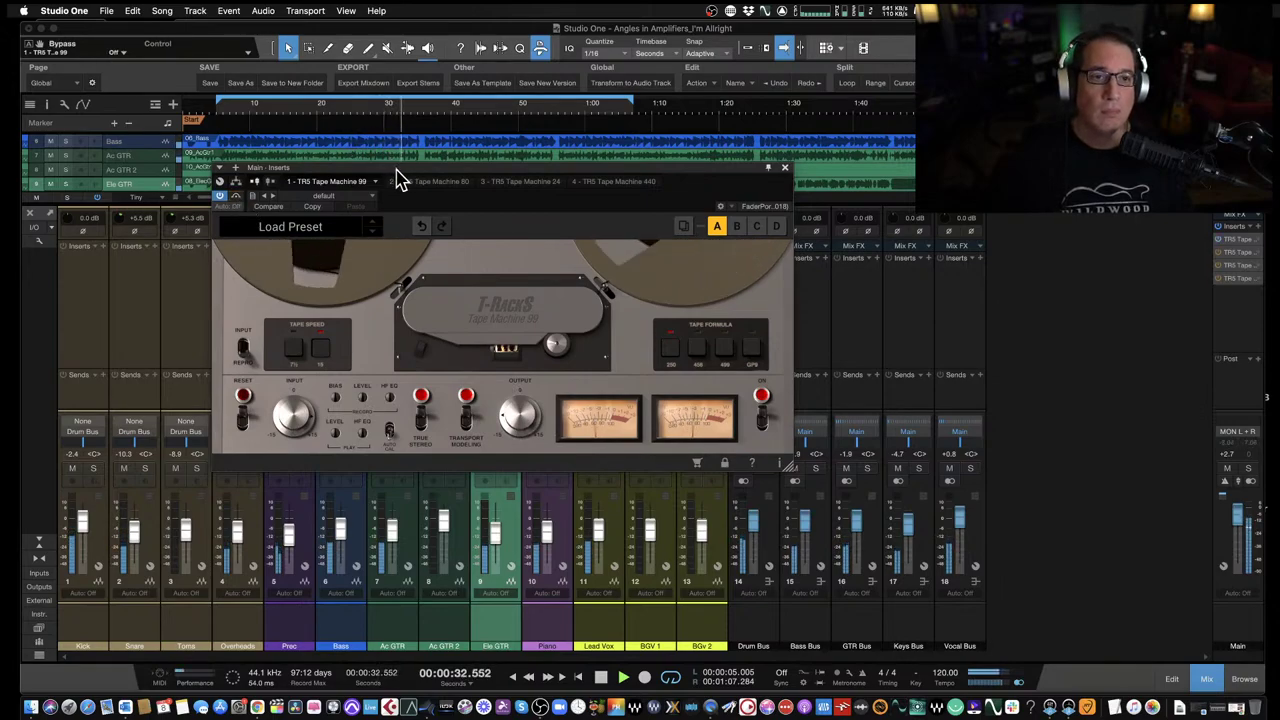
pyautogui.moveTo(399, 179); pyautogui.dragTo(405, 177)
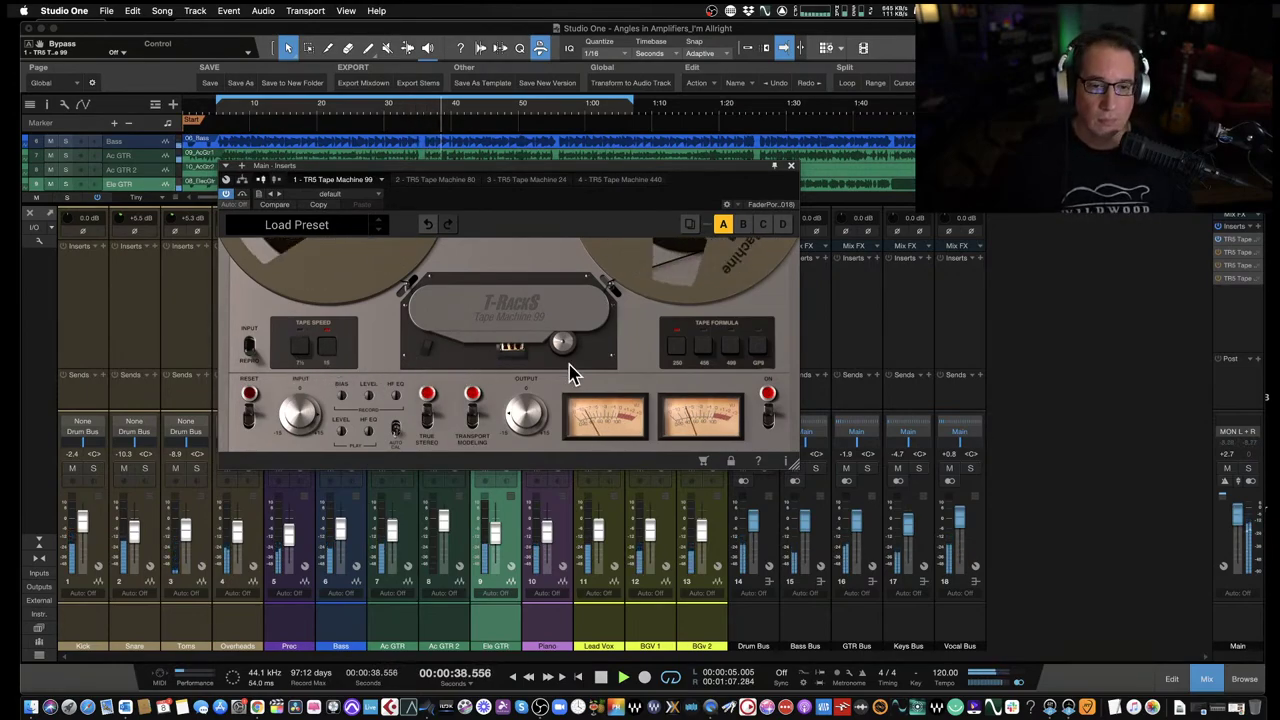
pyautogui.click(701, 352)
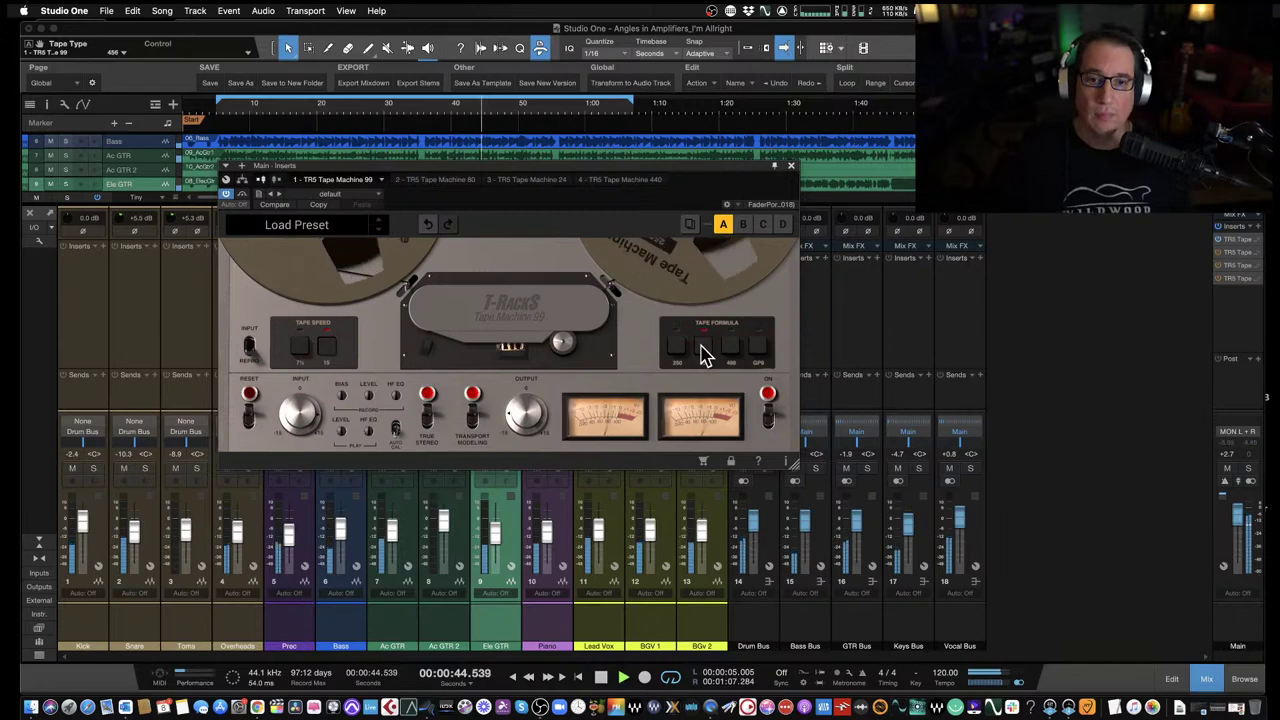
pyautogui.click(758, 352)
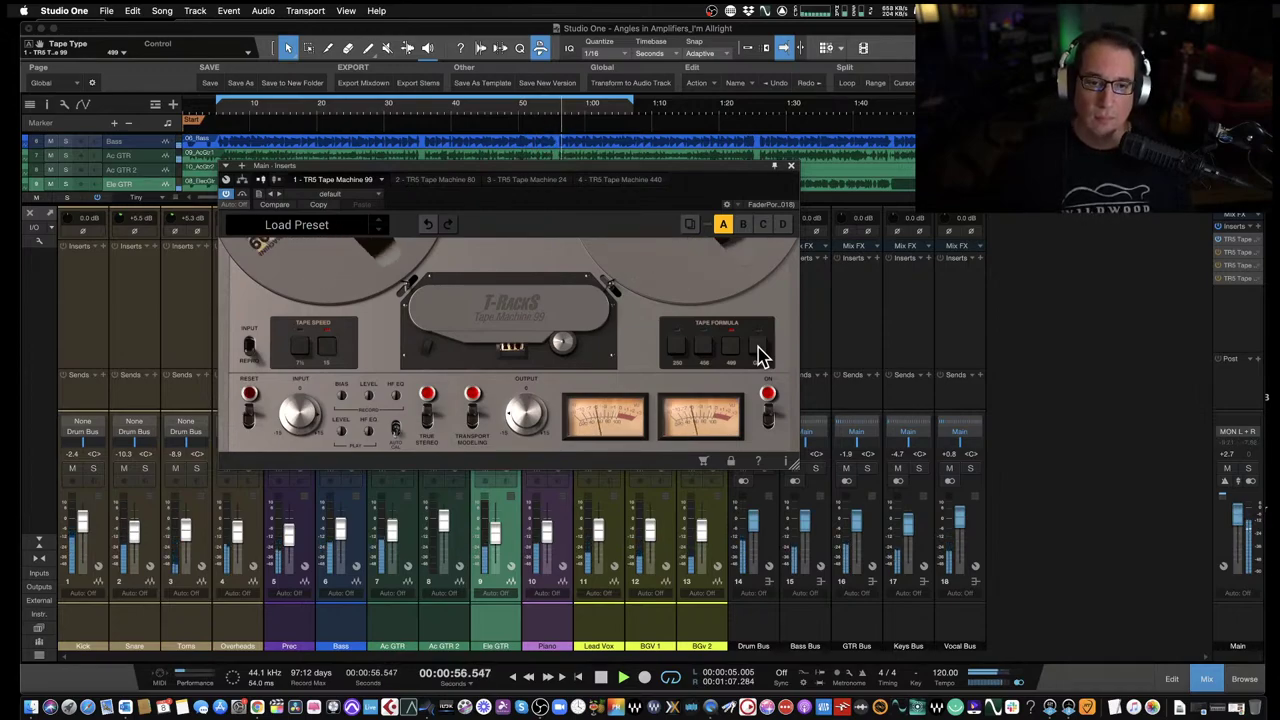
pyautogui.click(760, 355)
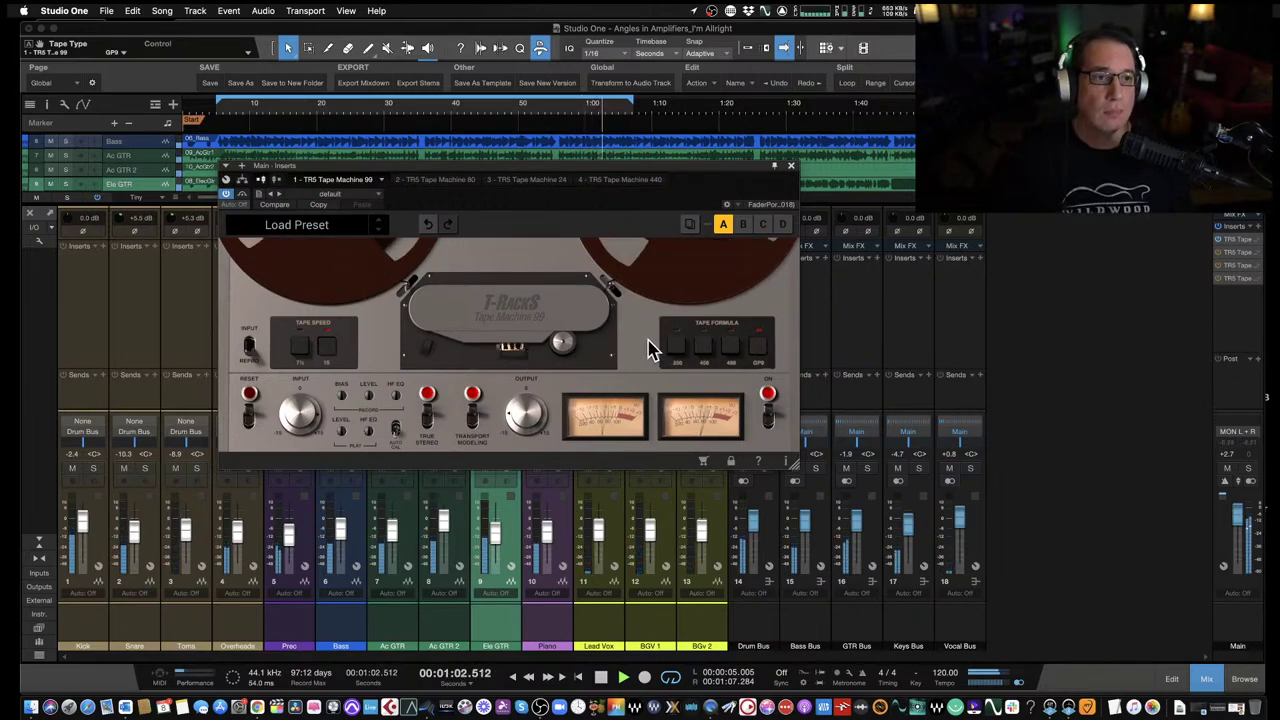
pyautogui.press('space')
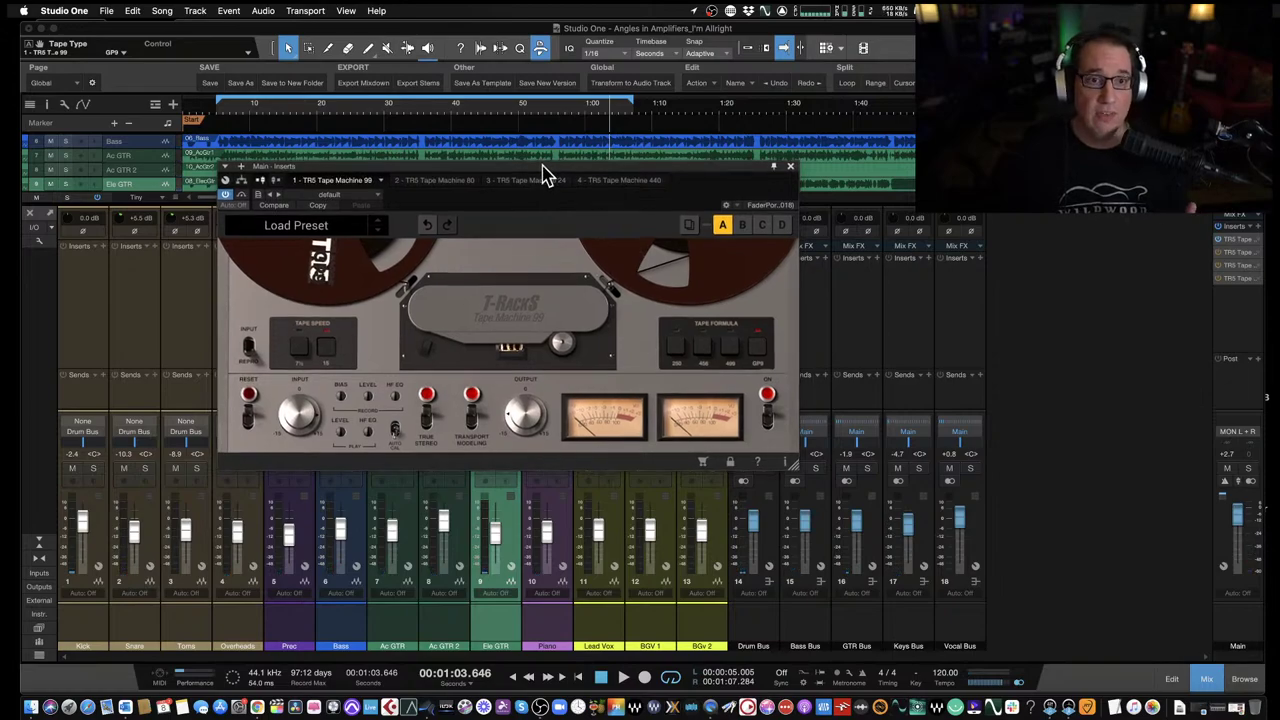
pyautogui.moveTo(543, 175); pyautogui.dragTo(540, 176)
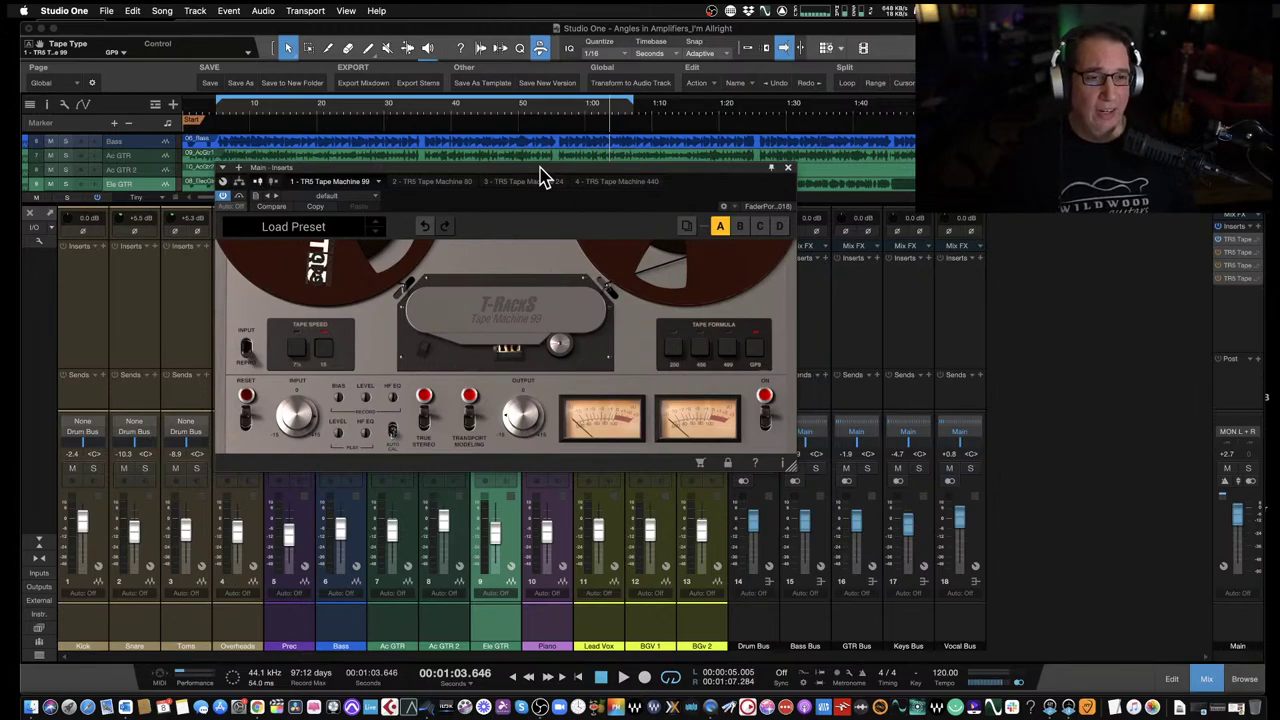
pyautogui.moveTo(505, 170); pyautogui.dragTo(504, 172)
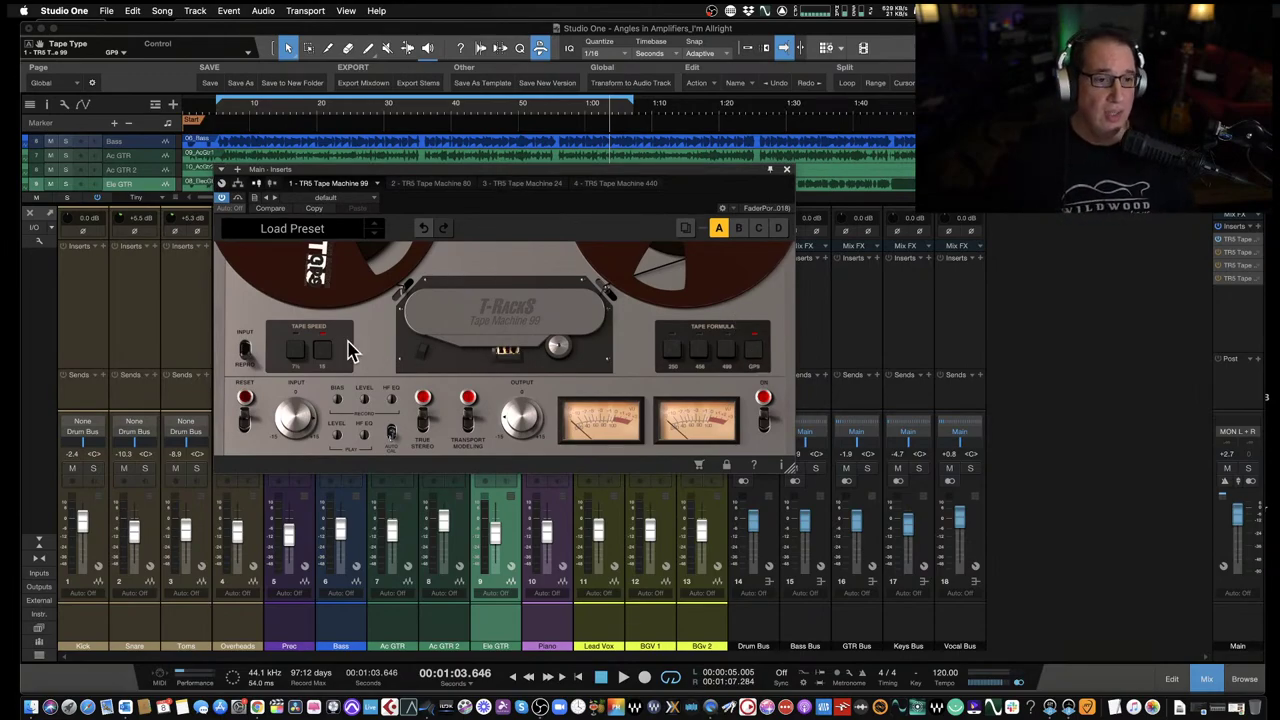
# Set Tape Machine 99's tape speed to 7½ and audition the 250, 456, 499 and GP9 tape formulas during playback, ending on GP9.
pyautogui.click(675, 353)
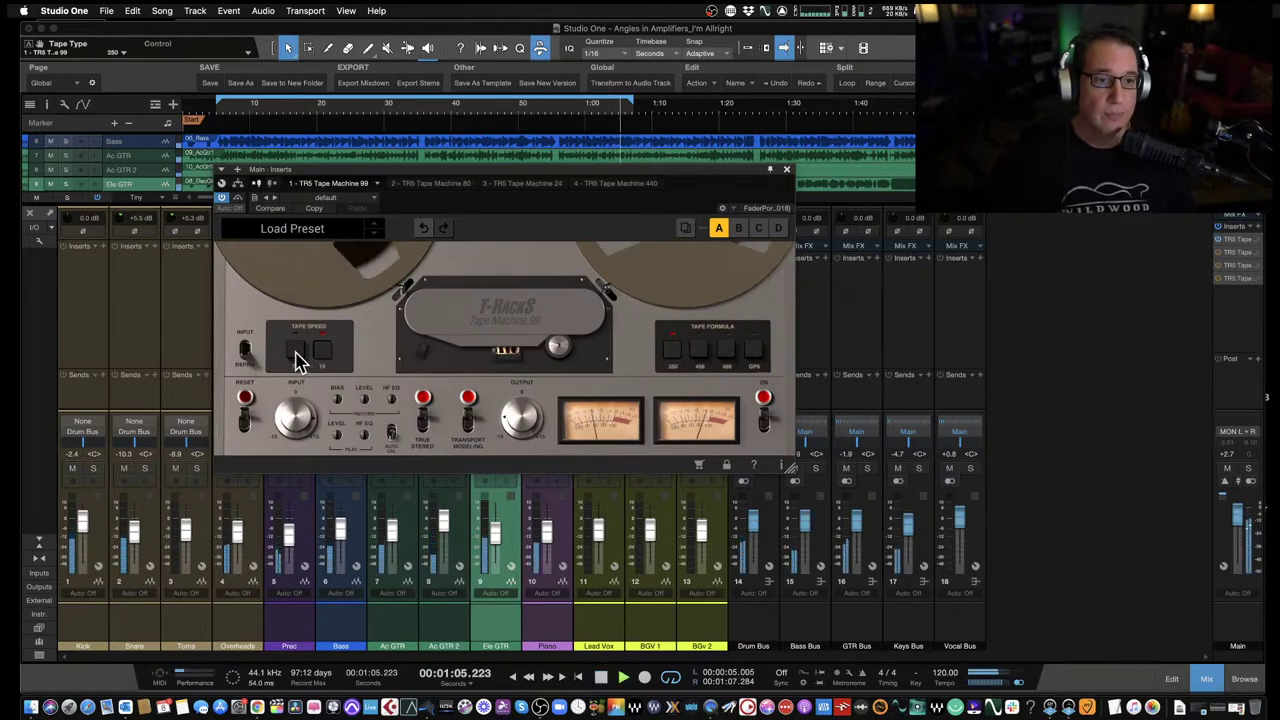
pyautogui.click(296, 358)
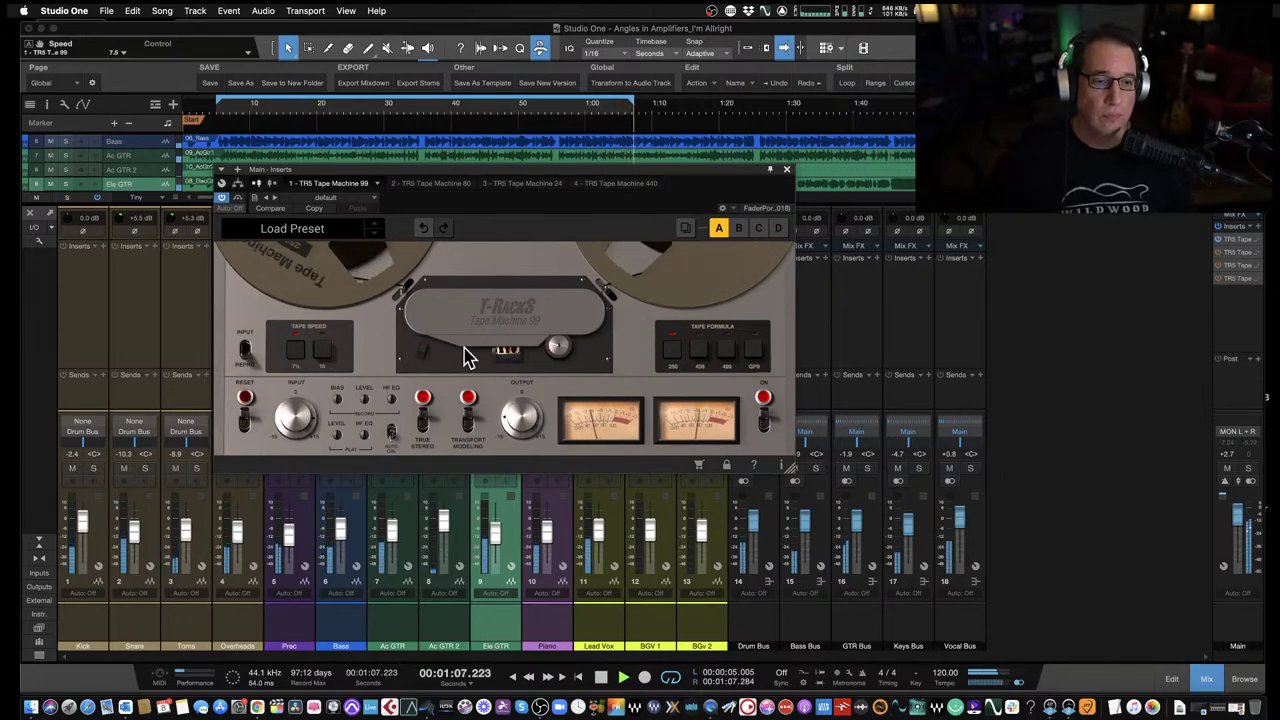
pyautogui.click(700, 352)
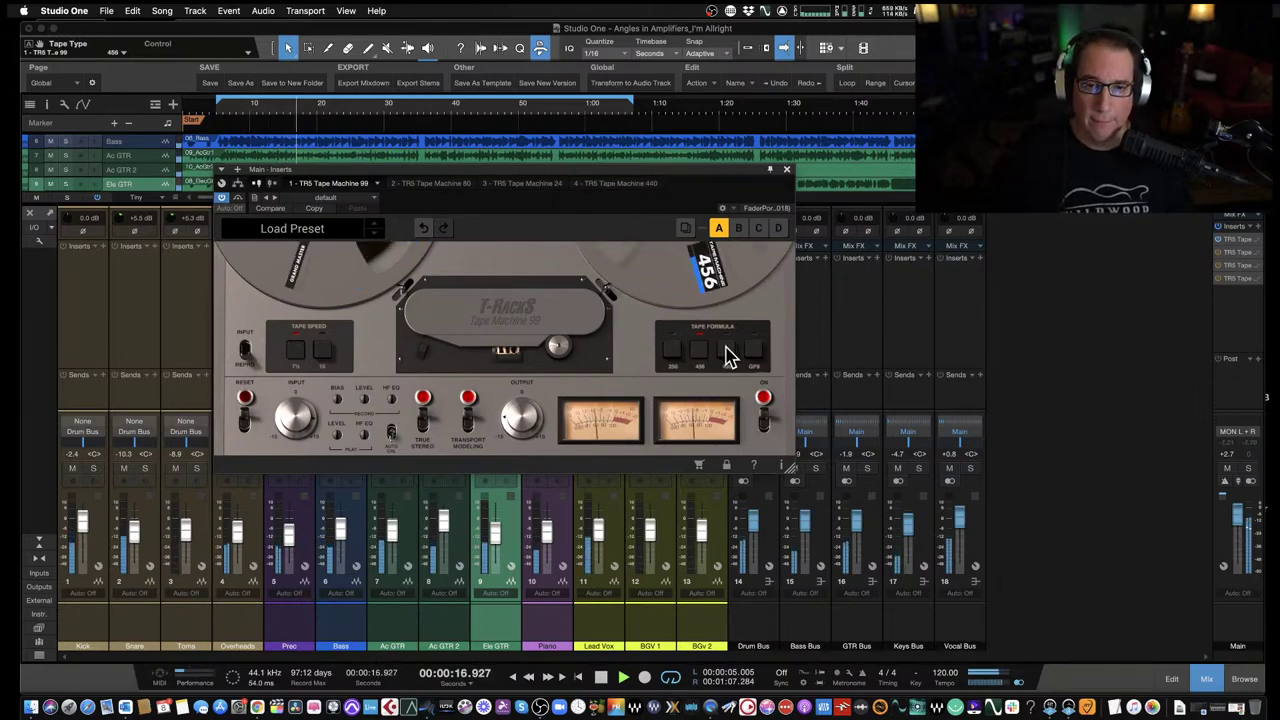
pyautogui.click(727, 352)
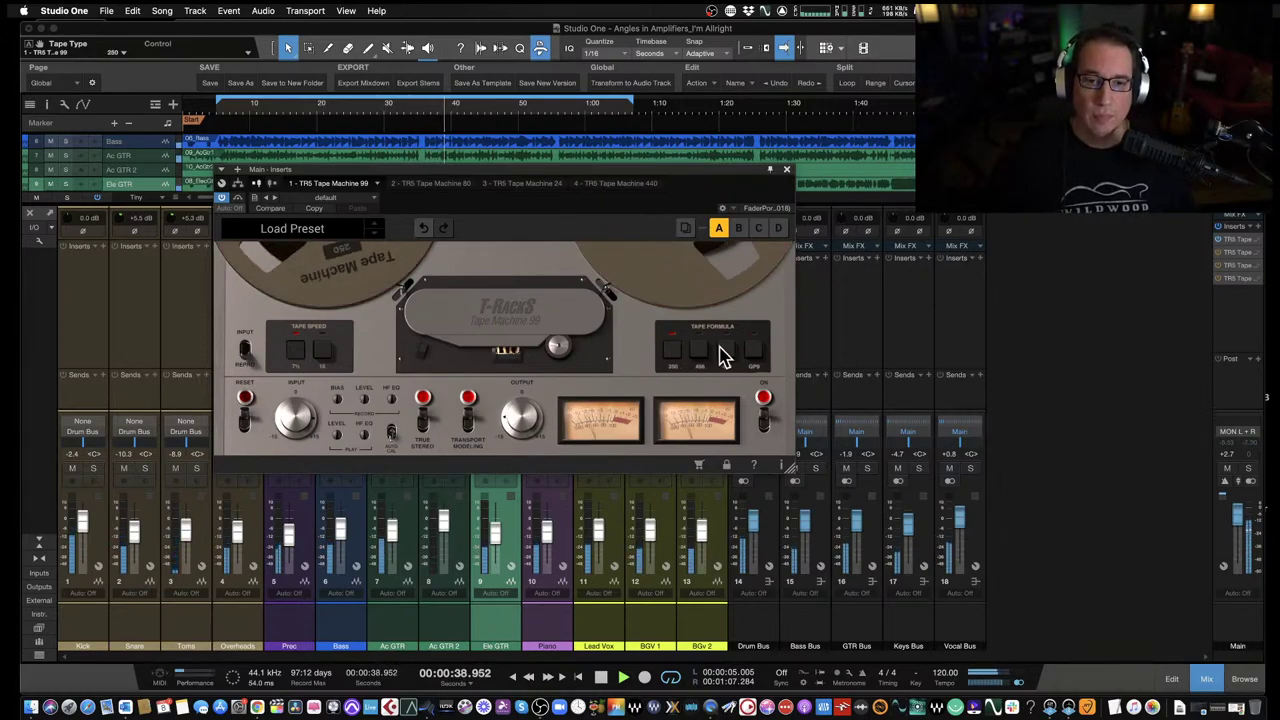
pyautogui.click(756, 352)
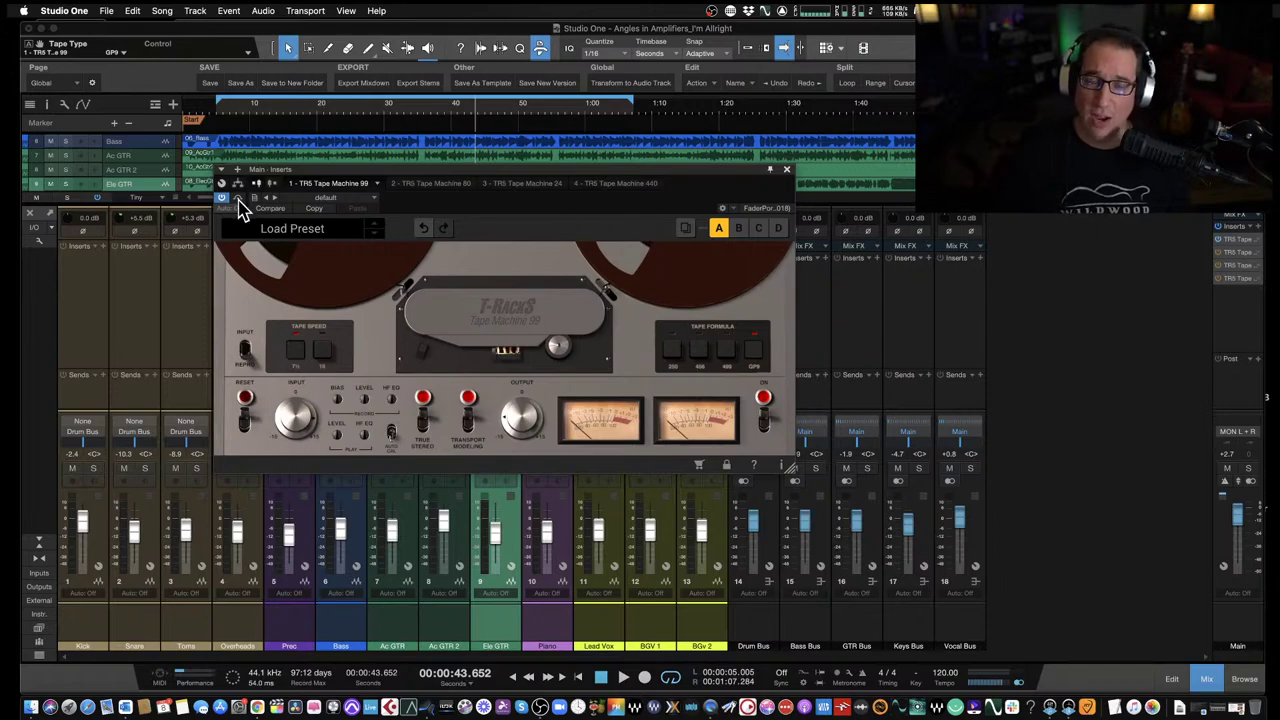
# Resume playback and compare Tape Machine 99 with True Stereo and Transport Modeling off and on, leaving both switched on.
pyautogui.press('space')
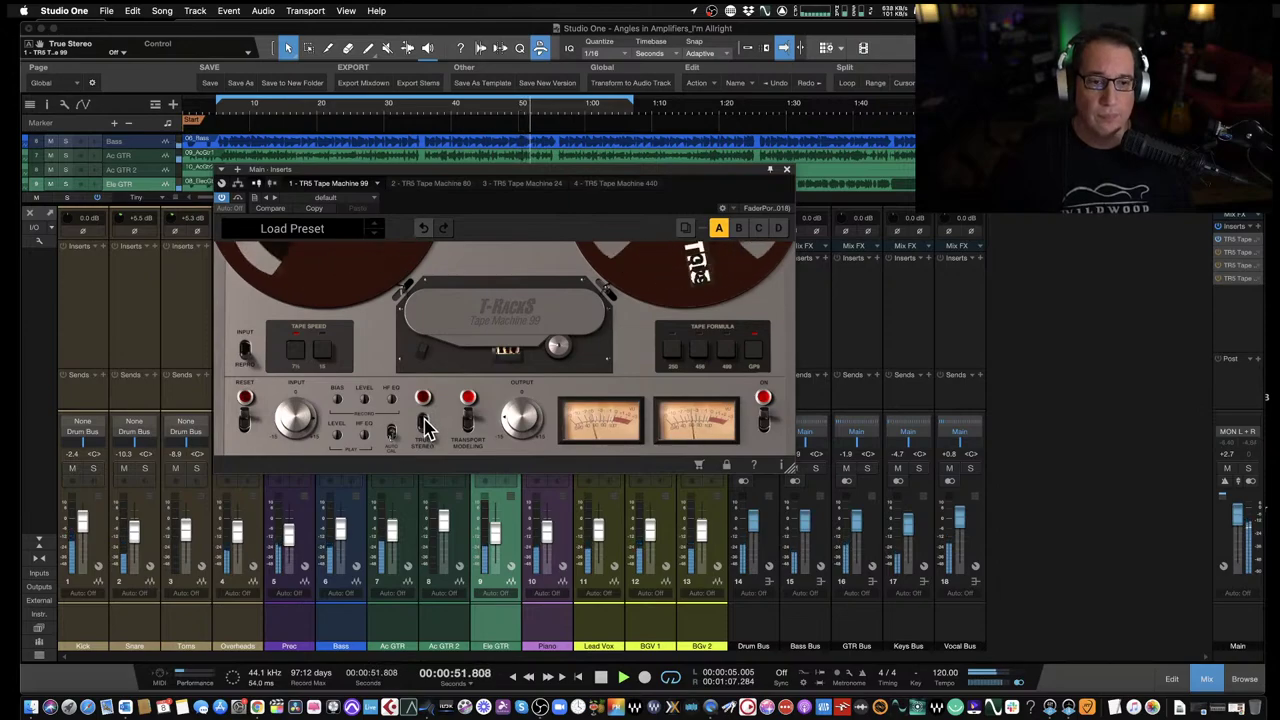
pyautogui.click(425, 428)
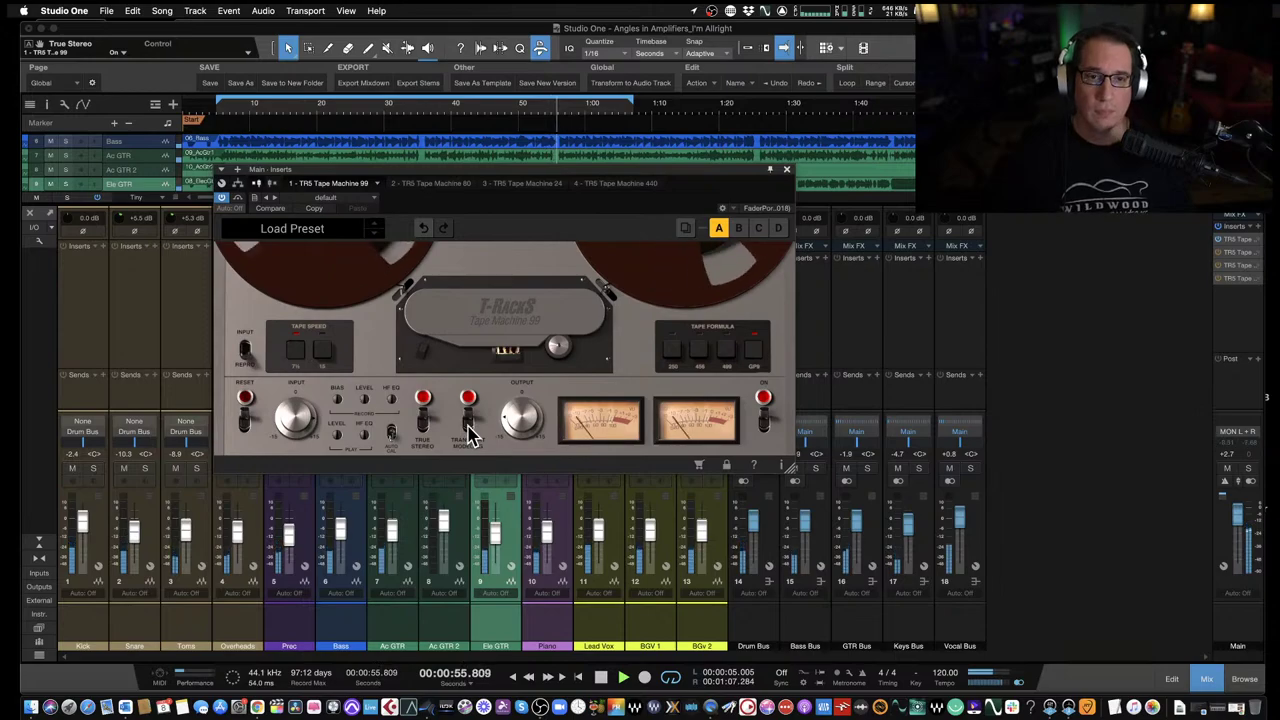
pyautogui.click(470, 430)
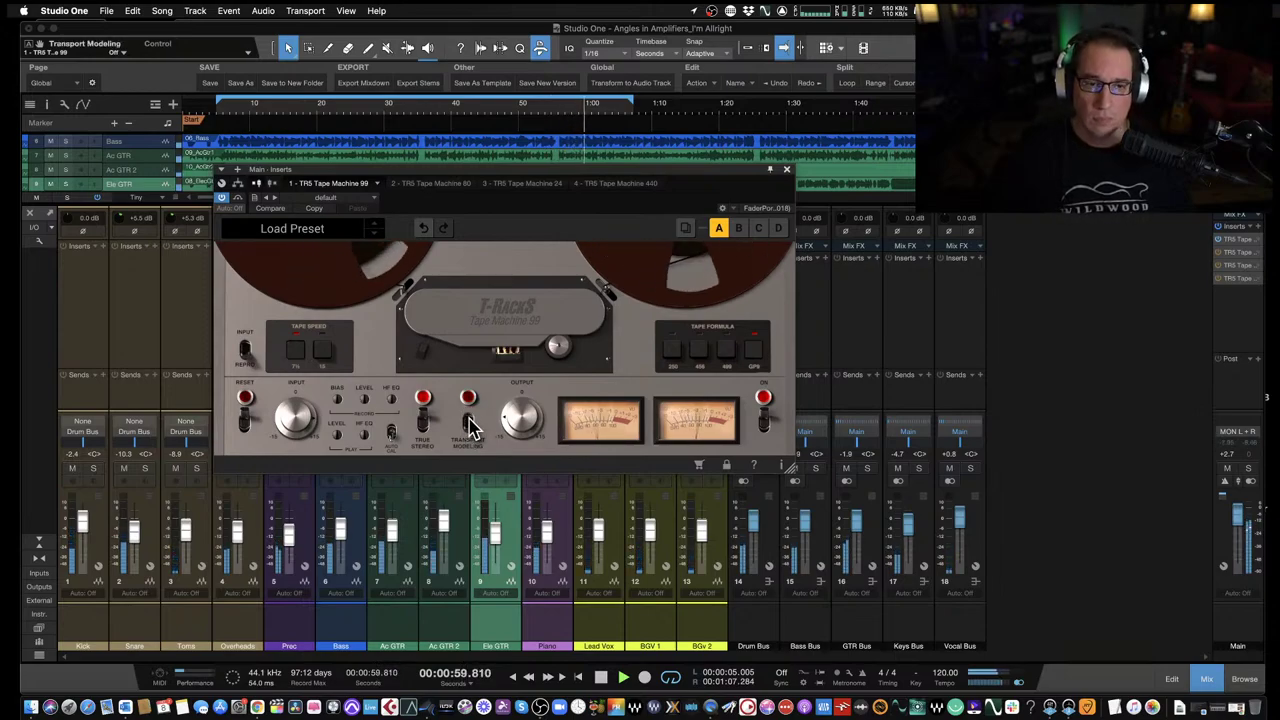
pyautogui.click(470, 426)
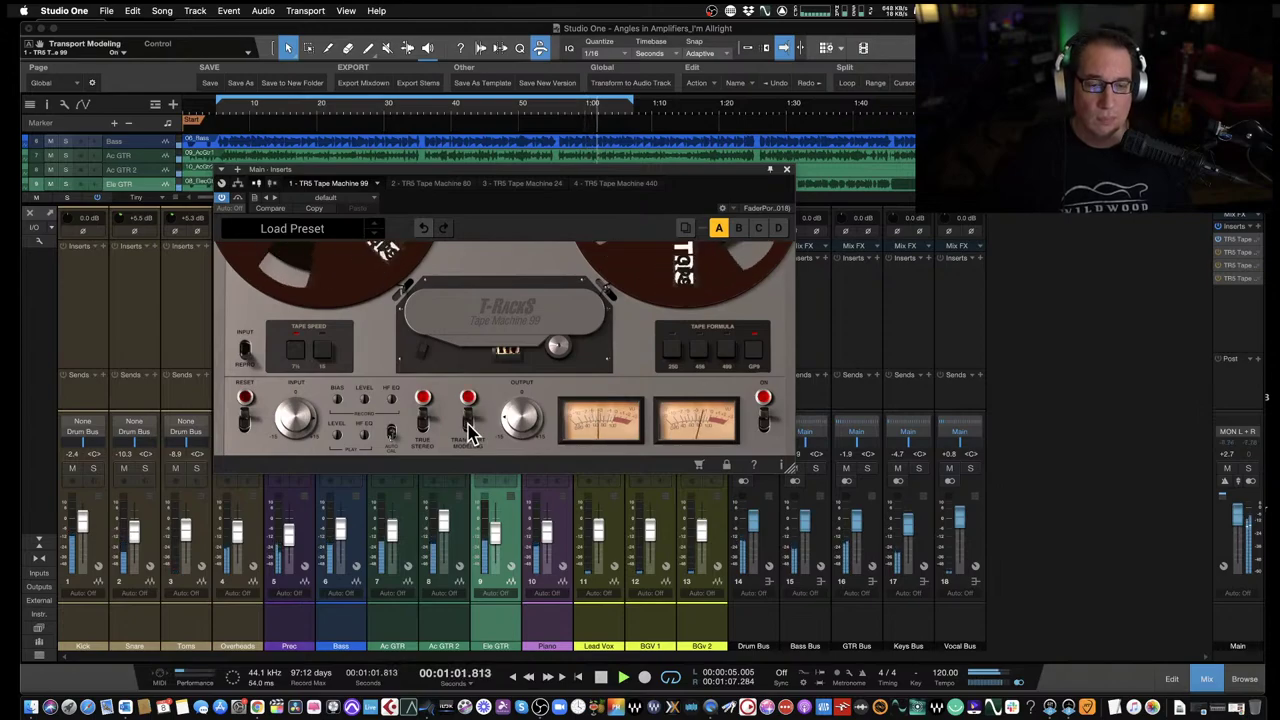
pyautogui.click(470, 428)
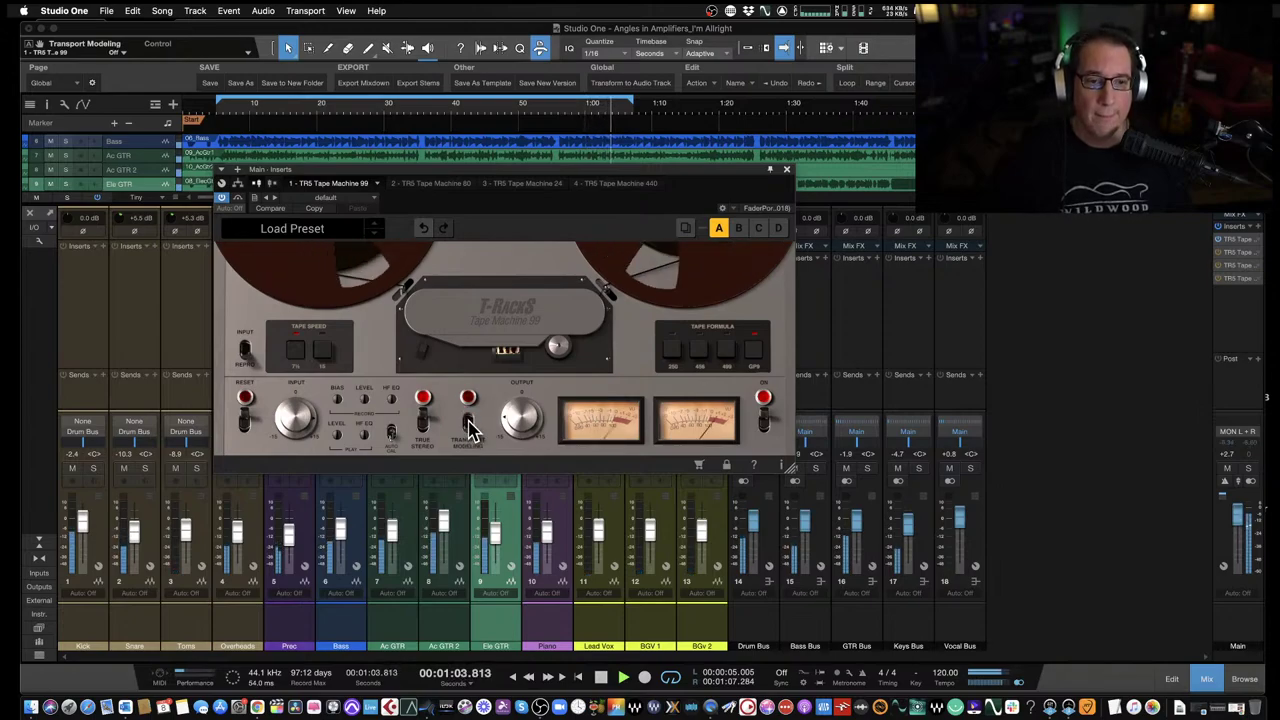
pyautogui.click(470, 428)
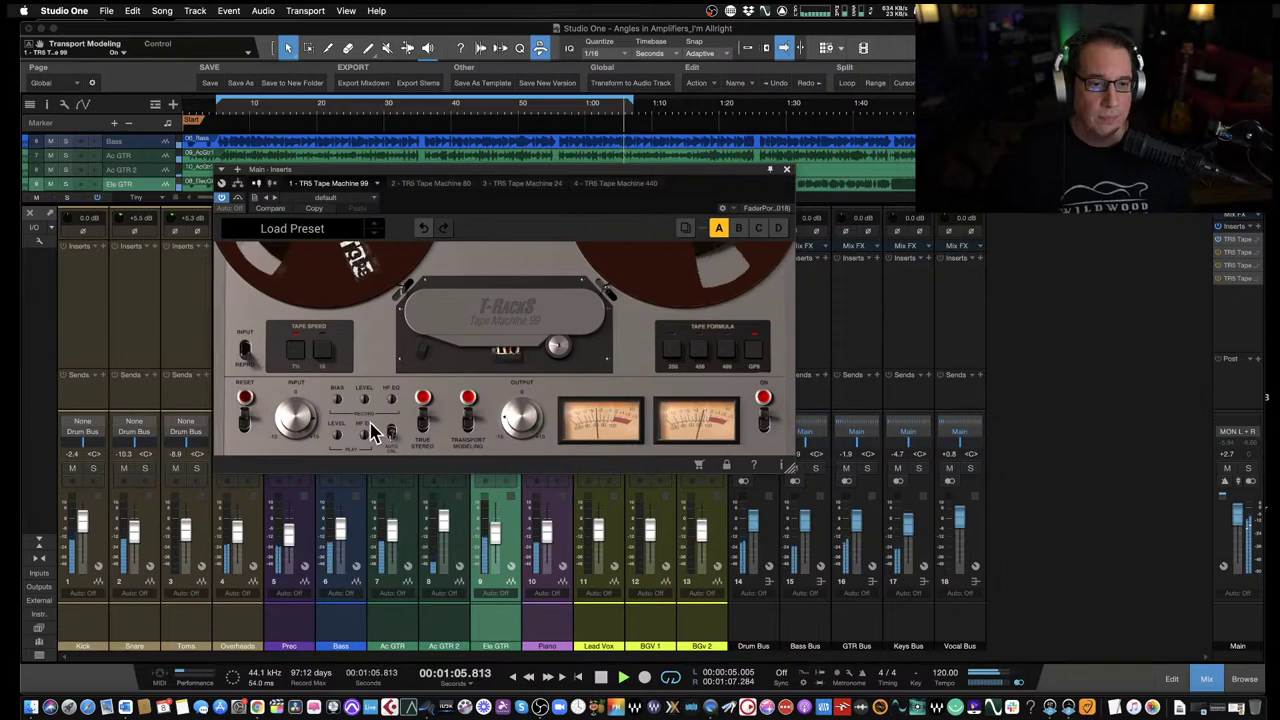
# Sweep Tape Machine 99's record HF EQ down and up during playback, raising it to about 1.0.
pyautogui.moveTo(345, 415)
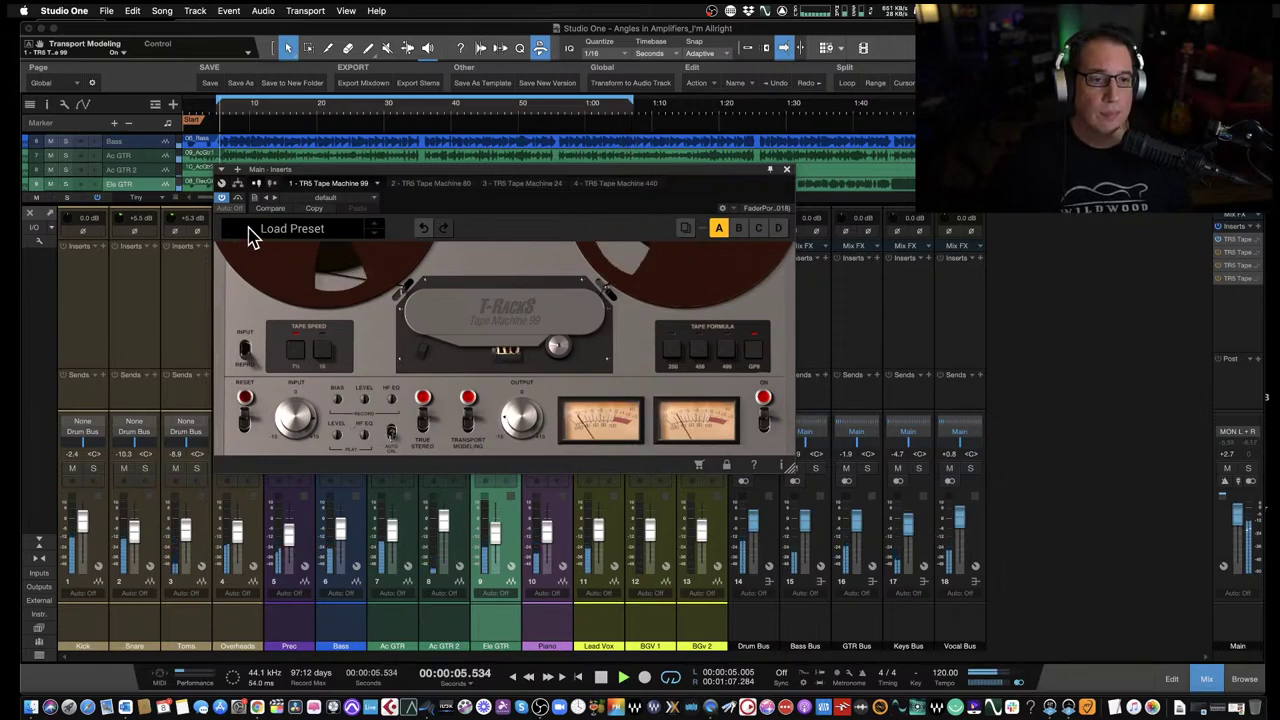
pyautogui.moveTo(388, 410)
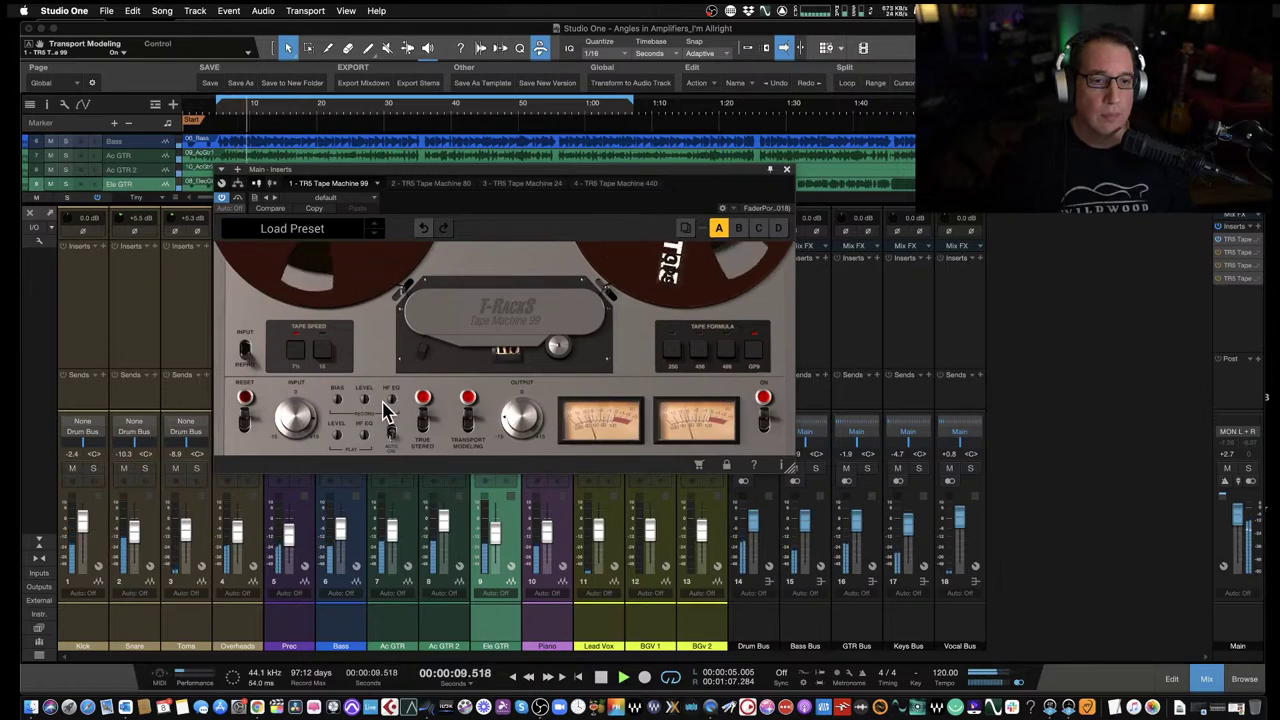
pyautogui.click(392, 408)
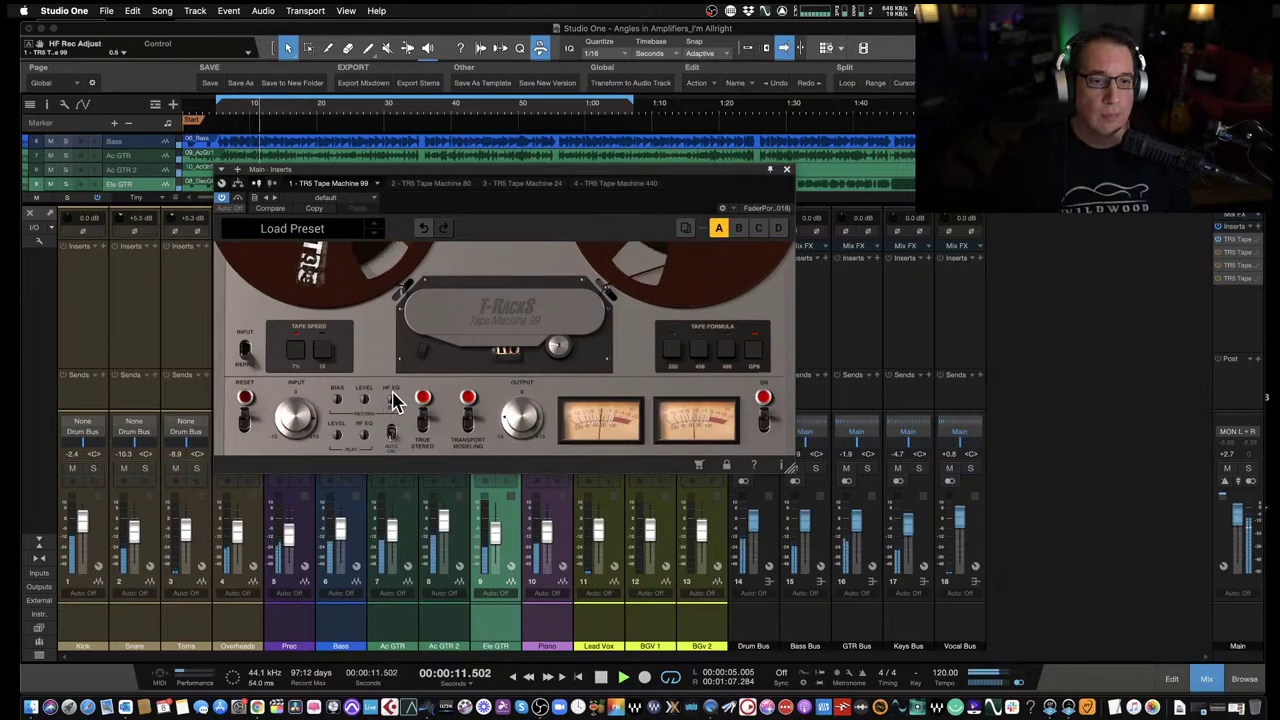
pyautogui.moveTo(395, 400); pyautogui.dragTo(380, 486)
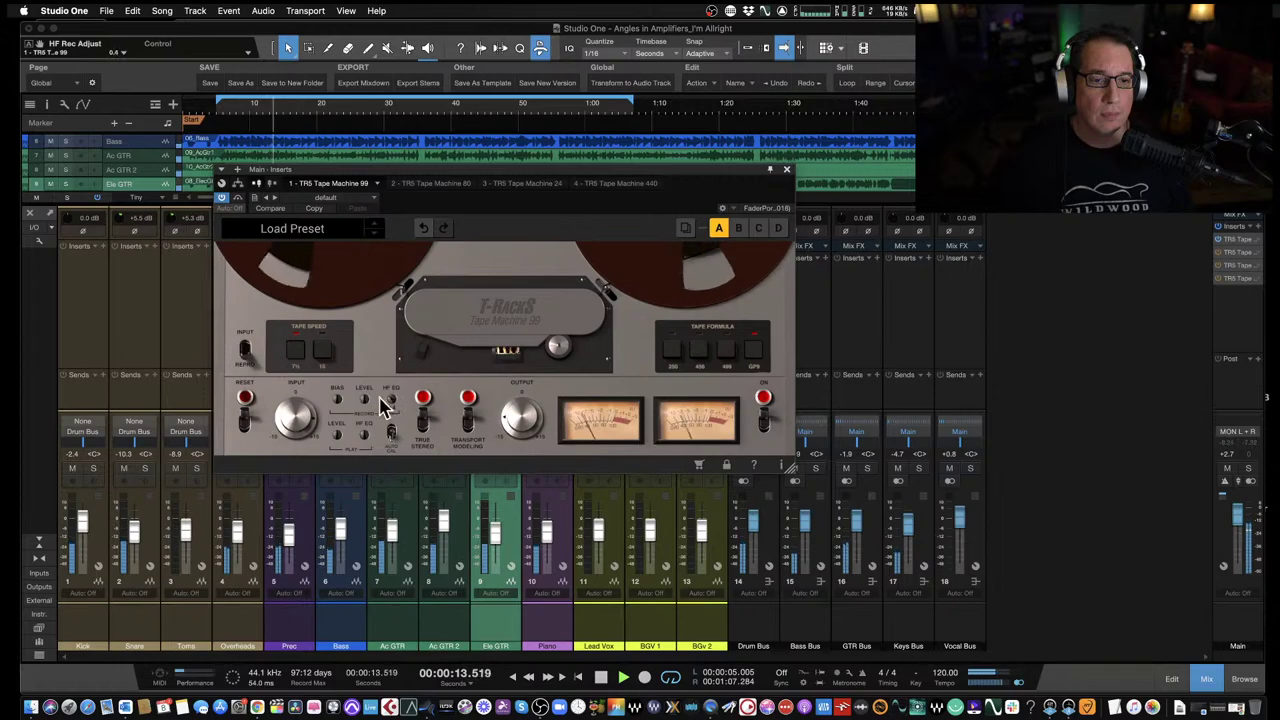
pyautogui.moveTo(380, 407); pyautogui.dragTo(383, 305)
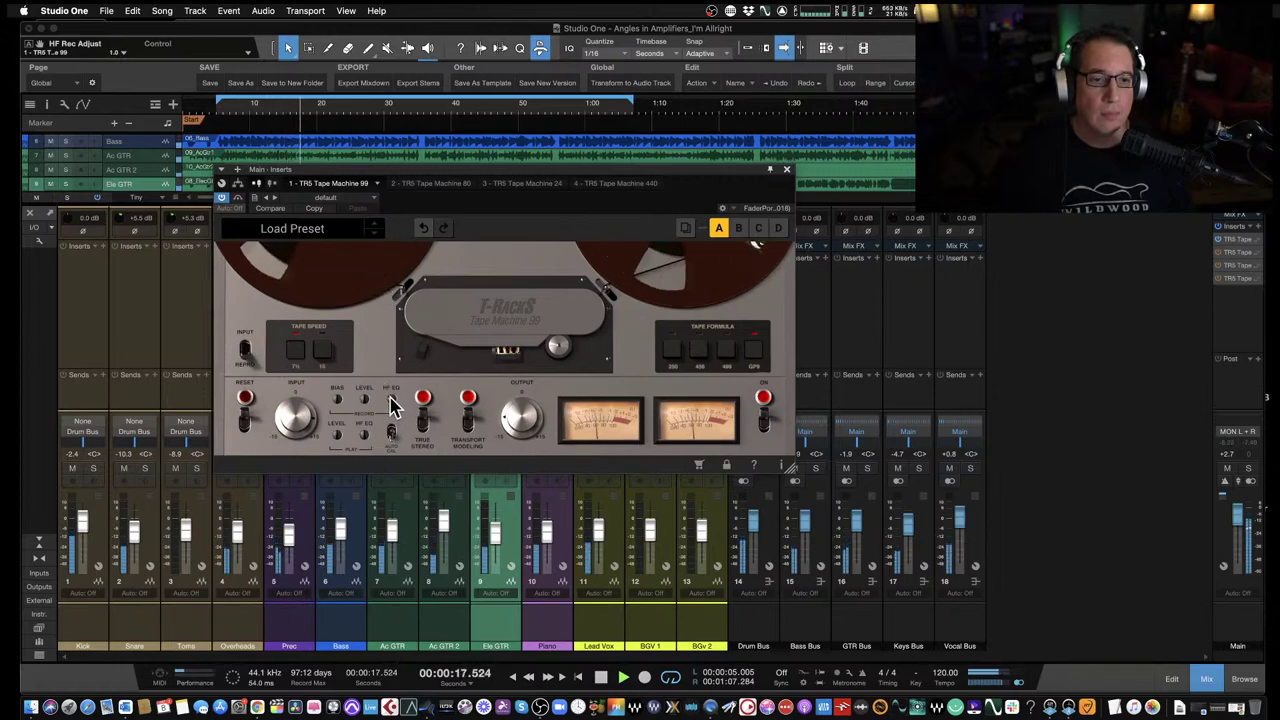
pyautogui.moveTo(390, 415); pyautogui.dragTo(395, 358)
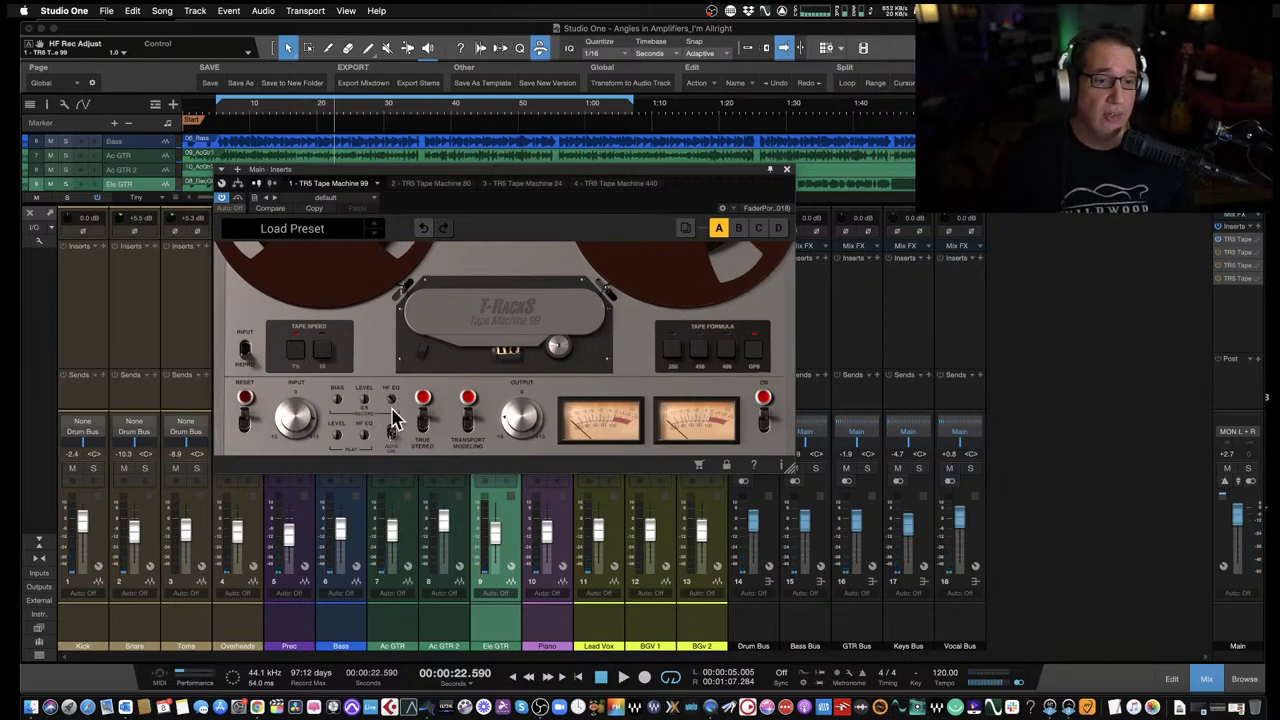
# Lower the record HF EQ to about 0.1 and sweep it again, and adjust the play HF EQ during playback.
pyautogui.scroll(-4, 392, 410)
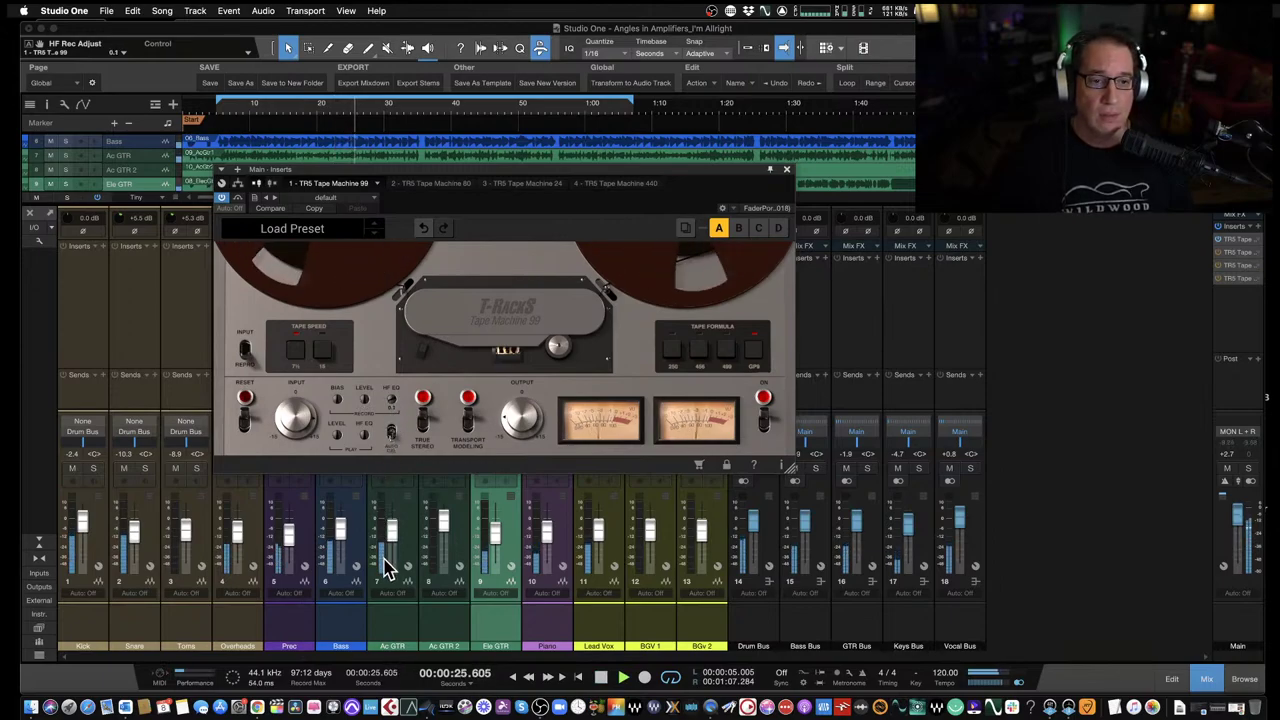
pyautogui.moveTo(393, 523); pyautogui.dragTo(398, 365)
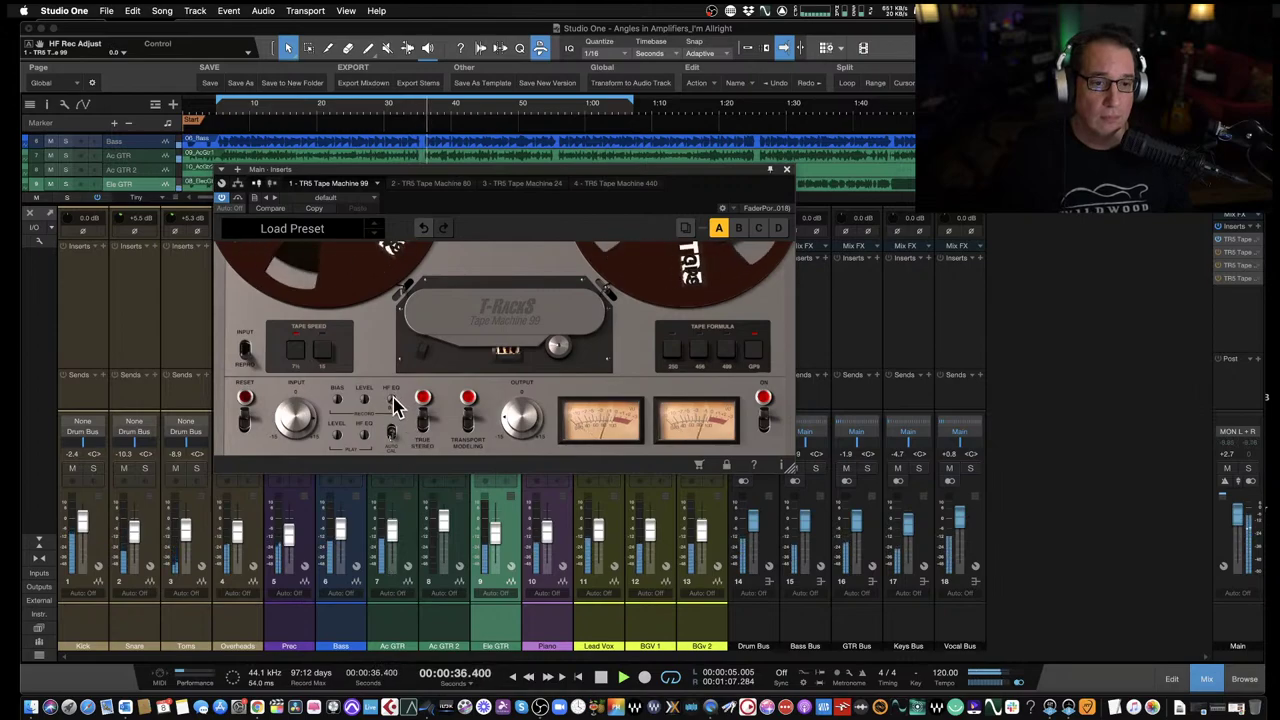
pyautogui.scroll(2, 389, 417)
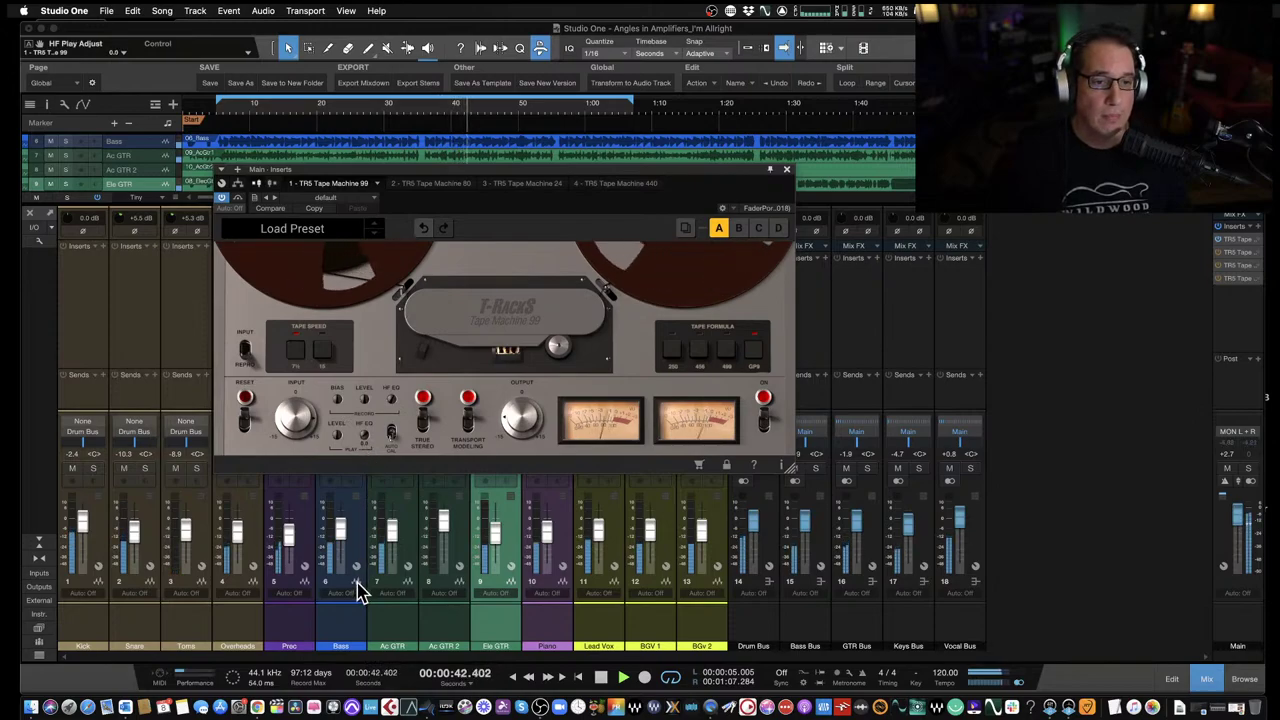
pyautogui.scroll(2, 347, 421)
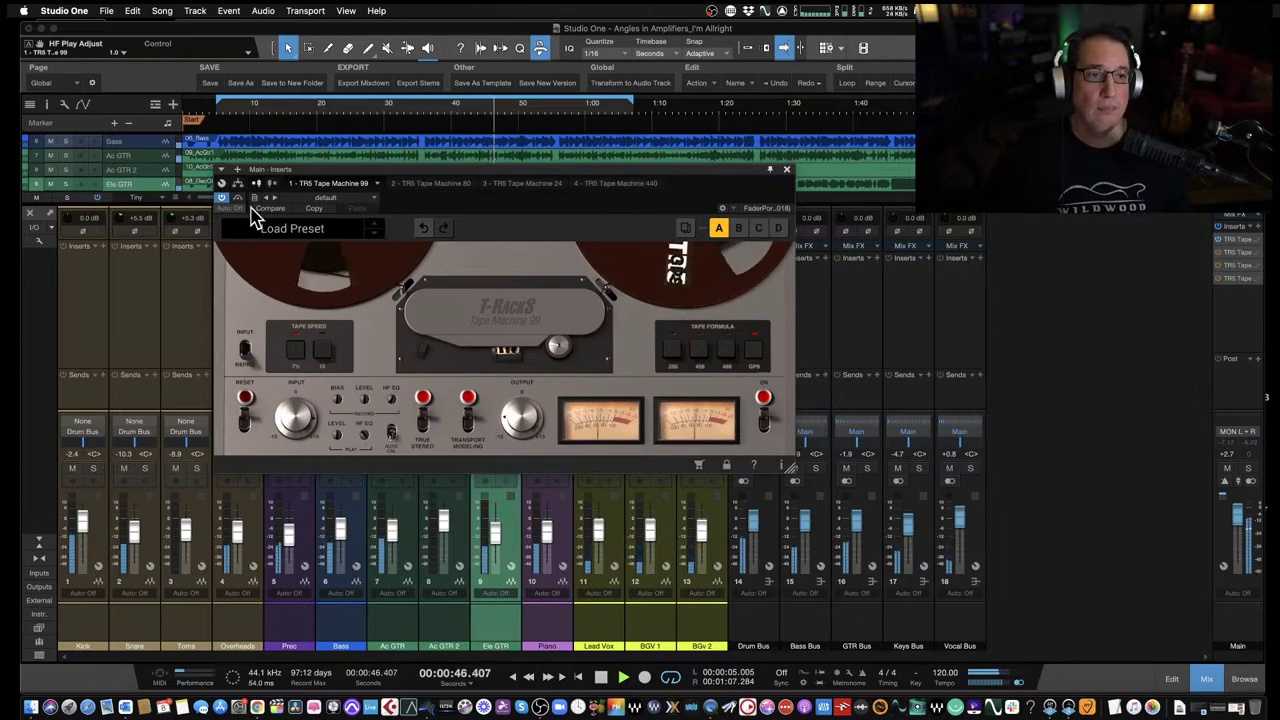
# Set Tape Machine 99's output to about -10.1 dB, compare bypassed and active sound, and stop playback.
pyautogui.click(238, 200)
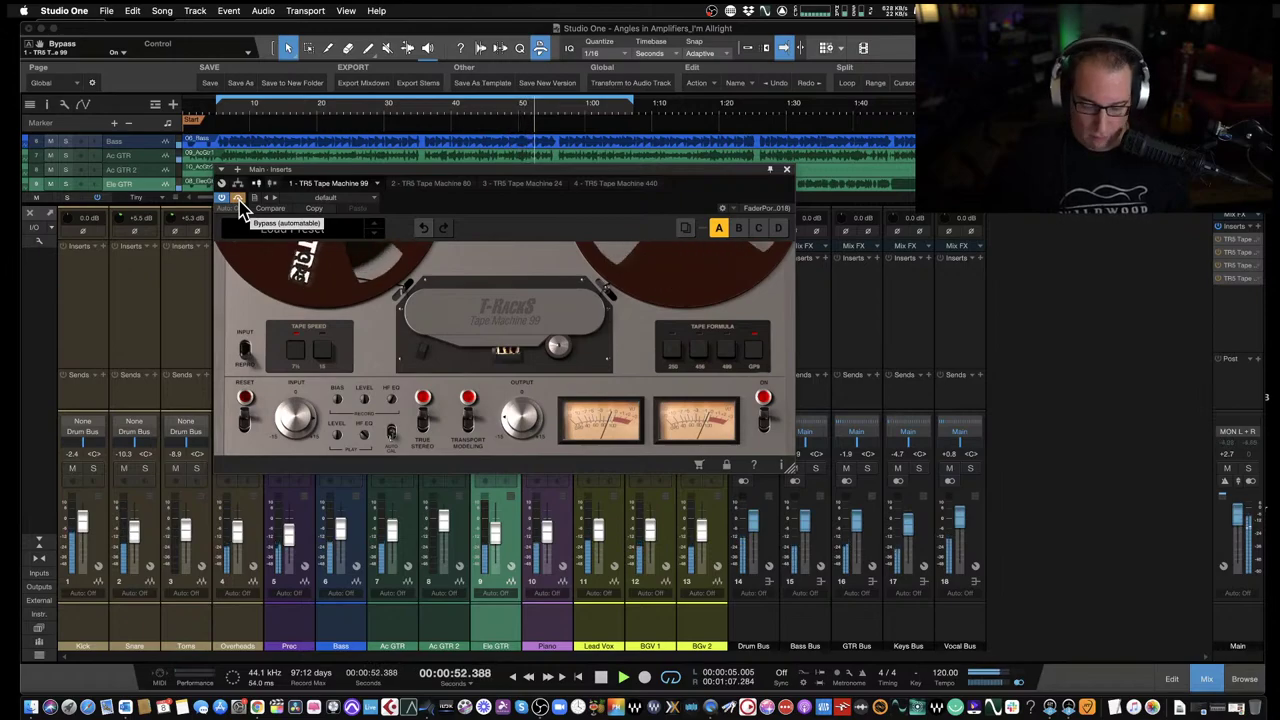
pyautogui.moveTo(429, 177); pyautogui.dragTo(434, 186)
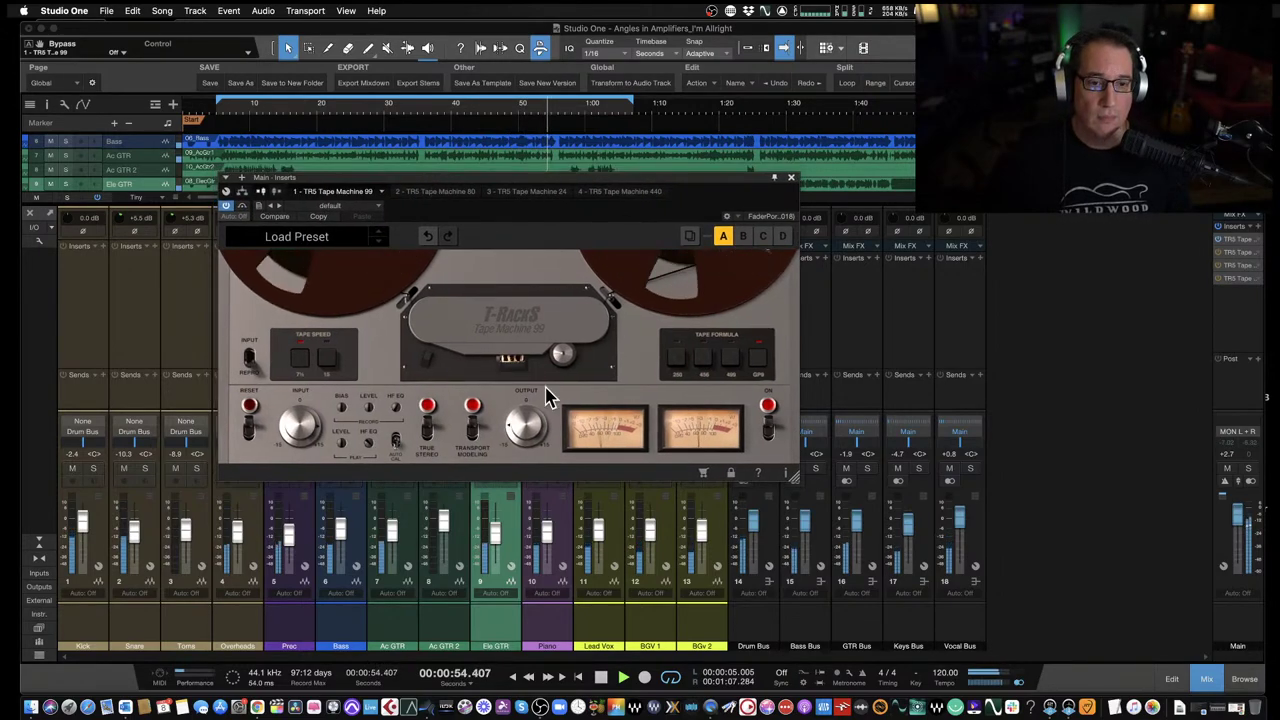
pyautogui.moveTo(521, 437); pyautogui.dragTo(522, 444)
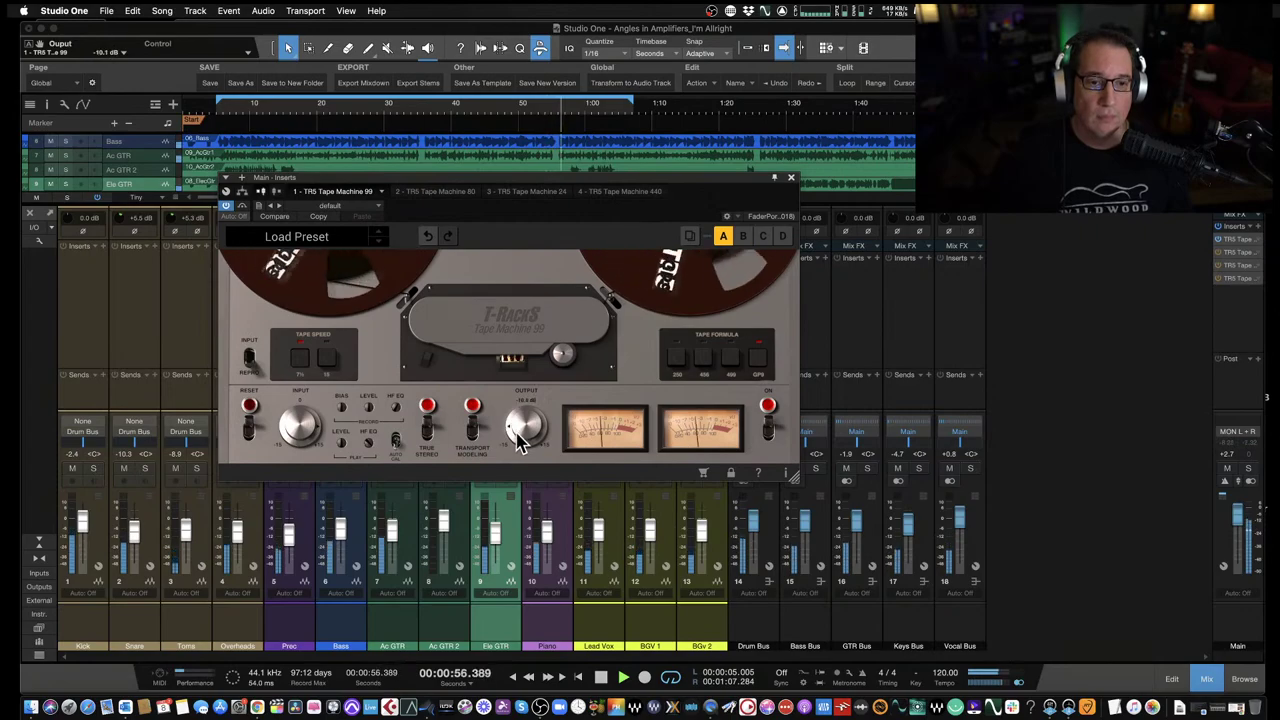
pyautogui.click(241, 207)
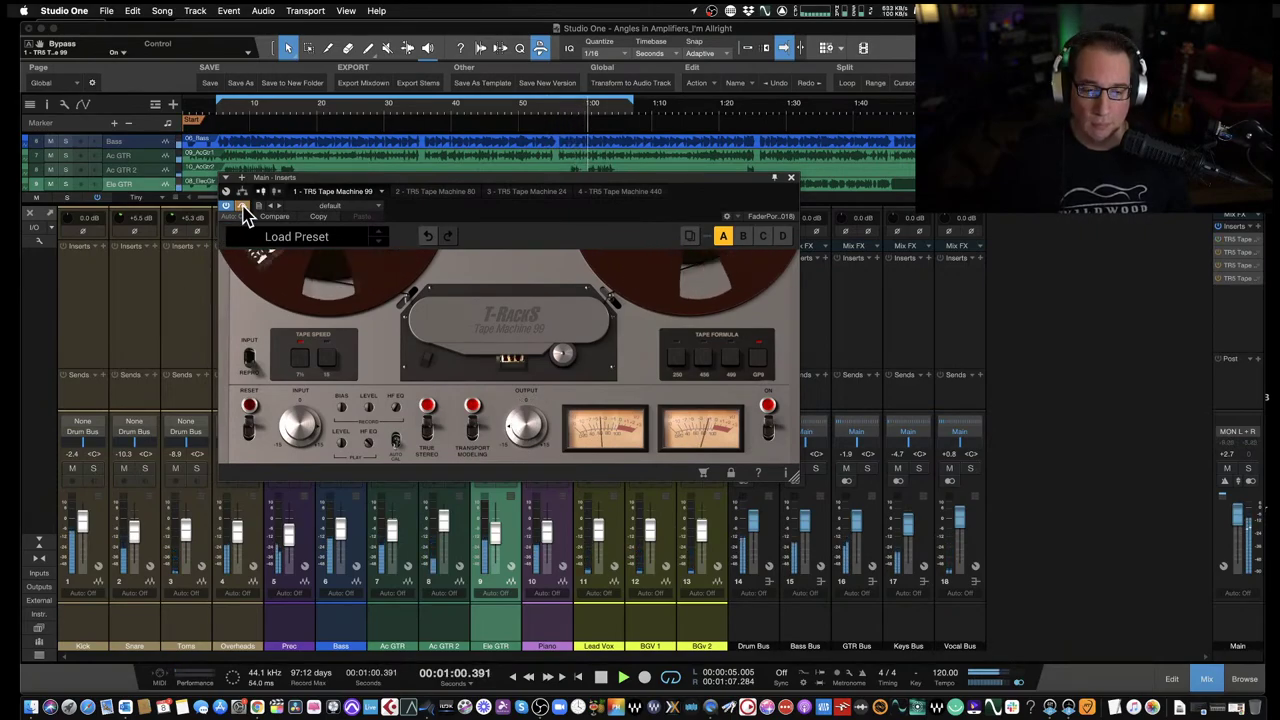
pyautogui.click(243, 210)
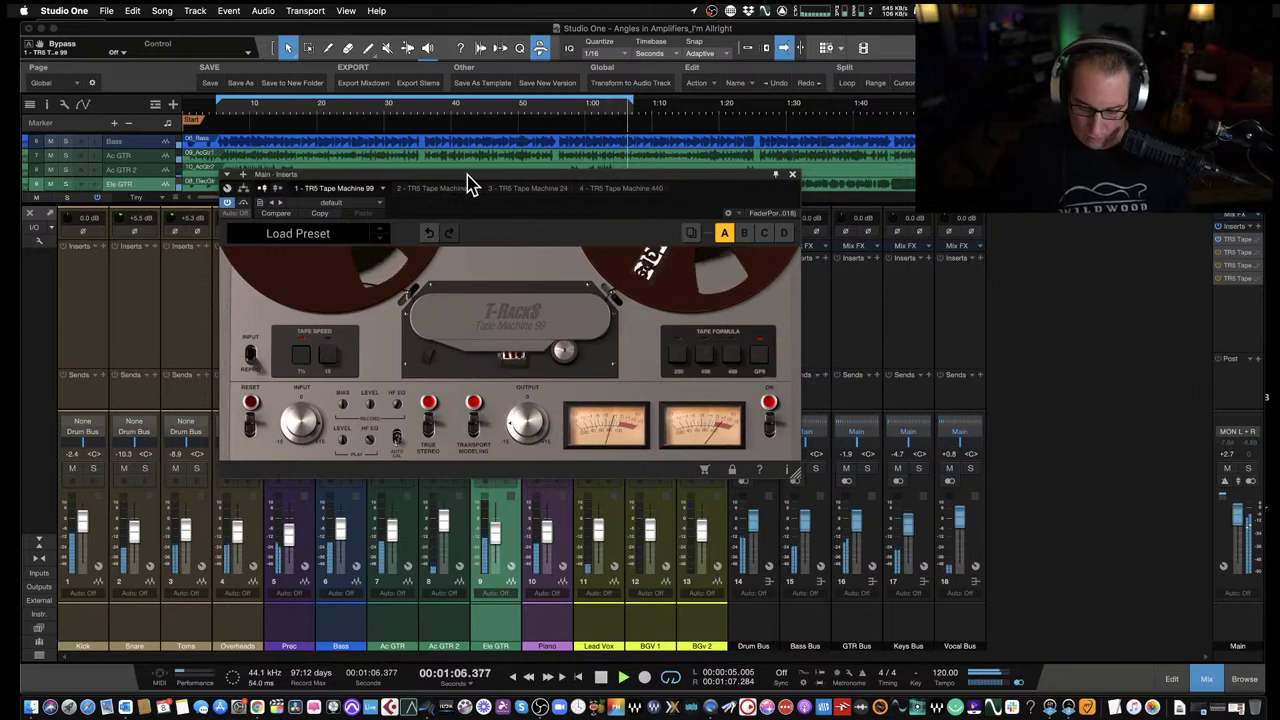
pyautogui.press('space')
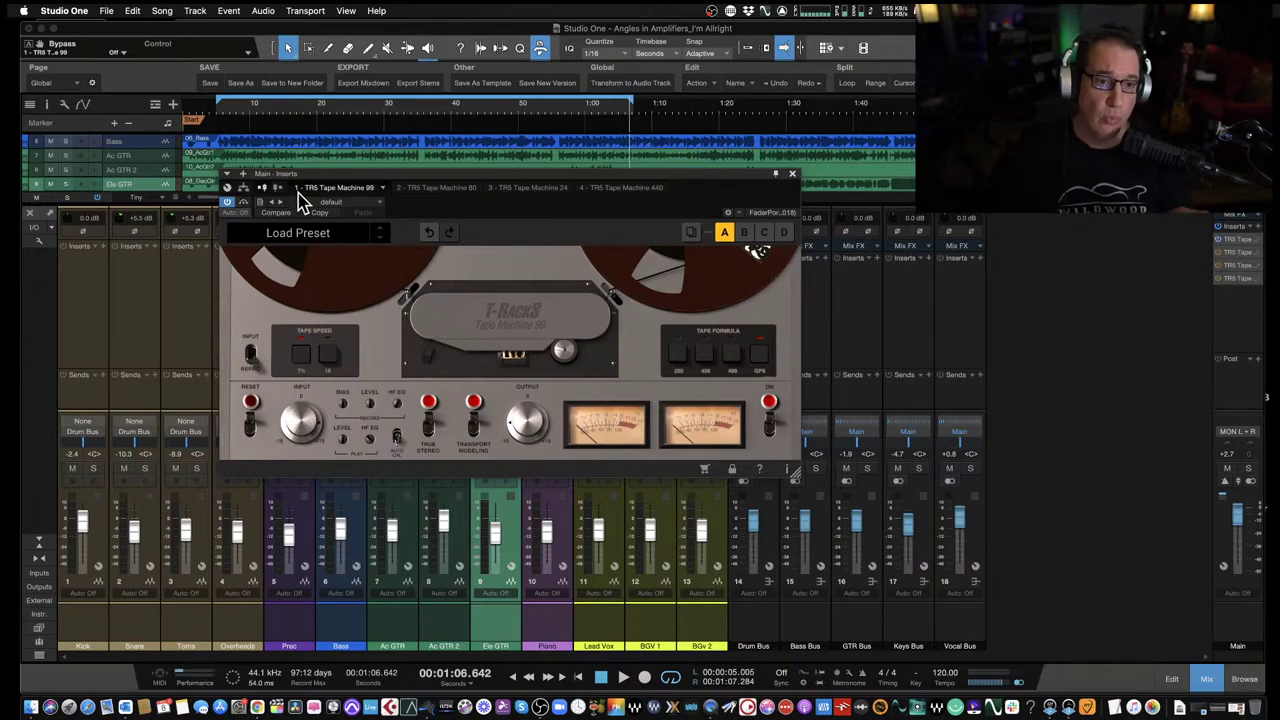
# Play the song from near its start and compare the mix with Tape Machine 99 bypassed and active.
pyautogui.moveTo(357, 176); pyautogui.dragTo(366, 178)
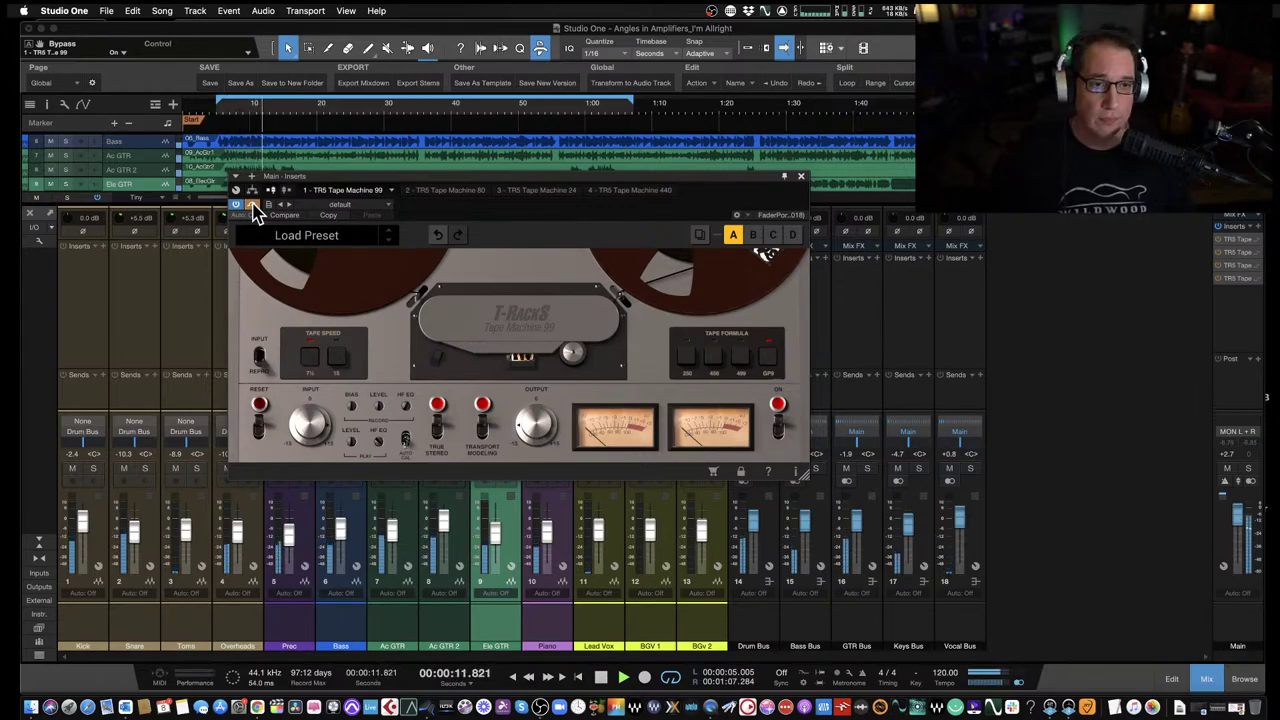
pyautogui.click(255, 210)
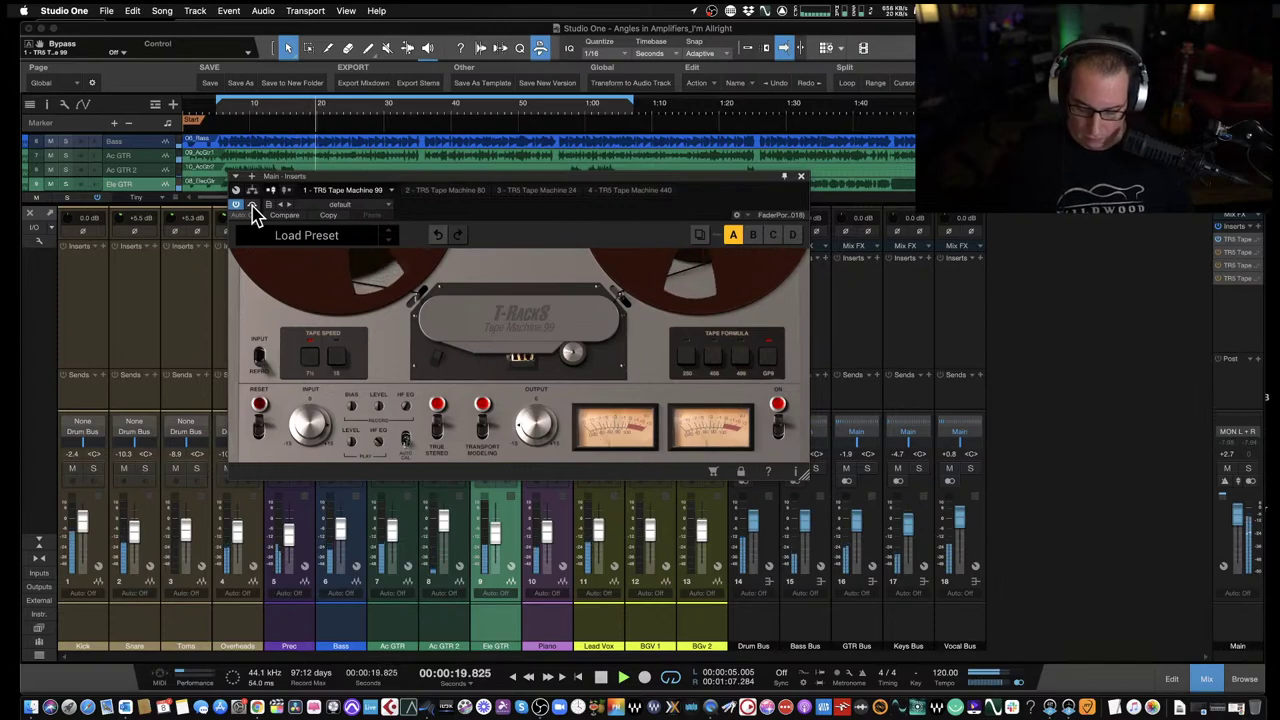
pyautogui.click(254, 206)
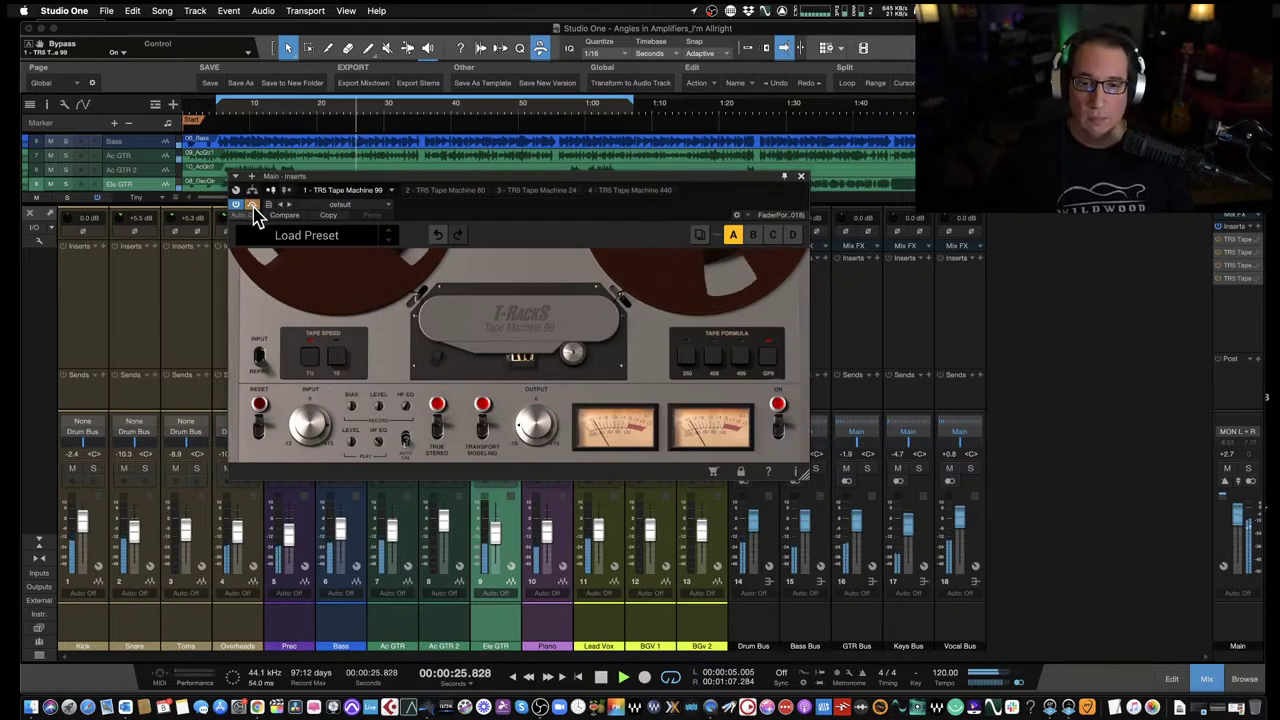
pyautogui.click(253, 209)
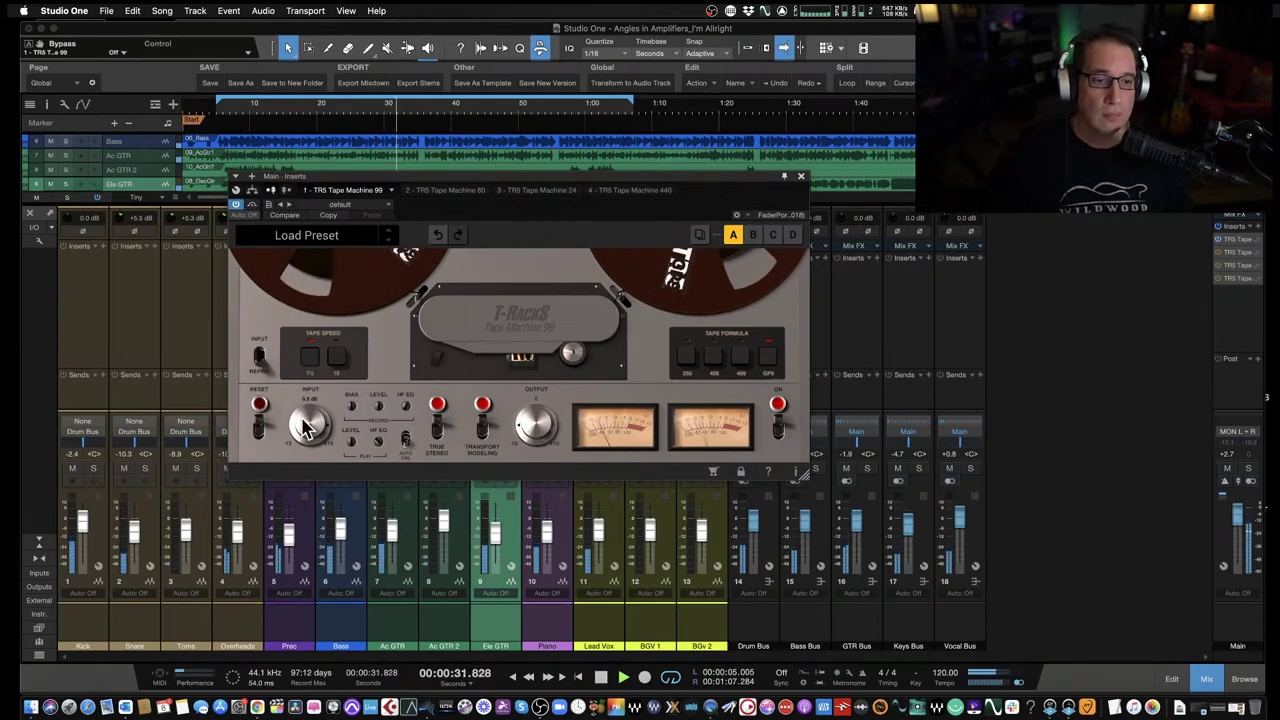
# Raise Tape Machine 99's input to about 11.6 dB, lower its output to about -12.6 dB, and bypass it for comparison.
pyautogui.moveTo(304, 420); pyautogui.dragTo(304, 410)
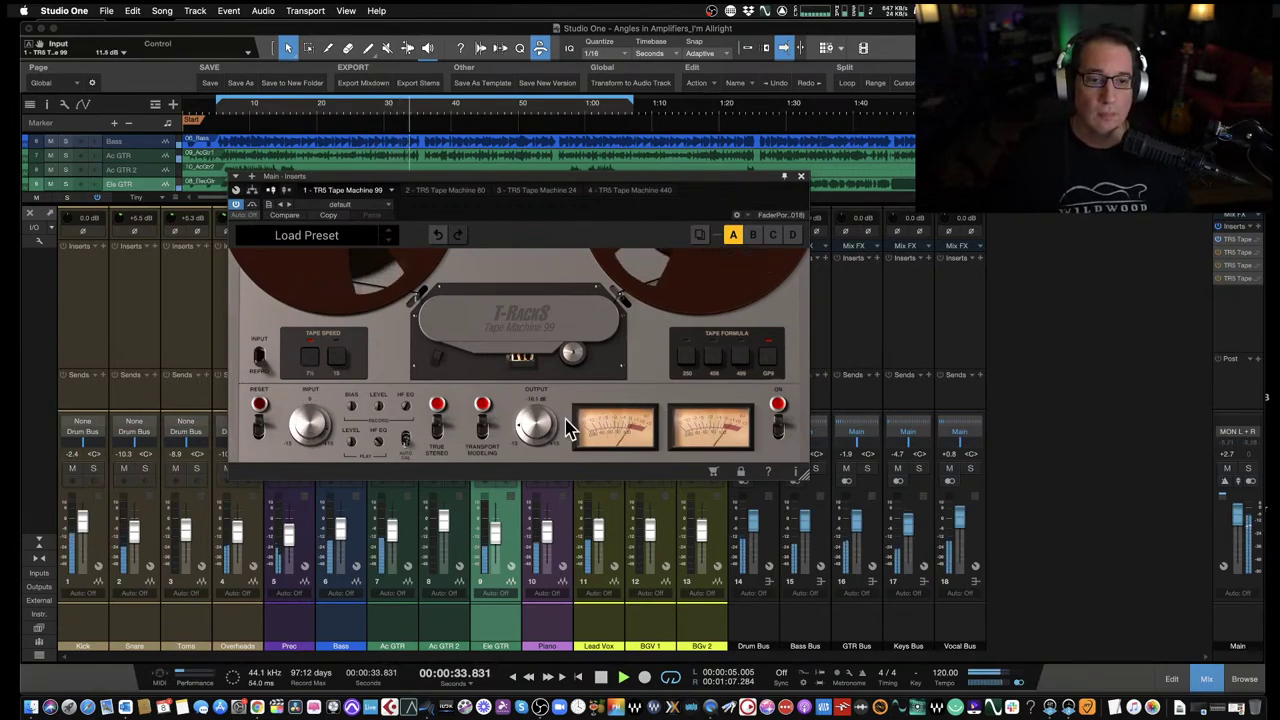
pyautogui.moveTo(523, 428); pyautogui.dragTo(531, 432)
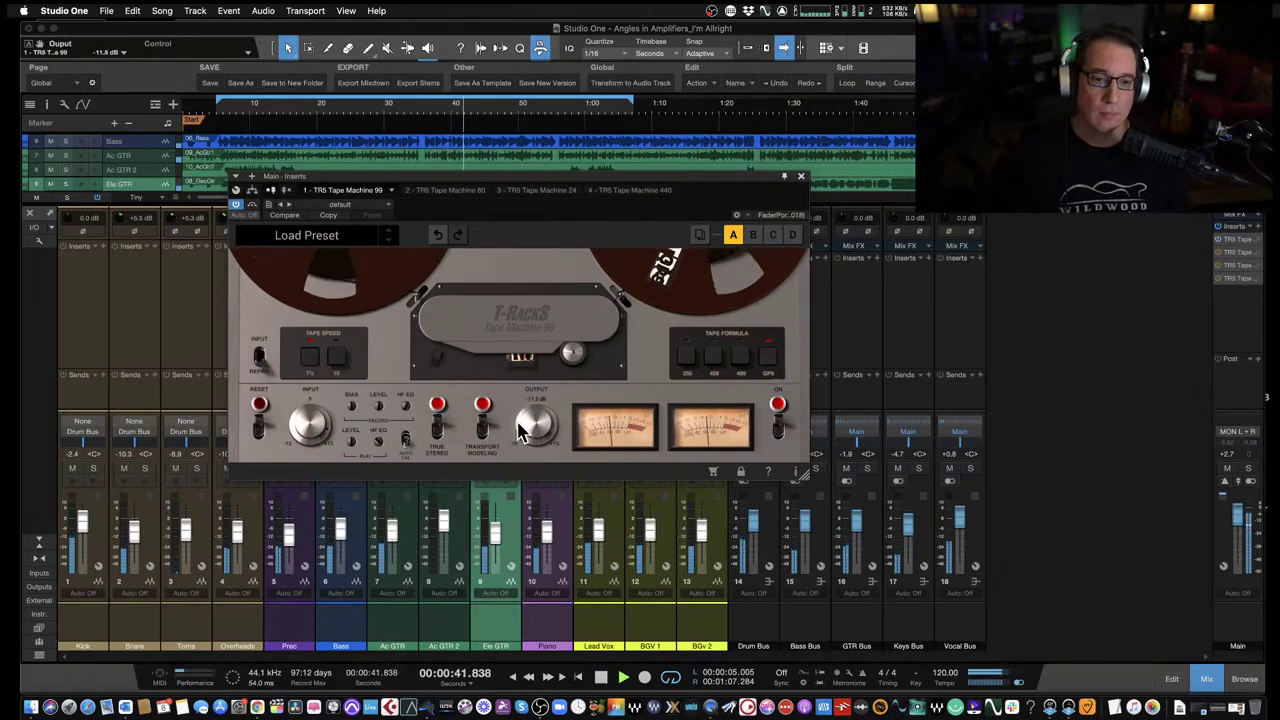
pyautogui.scroll(-4, 519, 430)
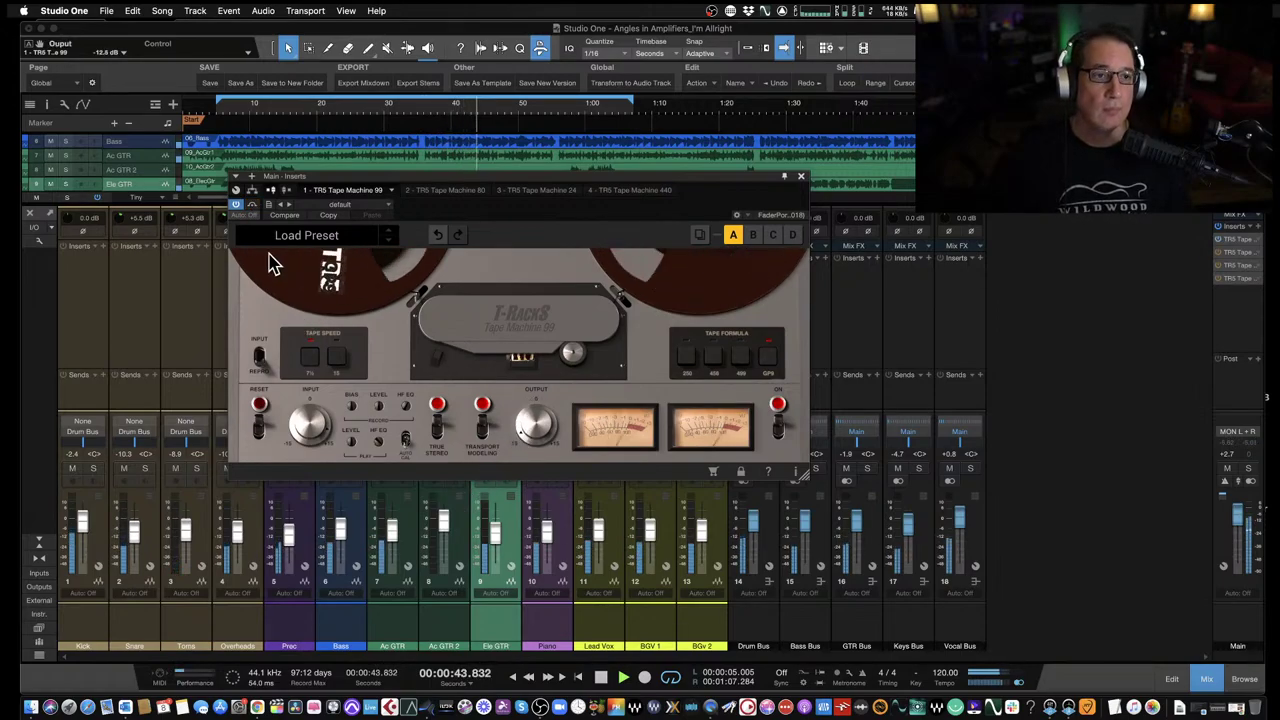
pyautogui.click(253, 208)
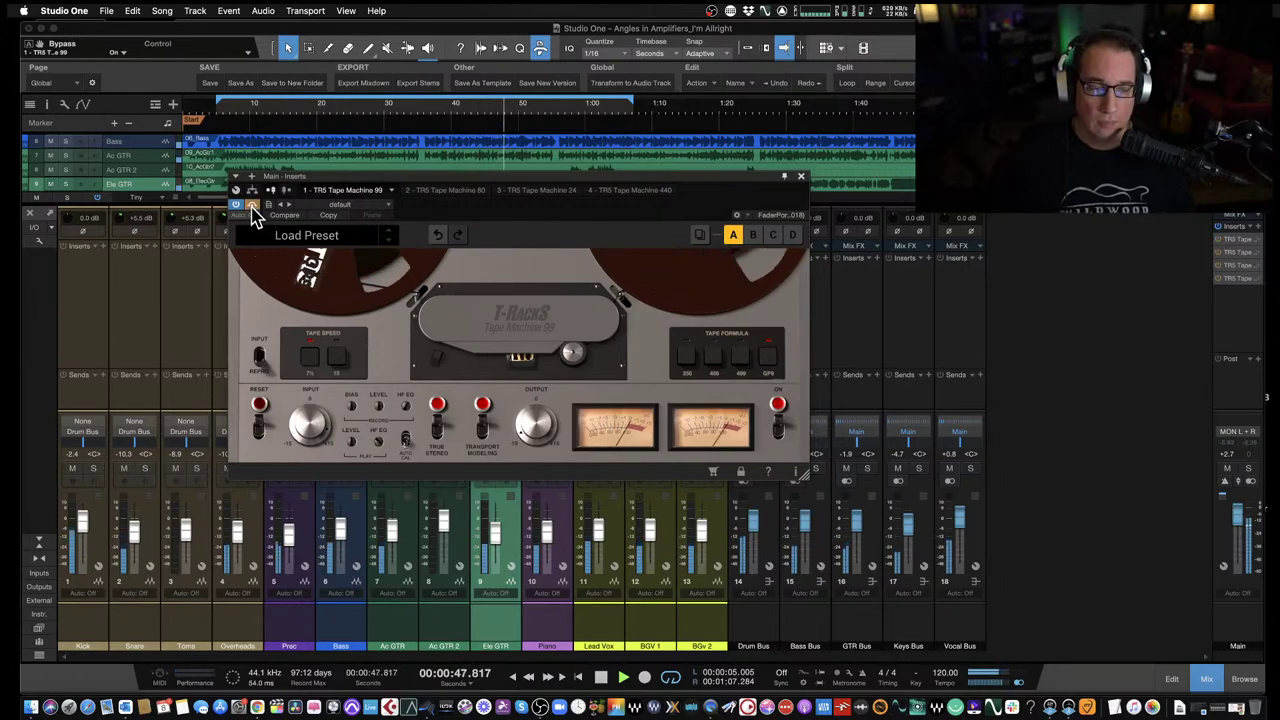
# Compare the mix with Tape Machine 99 bypassed and active during playback, and stop the song.
pyautogui.click(253, 208)
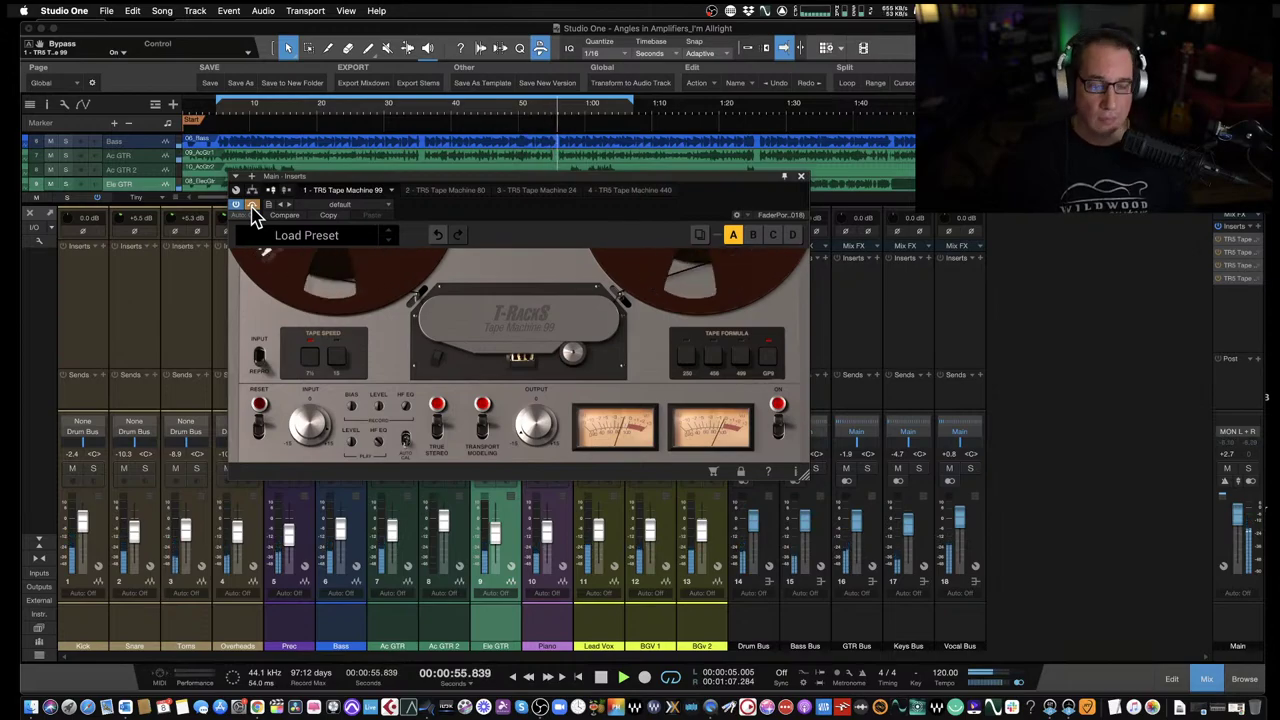
pyautogui.click(252, 206)
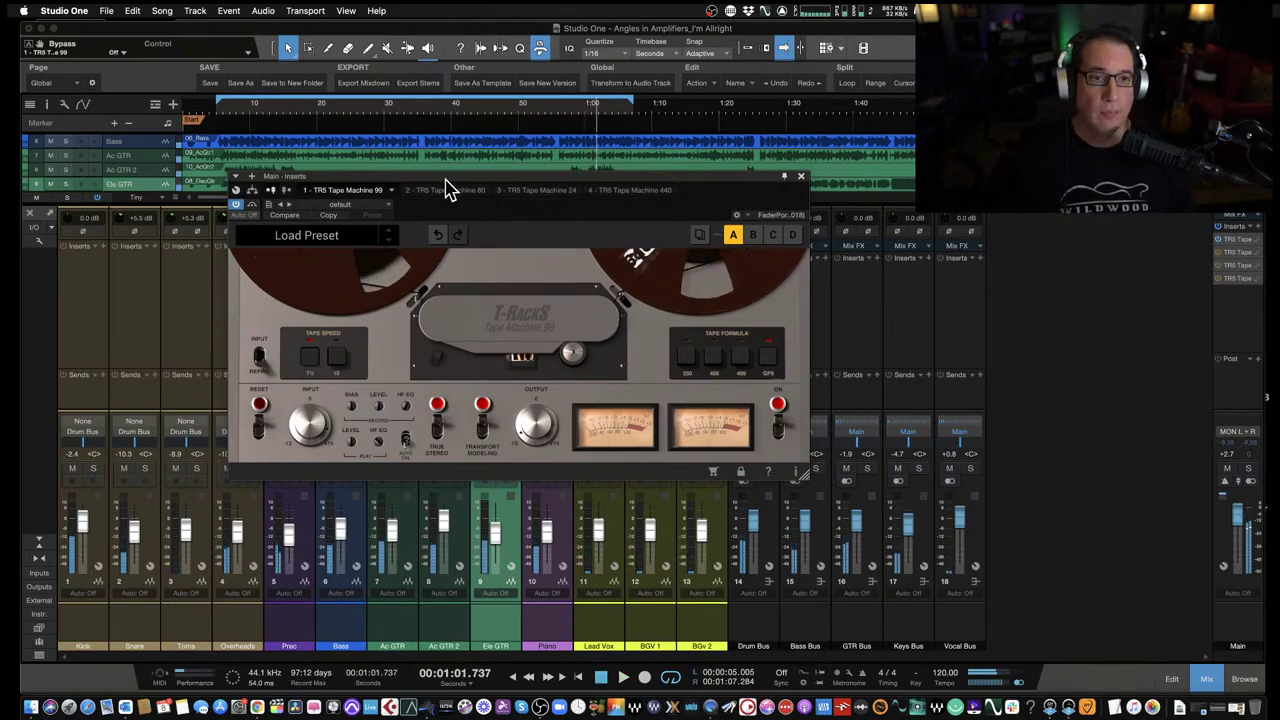
pyautogui.moveTo(457, 184); pyautogui.dragTo(455, 180)
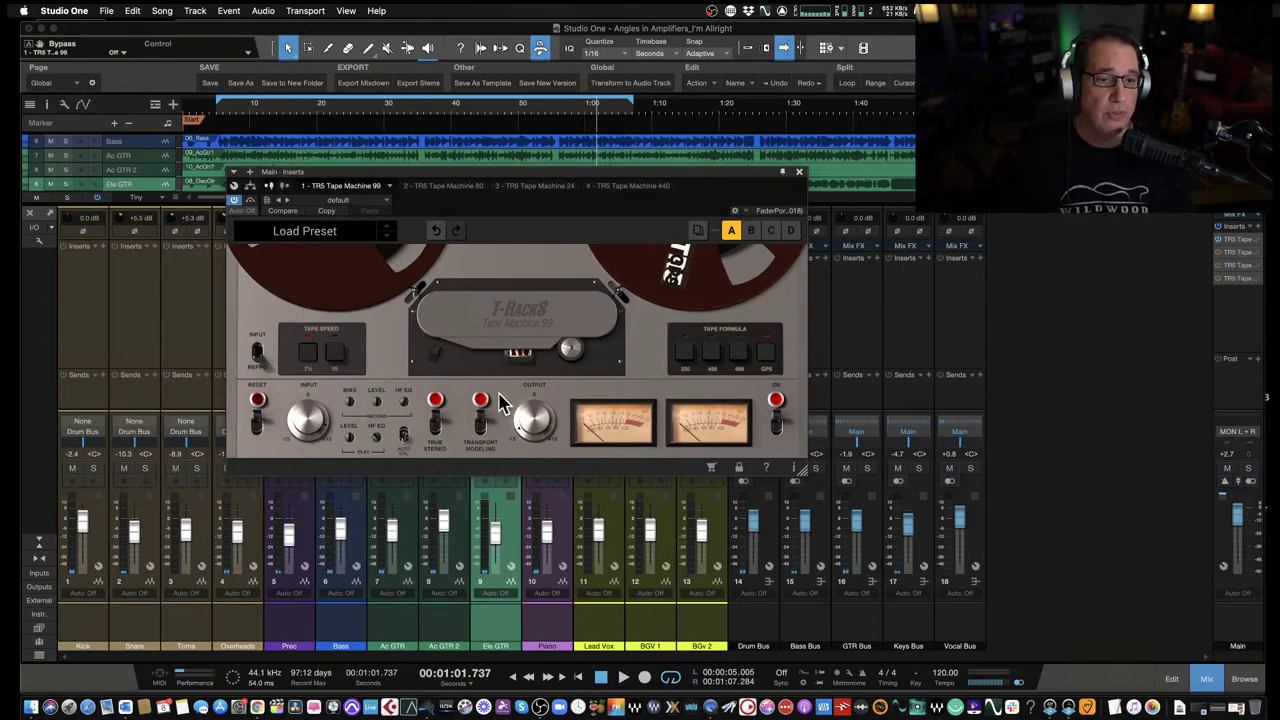
pyautogui.moveTo(530, 420); pyautogui.dragTo(528, 433)
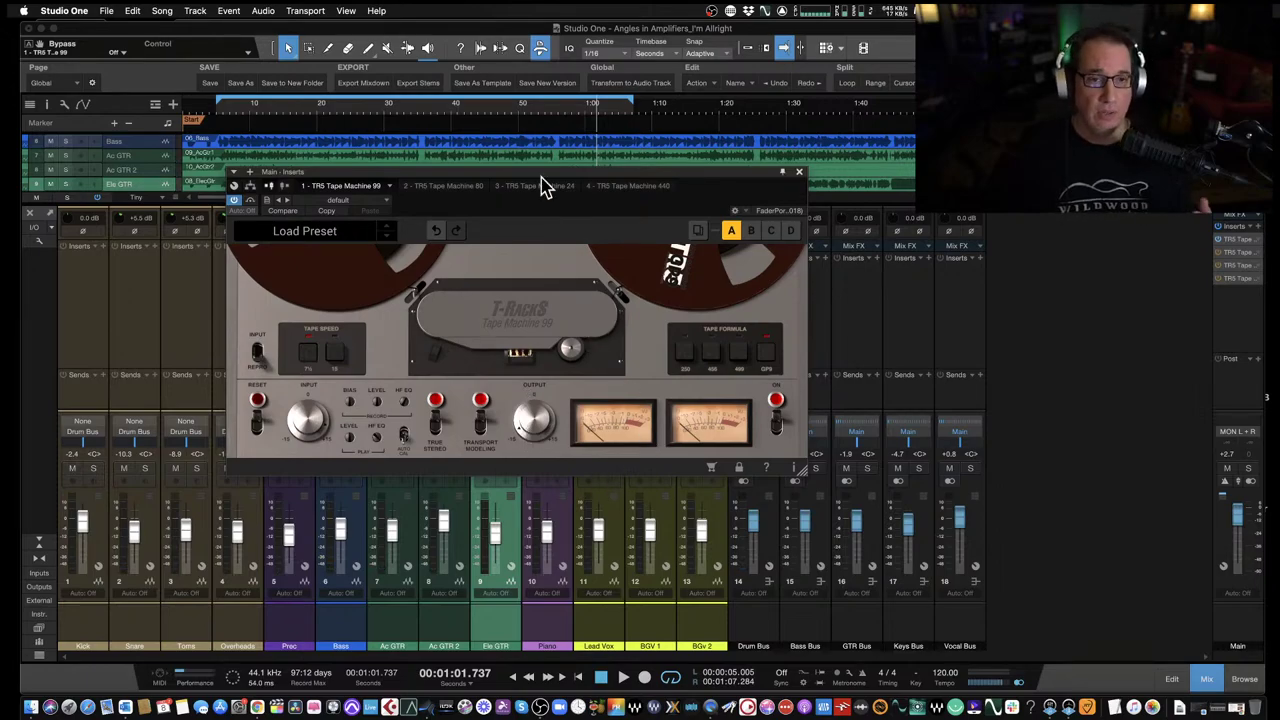
pyautogui.moveTo(534, 180); pyautogui.dragTo(540, 184)
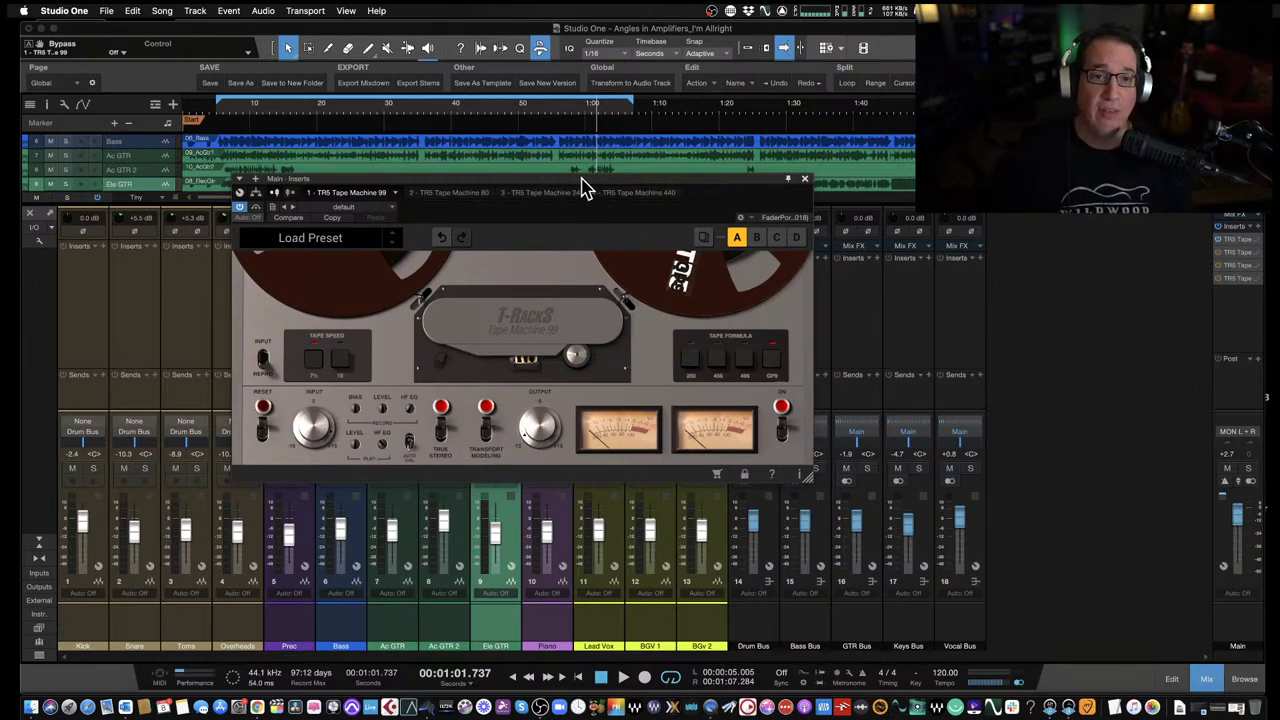
pyautogui.moveTo(580, 186); pyautogui.dragTo(574, 180)
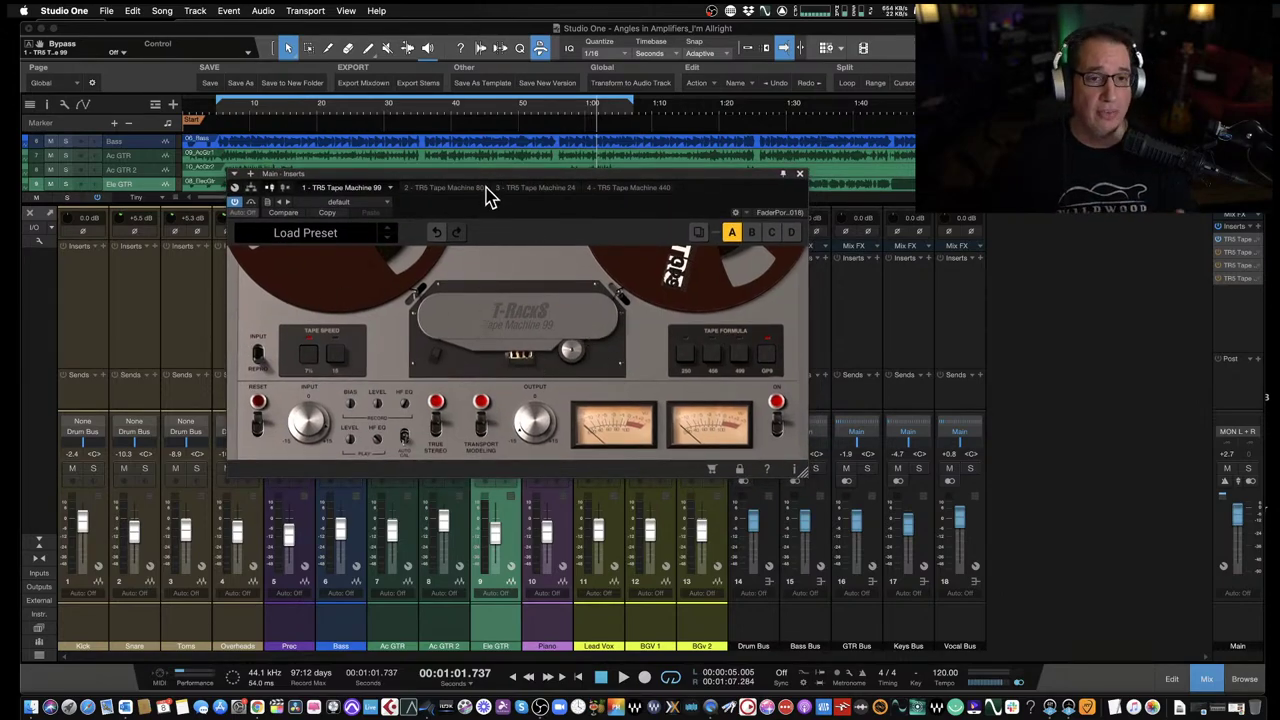
pyautogui.moveTo(491, 182); pyautogui.dragTo(490, 181)
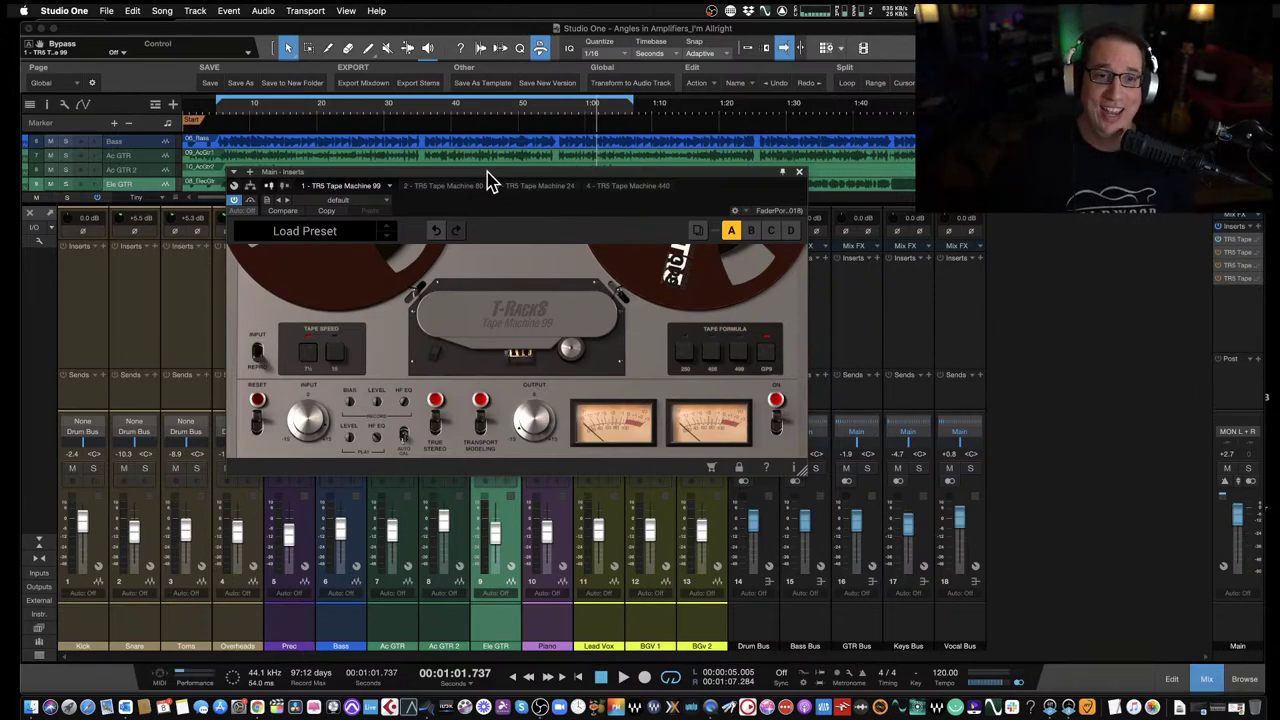
pyautogui.moveTo(487, 172); pyautogui.dragTo(487, 164)
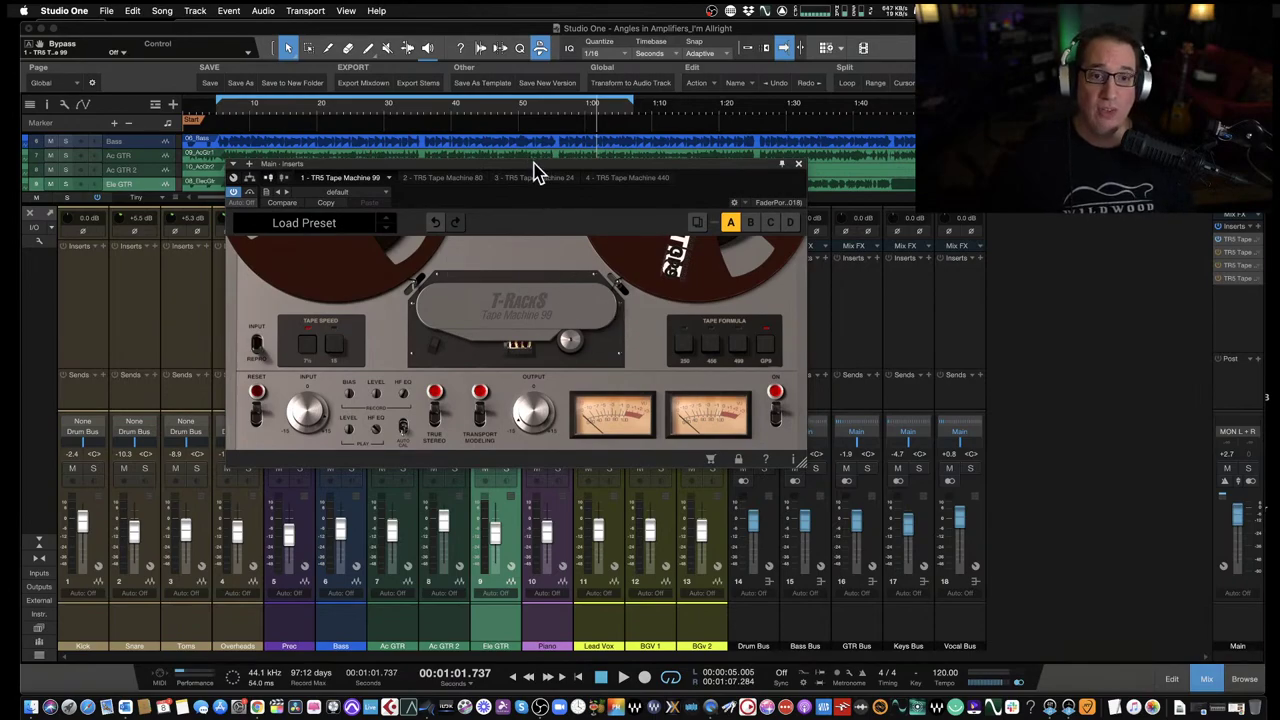
pyautogui.moveTo(534, 171); pyautogui.dragTo(518, 175)
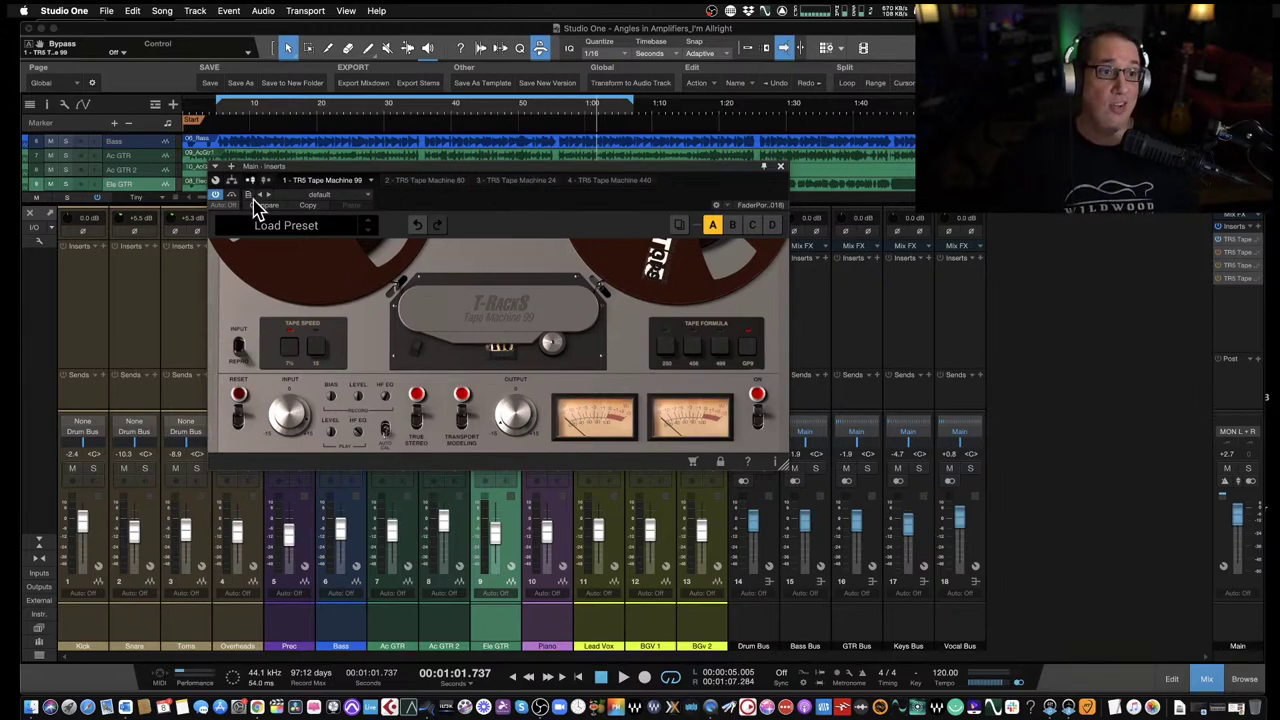
# Close the Tape Machine 99 window and open Tape Machine 80 from the Main bus inserts.
pyautogui.click(780, 165)
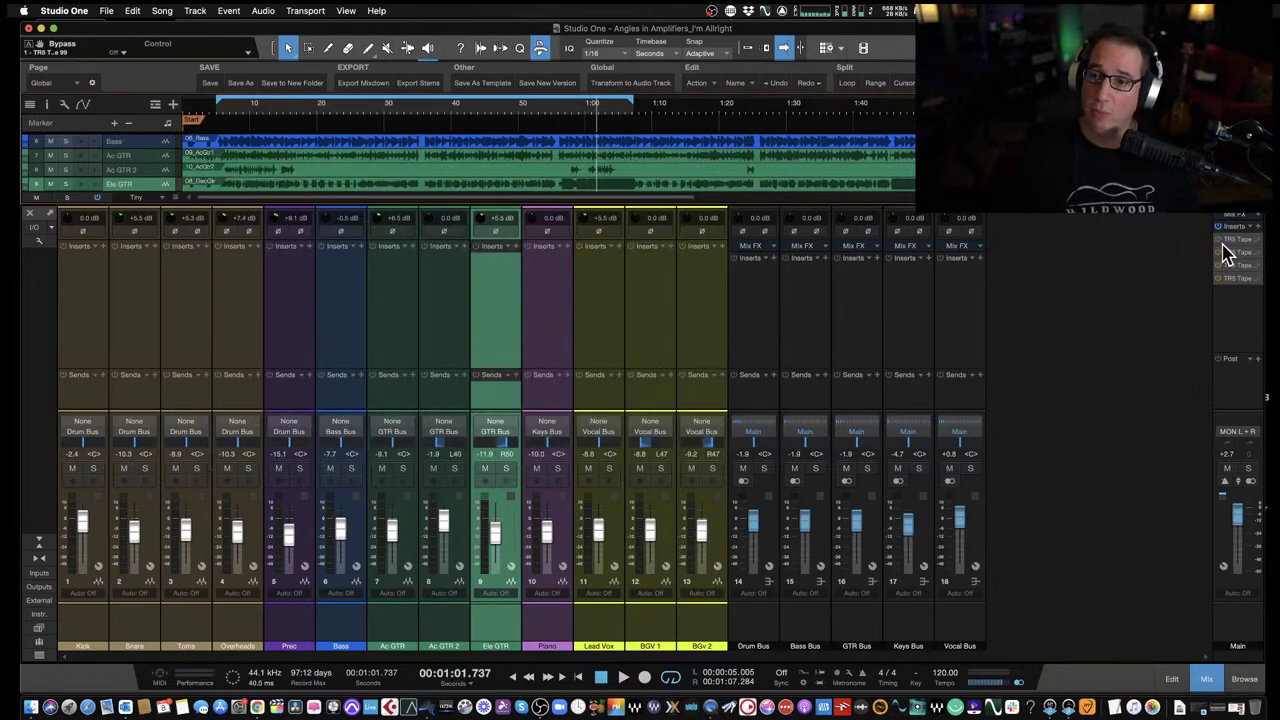
pyautogui.click(1237, 260)
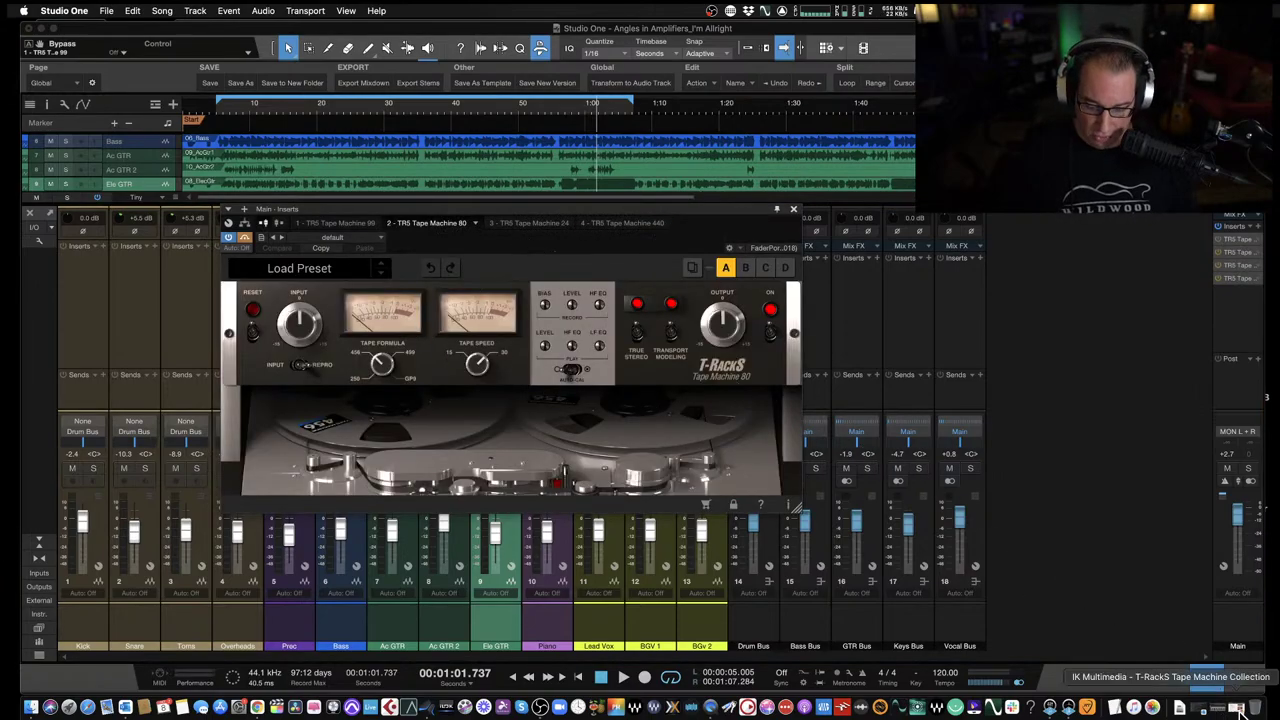
# Switch to Chrome, examine the Tape Machine 80 description and photos on the T-RackS Tape Machine Collection page, and minimize the browser.
pyautogui.click(1238, 711)
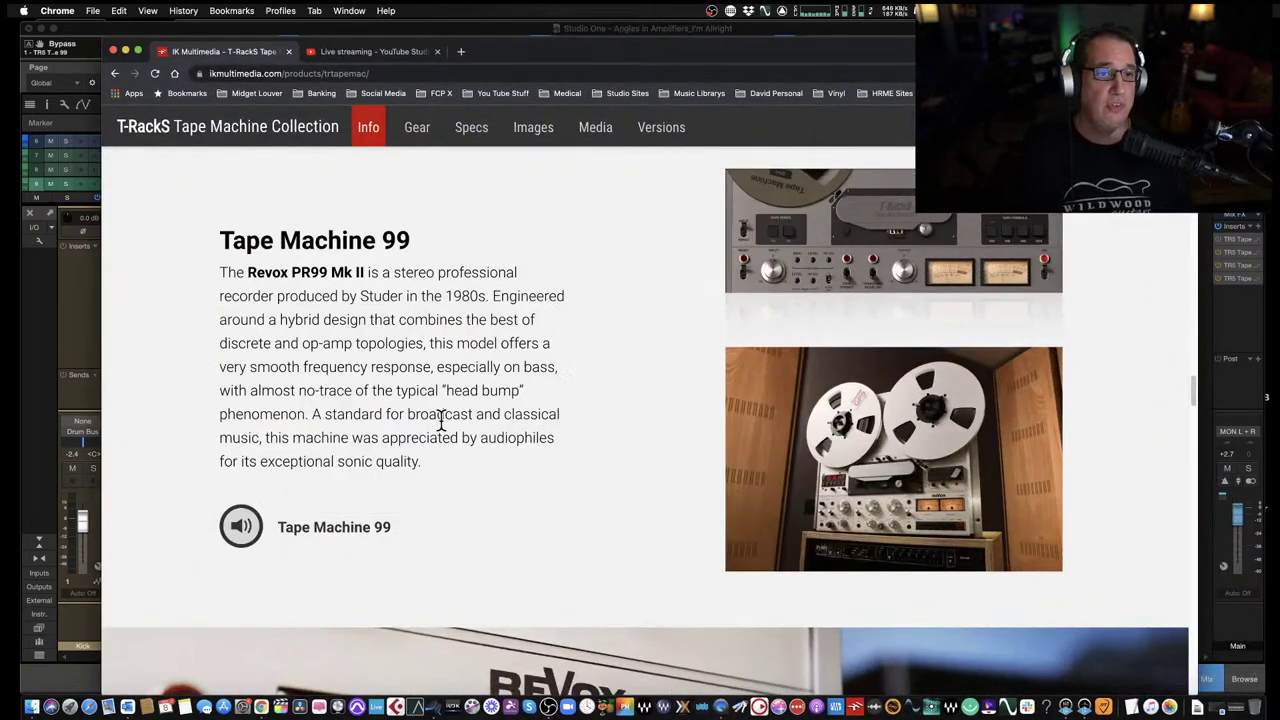
pyautogui.scroll(10, 440, 420)
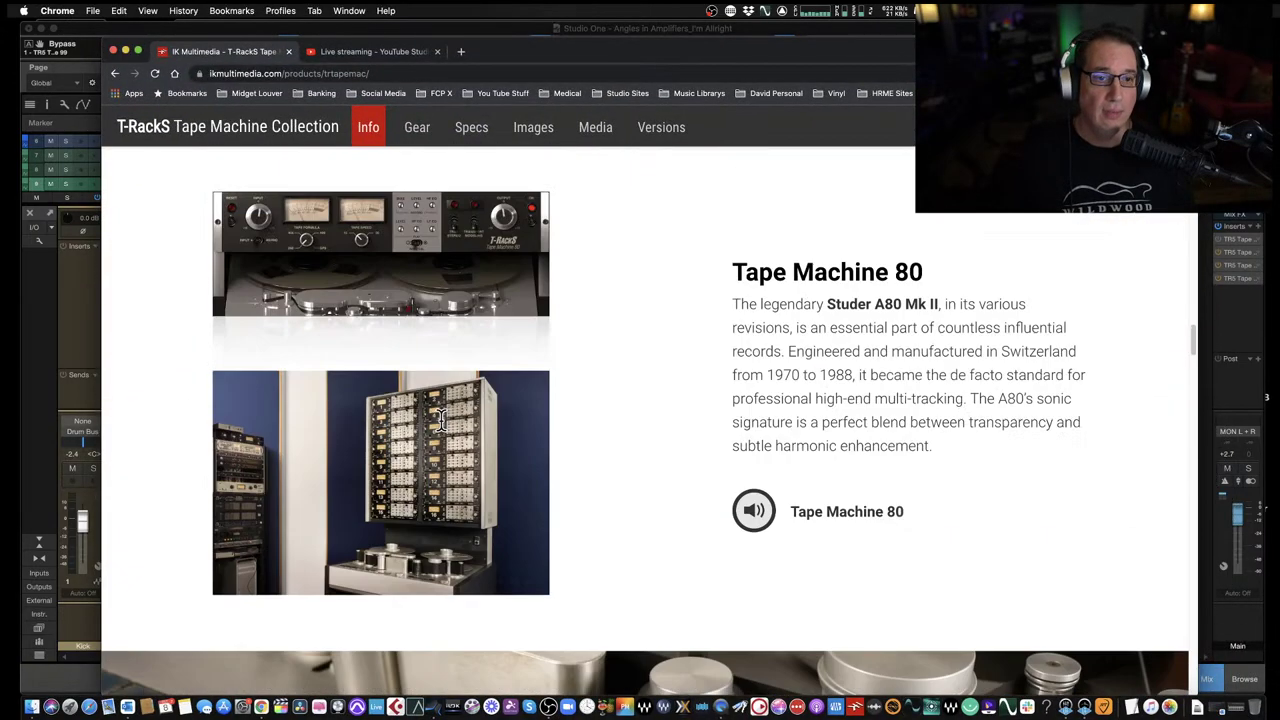
pyautogui.scroll(1, 444, 430)
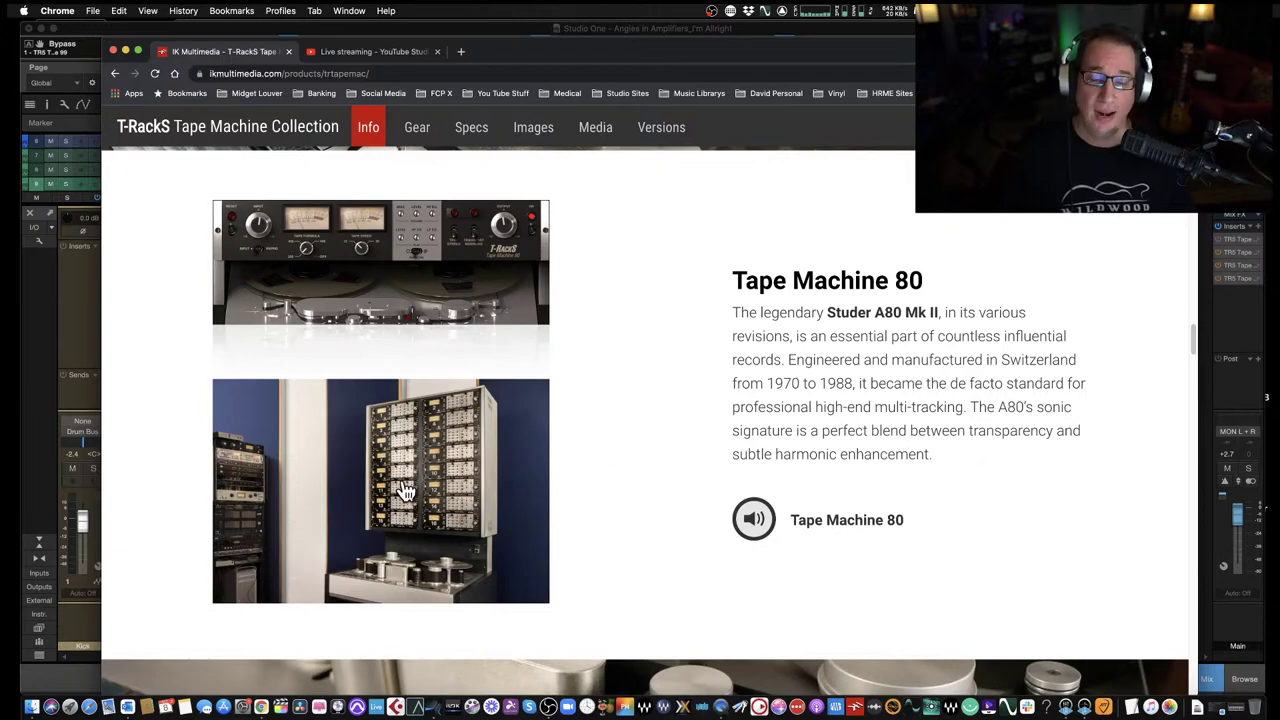
pyautogui.scroll(-1, 423, 470)
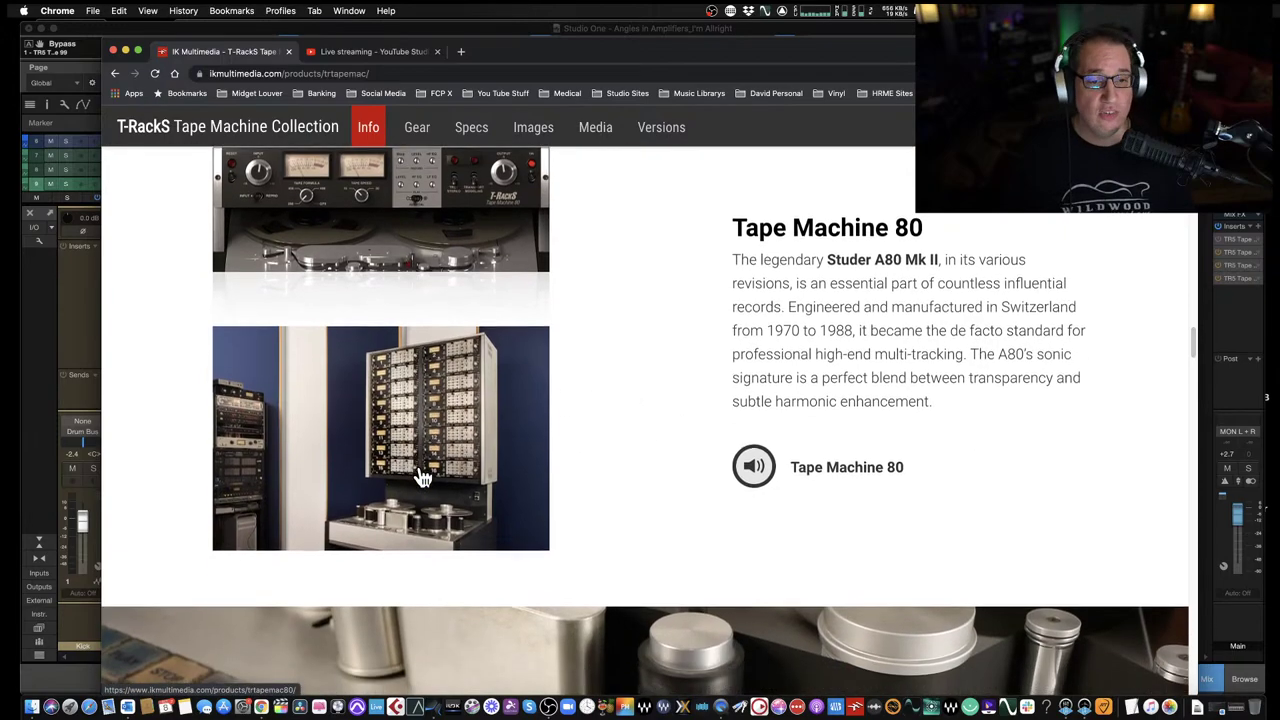
pyautogui.scroll(1, 414, 511)
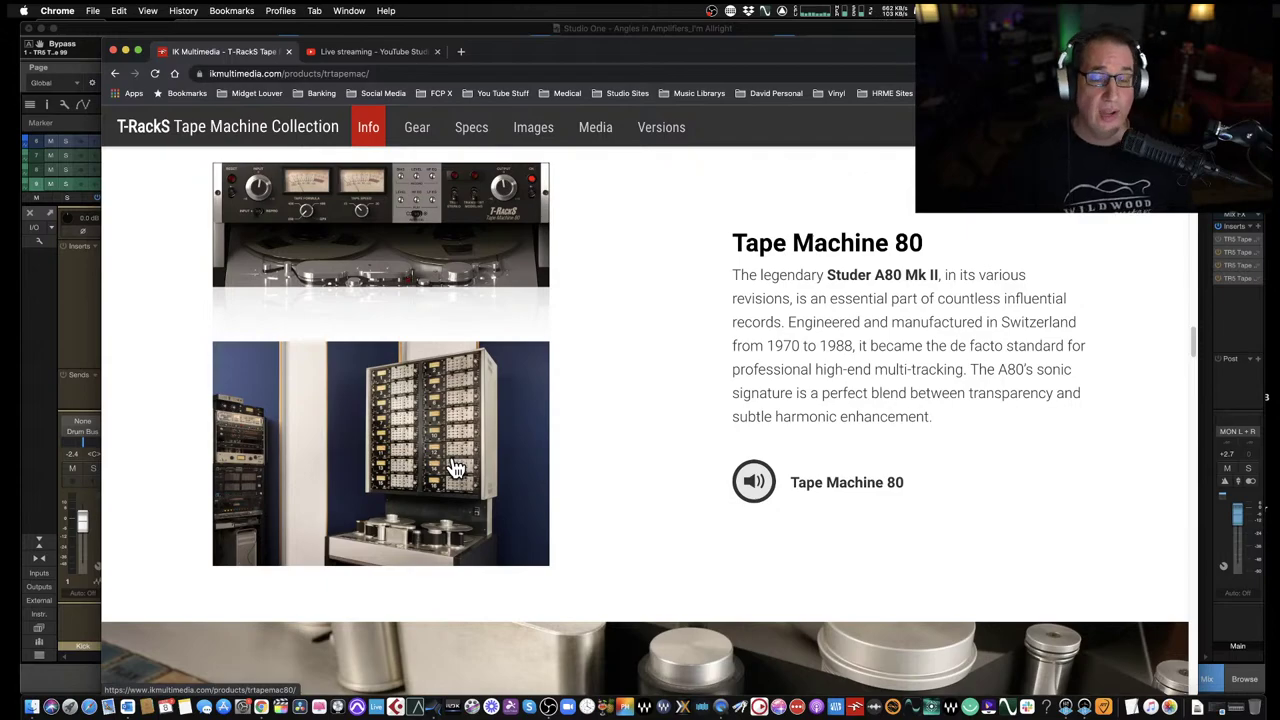
pyautogui.click(125, 51)
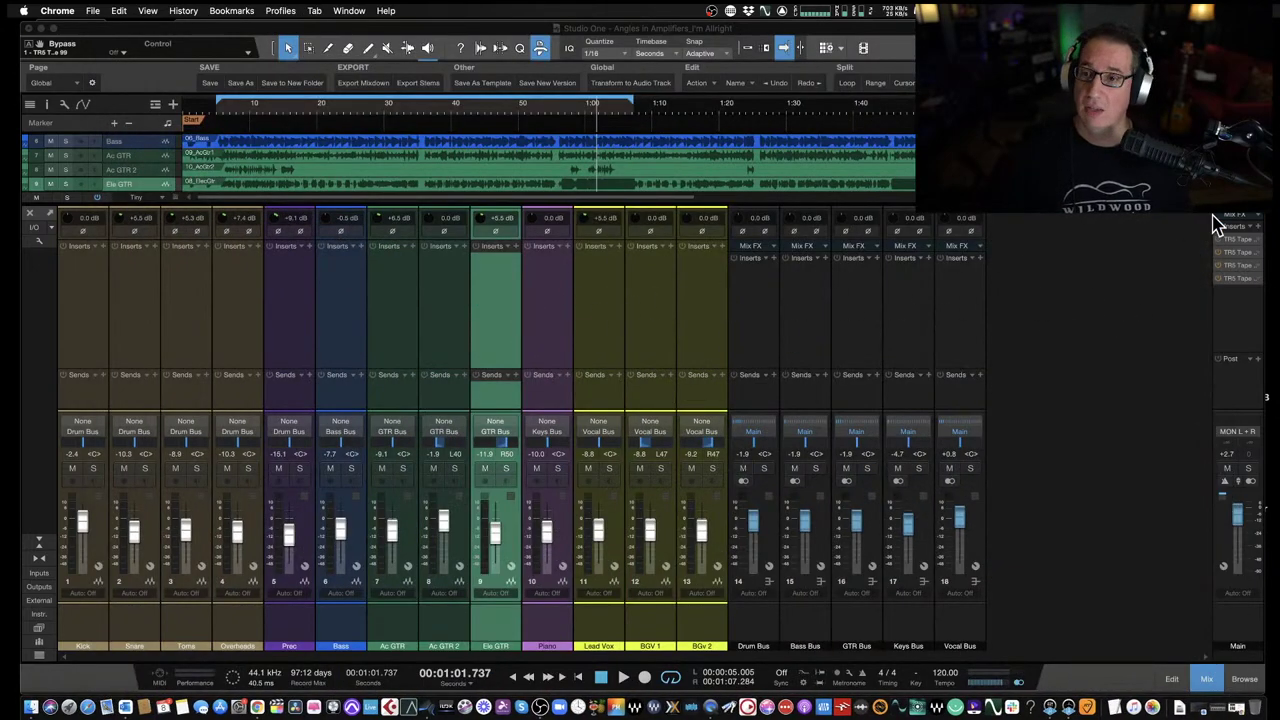
# Reopen Tape Machine 80 from the Main bus inserts and reposition its window over the mixer.
pyautogui.click(1240, 252)
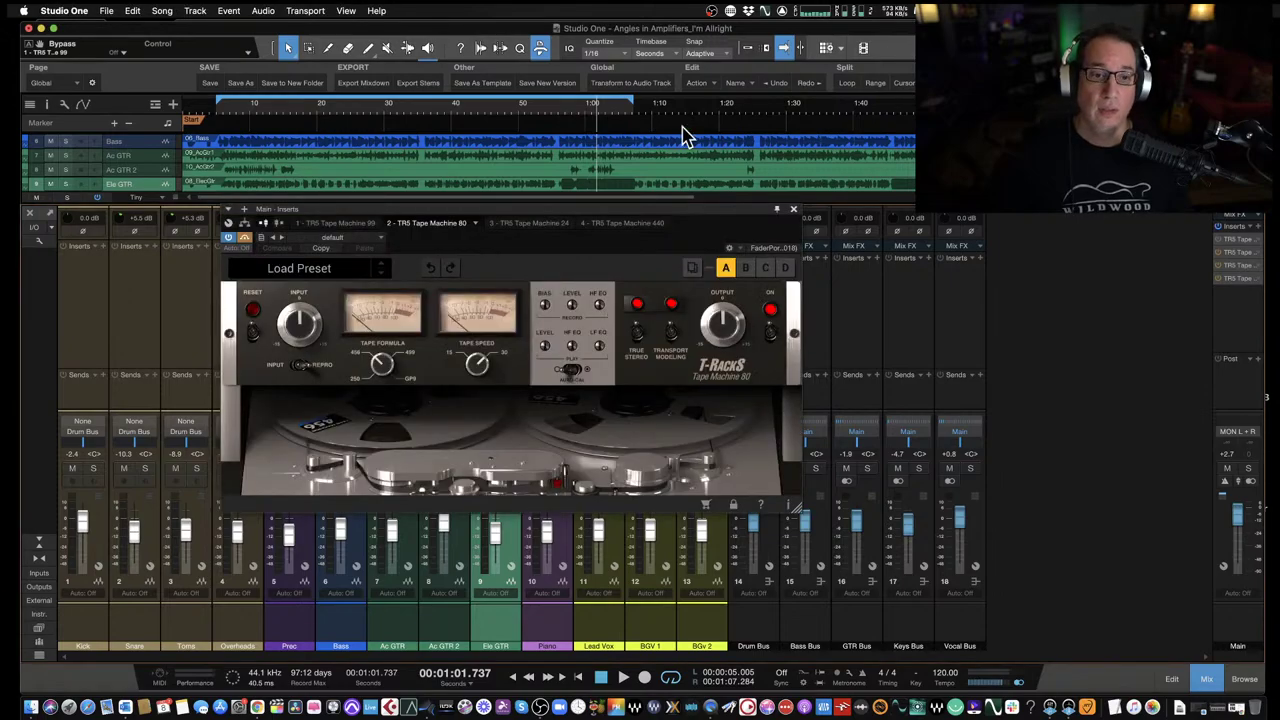
pyautogui.moveTo(489, 214); pyautogui.dragTo(454, 190)
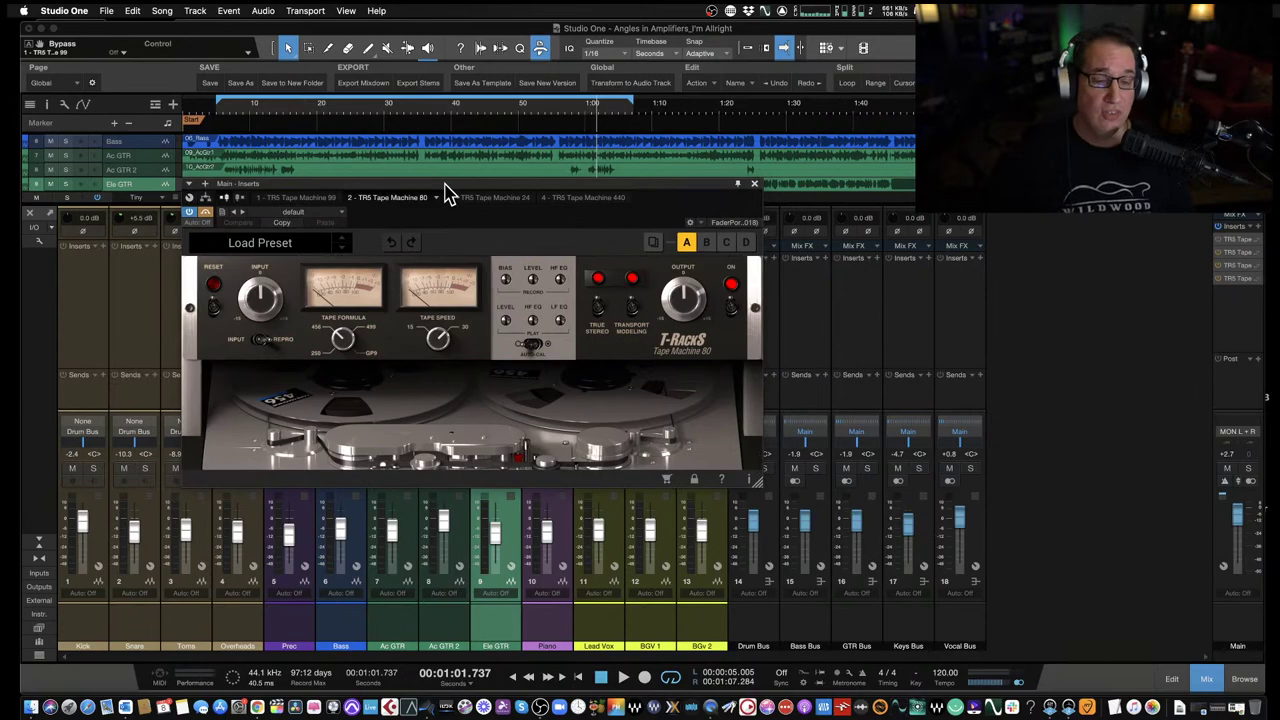
pyautogui.moveTo(445, 186); pyautogui.dragTo(441, 192)
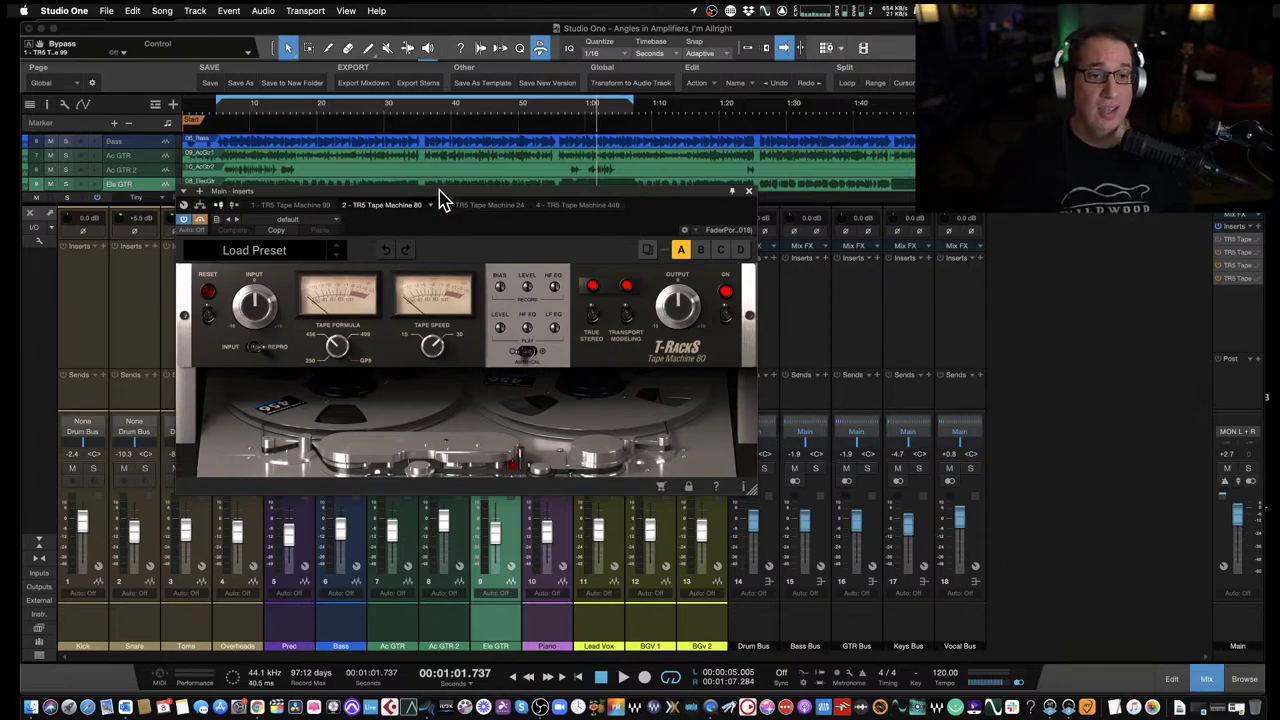
pyautogui.moveTo(438, 188); pyautogui.dragTo(436, 212)
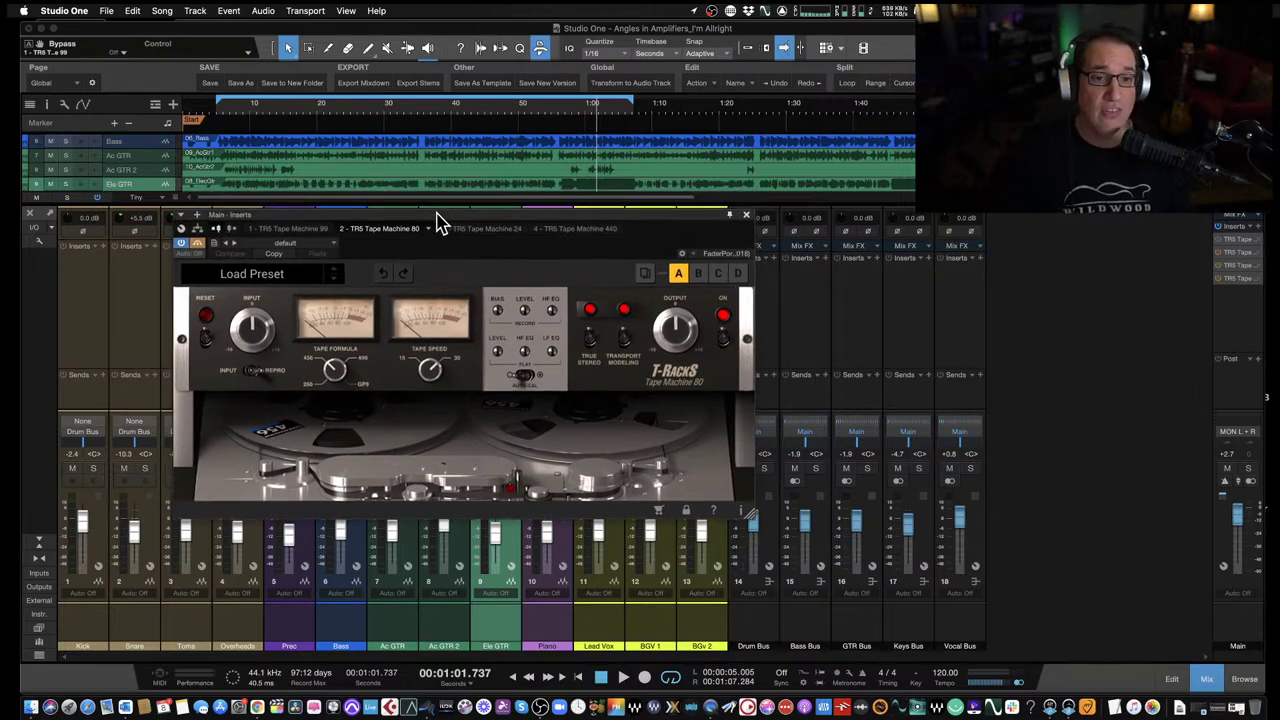
# Take Tape Machine 80 out of bypass, check its CPU load in the Performance Monitor, and close the monitor.
pyautogui.click(347, 12)
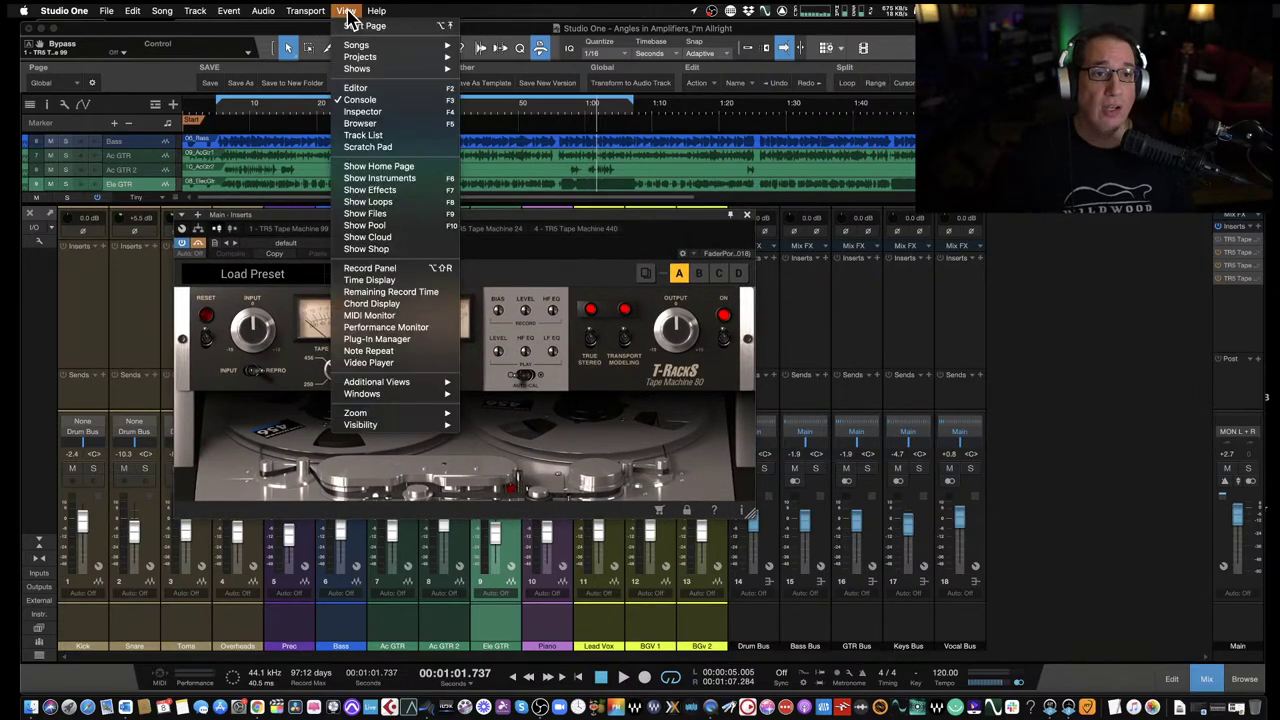
pyautogui.click(388, 328)
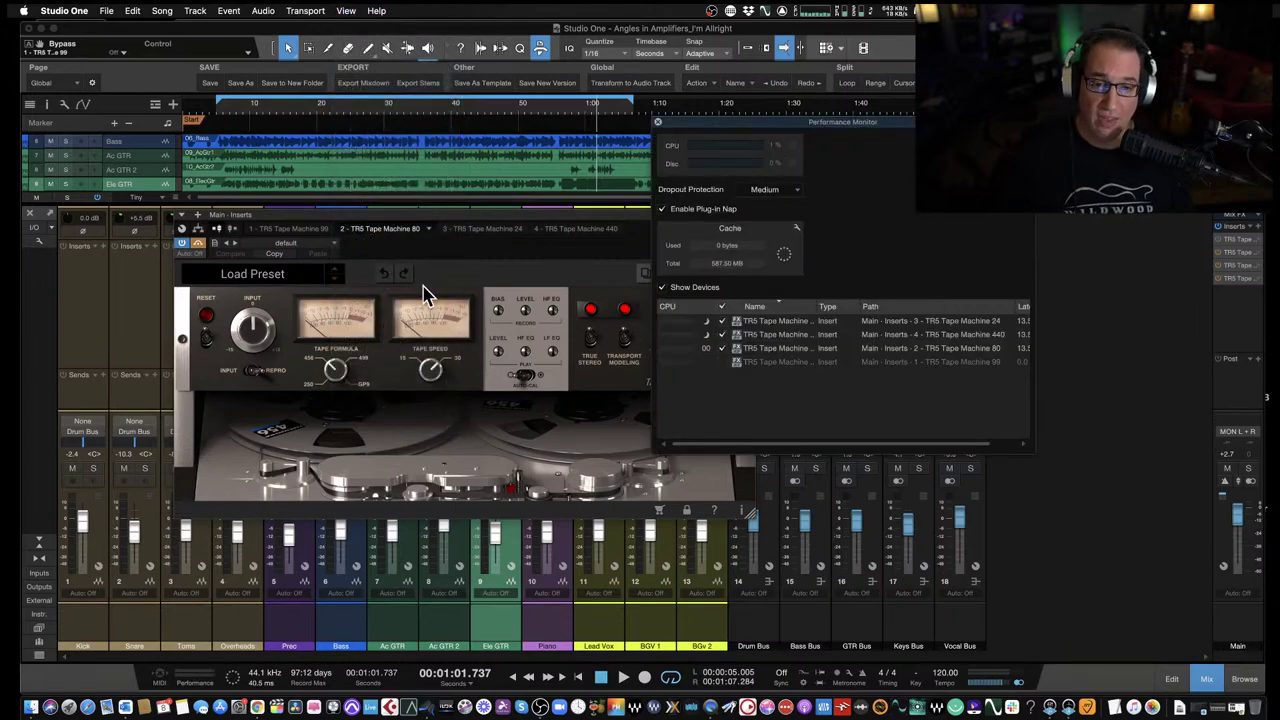
pyautogui.click(200, 248)
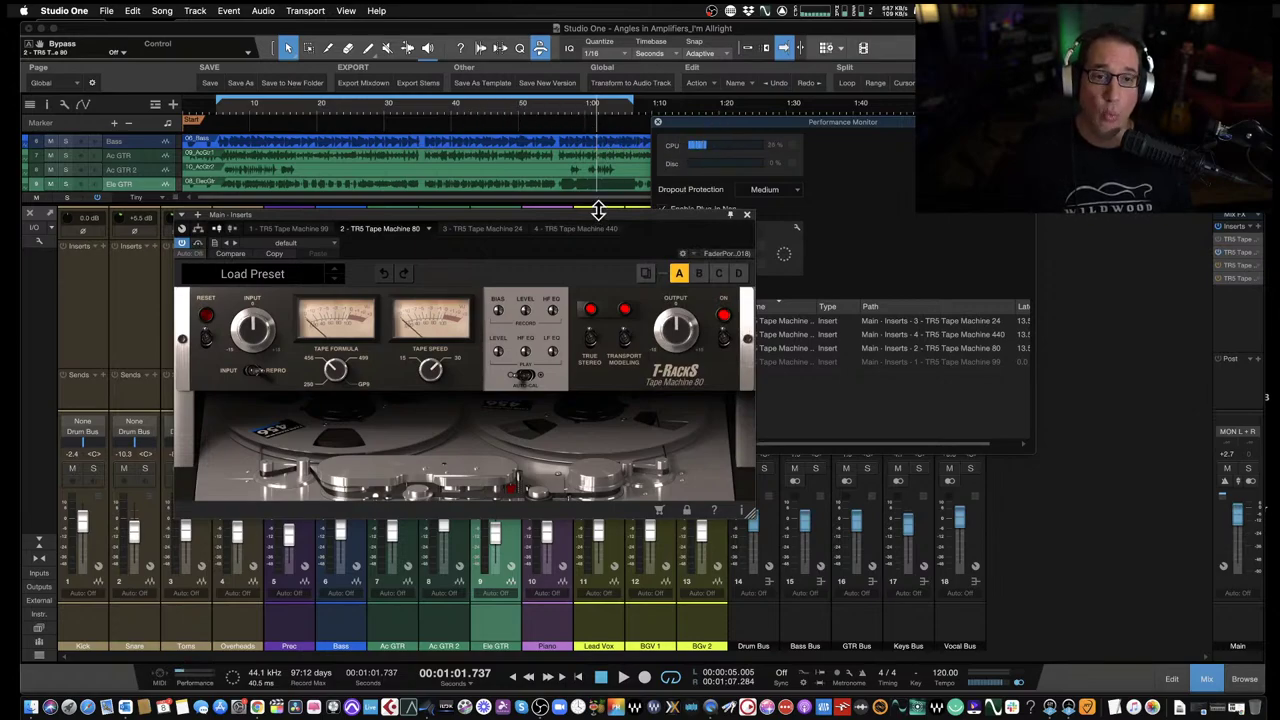
pyautogui.moveTo(598, 210); pyautogui.dragTo(502, 289)
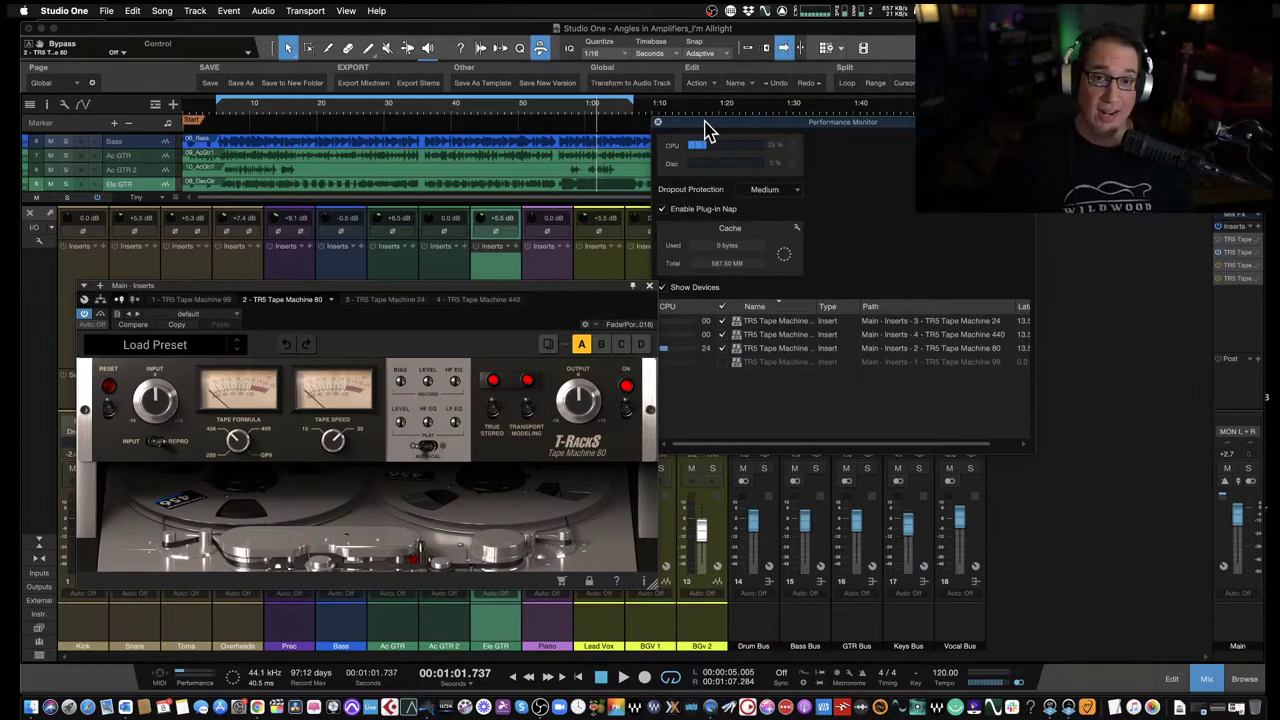
pyautogui.moveTo(700, 134); pyautogui.dragTo(720, 92)
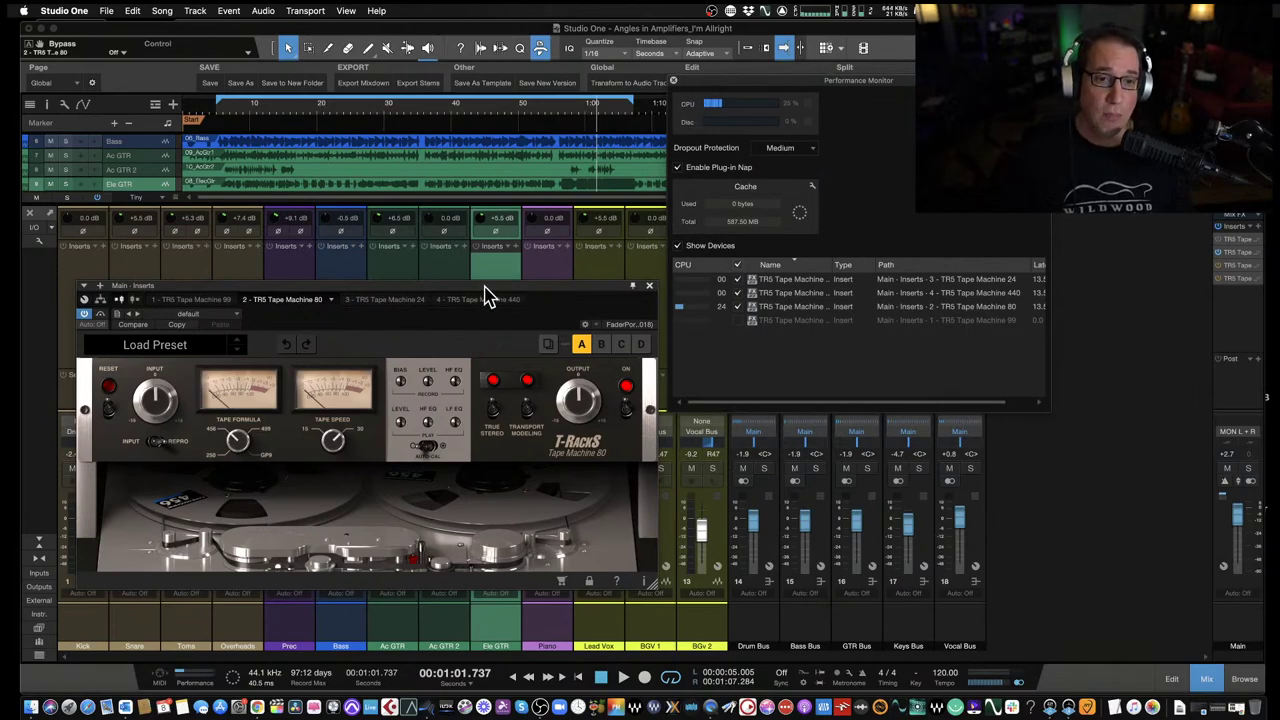
pyautogui.click(674, 82)
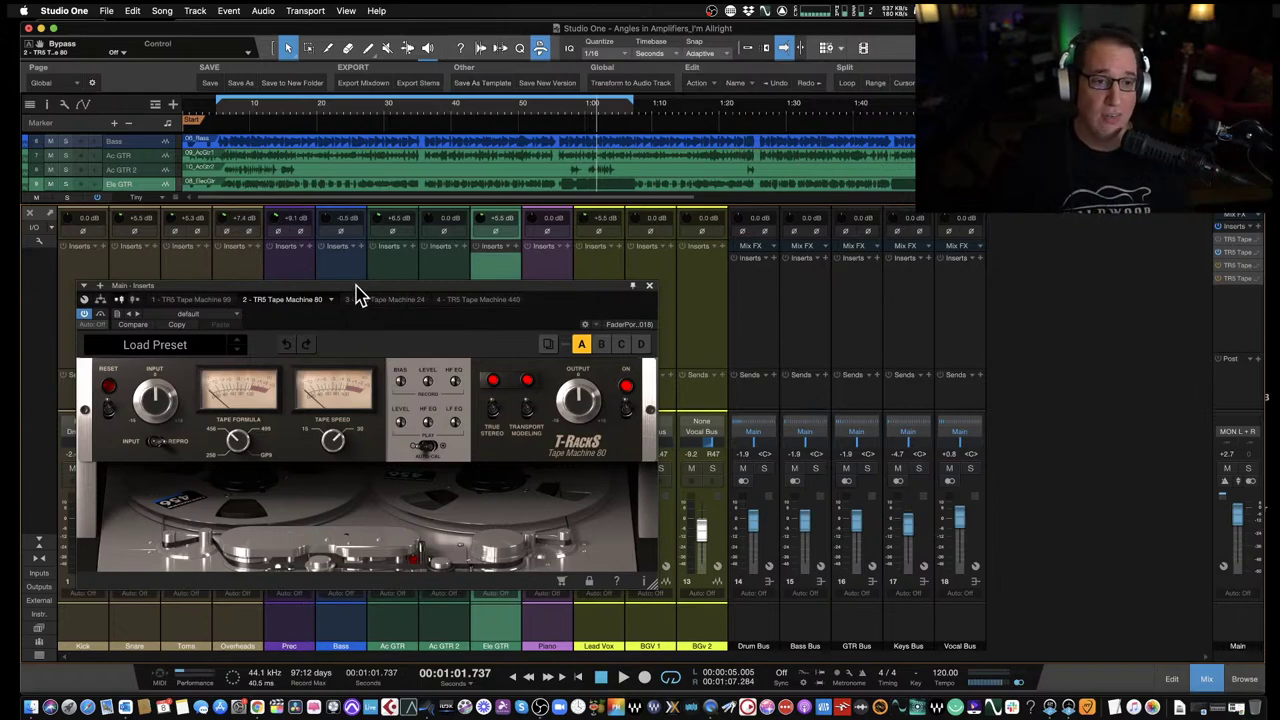
# Cycle Tape Machine 80's tape formula through GP9 and another type, and switch its tape speed to 15 and back to 30.
pyautogui.moveTo(361, 289); pyautogui.dragTo(480, 217)
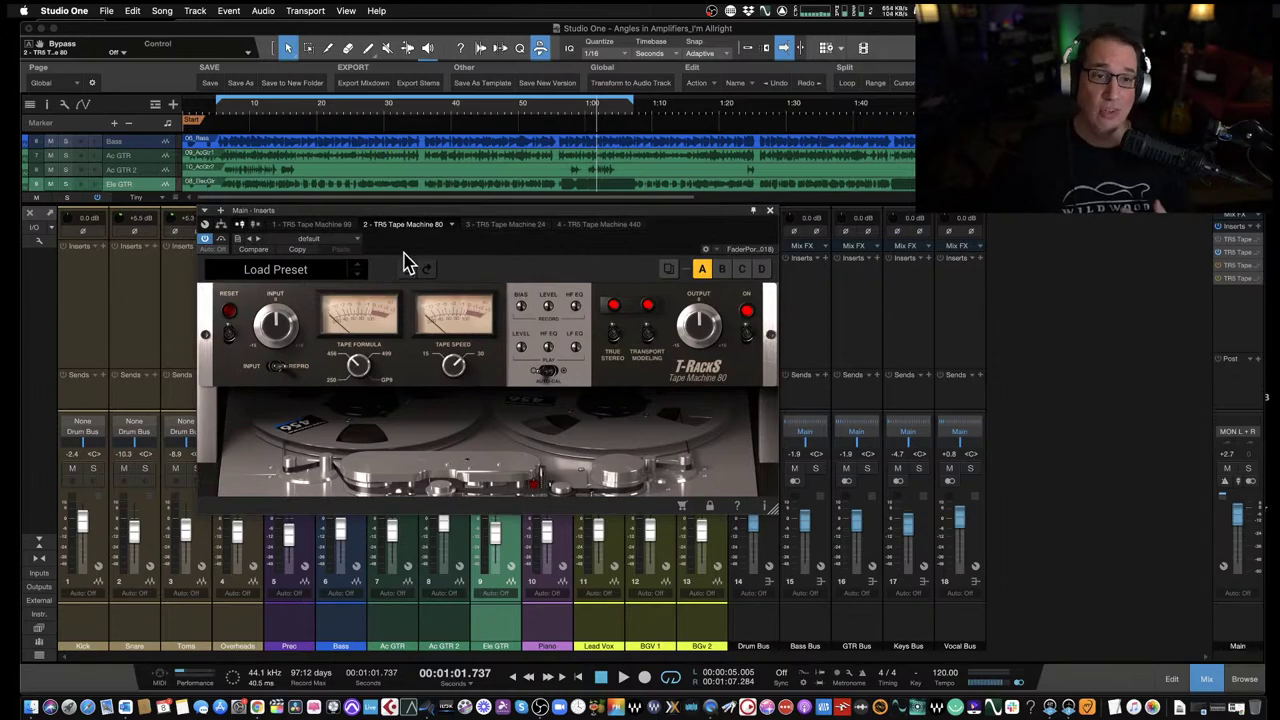
pyautogui.moveTo(490, 210); pyautogui.dragTo(488, 199)
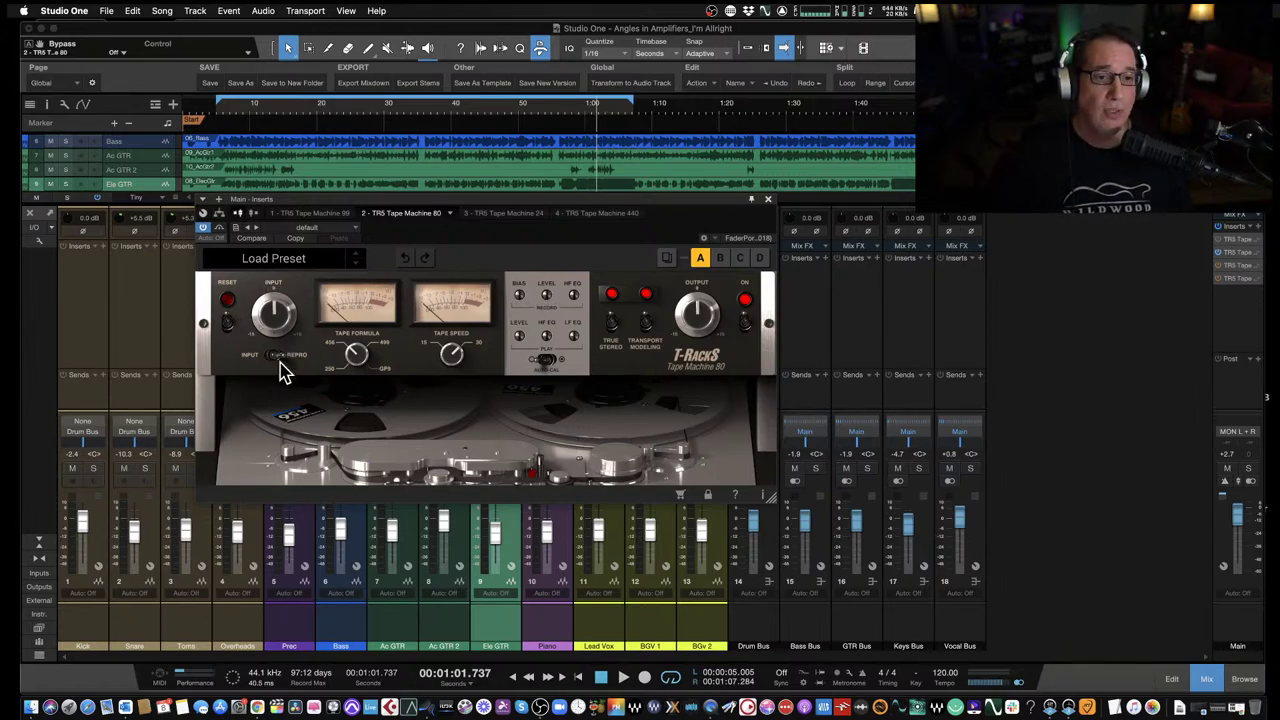
pyautogui.moveTo(354, 352); pyautogui.dragTo(365, 250)
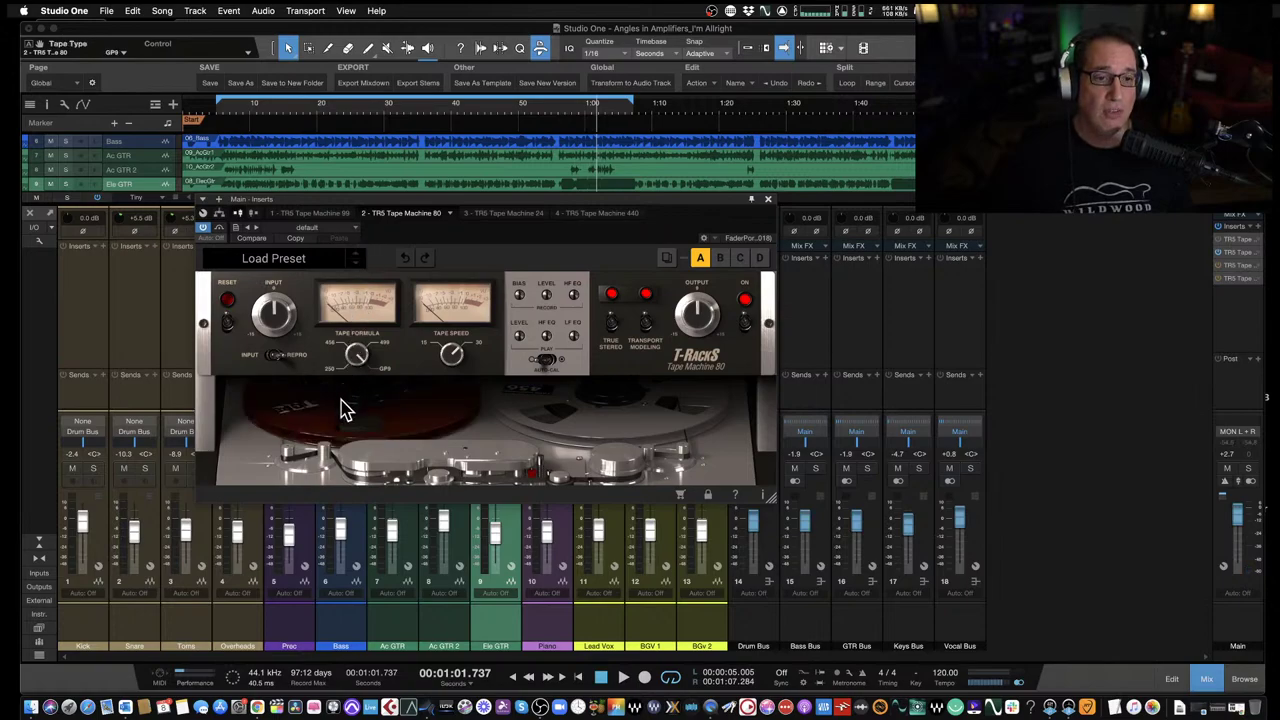
pyautogui.moveTo(340, 447); pyautogui.dragTo(333, 415)
pyautogui.click(450, 355)
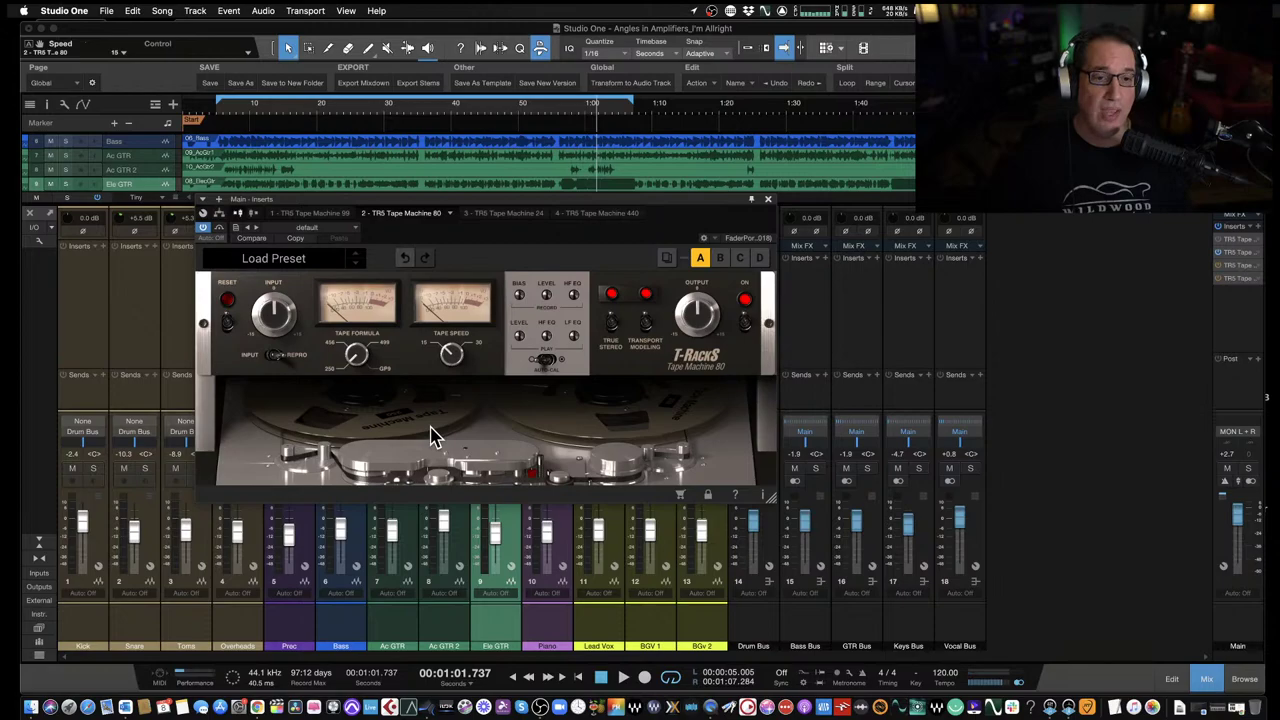
pyautogui.moveTo(432, 437); pyautogui.dragTo(462, 327)
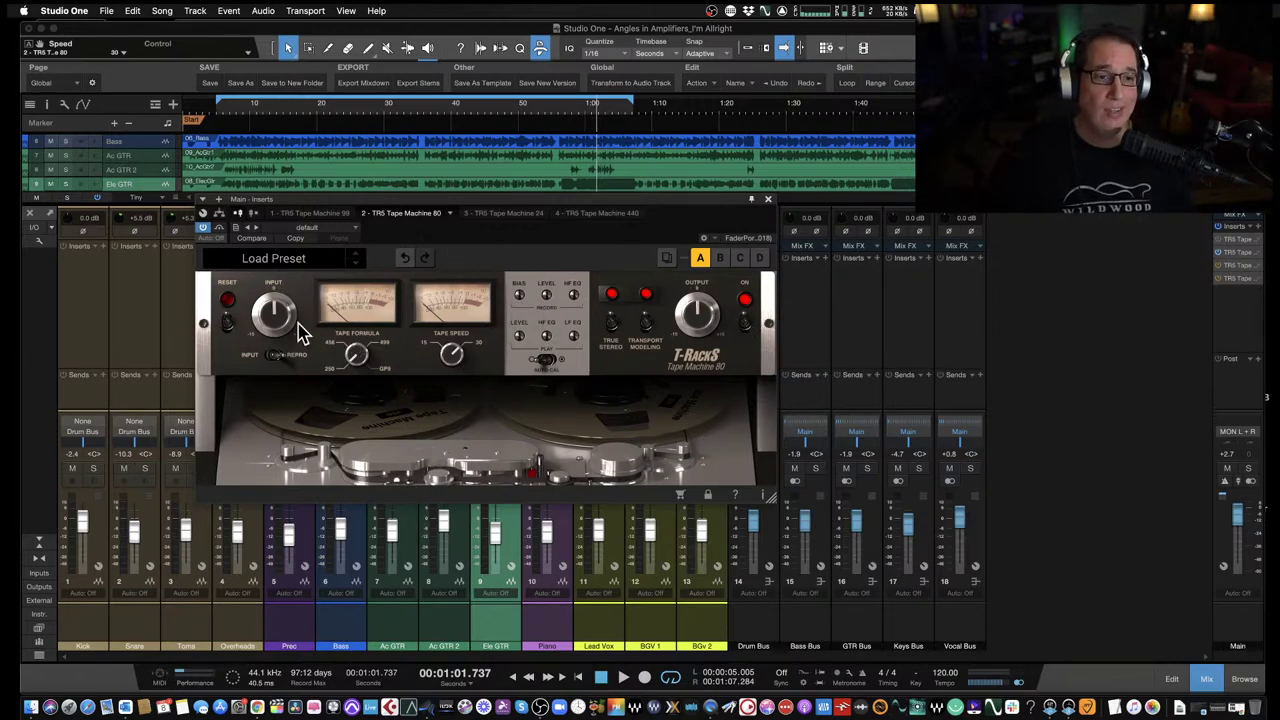
# Play the song from about 6 seconds and lower Tape Machine 80's output level.
pyautogui.click(222, 116)
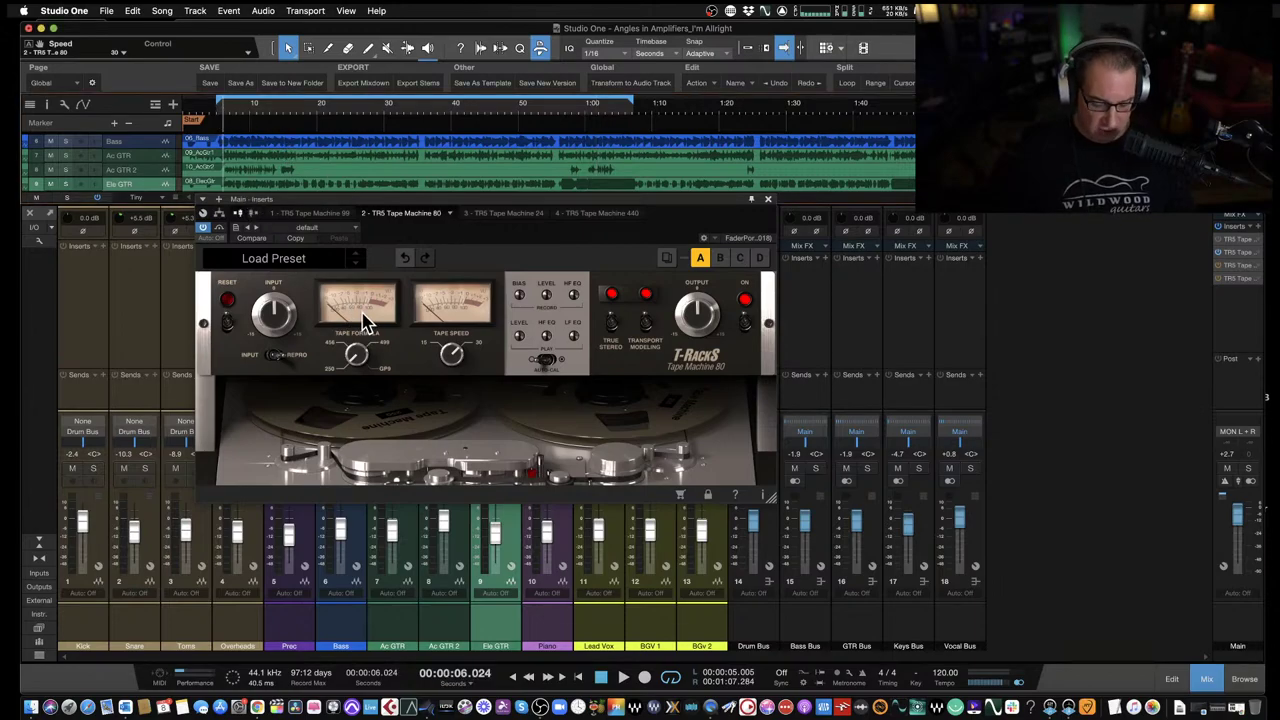
pyautogui.press('space')
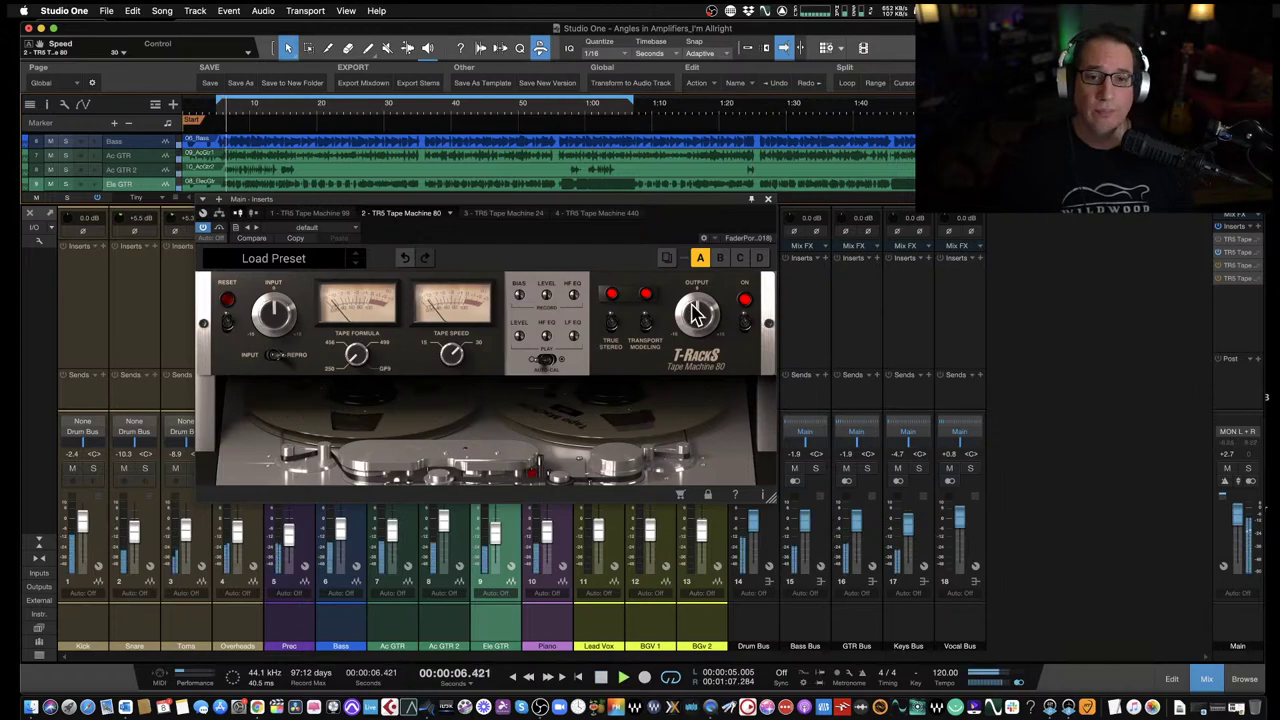
pyautogui.moveTo(689, 296); pyautogui.dragTo(690, 340)
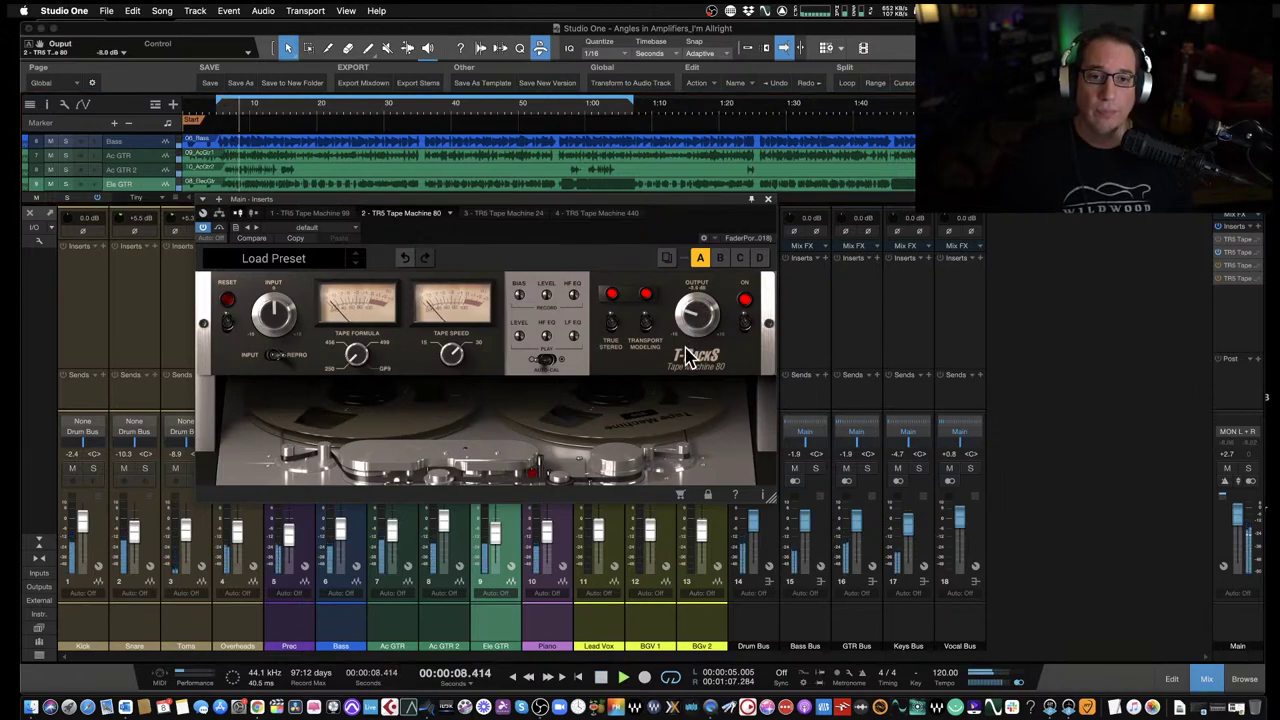
# Raise Tape Machine 80's input to about 12.5 dB, lower its output to about -11.2 dB, and compare it with bypass.
pyautogui.moveTo(275, 315); pyautogui.dragTo(257, 262)
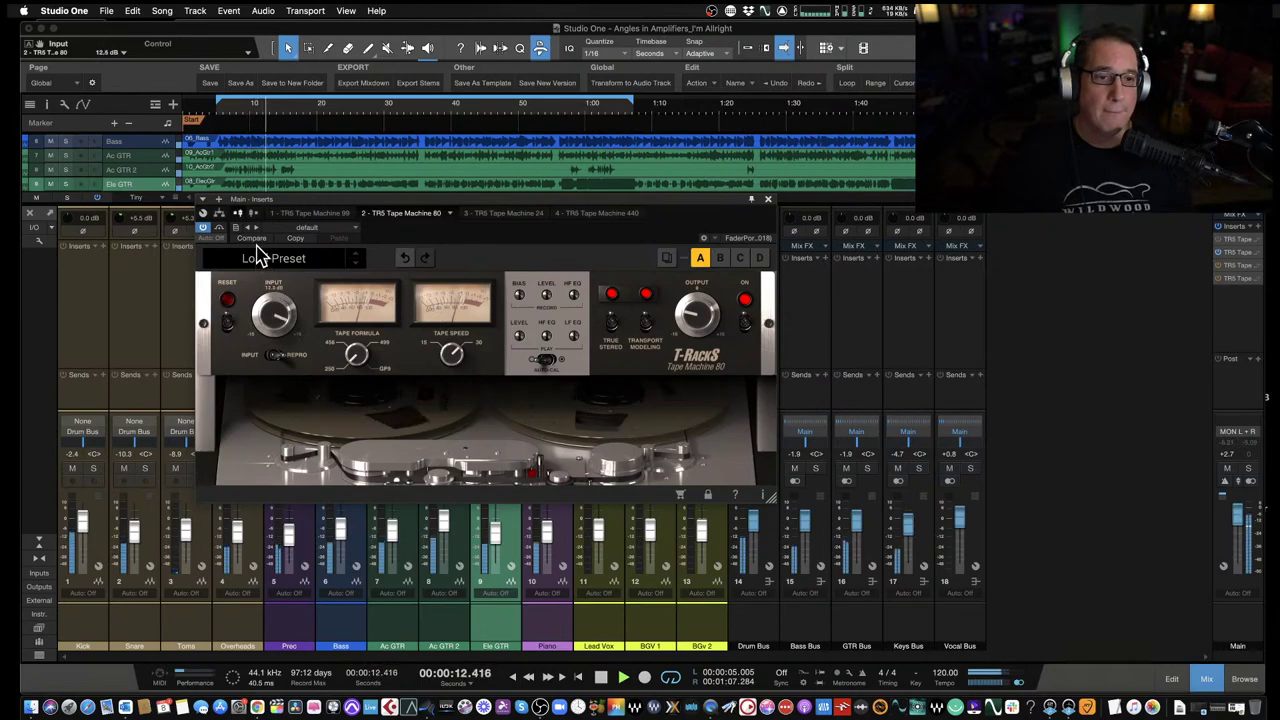
pyautogui.moveTo(689, 312); pyautogui.dragTo(686, 335)
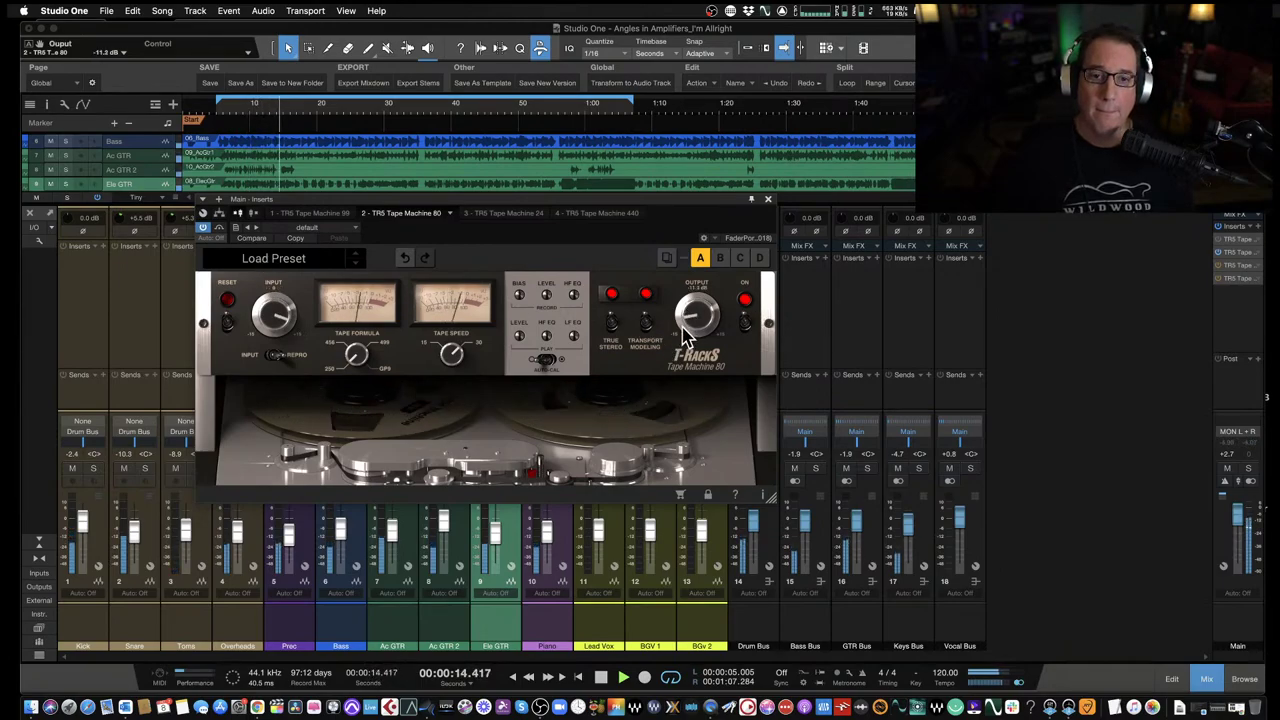
pyautogui.moveTo(236, 315); pyautogui.dragTo(266, 330)
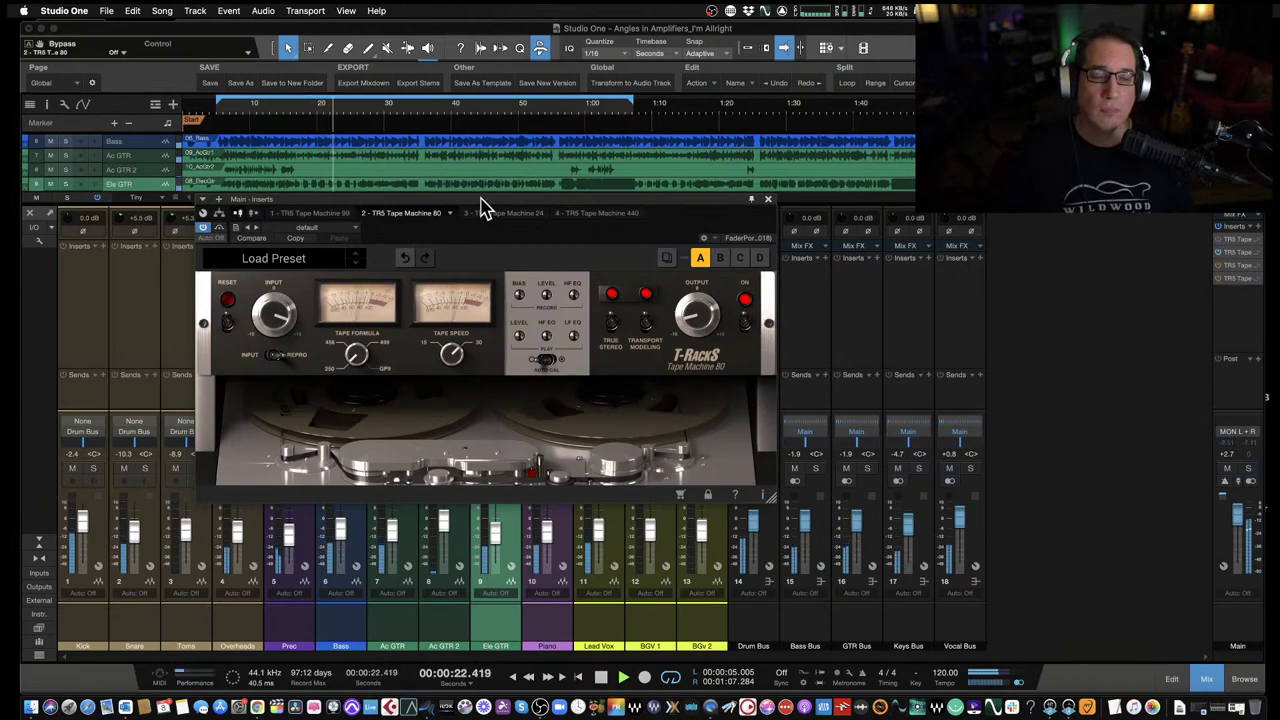
pyautogui.moveTo(480, 206); pyautogui.dragTo(491, 191)
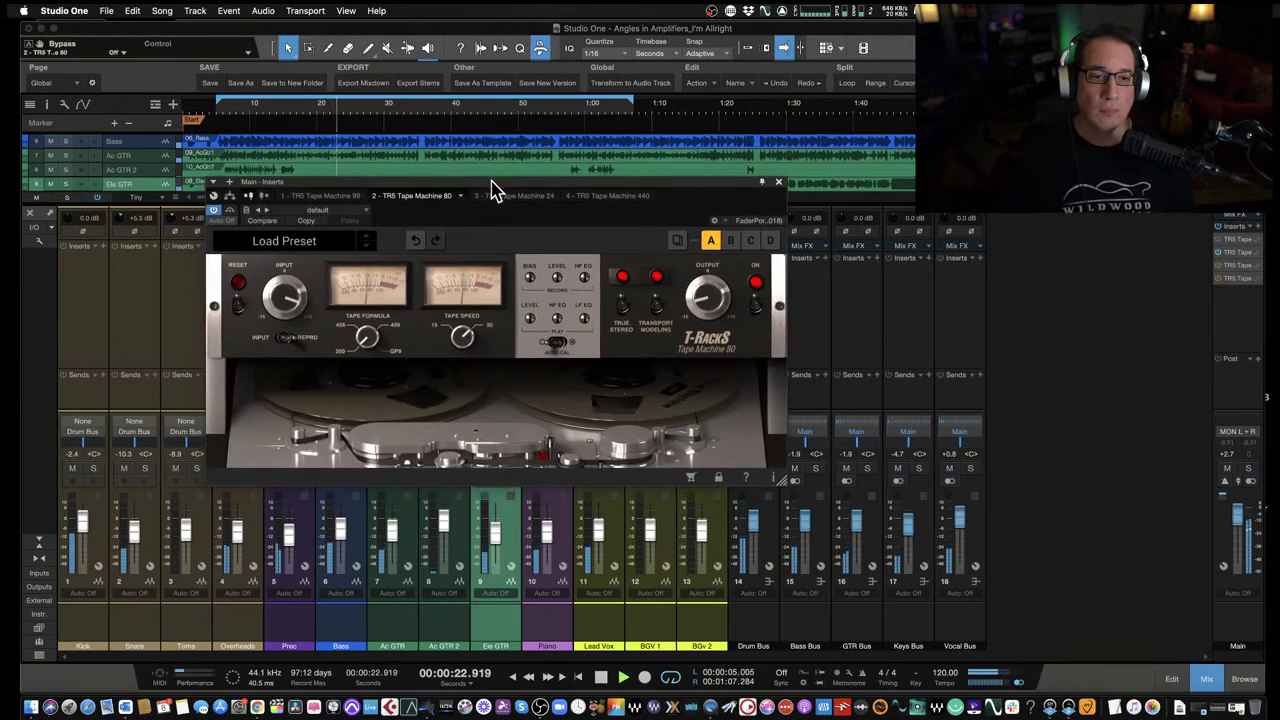
# Audition tape formulas 456, 499 and GP9 during playback, and compare the GP9 sound with the plug-in bypassed.
pyautogui.click(365, 333)
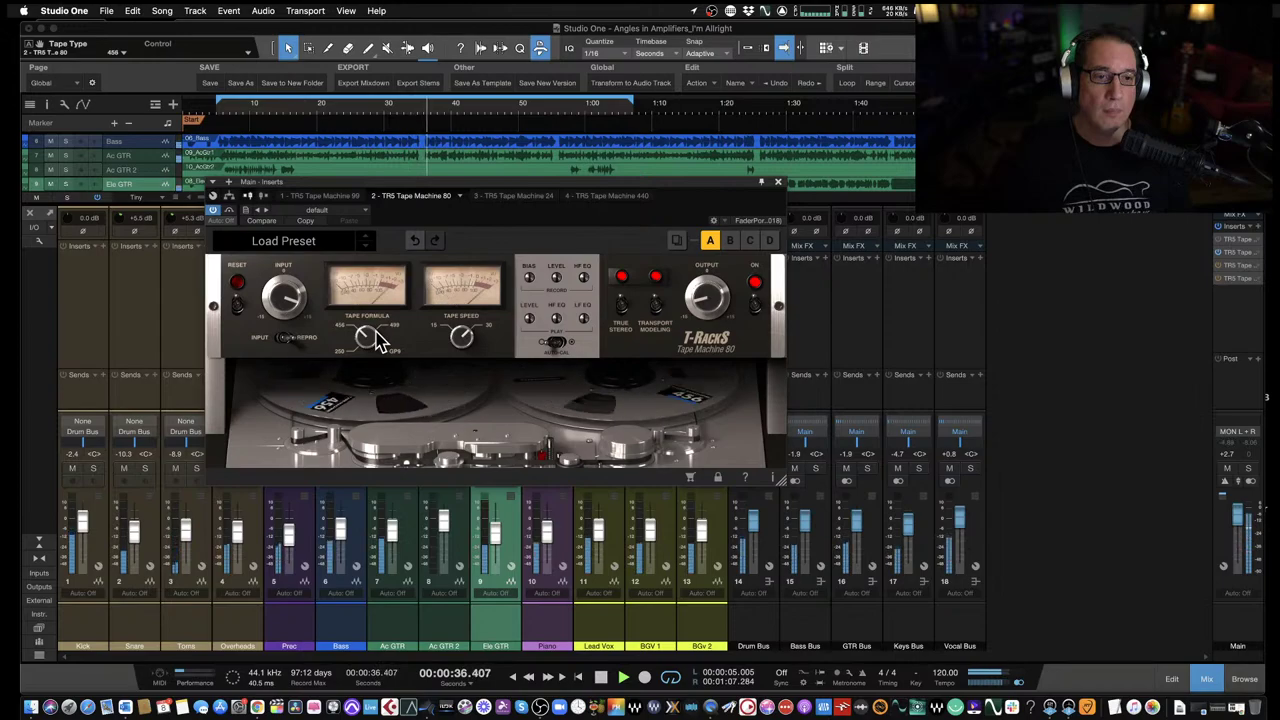
pyautogui.moveTo(377, 340); pyautogui.dragTo(374, 336)
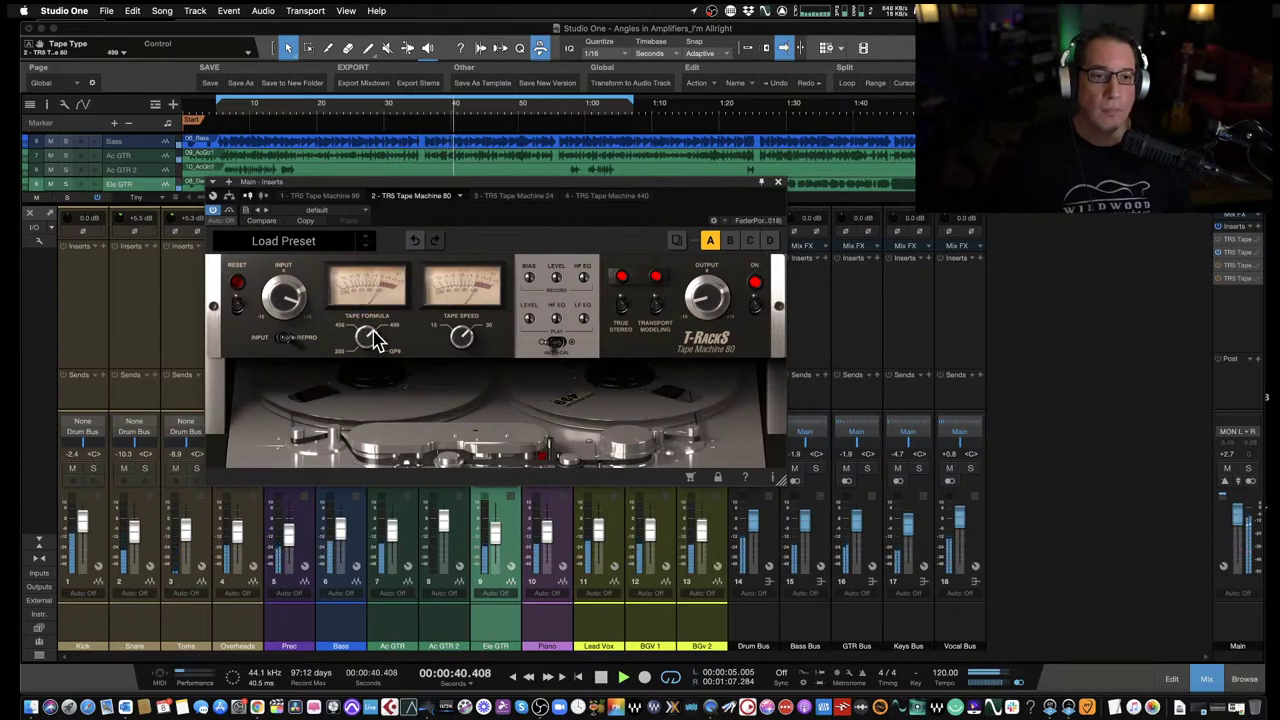
pyautogui.moveTo(372, 338); pyautogui.dragTo(372, 342)
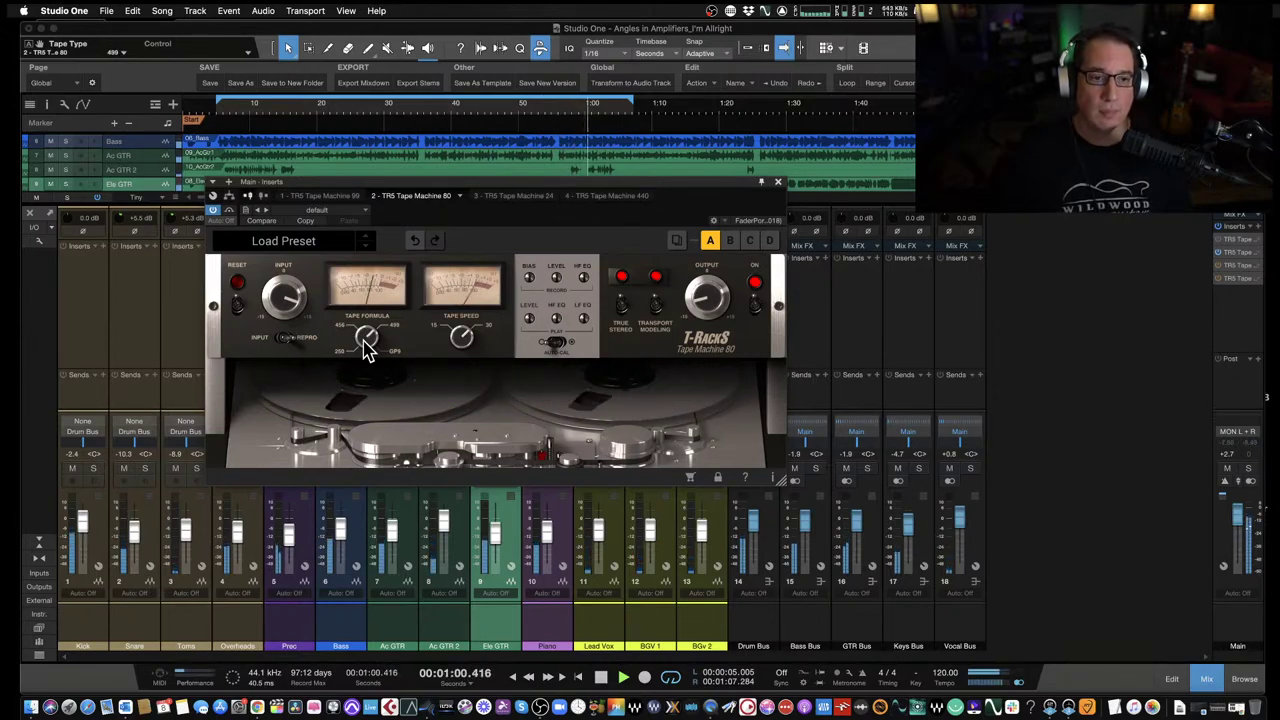
pyautogui.scroll(1, 367, 340)
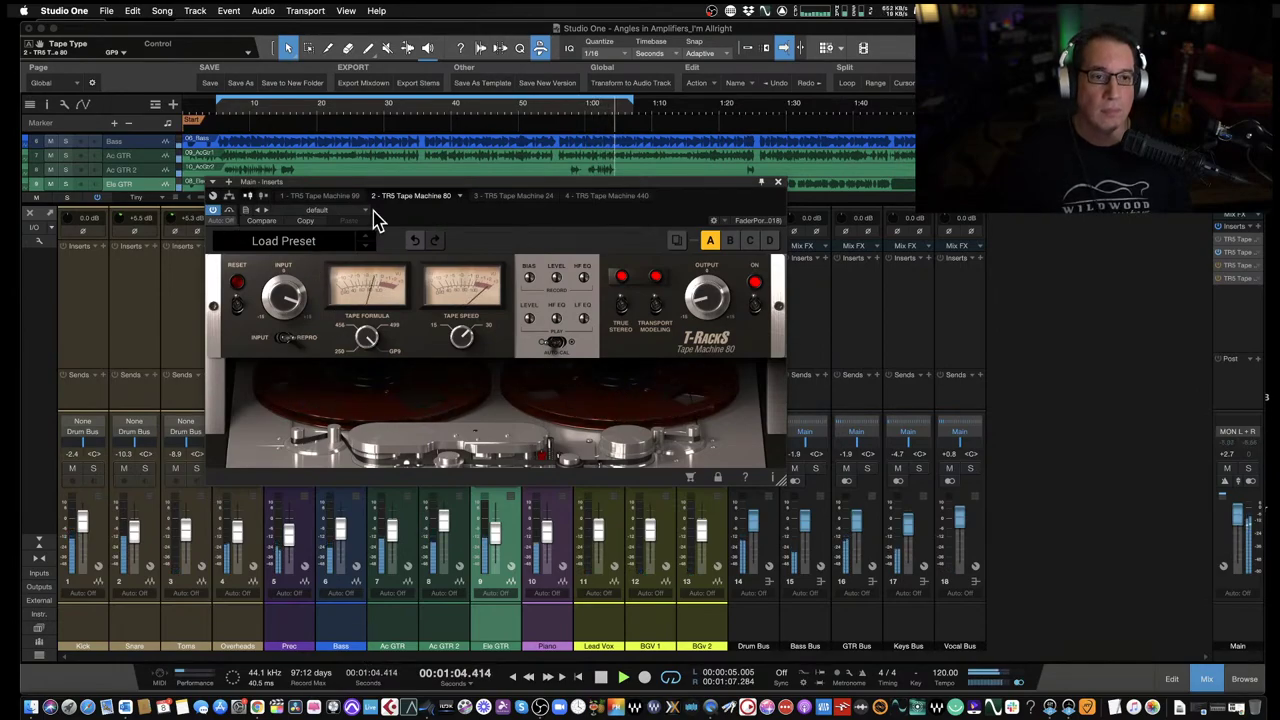
pyautogui.click(227, 213)
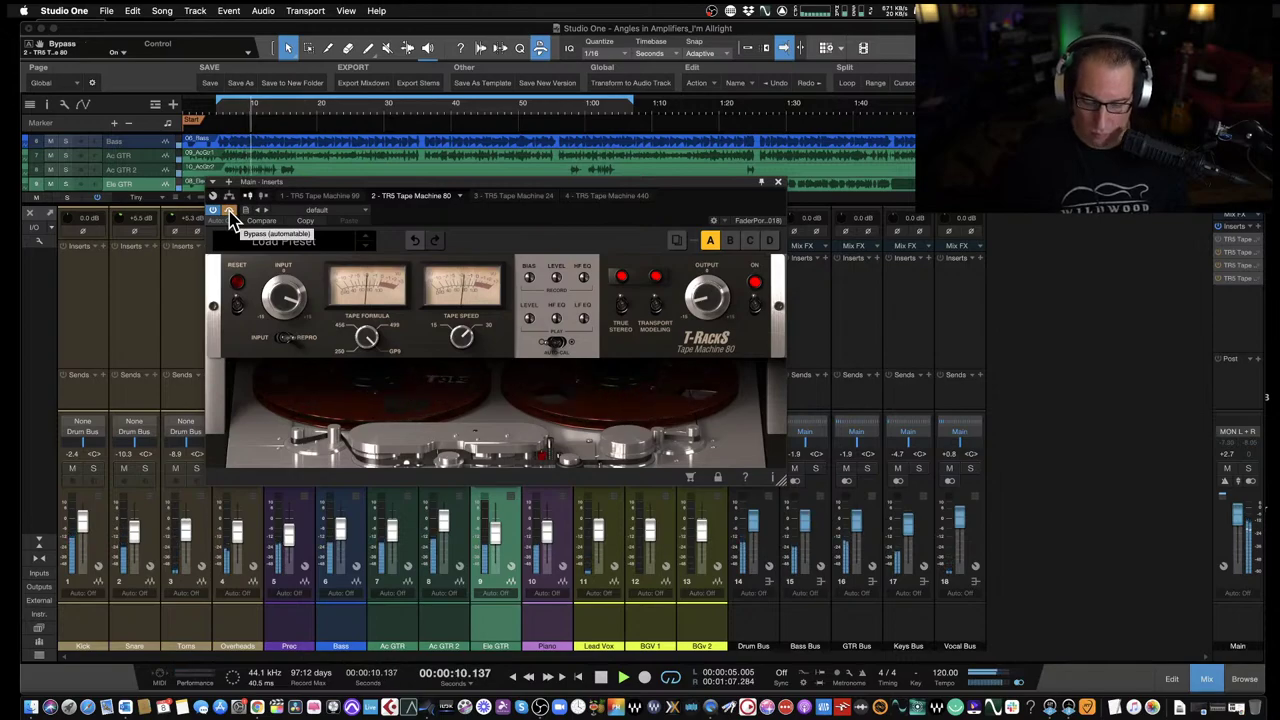
pyautogui.click(228, 214)
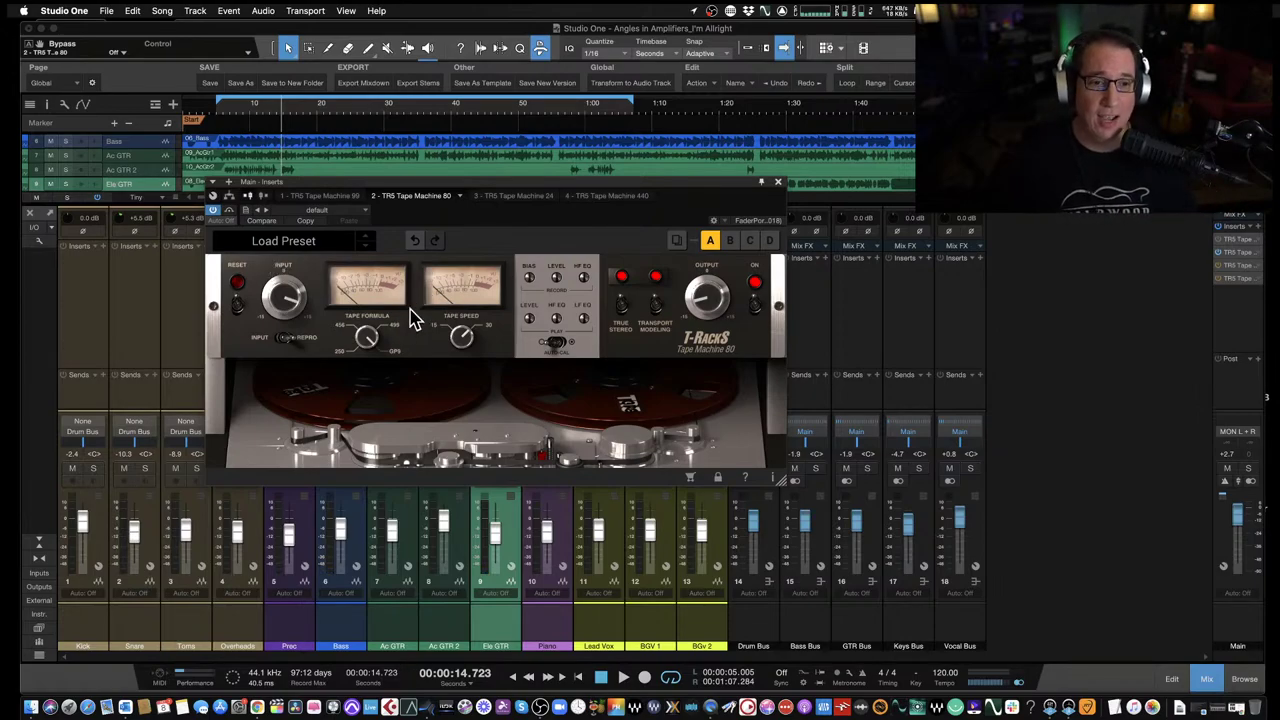
# Resume playback and cycle Tape Machine 80's tape formula back through 499 and 456 to 250.
pyautogui.press('space')
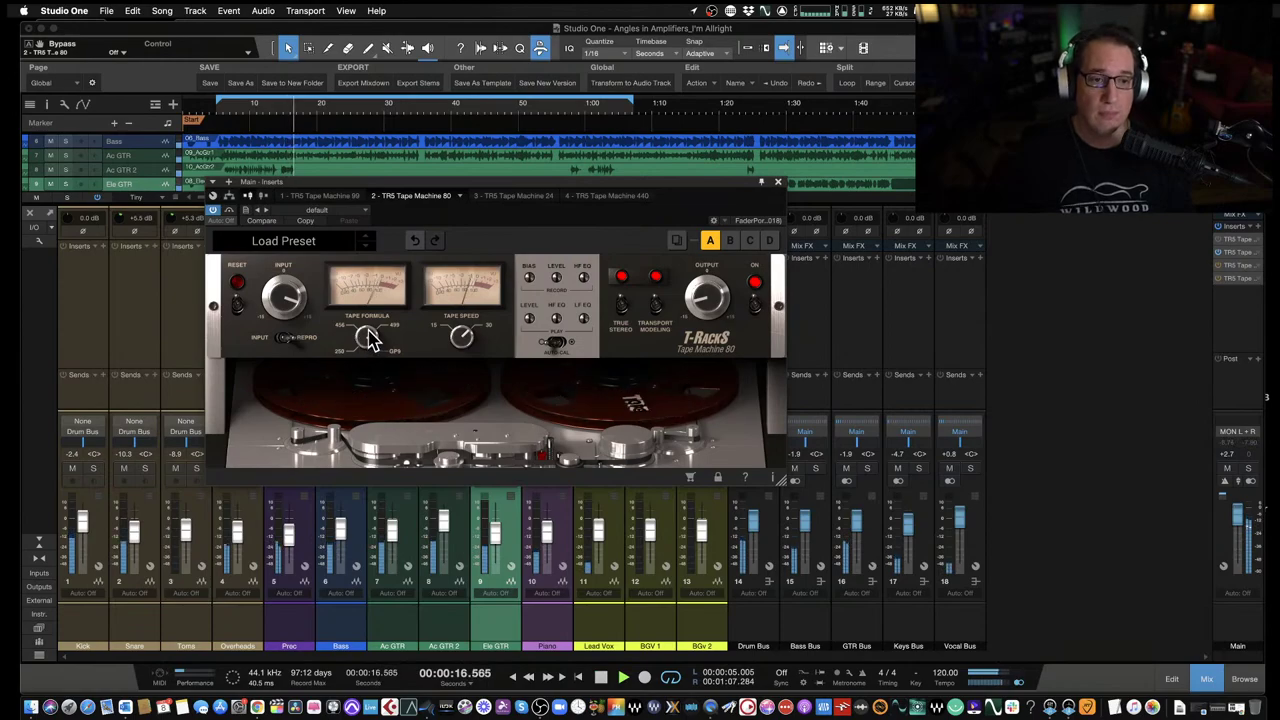
pyautogui.moveTo(367, 337); pyautogui.dragTo(367, 344)
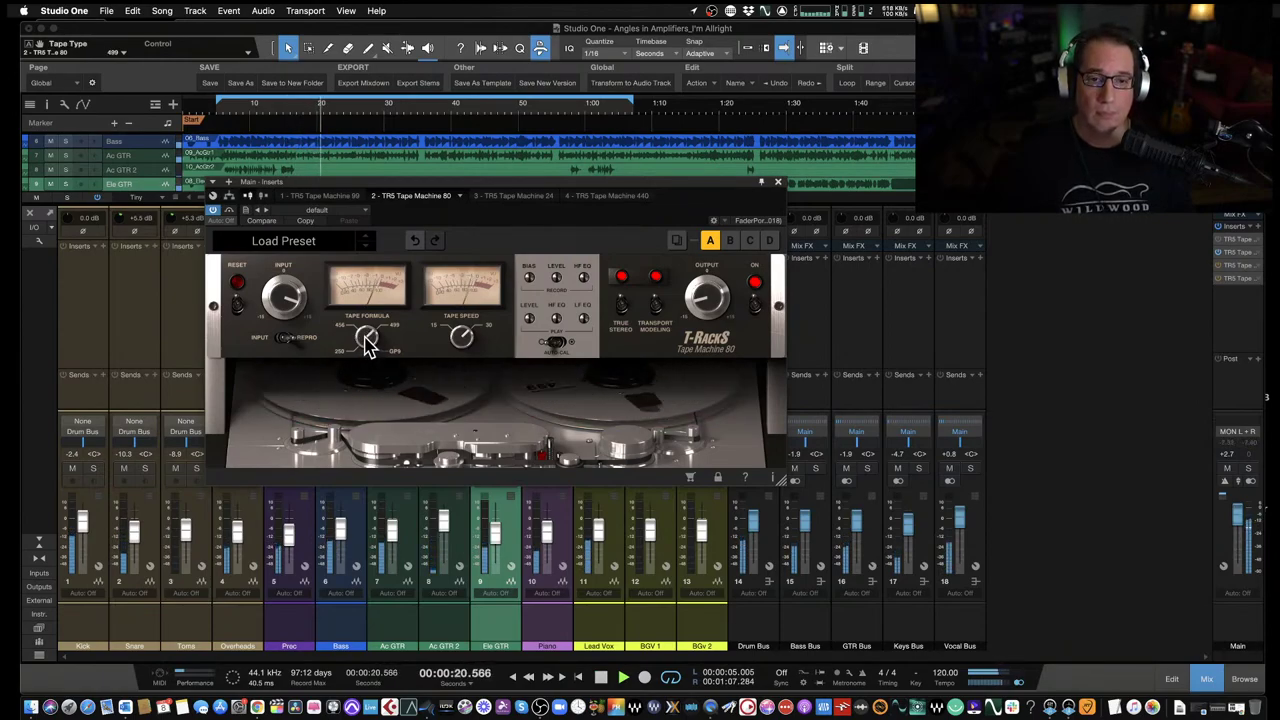
pyautogui.moveTo(367, 340); pyautogui.dragTo(367, 340)
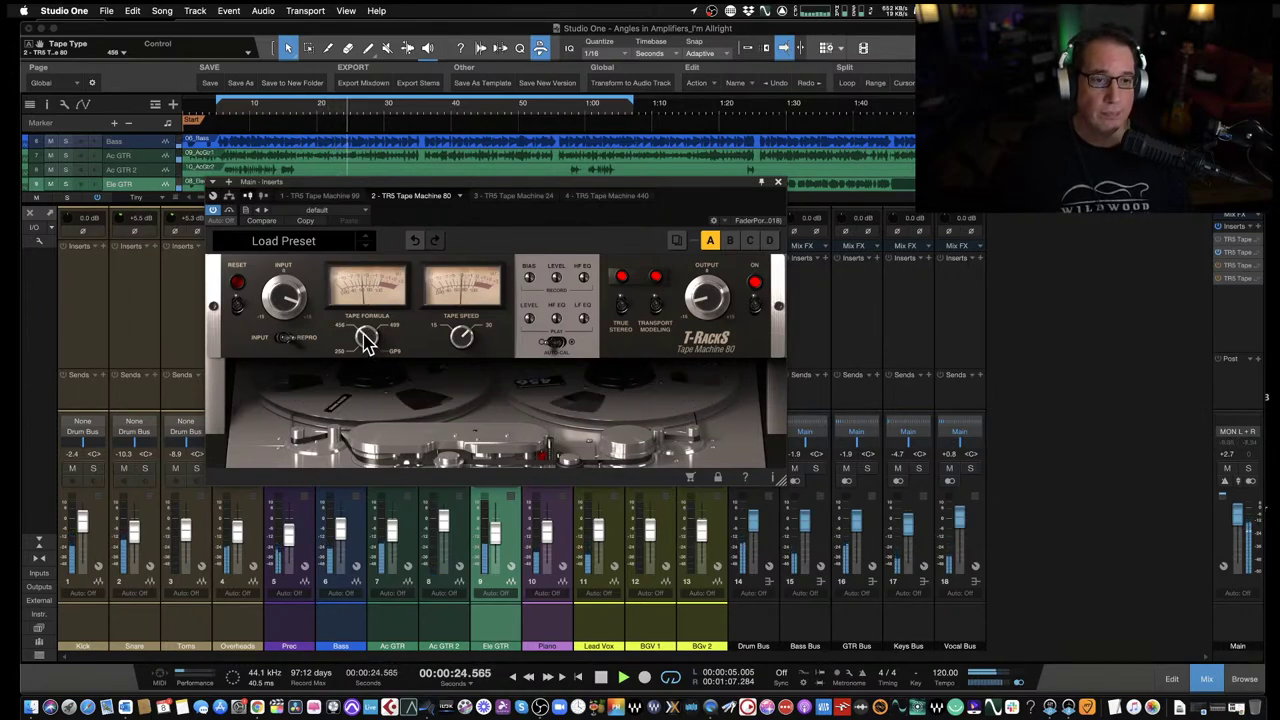
pyautogui.moveTo(367, 340); pyautogui.dragTo(368, 355)
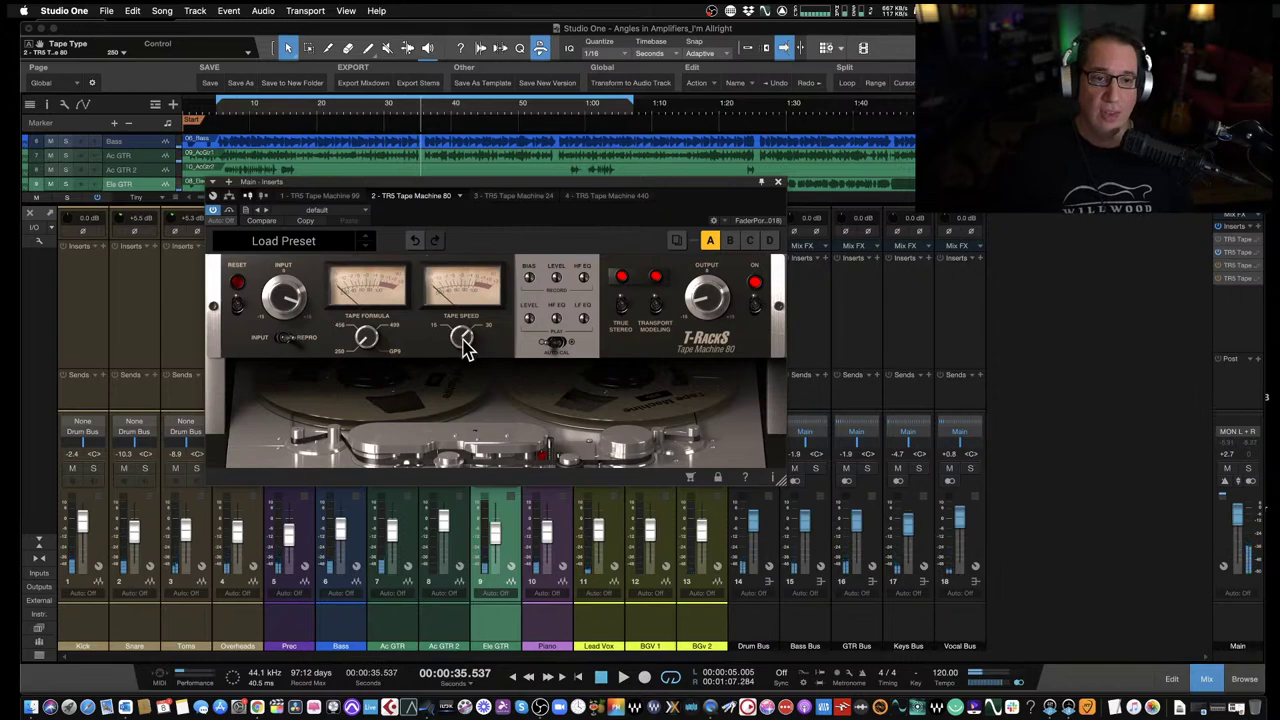
# Set the tape speed to 15 and audition tape formulas 250, 456, 499 and GP9 during playback.
pyautogui.click(465, 343)
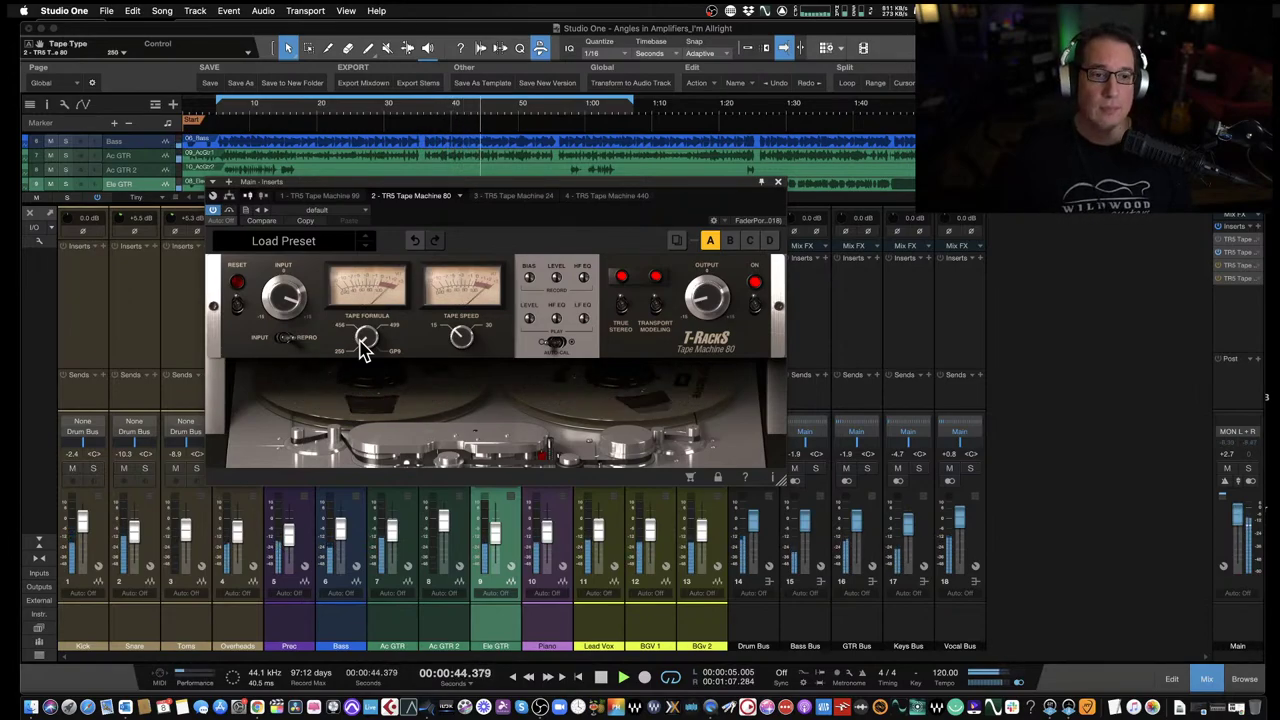
pyautogui.moveTo(365, 344); pyautogui.dragTo(373, 343)
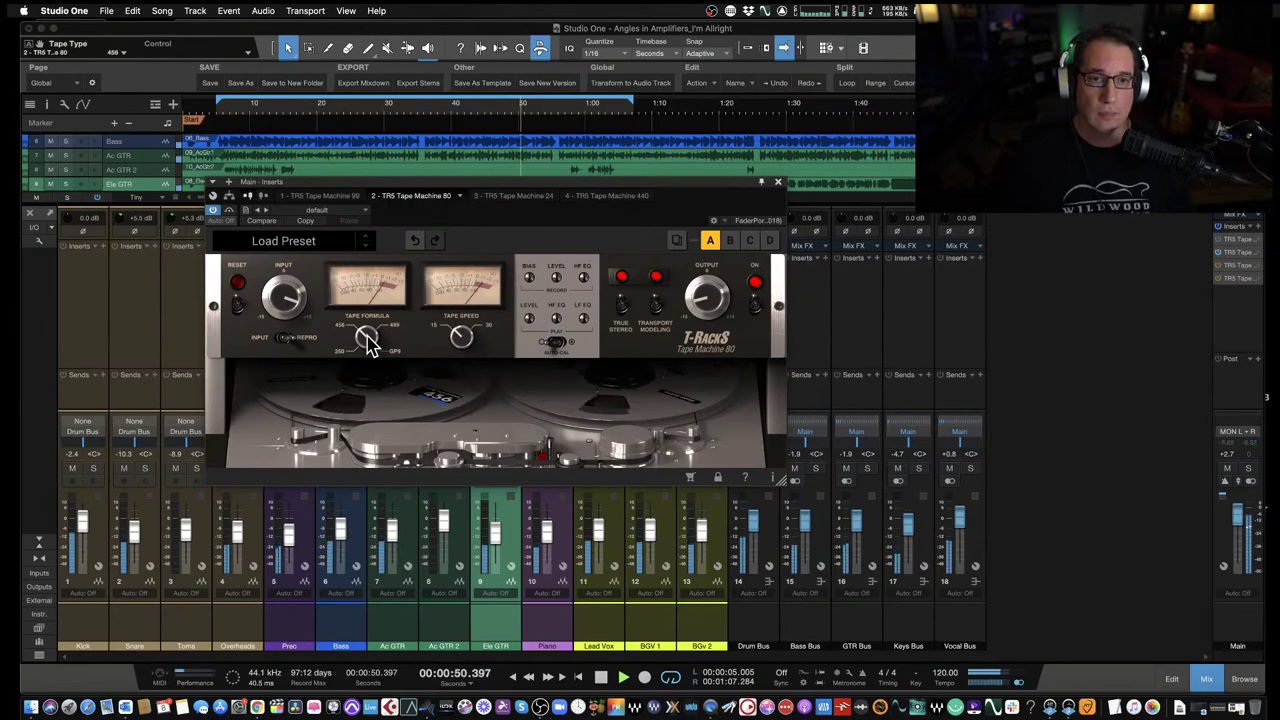
pyautogui.moveTo(368, 342); pyautogui.dragTo(367, 342)
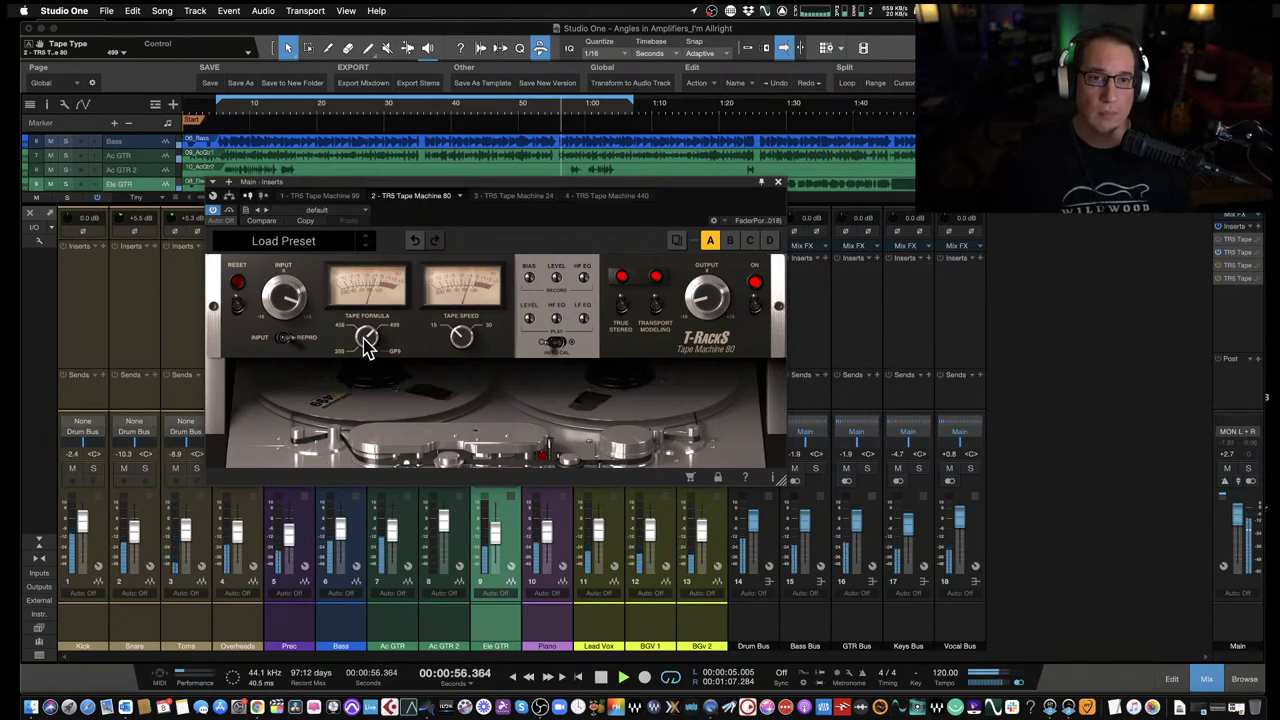
pyautogui.moveTo(367, 340); pyautogui.dragTo(373, 325)
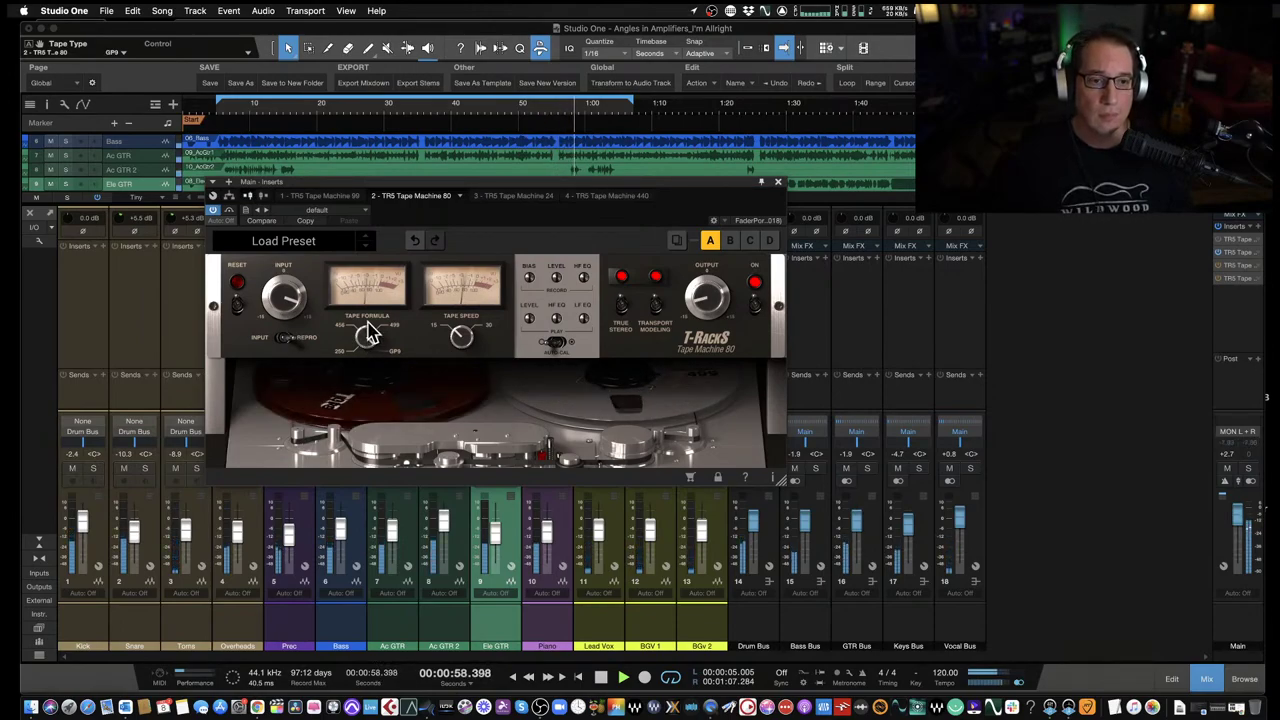
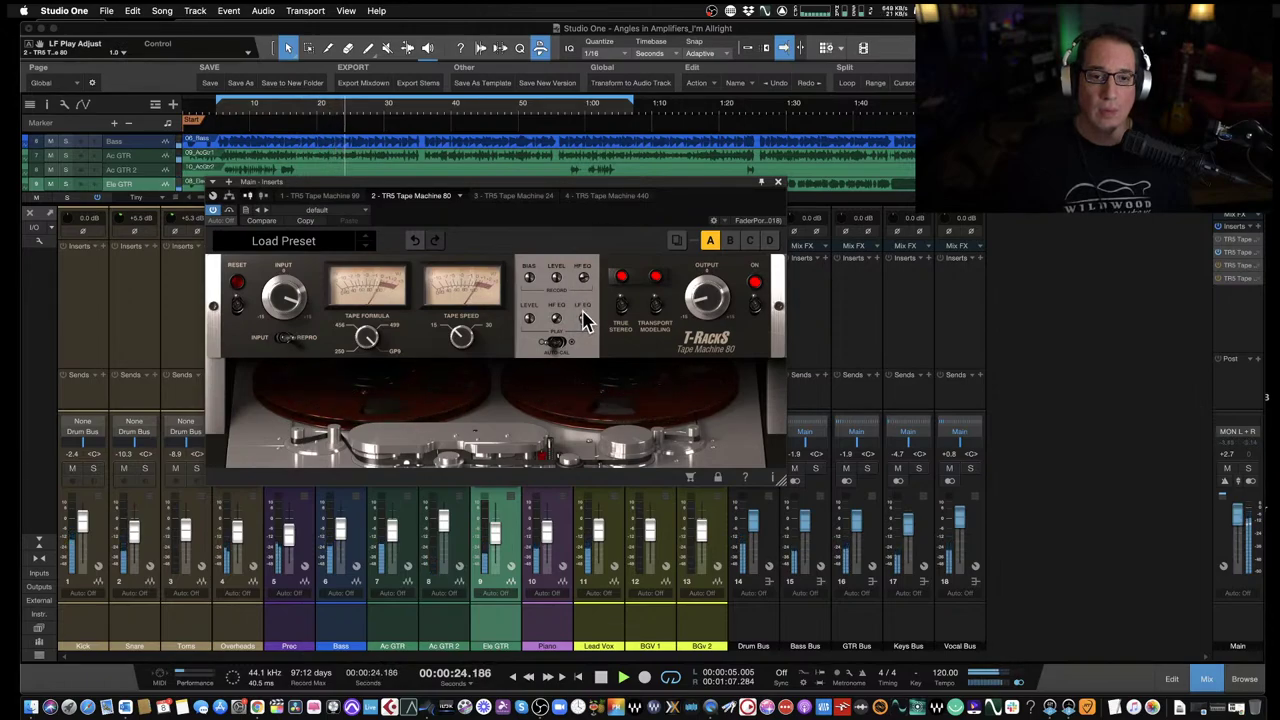
# Try the playback LF EQ at 0.8 and 1.0 with GP9, and lower it to about 0.7 with tape formula 250.
pyautogui.moveTo(585, 325); pyautogui.dragTo(583, 387)
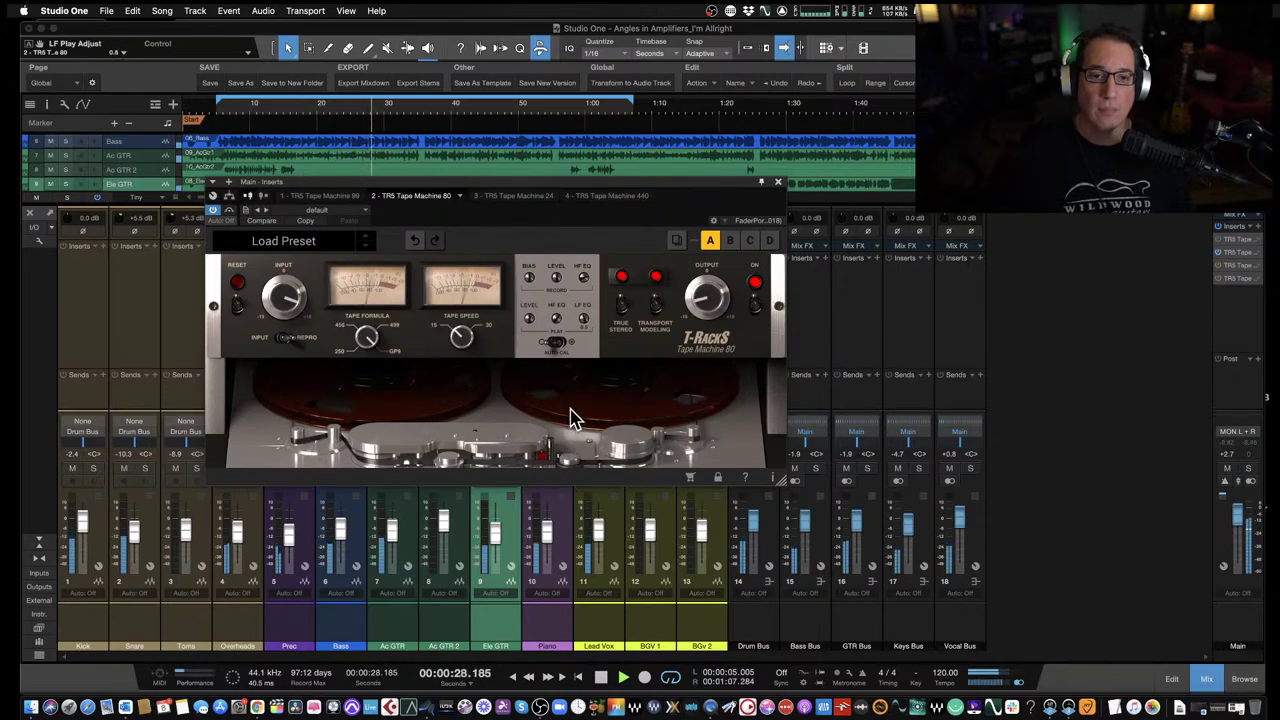
pyautogui.moveTo(578, 375); pyautogui.dragTo(587, 315)
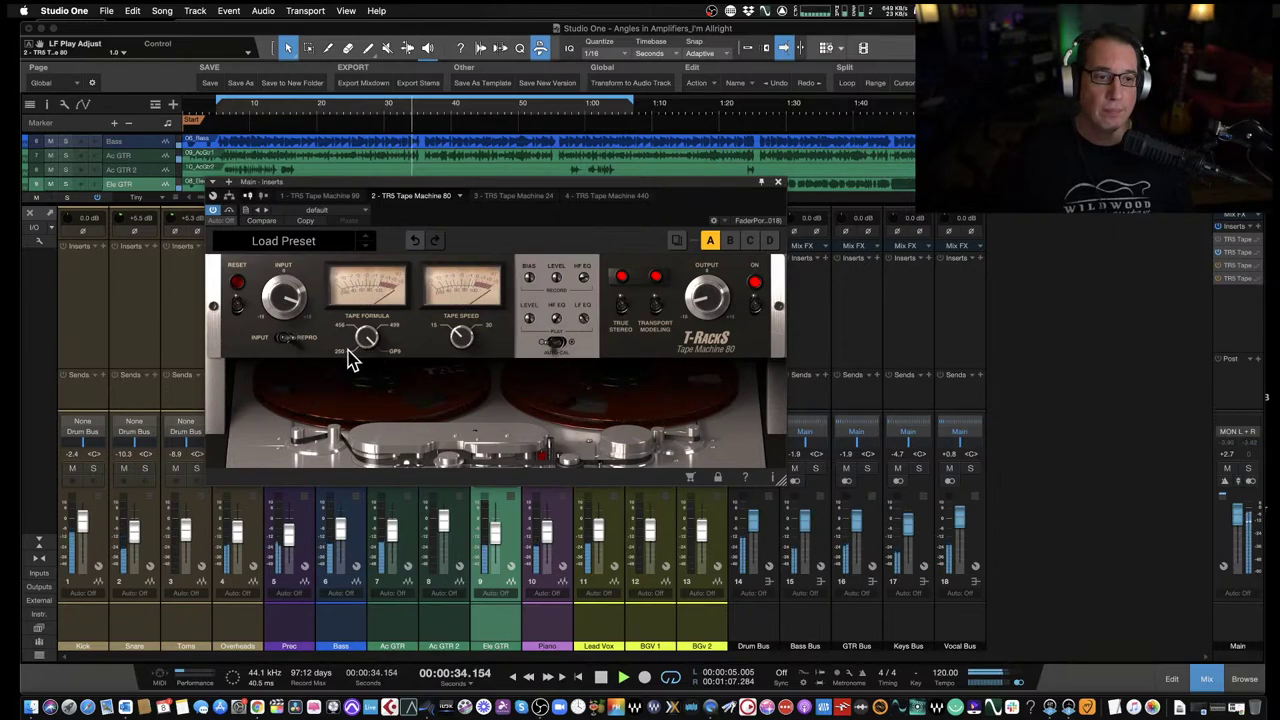
pyautogui.moveTo(363, 349); pyautogui.dragTo(360, 360)
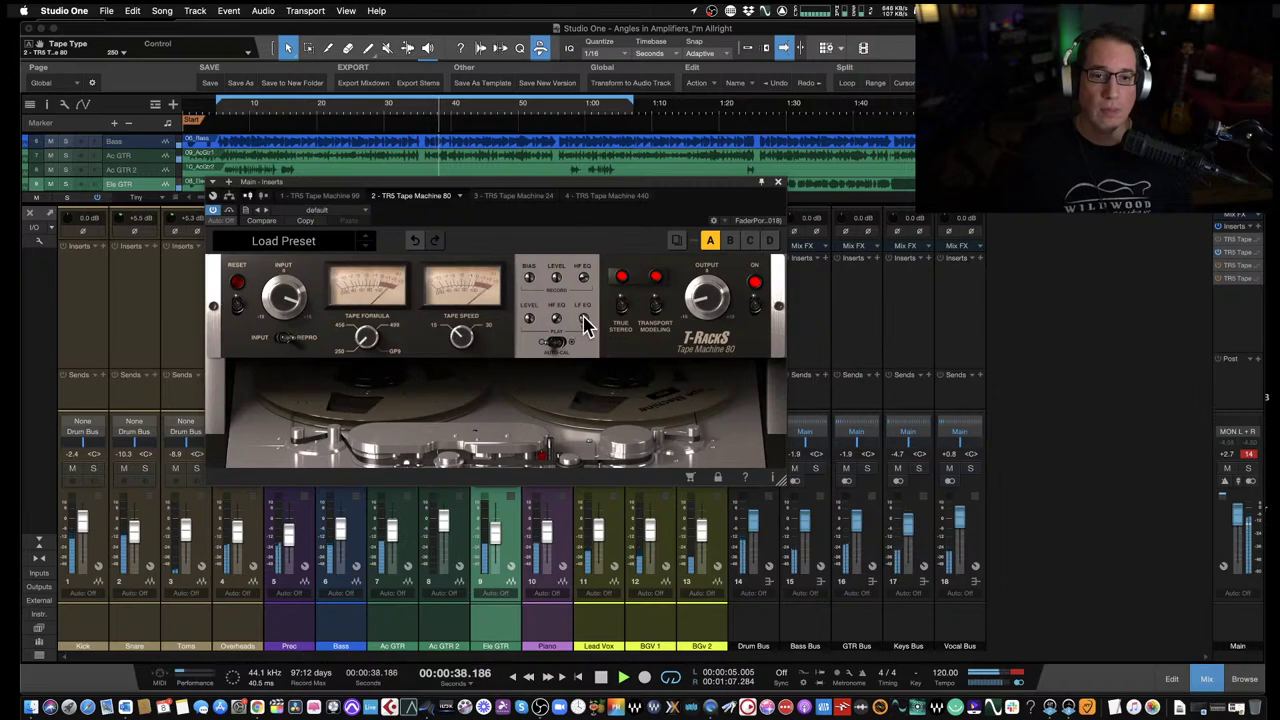
pyautogui.moveTo(570, 375); pyautogui.dragTo(566, 400)
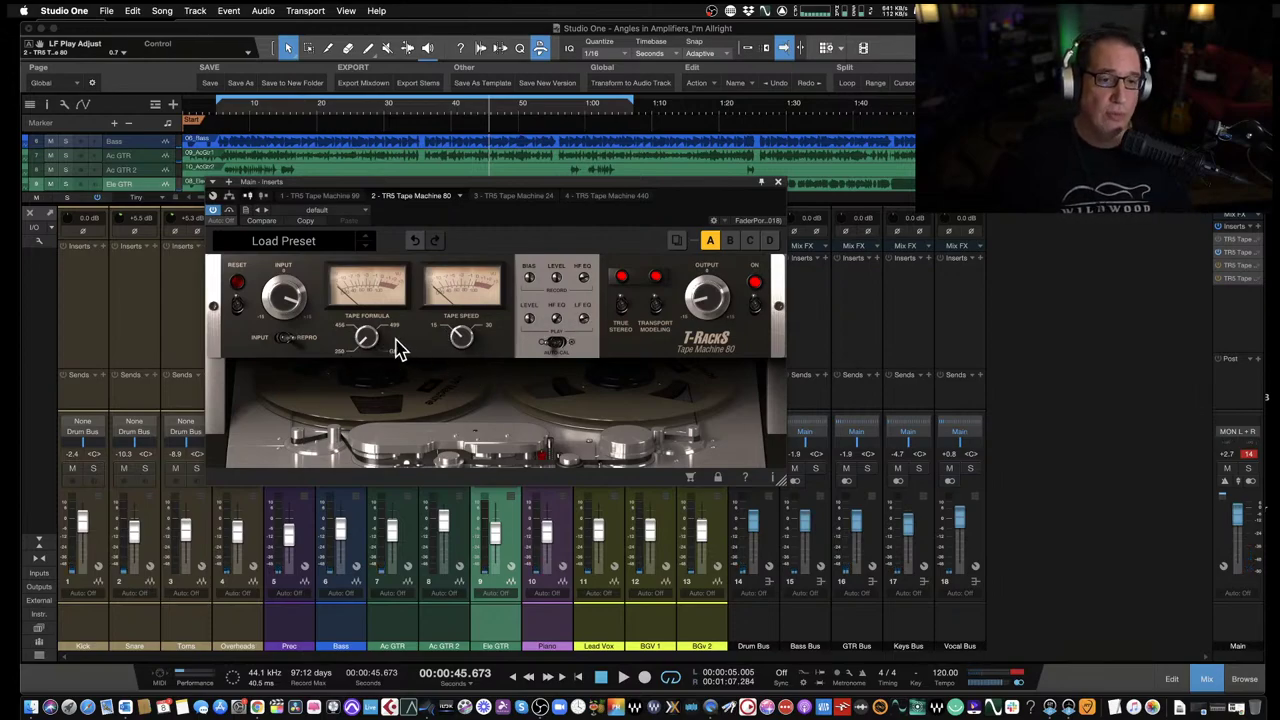
# Switch the tape formula to GP9 and back to 250, and compare the 250 sound at LF EQ 0.8 with bypass.
pyautogui.moveTo(368, 340); pyautogui.dragTo(363, 177)
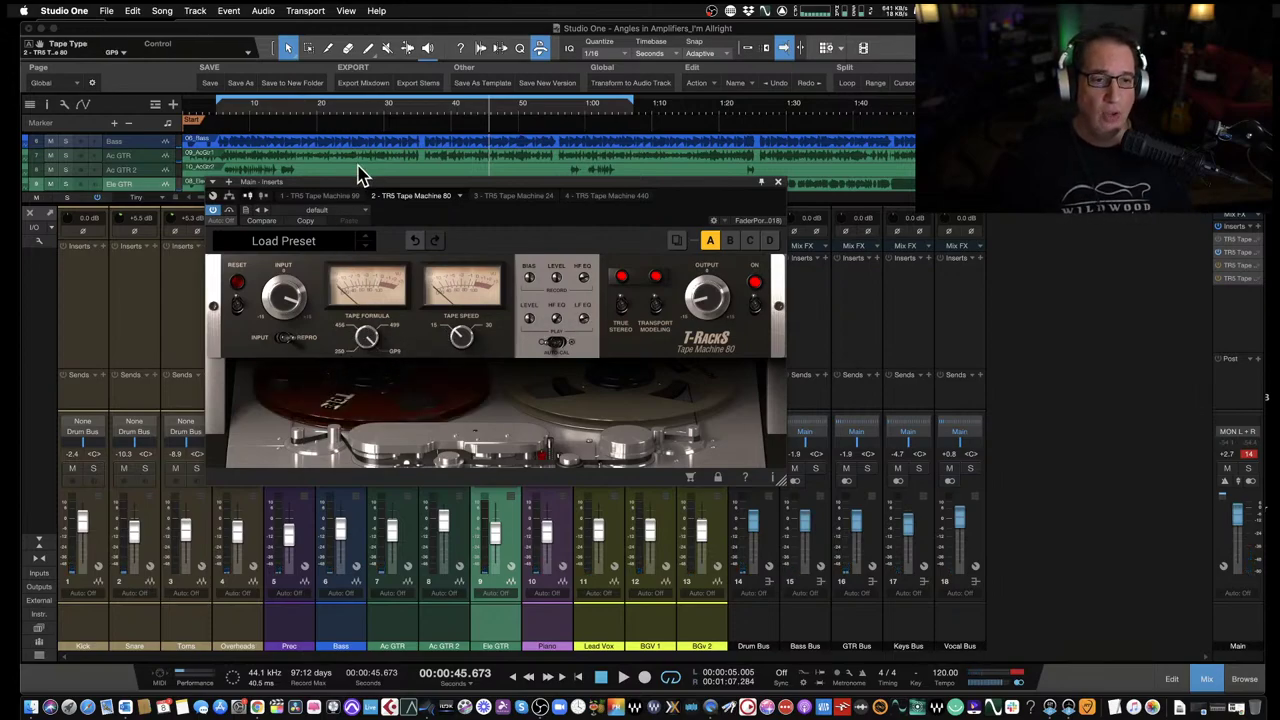
pyautogui.moveTo(368, 342); pyautogui.dragTo(362, 450)
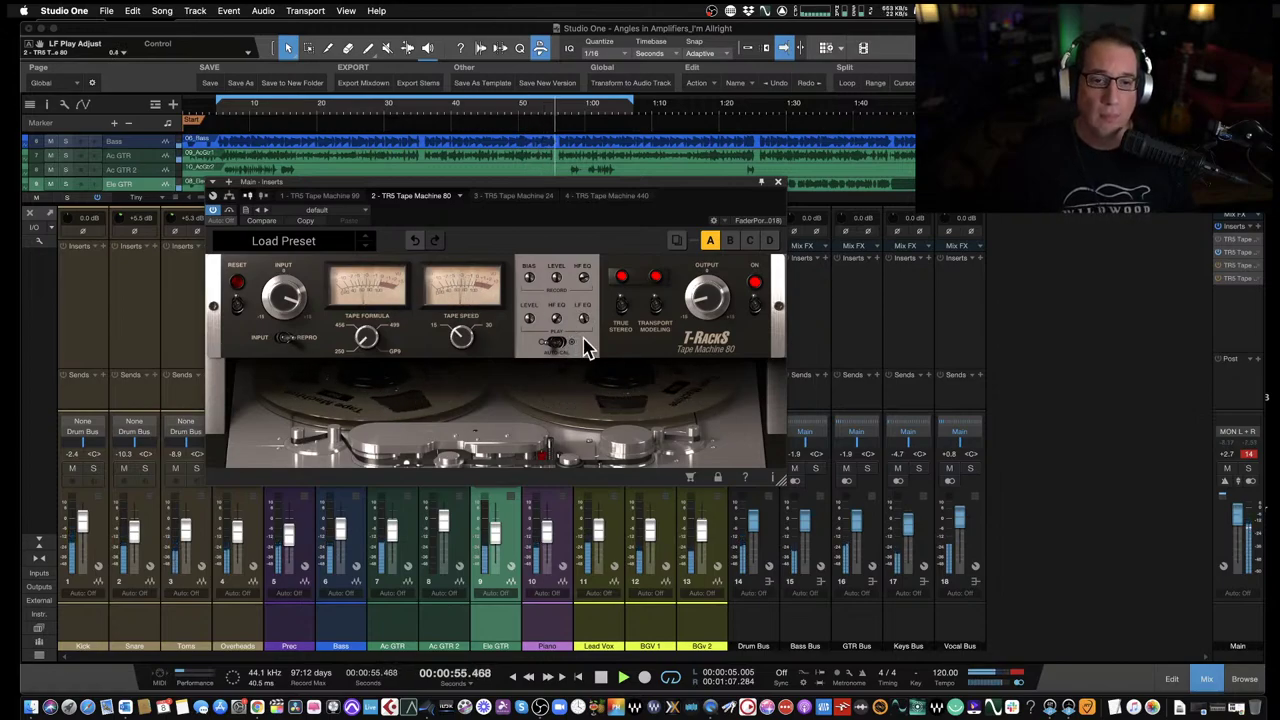
pyautogui.click(230, 214)
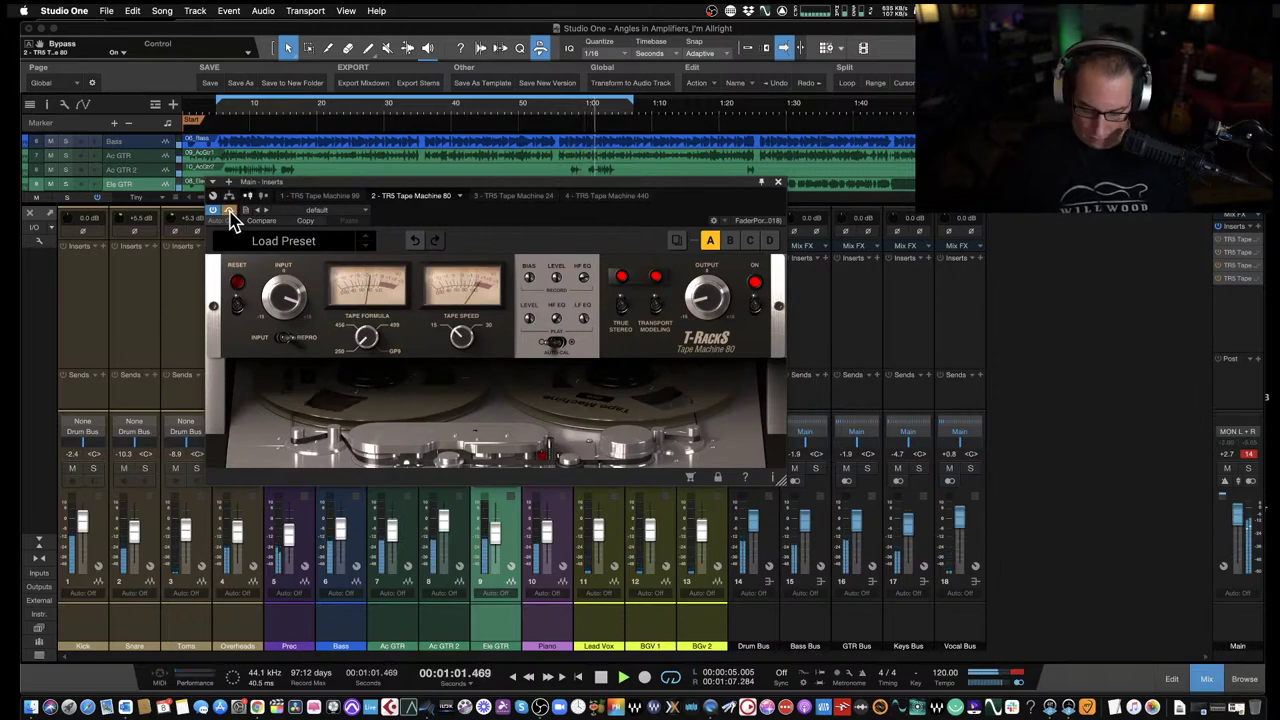
pyautogui.click(230, 214)
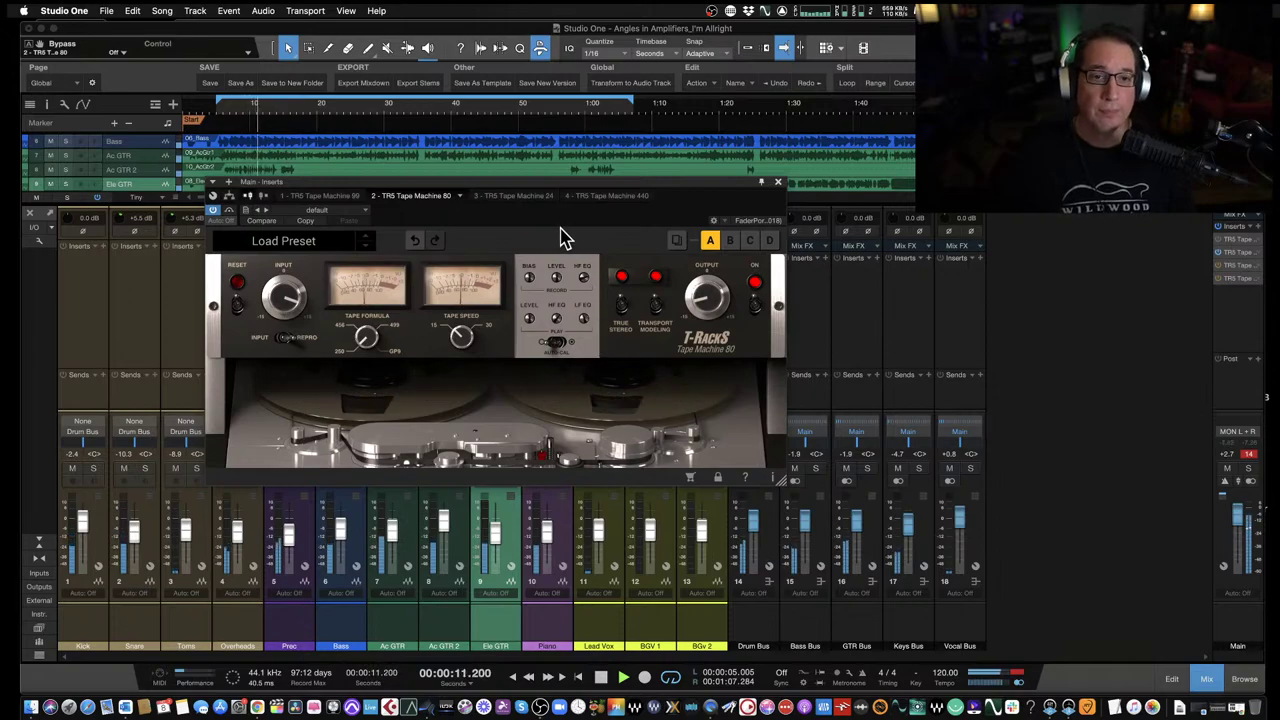
# Switch True Stereo and Transport Modeling off and back on in Tape Machine 80 to compare the sound, and stop playback.
pyautogui.click(621, 307)
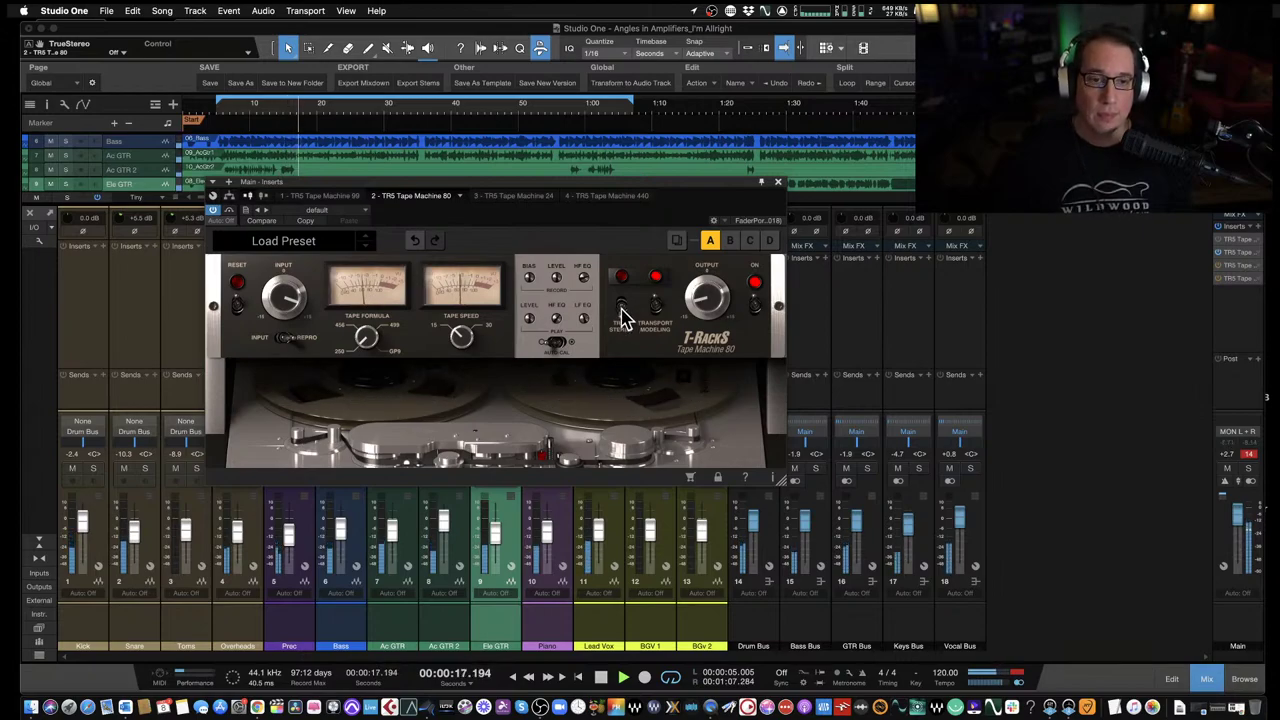
pyautogui.click(621, 308)
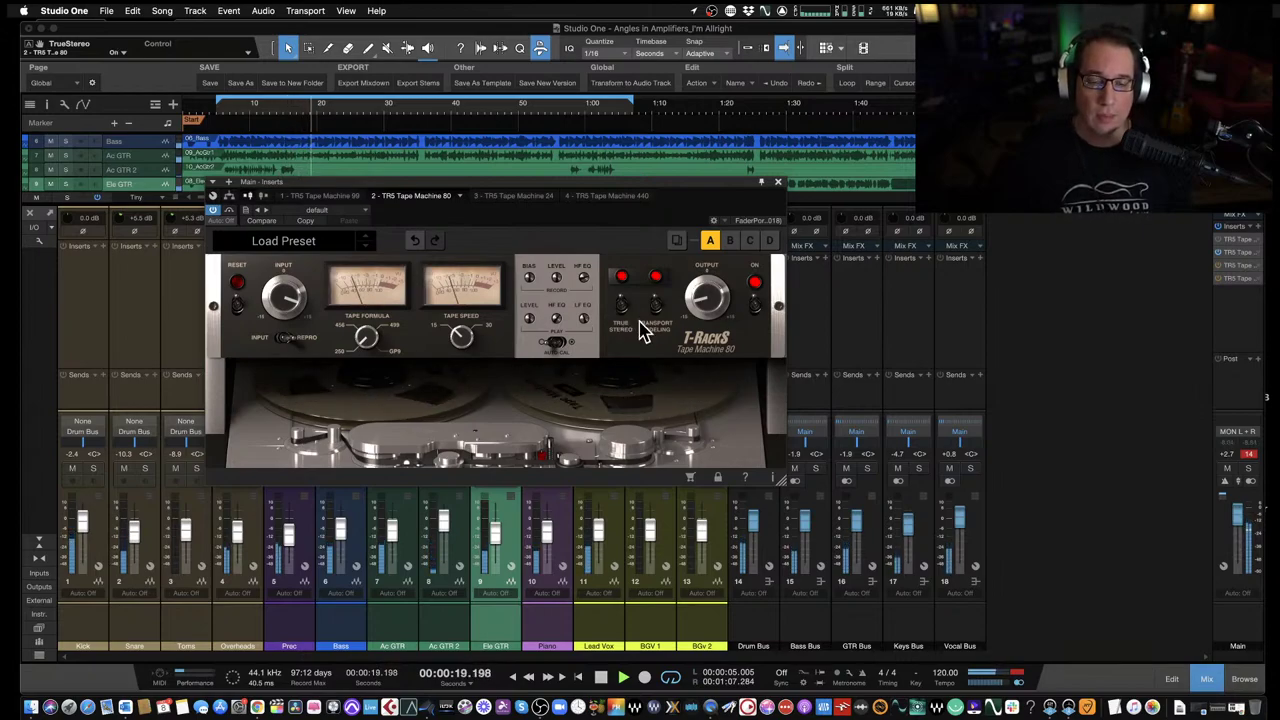
pyautogui.click(657, 310)
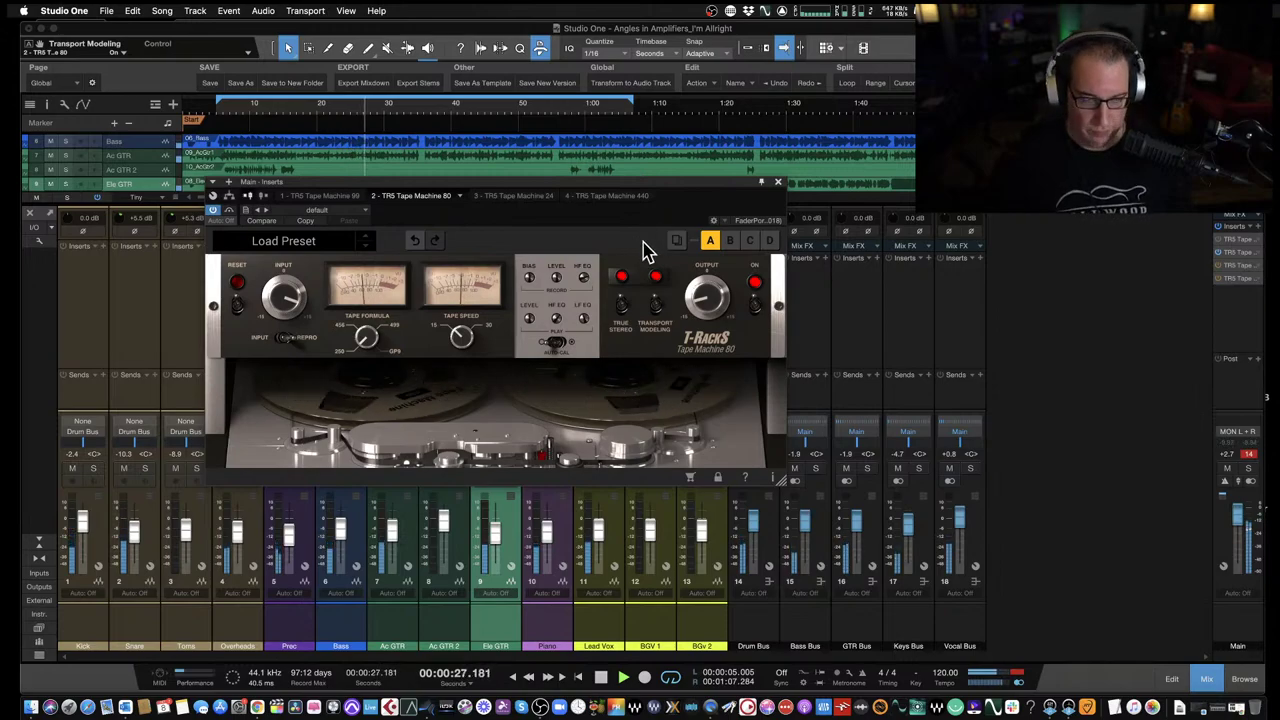
pyautogui.press('space')
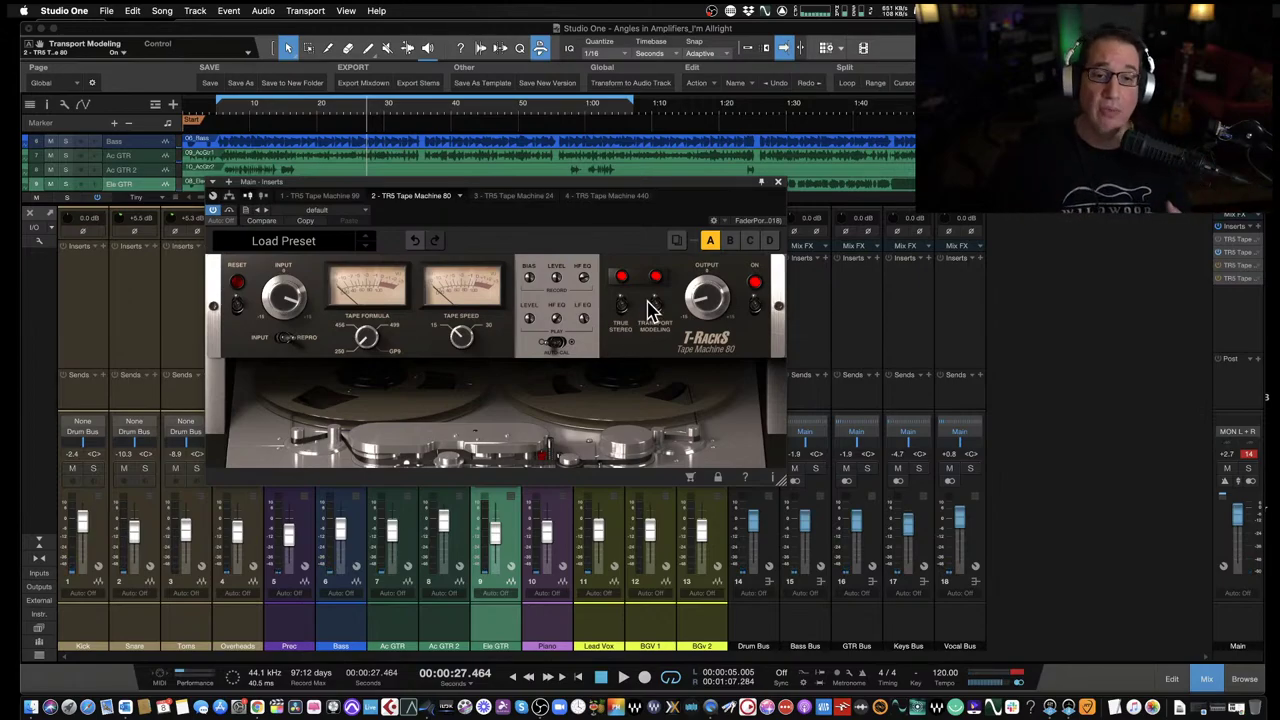
pyautogui.click(652, 310)
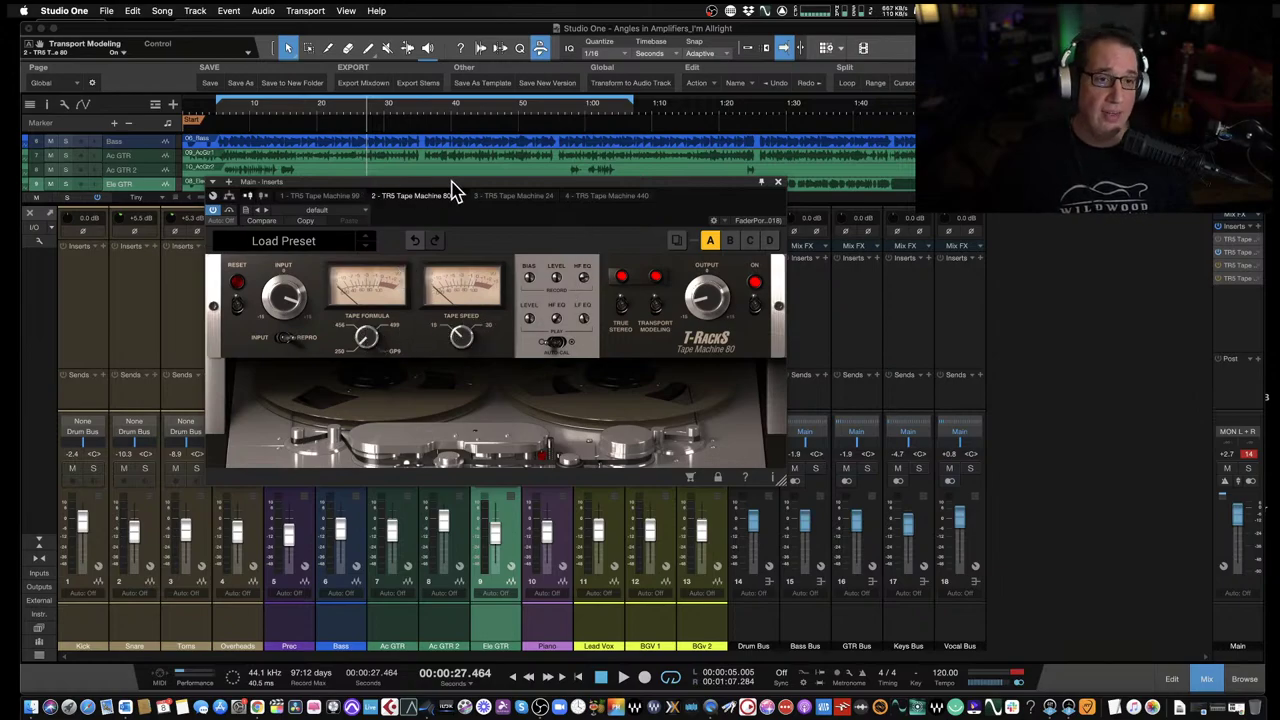
# Toggle Tape Machine 80's bypass during playback, leave the plug-in bypassed, and move its window slightly.
pyautogui.click(229, 212)
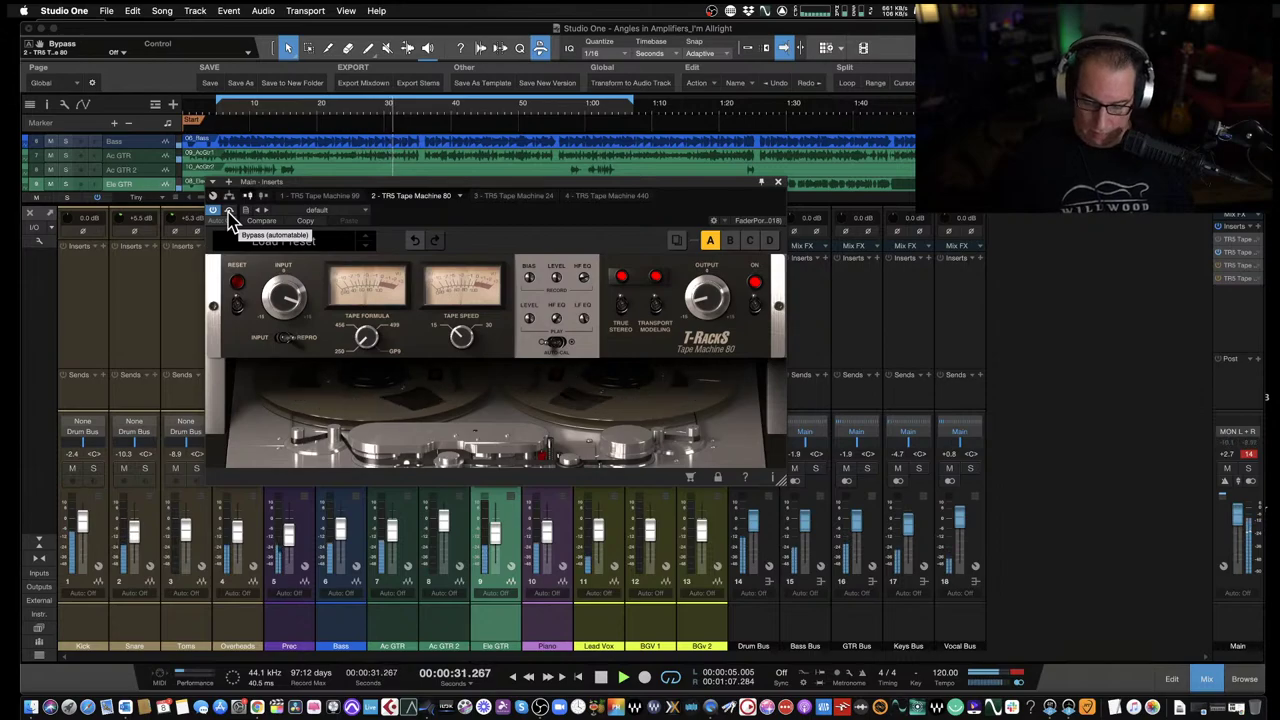
pyautogui.click(229, 216)
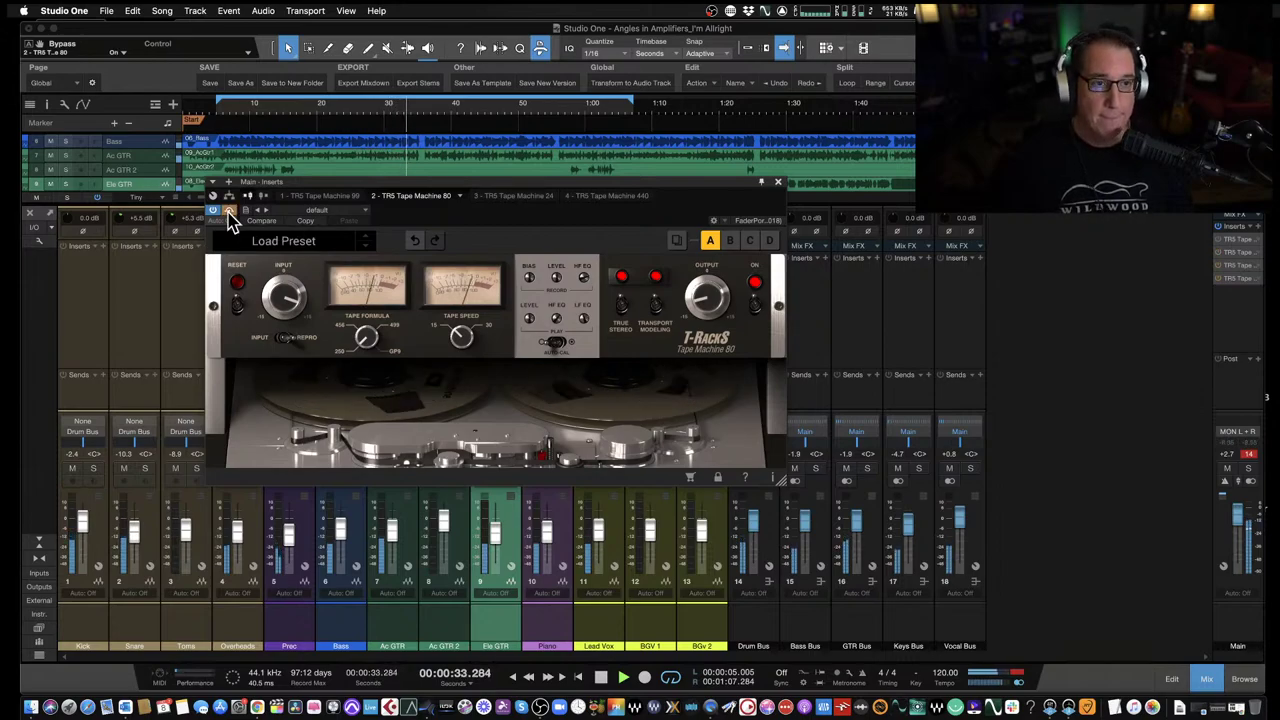
pyautogui.moveTo(314, 199)
pyautogui.mouseDown()
pyautogui.moveTo(320, 189)
pyautogui.moveTo(305, 195)
pyautogui.mouseUp()
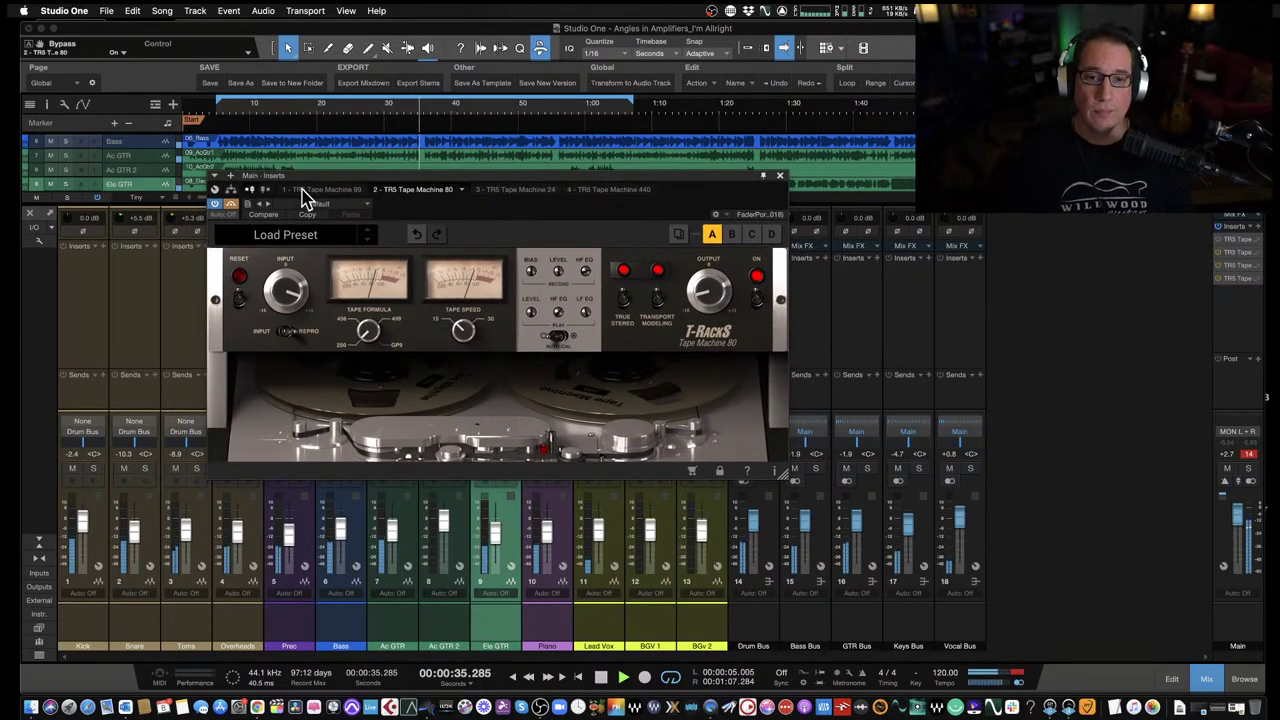
# Compare Tape Machine 80 with bypass off and on during playback, deactivate the plug-in, and close its window.
pyautogui.click(233, 206)
pyautogui.moveTo(364, 175); pyautogui.dragTo(350, 177)
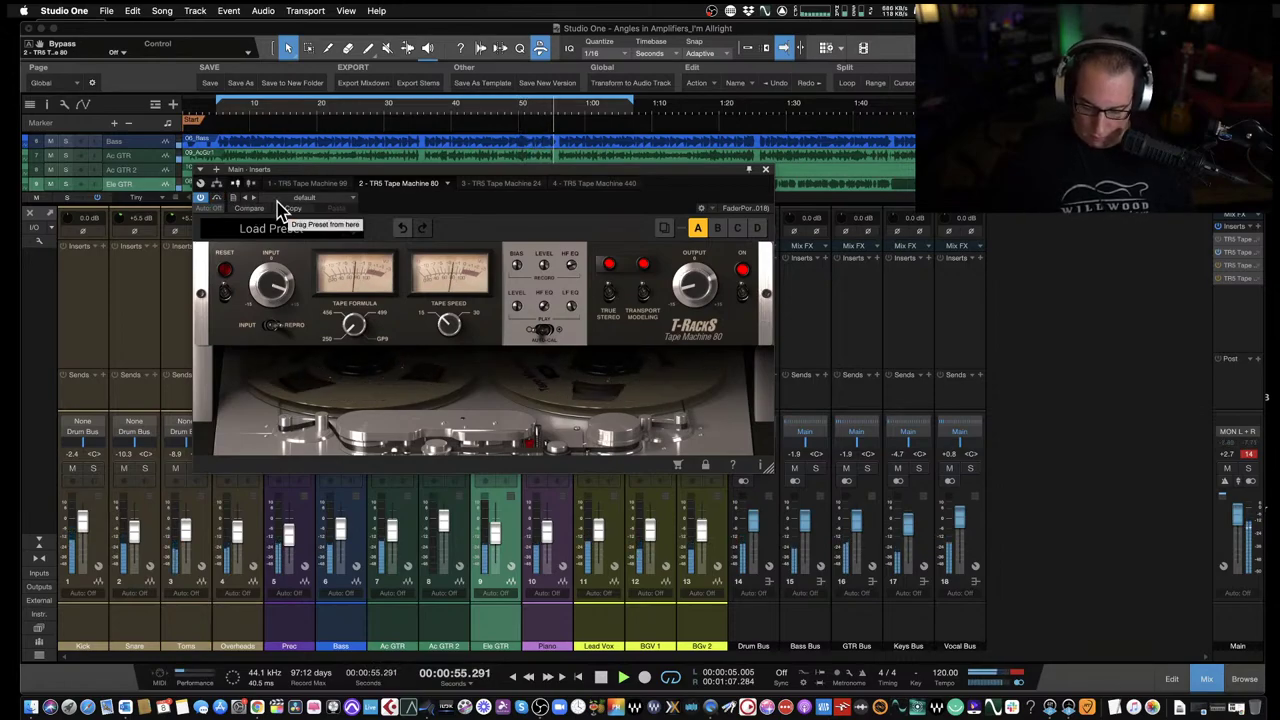
pyautogui.click(214, 199)
pyautogui.click(214, 199)
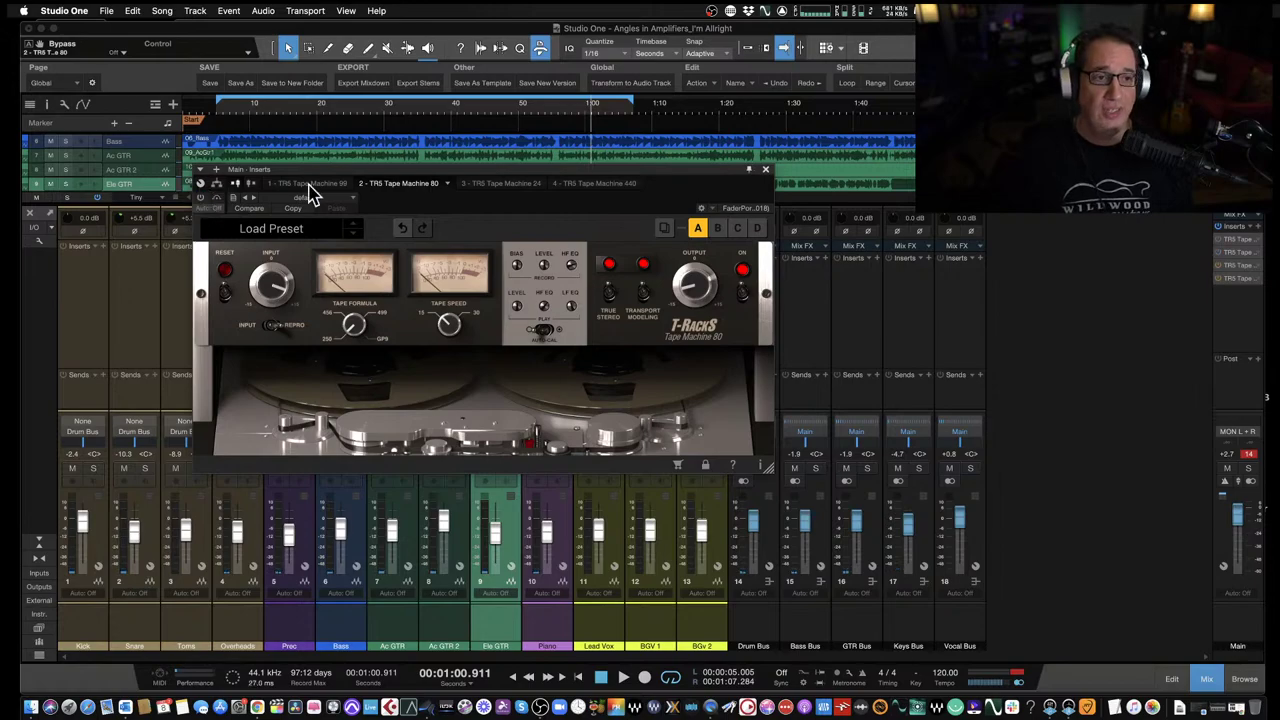
pyautogui.click(764, 171)
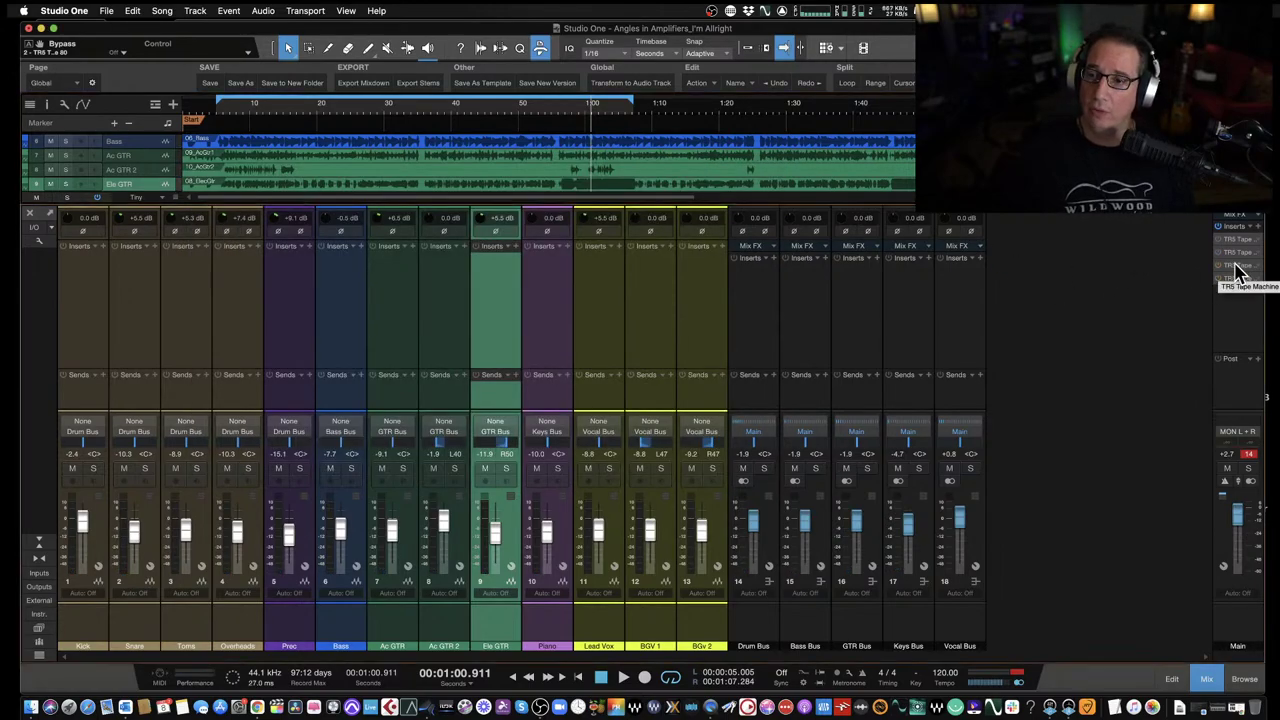
# Open Tape Machine 24 from the Main inserts, switch to Chrome, and find its description on the T-RackS Tape Machine Collection page.
pyautogui.click(1236, 266)
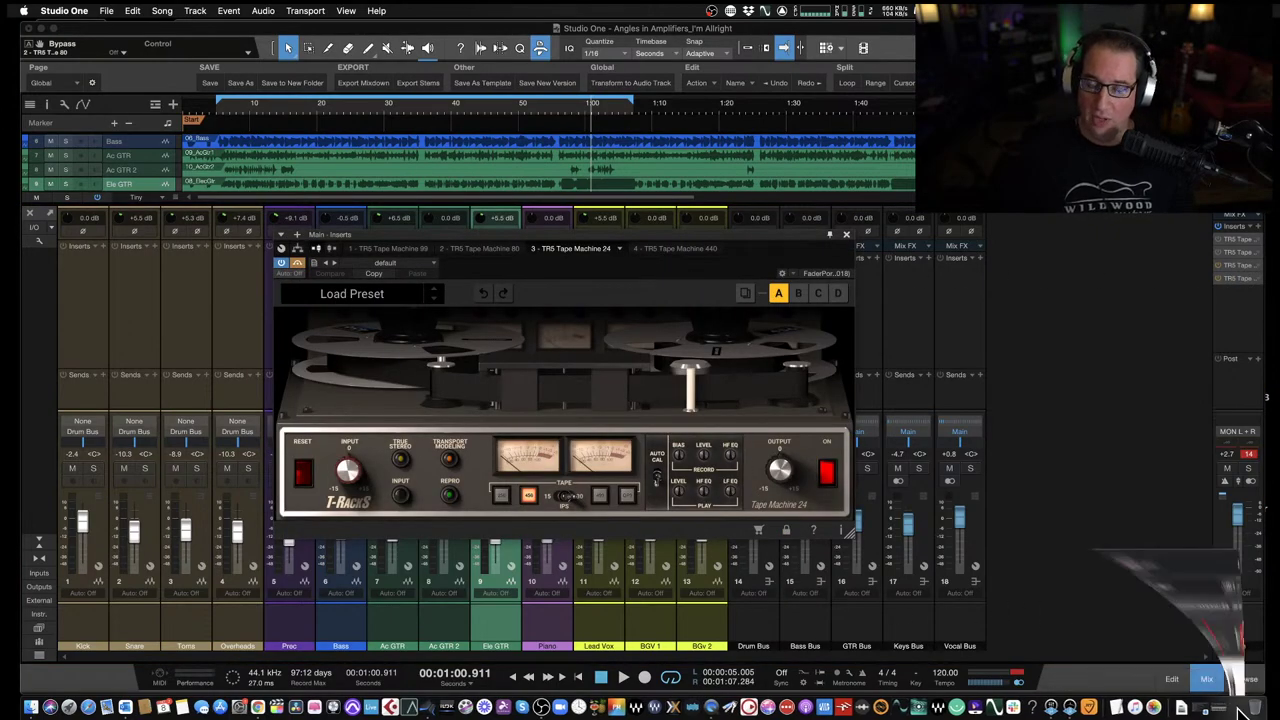
pyautogui.press('super+Tab')
pyautogui.scroll(-5, 527, 436)
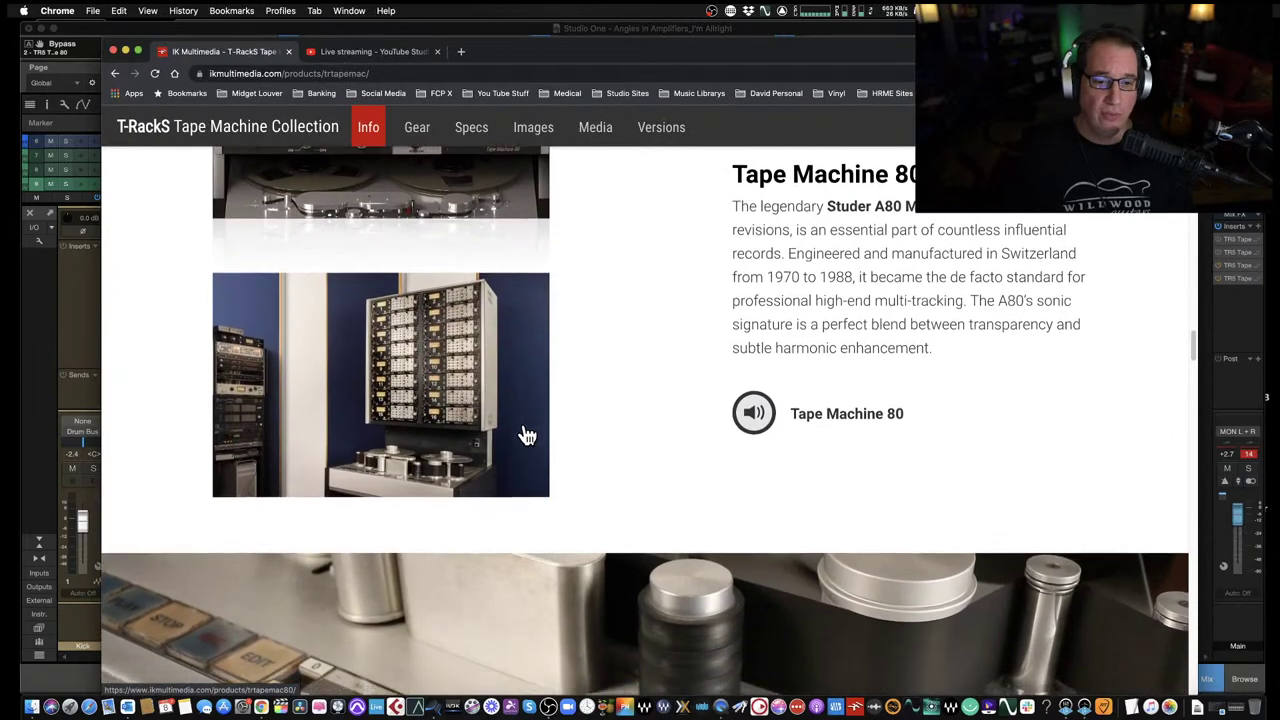
pyautogui.scroll(-10, 527, 436)
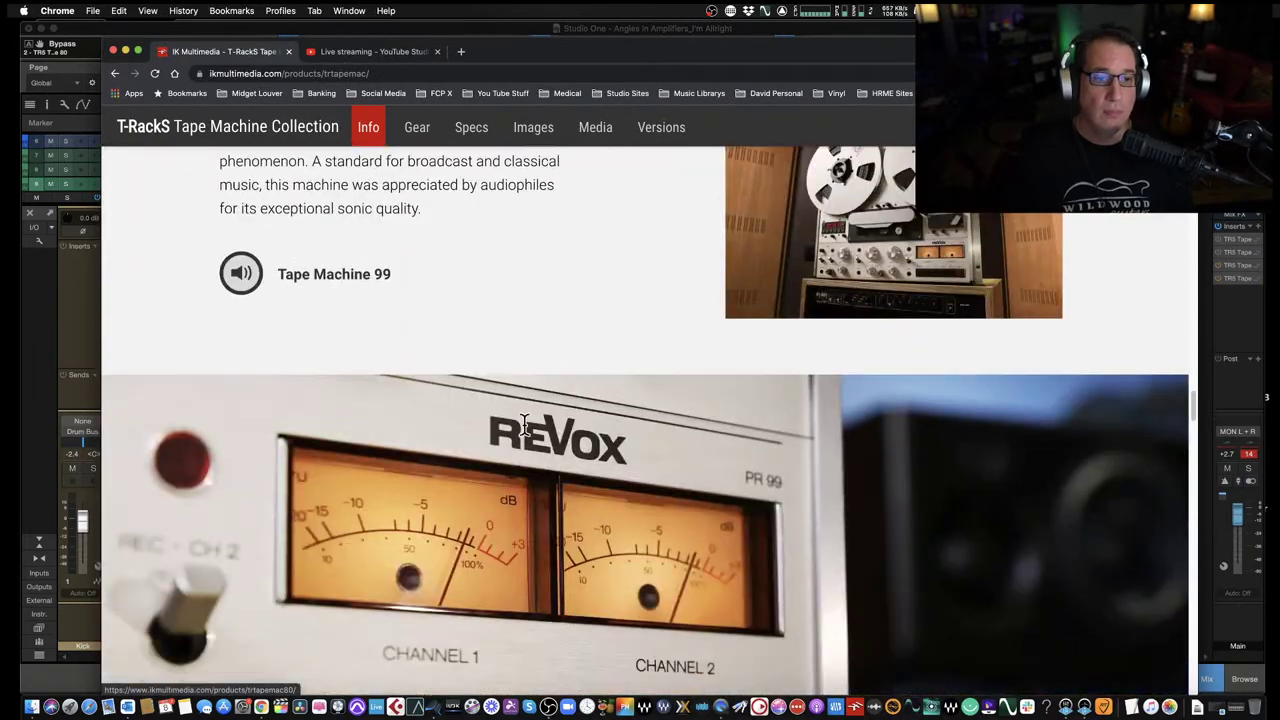
pyautogui.scroll(-5, 524, 424)
pyautogui.scroll(3, 524, 430)
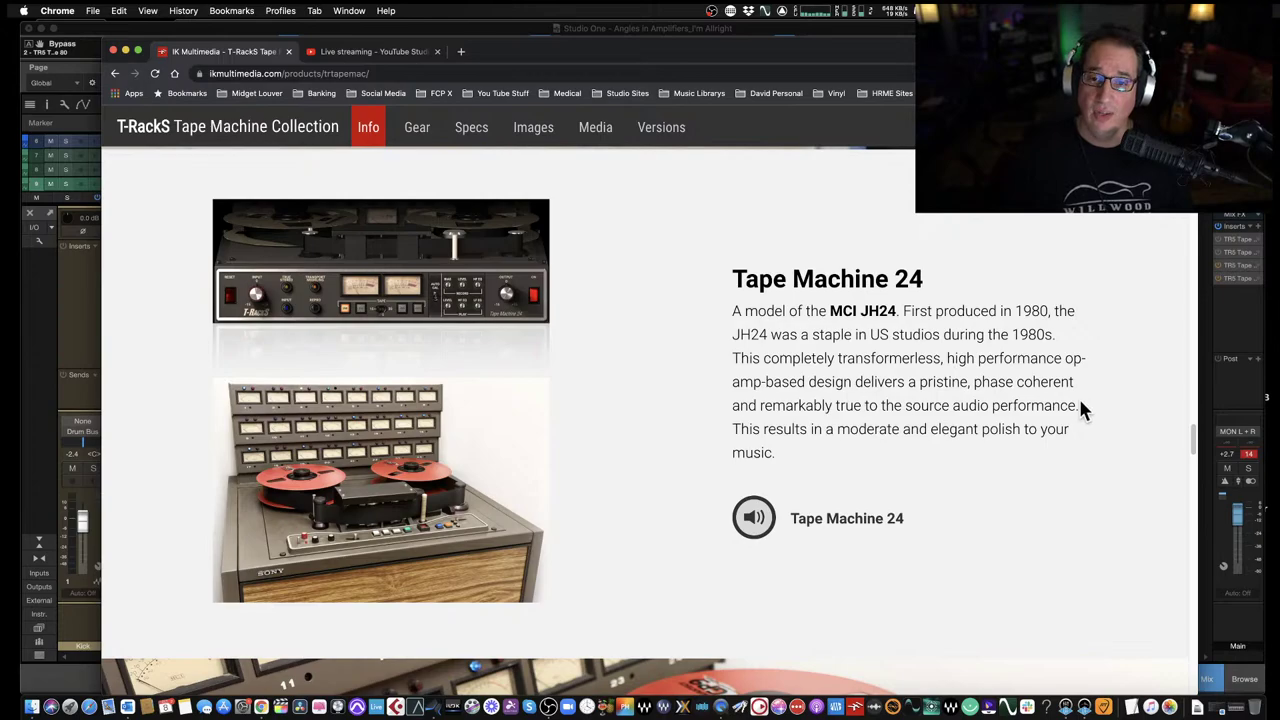
# Minimize the browser, return to Studio One, and take Tape Machine 24 out of bypass with its window moved slightly up.
pyautogui.click(125, 52)
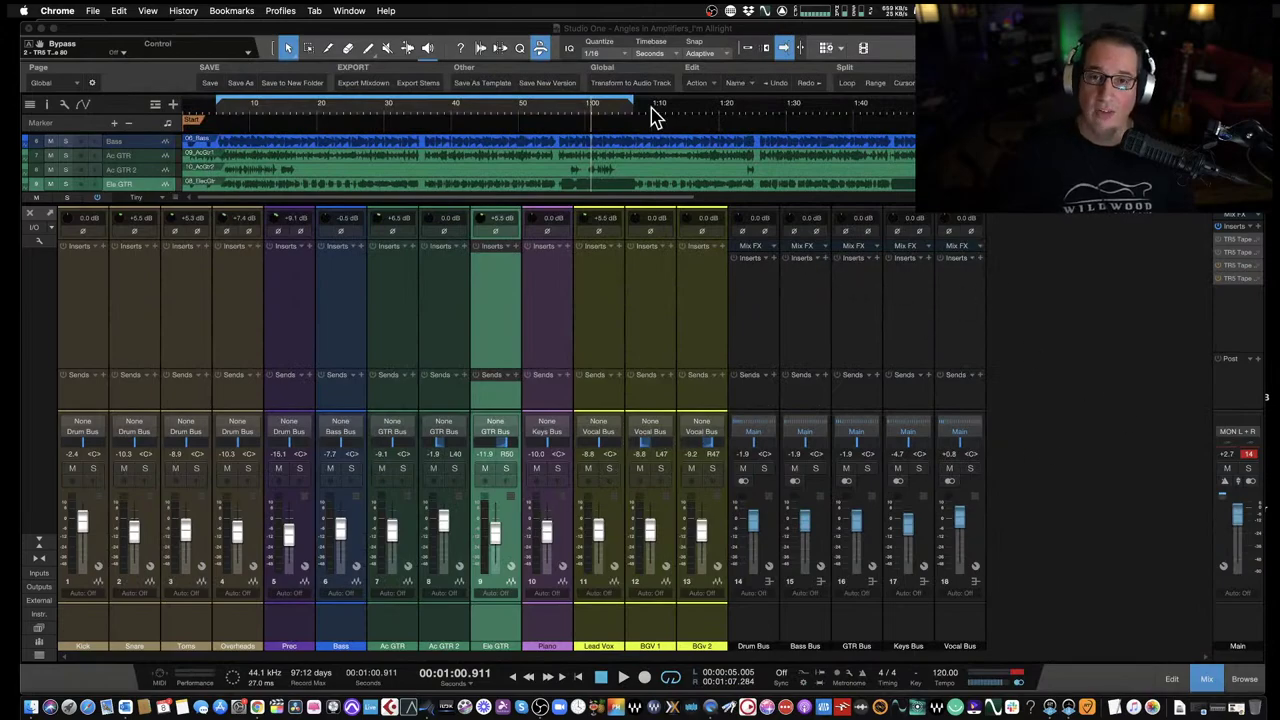
pyautogui.click(525, 32)
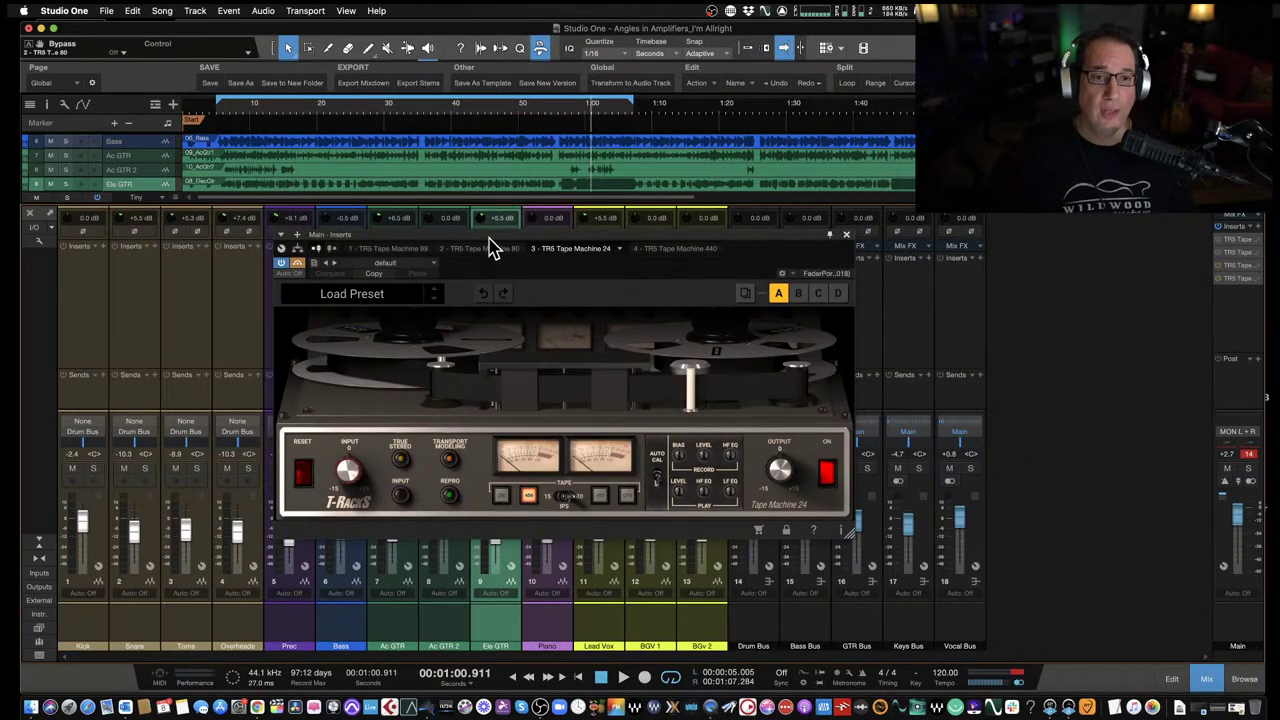
pyautogui.moveTo(490, 240); pyautogui.dragTo(459, 228)
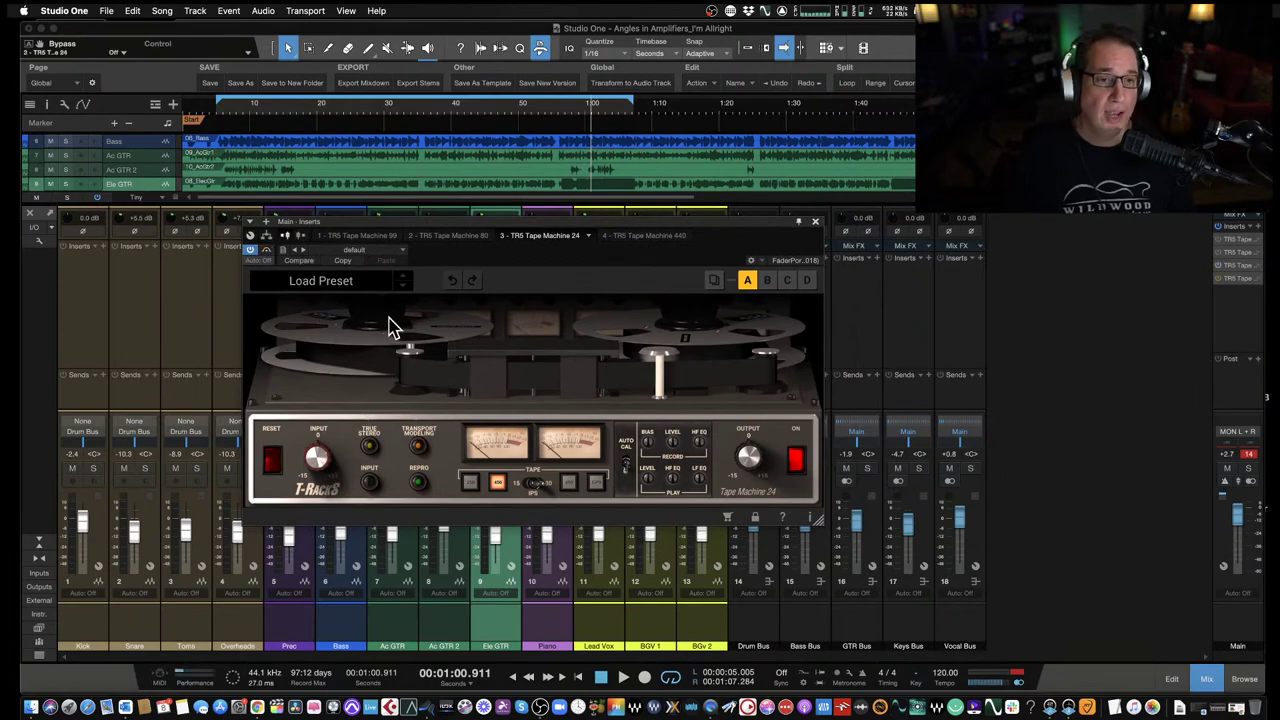
pyautogui.moveTo(429, 223); pyautogui.dragTo(408, 202)
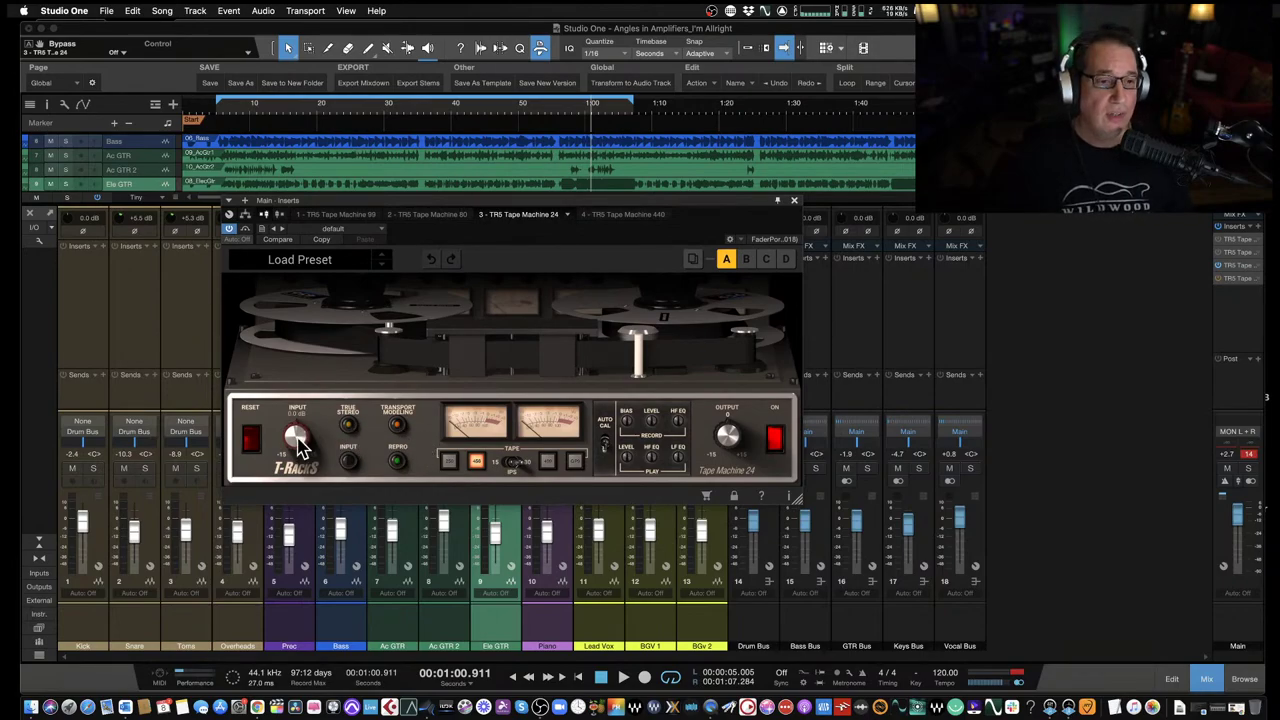
# Show Tape Machine 24's True Stereo, step through tape formulas 250, 456, 499 and GP9, and leave formula 250 at 30 ips.
pyautogui.click(348, 427)
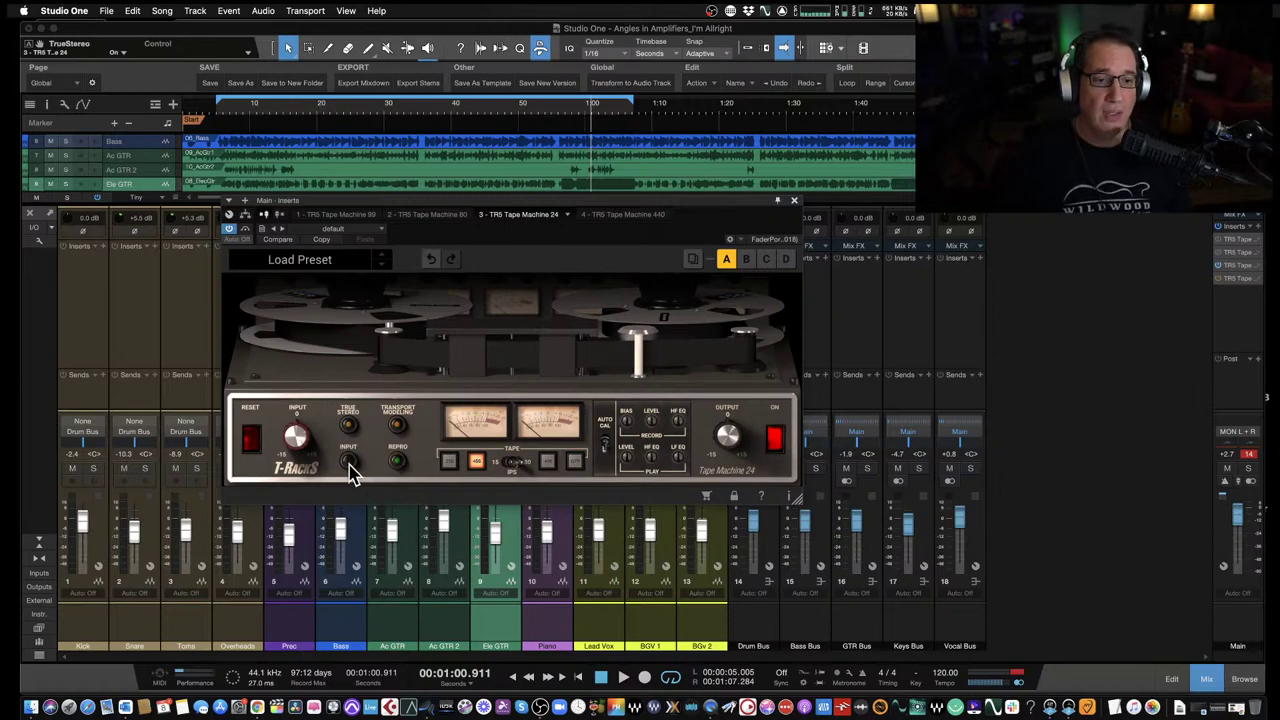
pyautogui.click(451, 464)
pyautogui.click(476, 465)
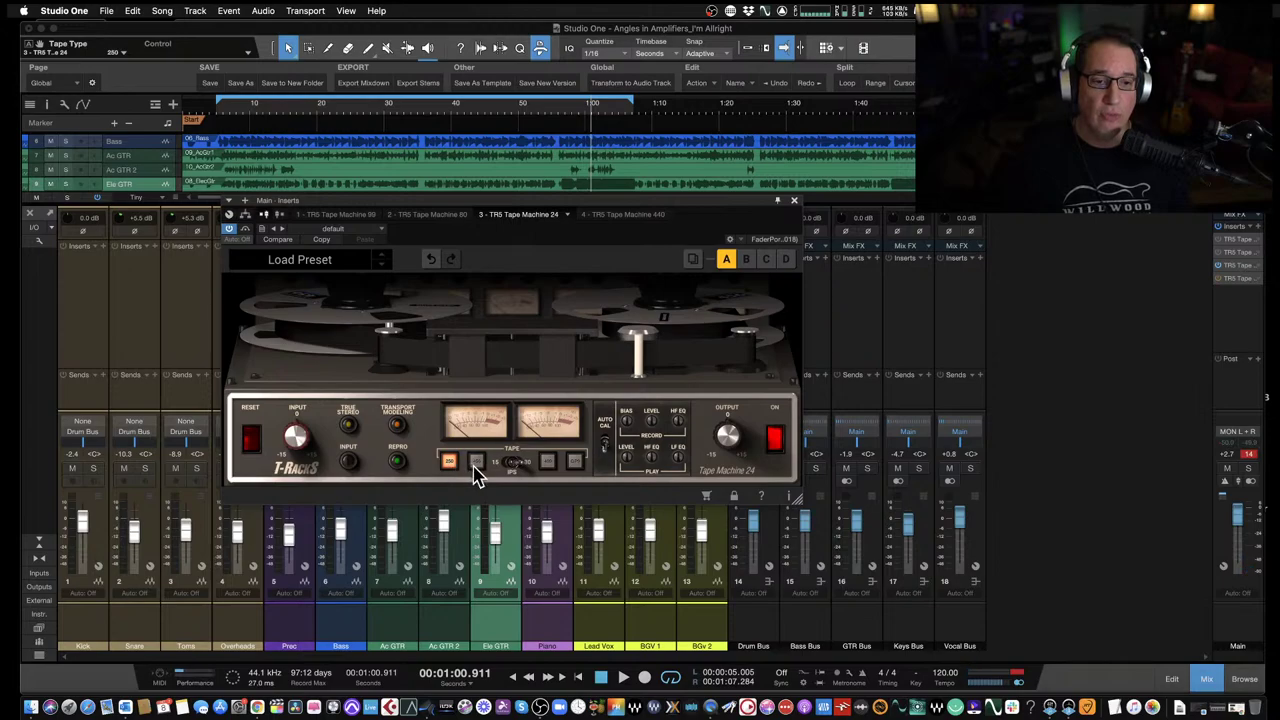
pyautogui.click(546, 463)
pyautogui.click(574, 462)
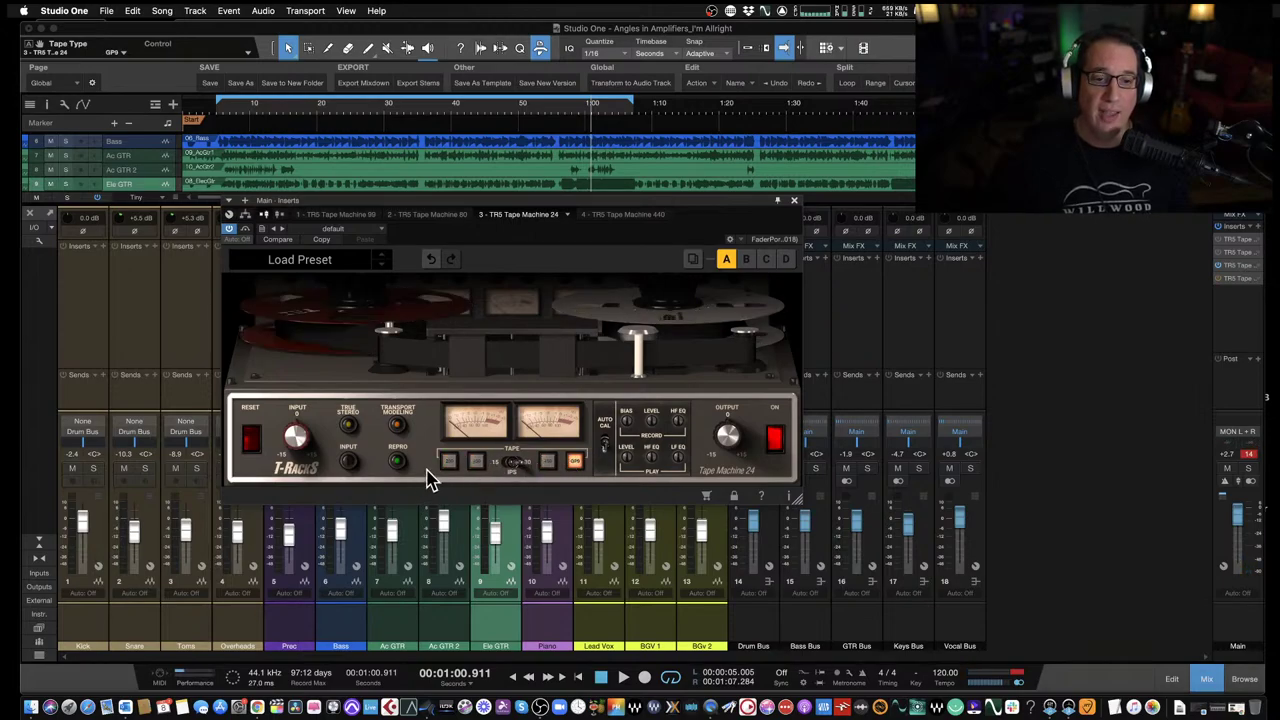
pyautogui.click(512, 466)
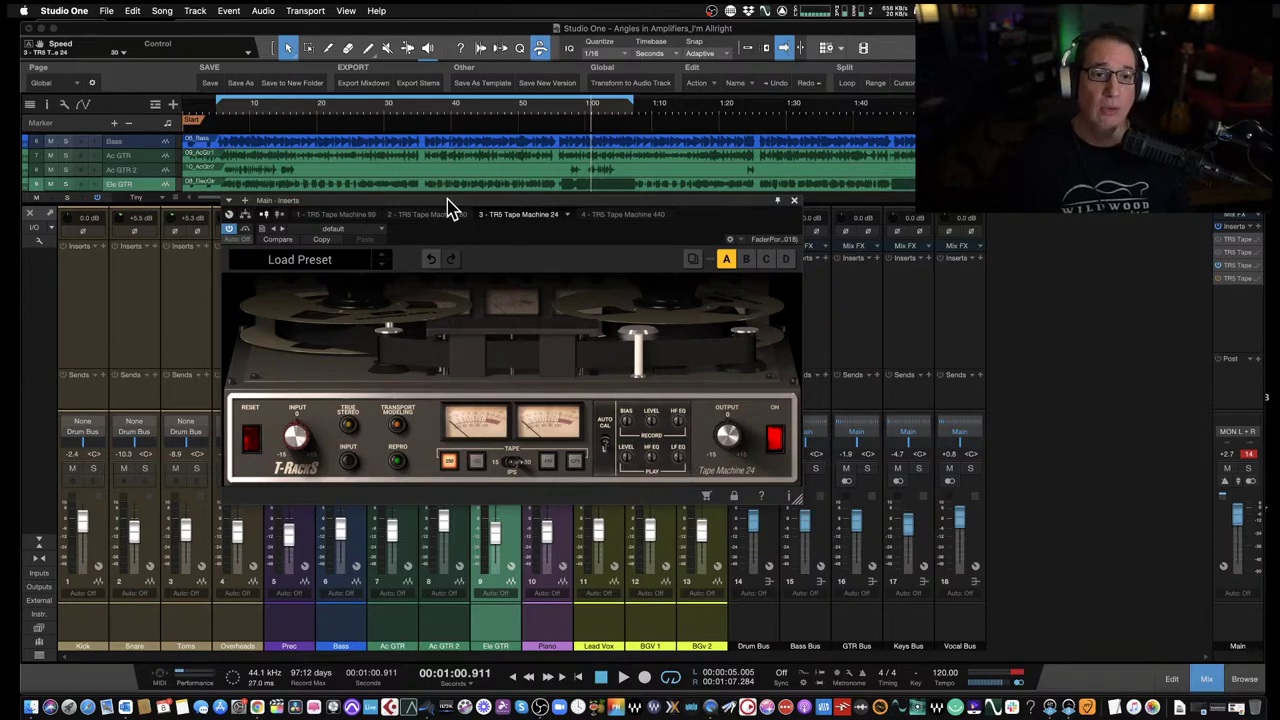
# Play the song from its start and set Tape Machine 24's input to about 11.8 dB and output to about -10 dB.
pyautogui.moveTo(446, 200); pyautogui.dragTo(444, 210)
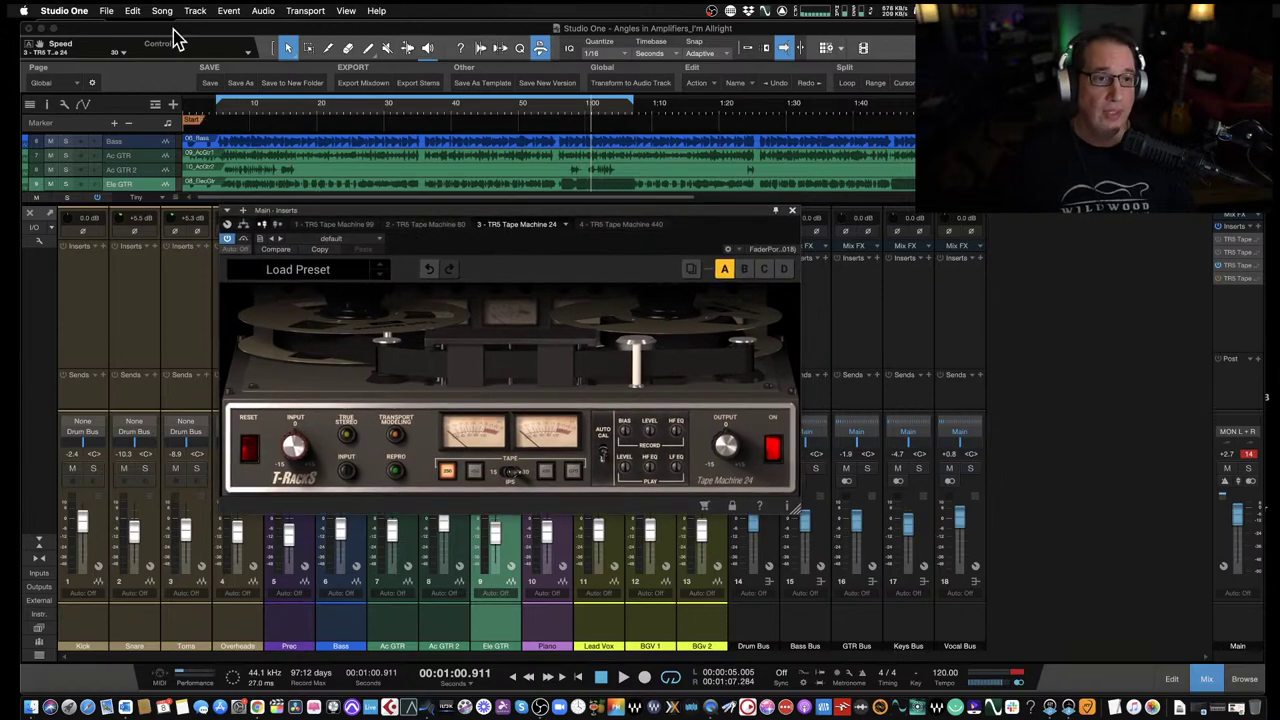
pyautogui.click(225, 117)
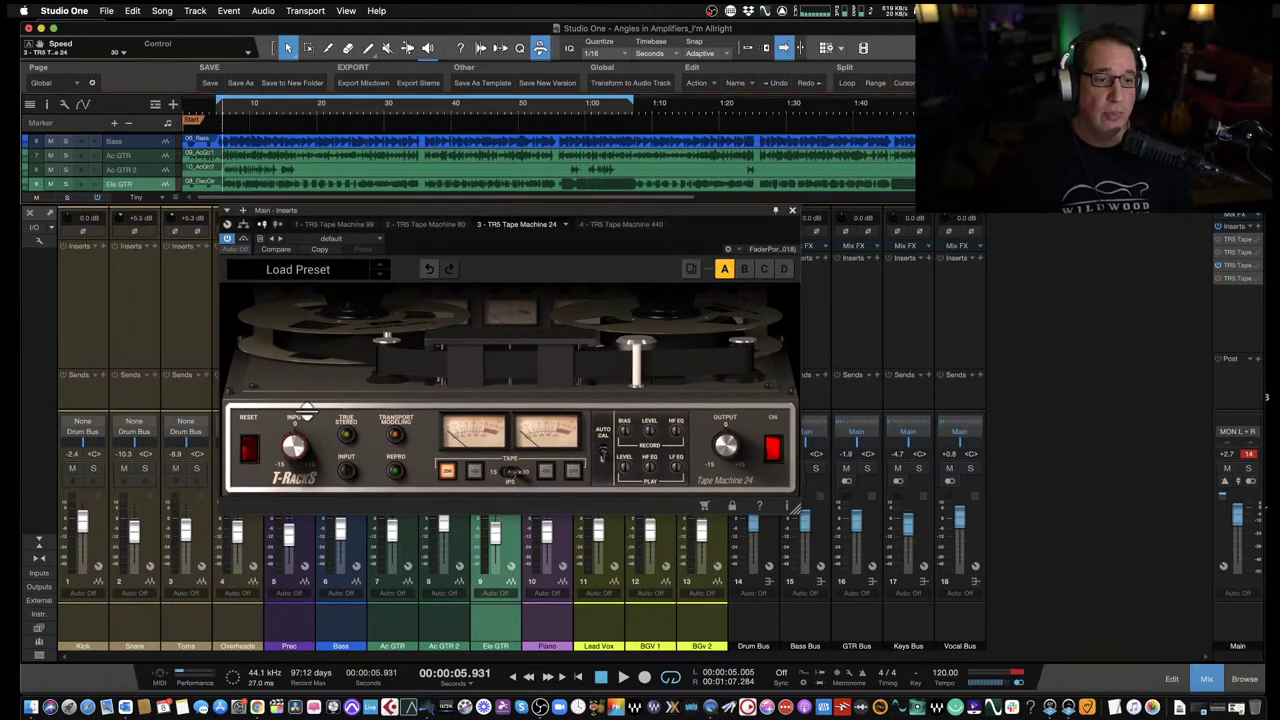
pyautogui.press('space')
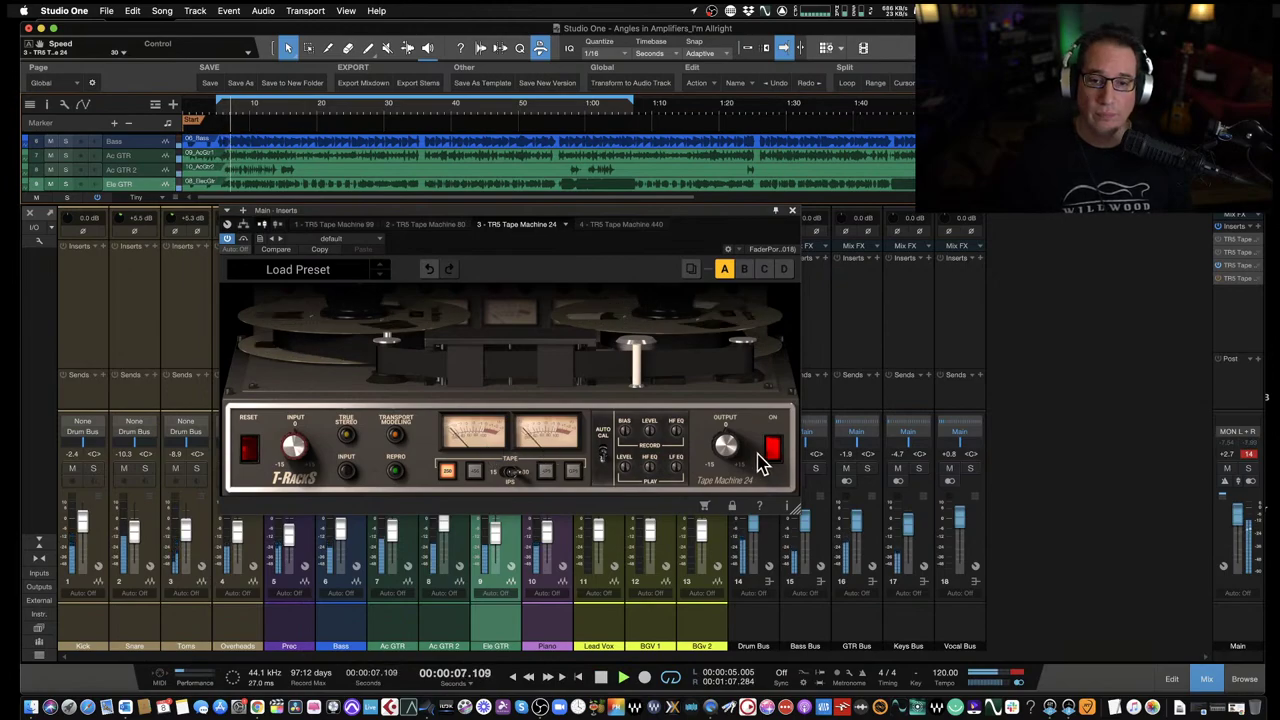
pyautogui.moveTo(726, 450); pyautogui.dragTo(712, 502)
pyautogui.moveTo(271, 471); pyautogui.dragTo(293, 392)
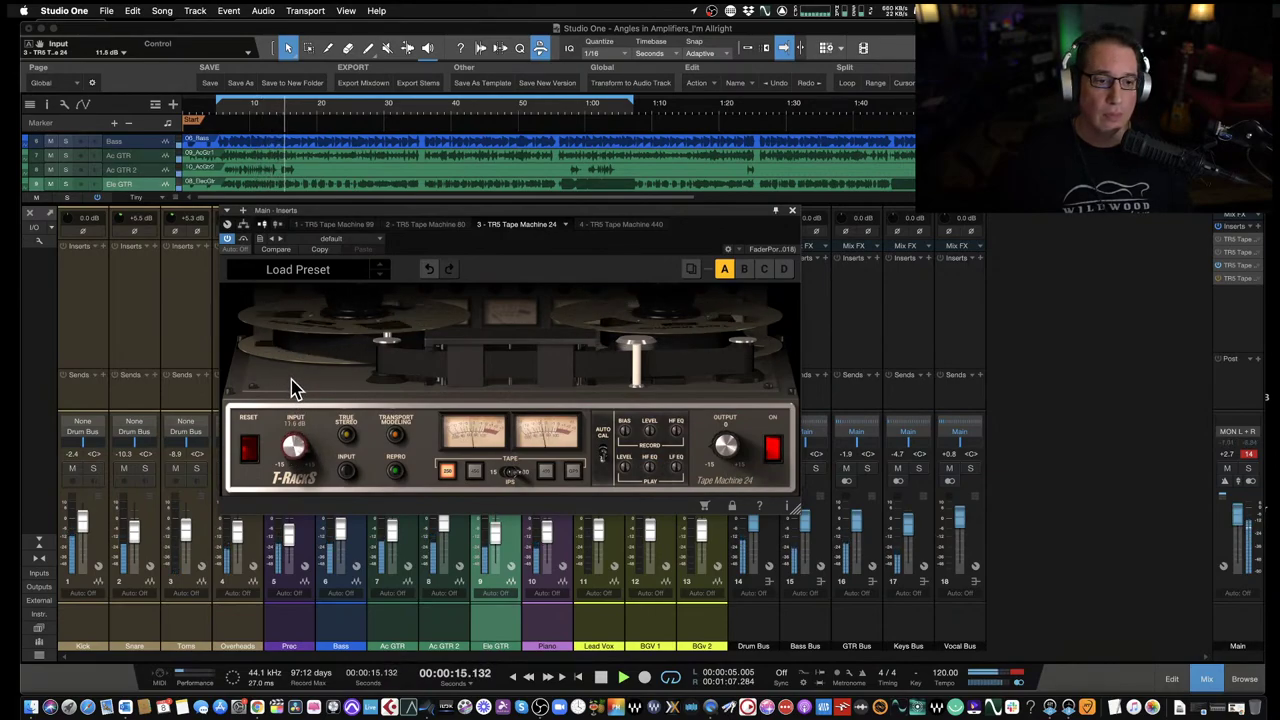
pyautogui.moveTo(724, 442)
pyautogui.mouseDown()
pyautogui.moveTo(749, 471)
pyautogui.moveTo(728, 452)
pyautogui.mouseUp()
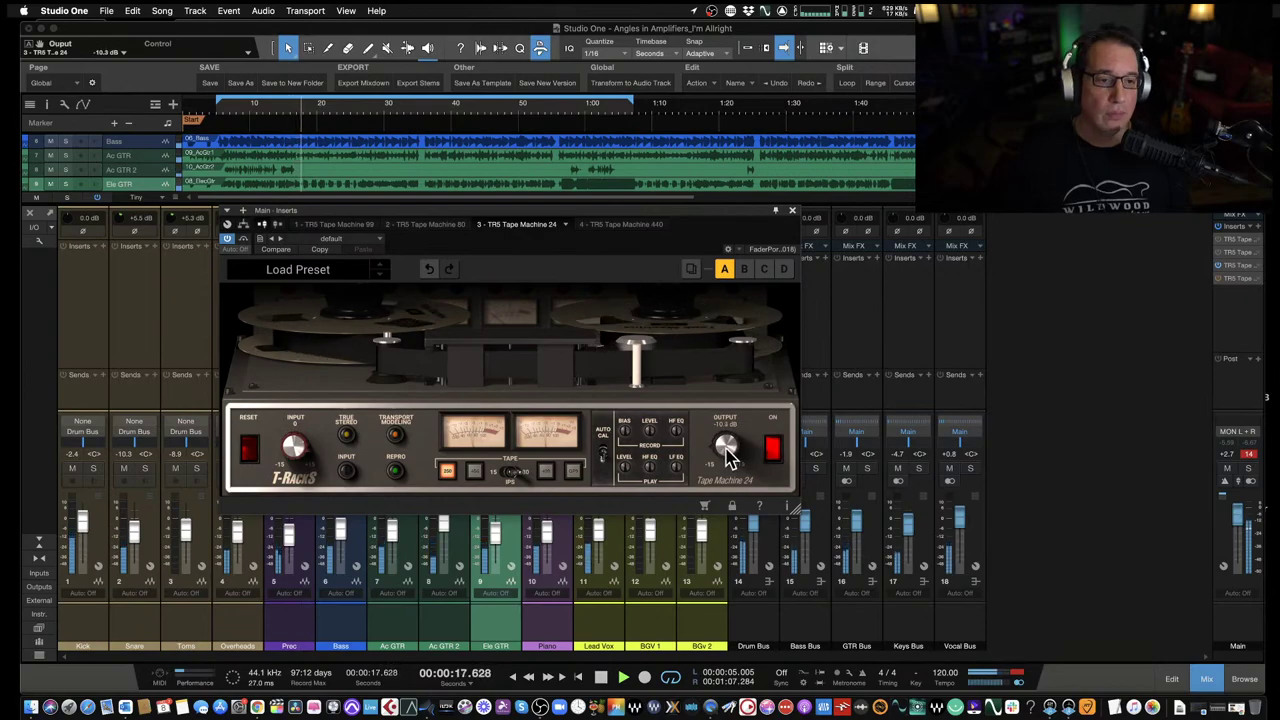
# Compare Tape Machine 24 with bypass, and audition the tape formulas 456, 499 and GP9 during playback.
pyautogui.click(244, 240)
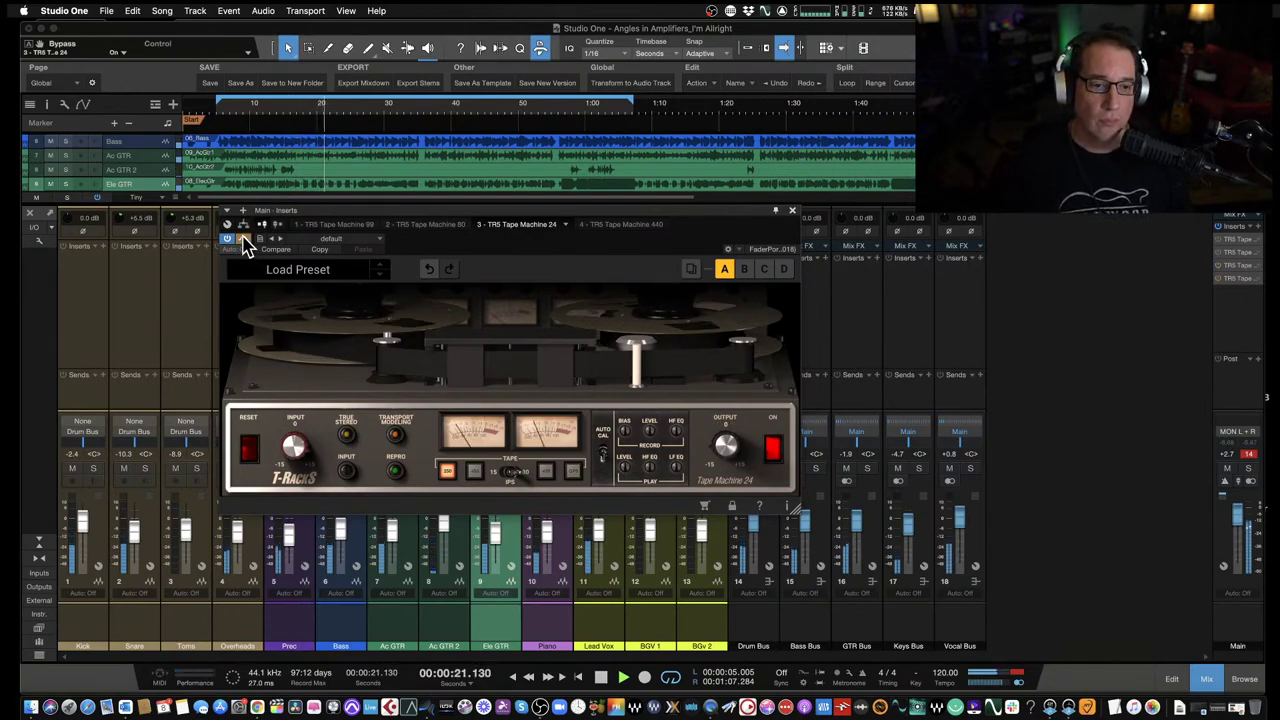
pyautogui.click(244, 240)
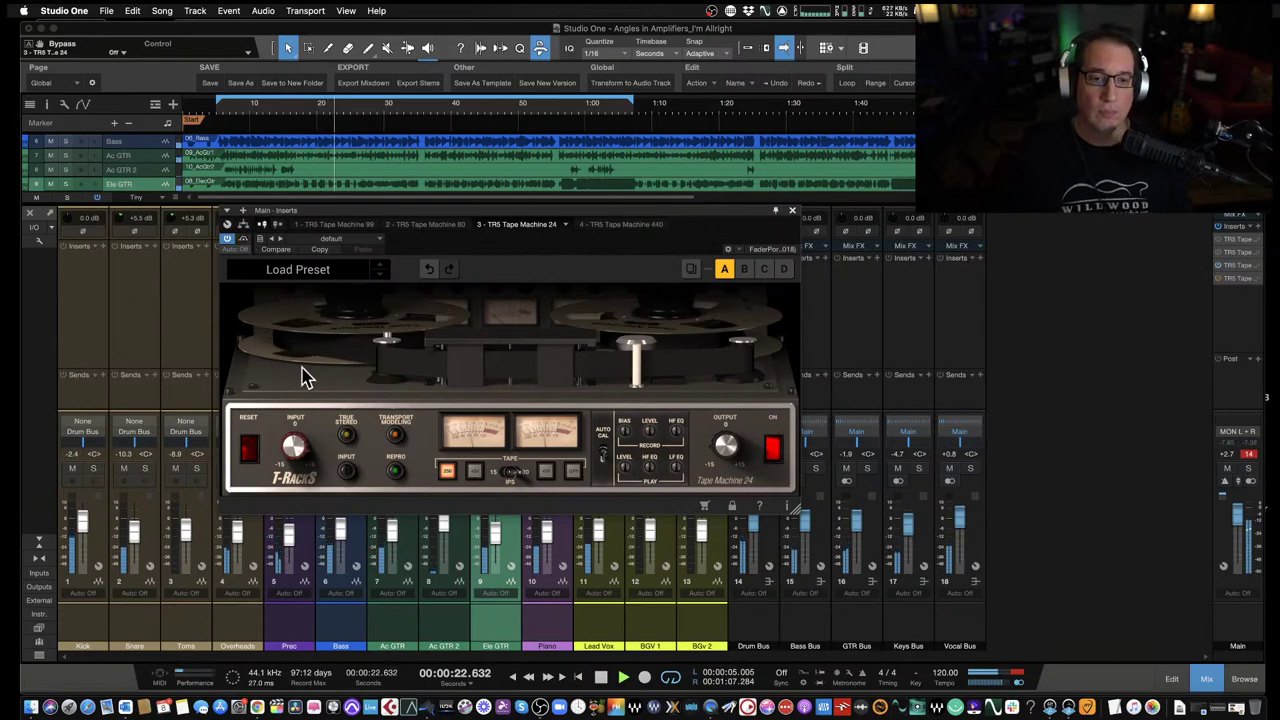
pyautogui.click(475, 472)
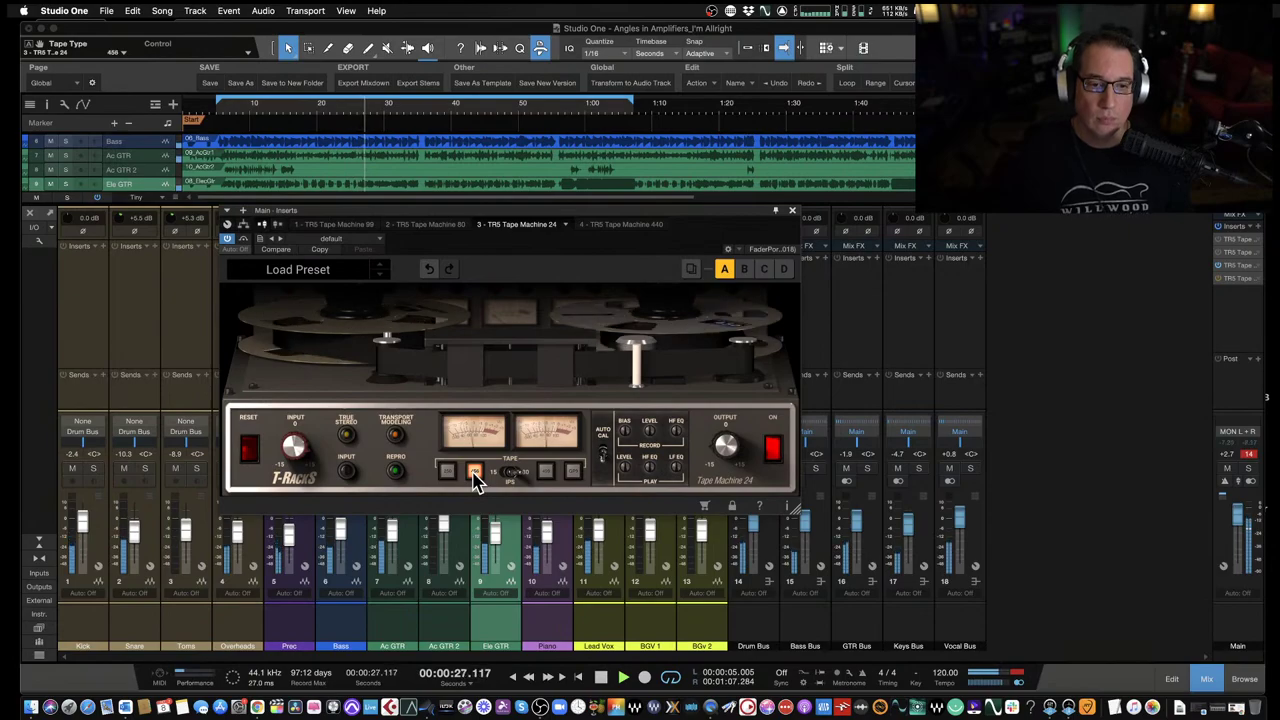
pyautogui.click(546, 473)
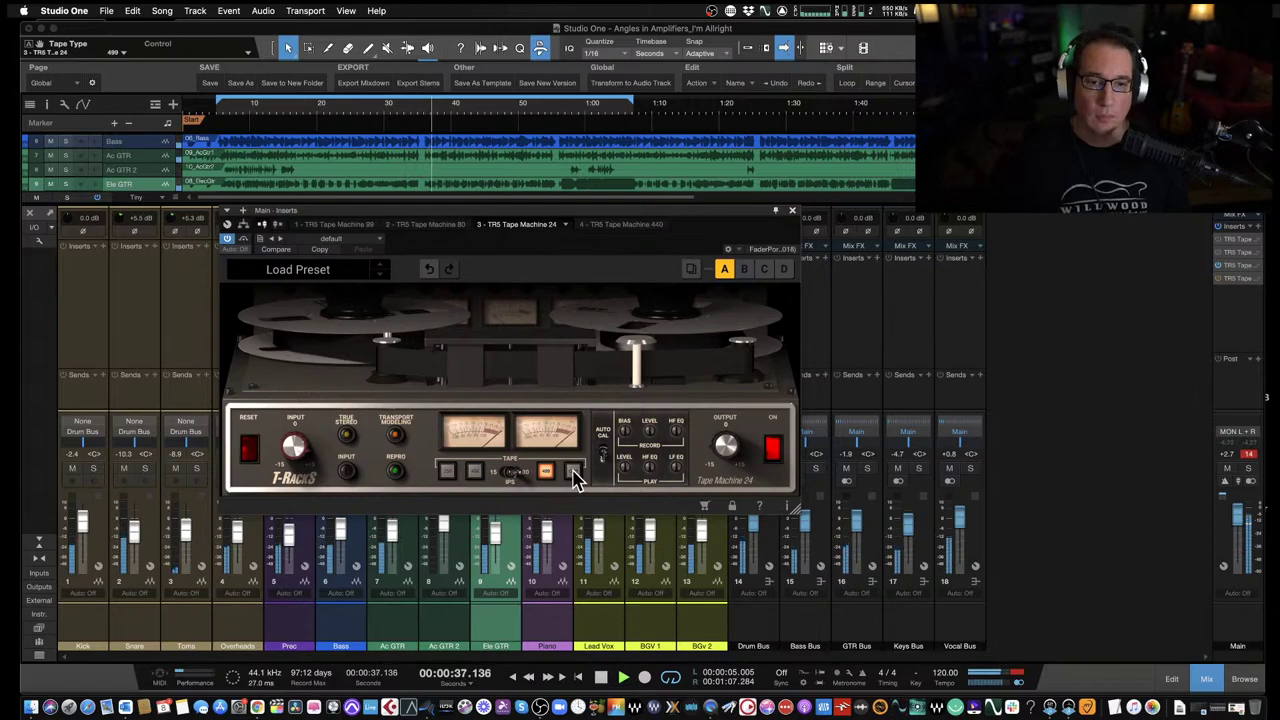
pyautogui.click(573, 472)
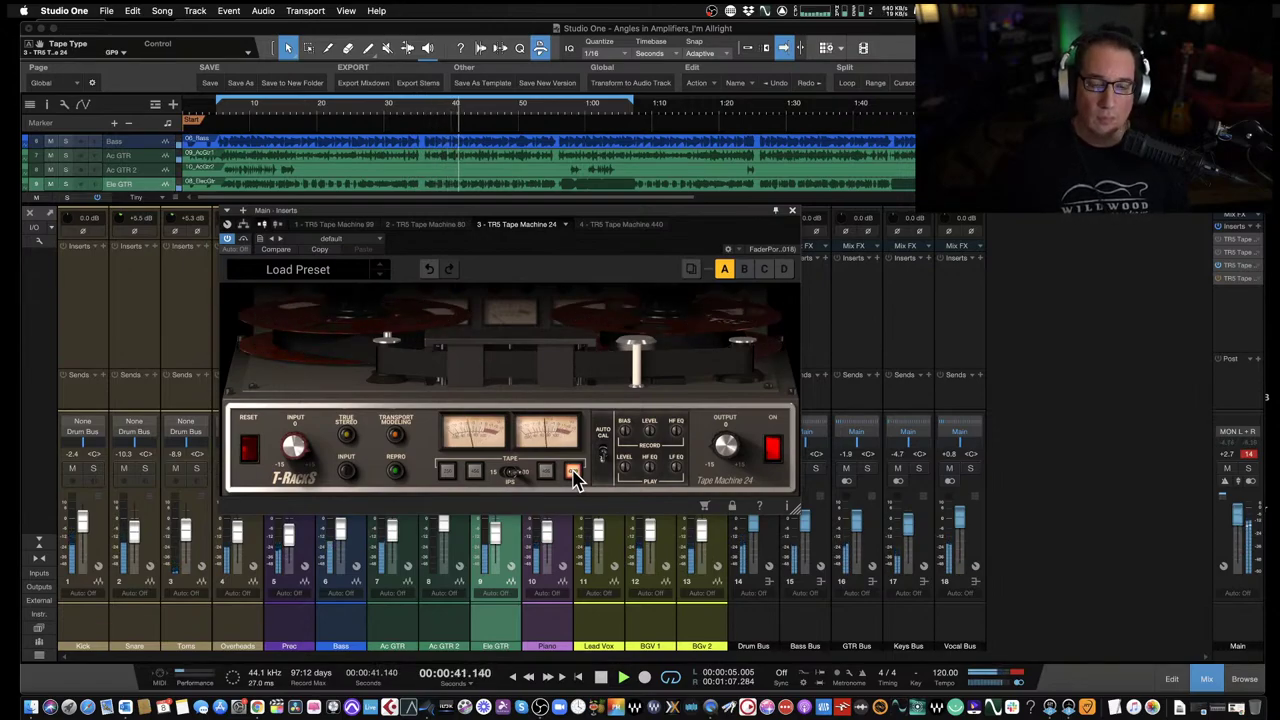
# Clear the Main bus clip indicator and lower the Main fader to about +1.8 dB.
pyautogui.click(1248, 456)
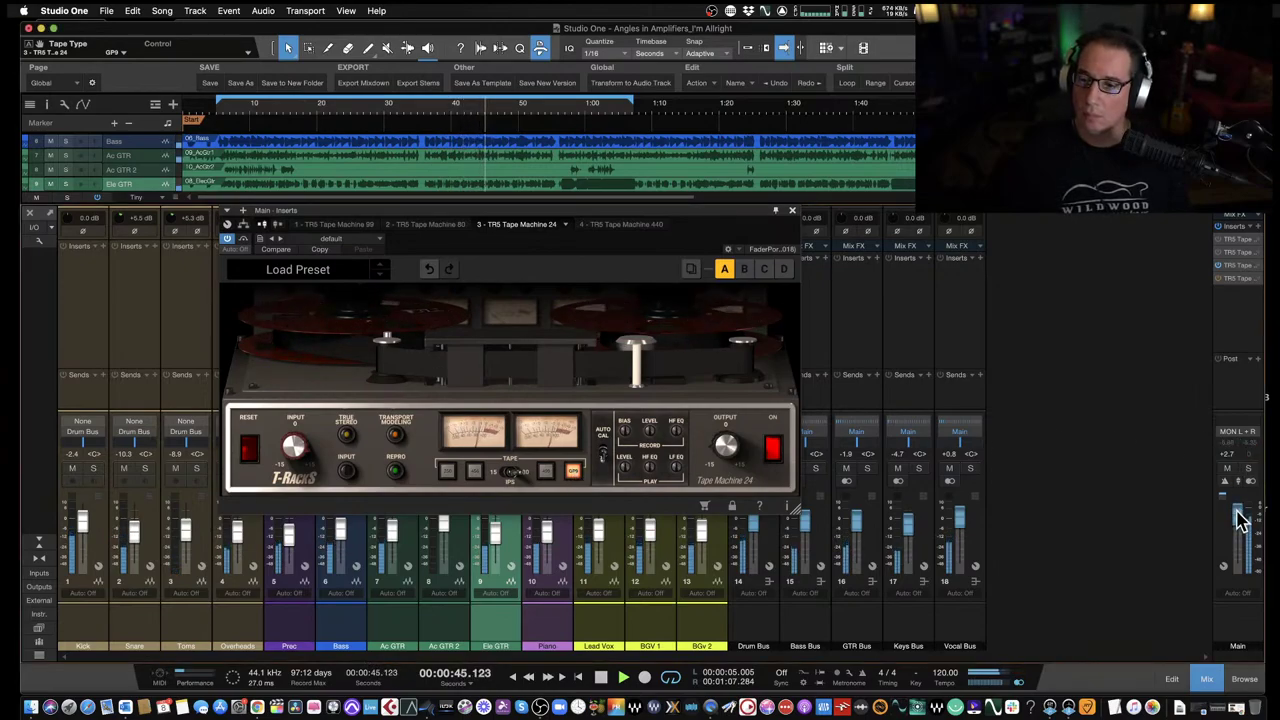
pyautogui.scroll(-2, 1238, 520)
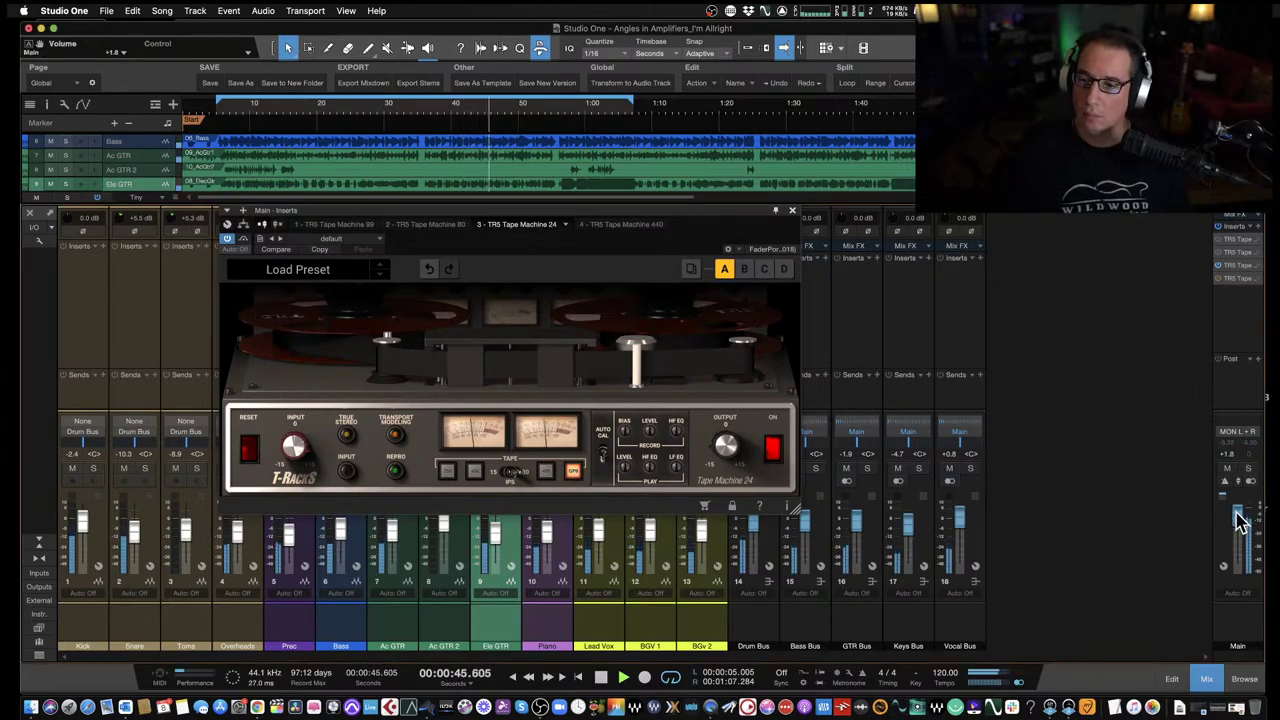
# Compare tape formulas 499, 250 and GP9 during playback, and step through 250 and 499 again while stopped, ending on GP9.
pyautogui.click(546, 472)
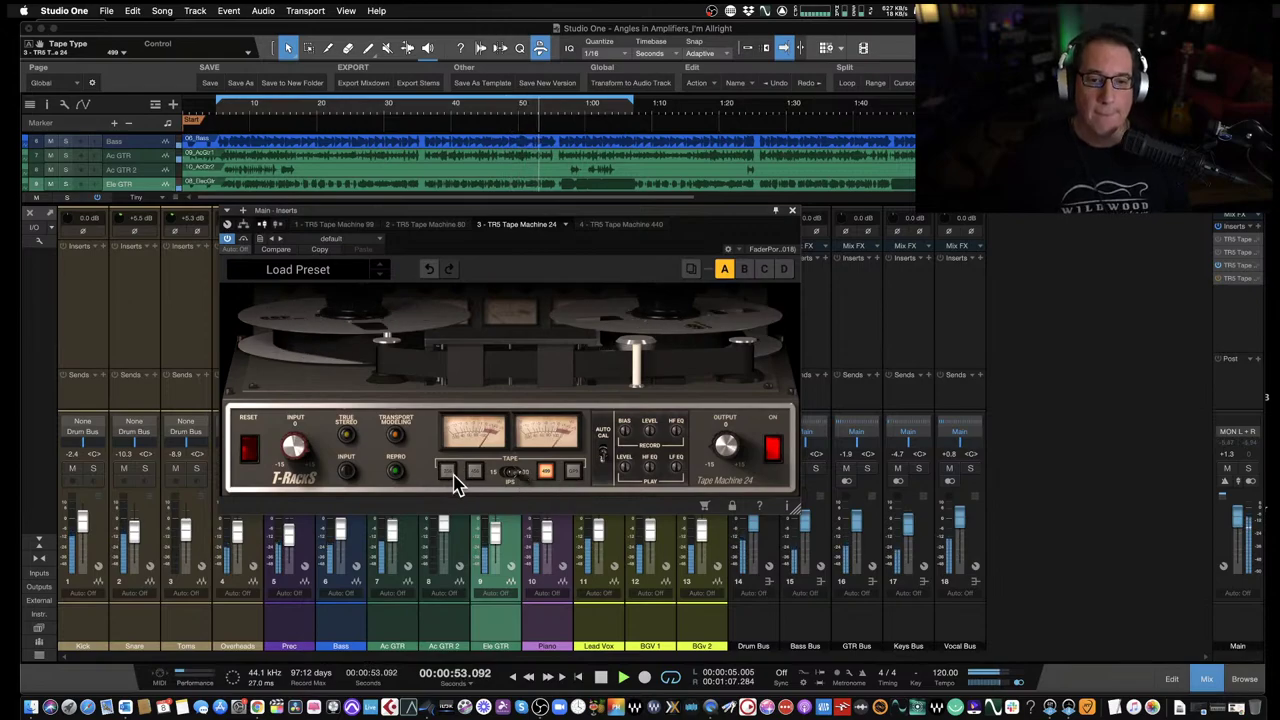
pyautogui.click(447, 472)
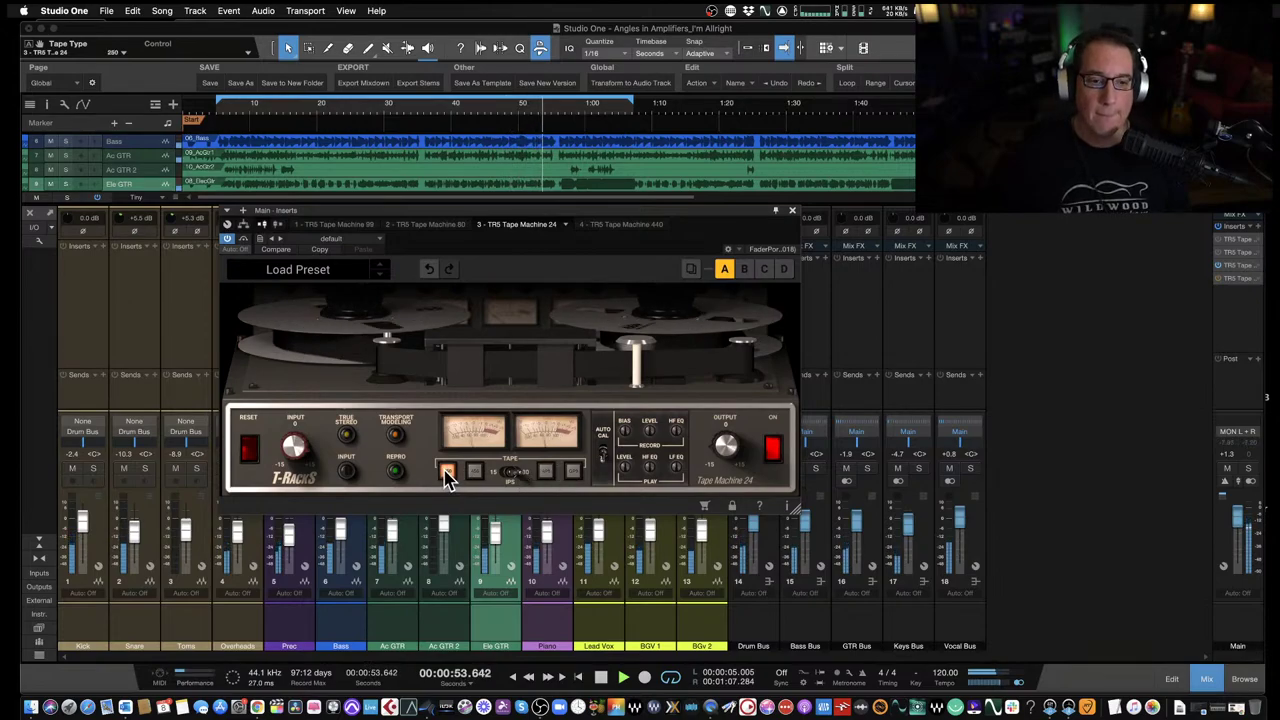
pyautogui.click(573, 472)
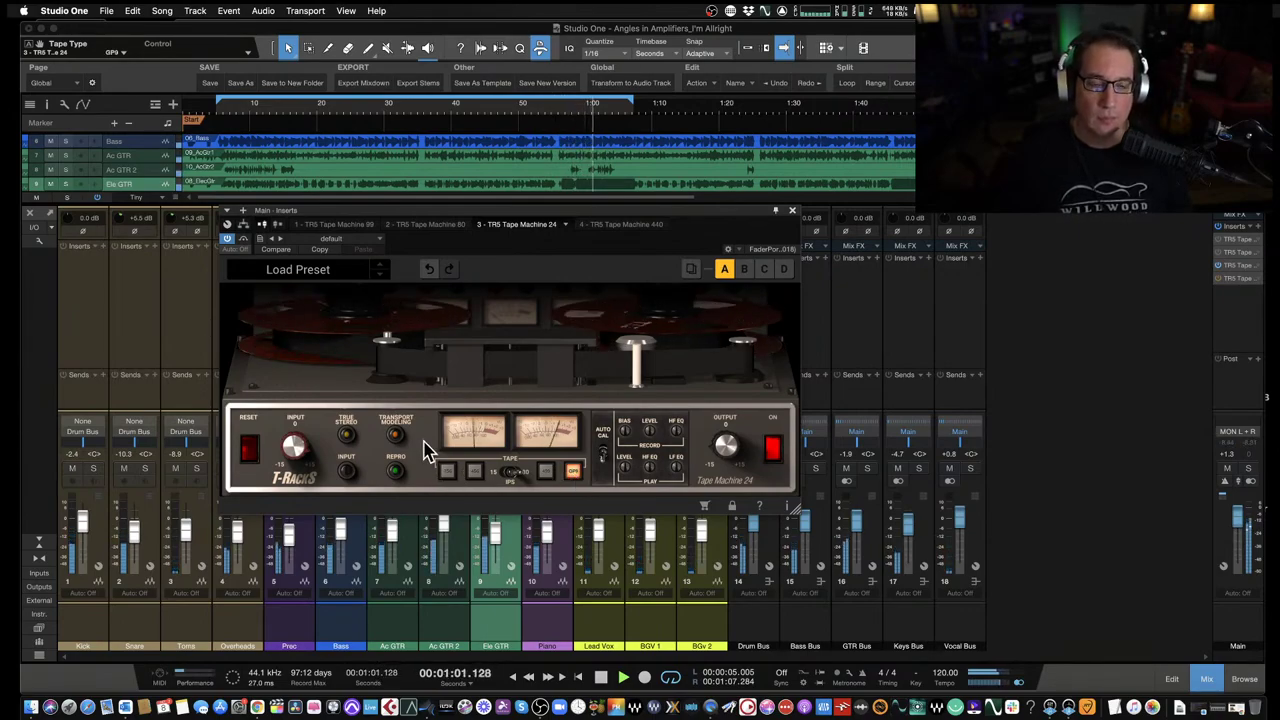
pyautogui.moveTo(545, 220); pyautogui.dragTo(541, 224)
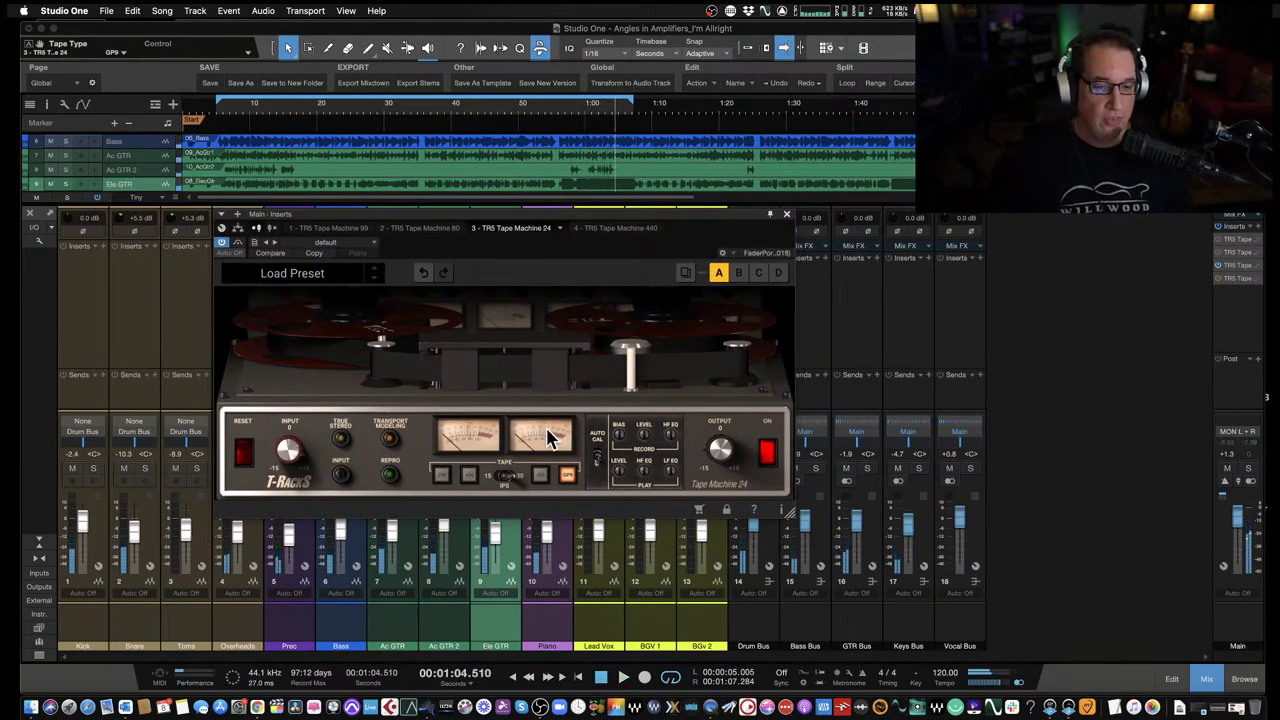
pyautogui.click(442, 476)
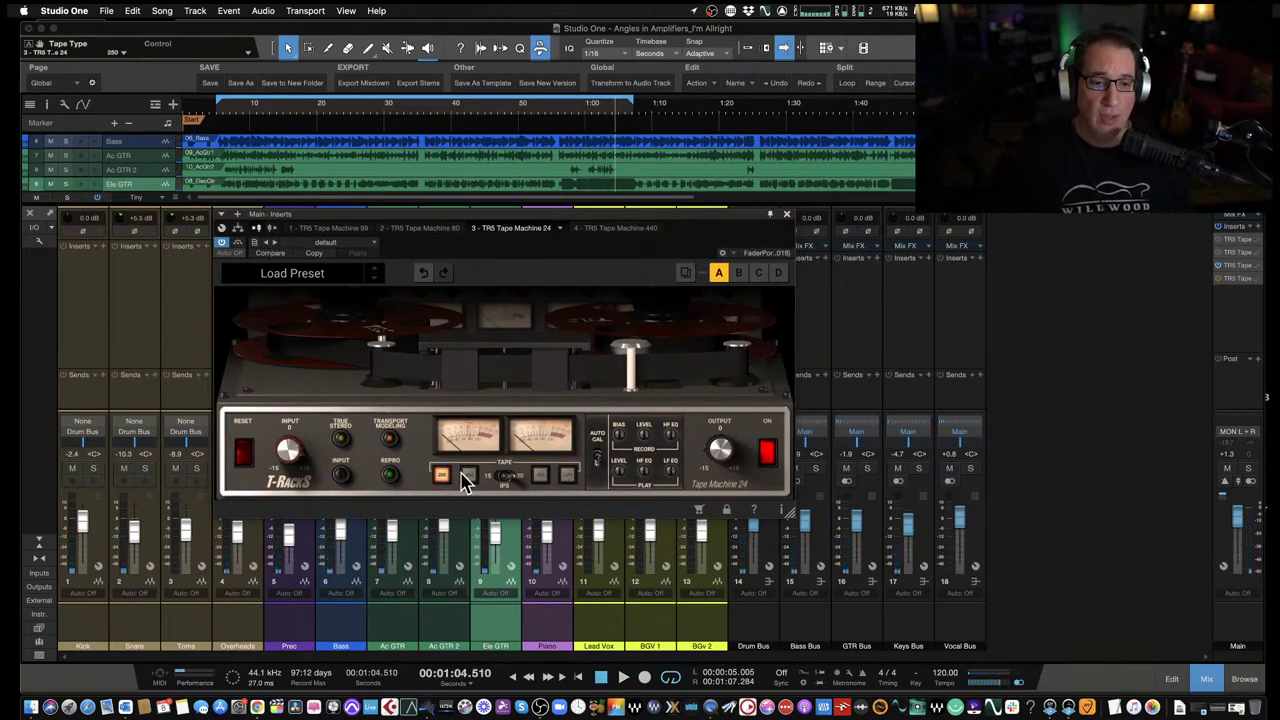
pyautogui.click(541, 477)
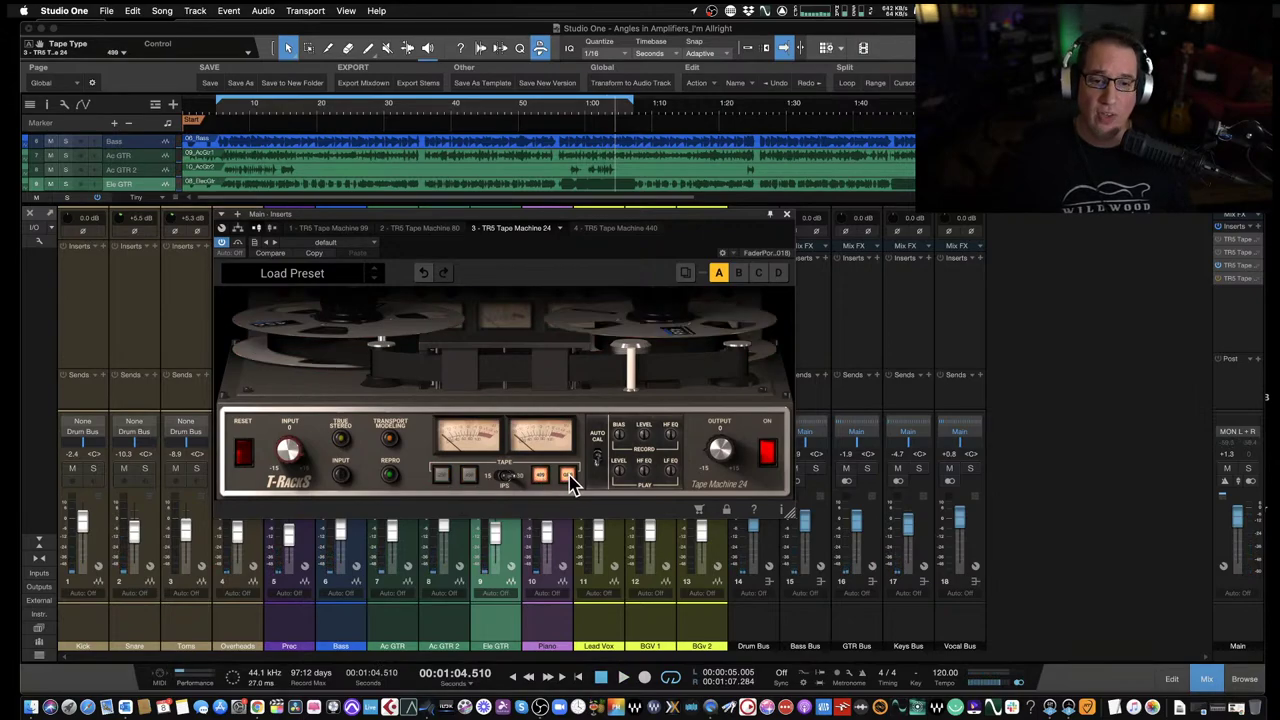
pyautogui.click(567, 477)
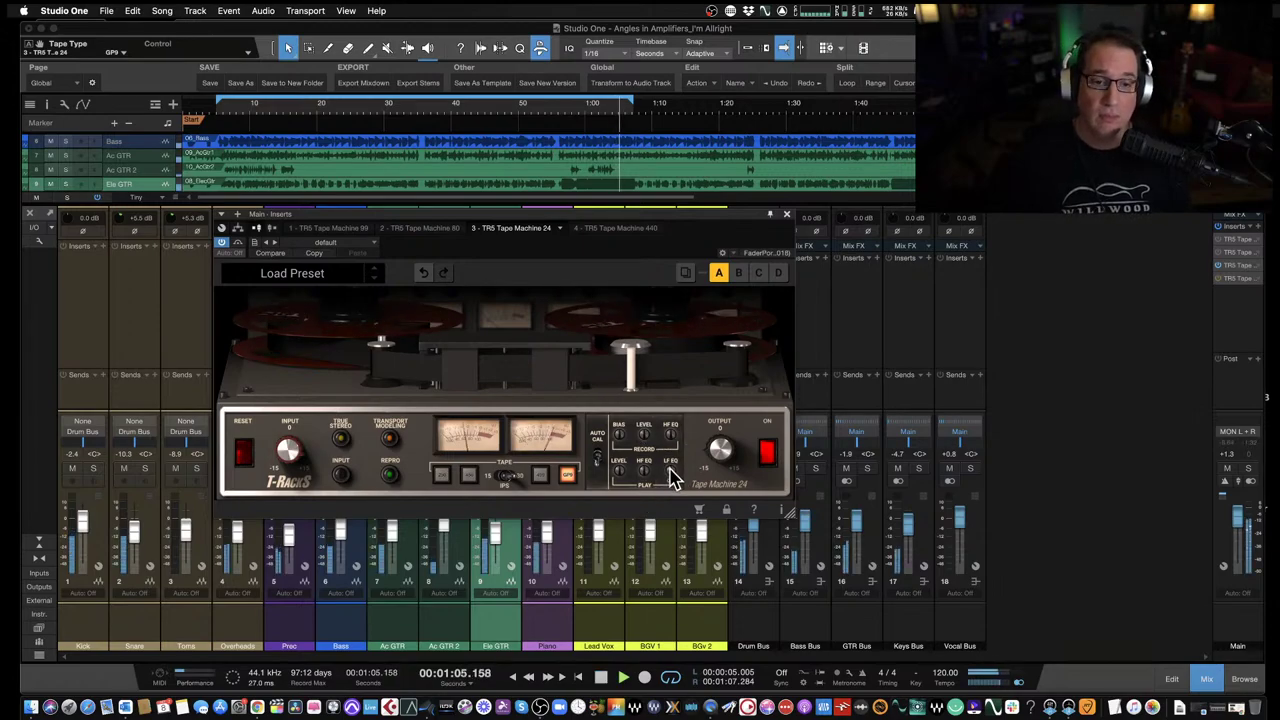
# During playback, set Tape Machine 24's play HF EQ to about 0.8 and play LF EQ to about 0.7, comparing with bypass.
pyautogui.moveTo(669, 473); pyautogui.dragTo(671, 443)
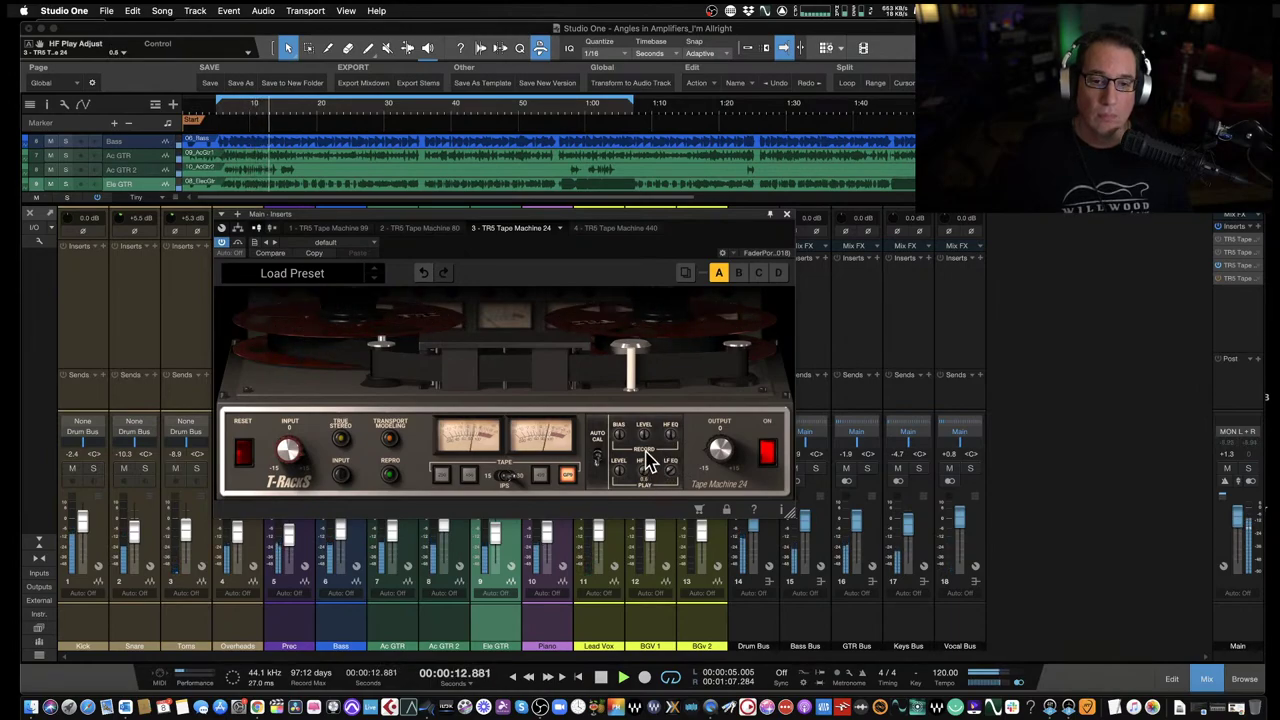
pyautogui.click(672, 436)
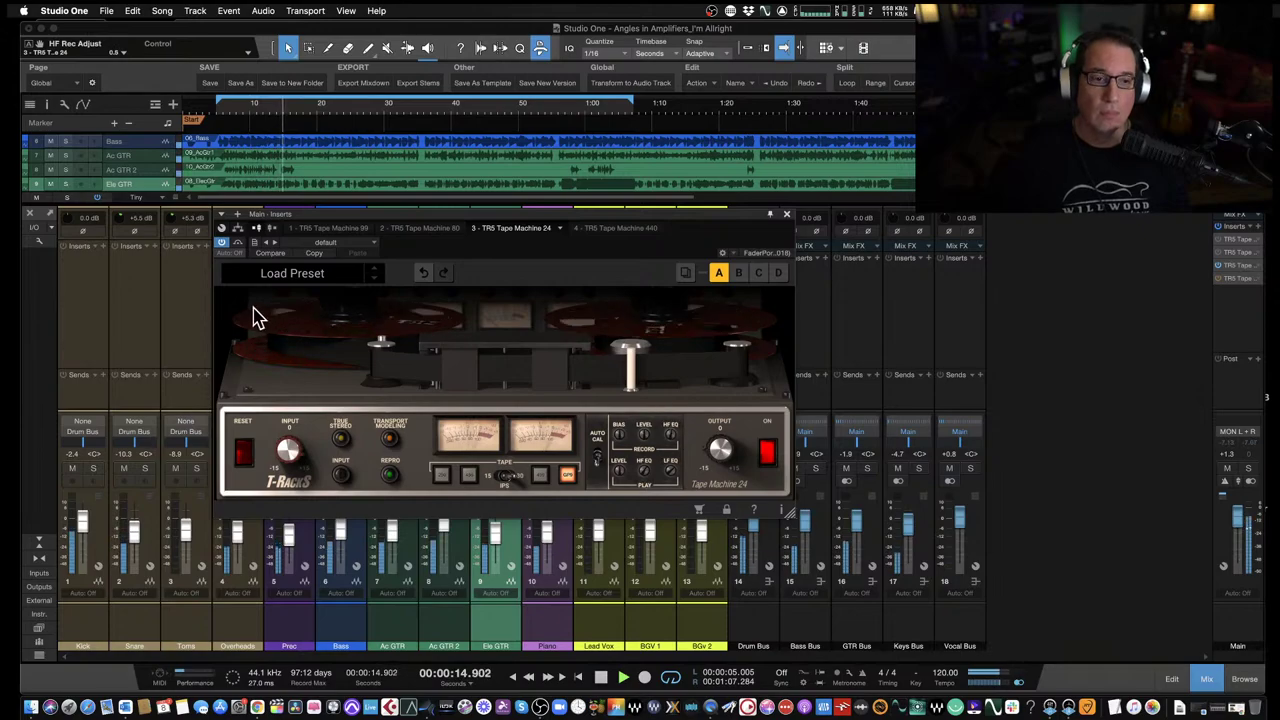
pyautogui.click(238, 244)
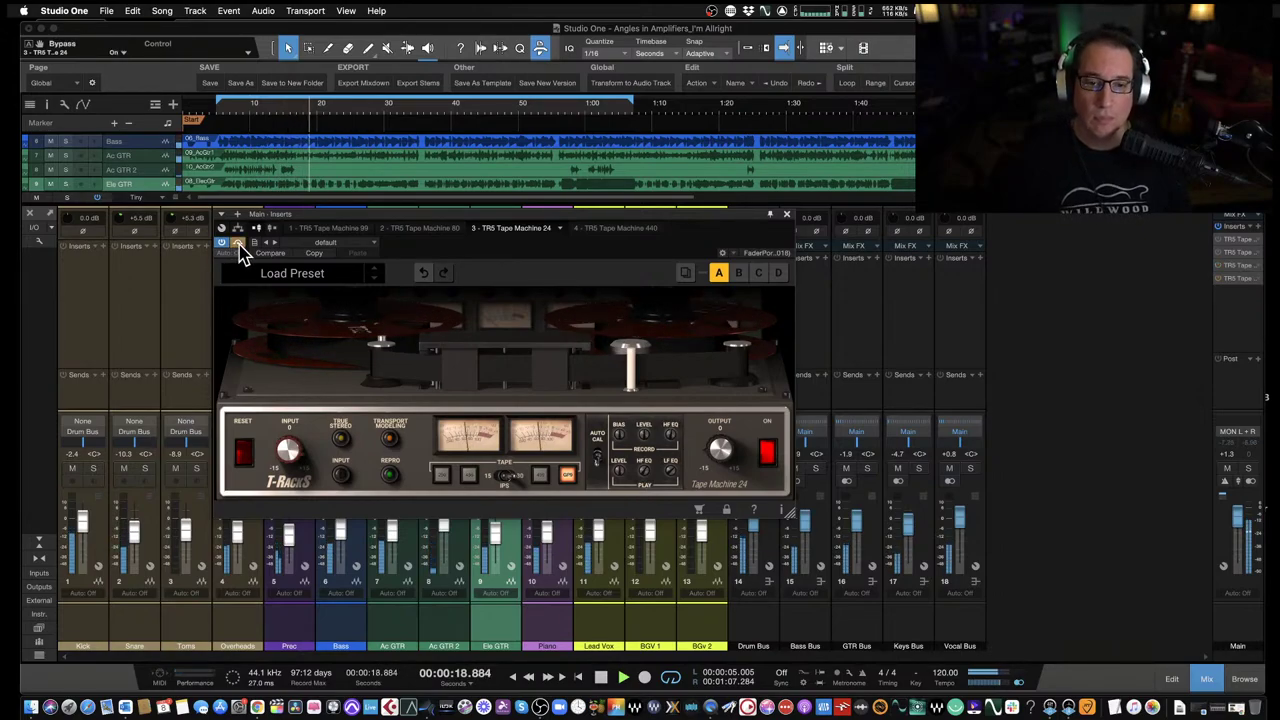
pyautogui.click(238, 244)
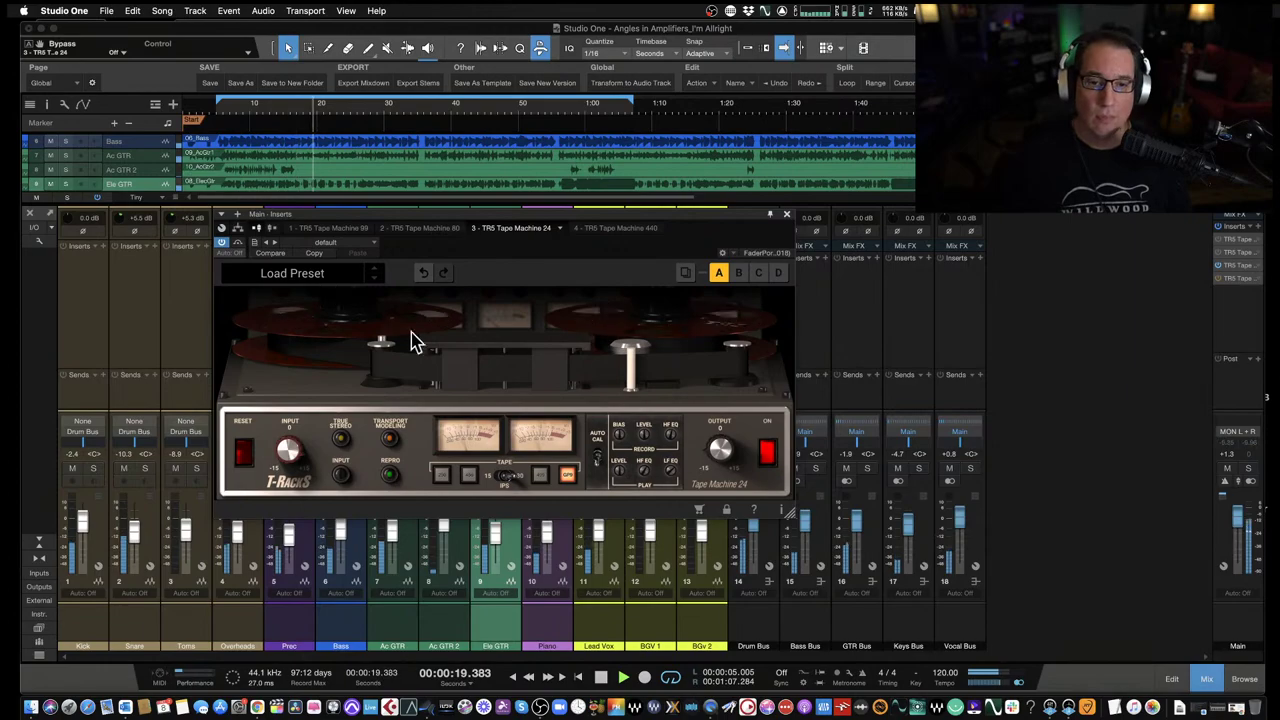
pyautogui.click(238, 244)
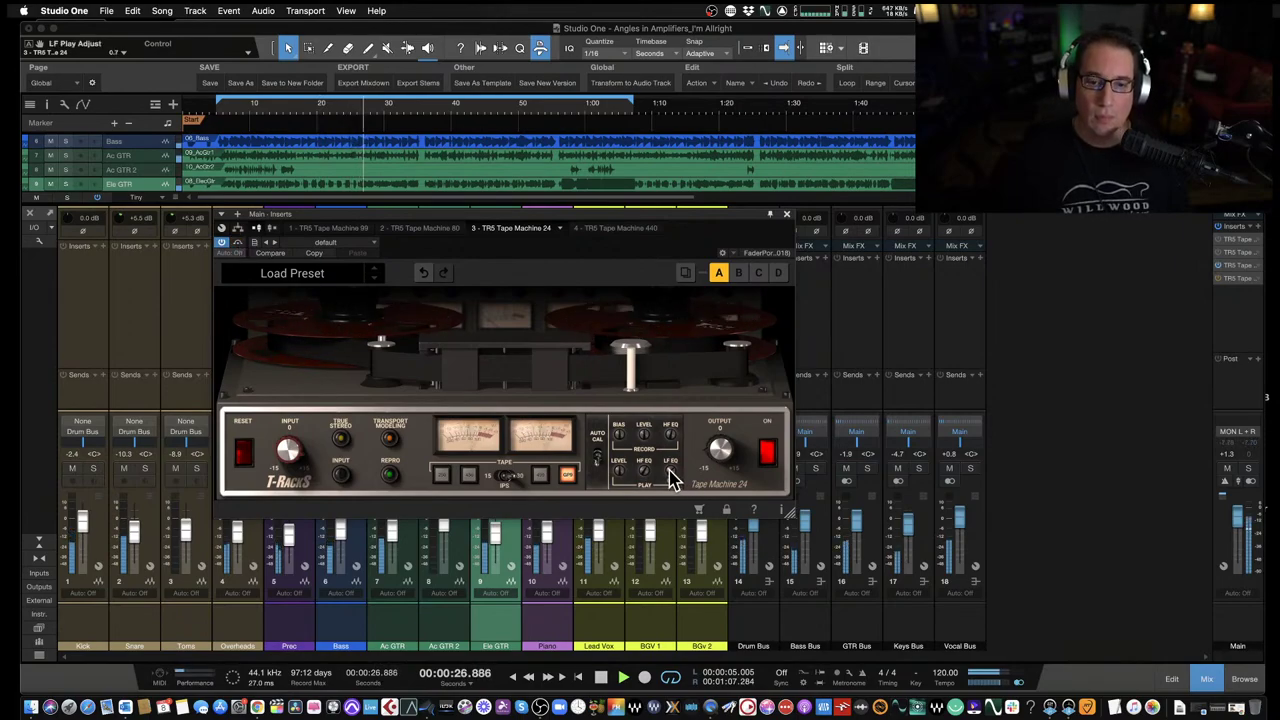
pyautogui.moveTo(672, 481); pyautogui.dragTo(672, 487)
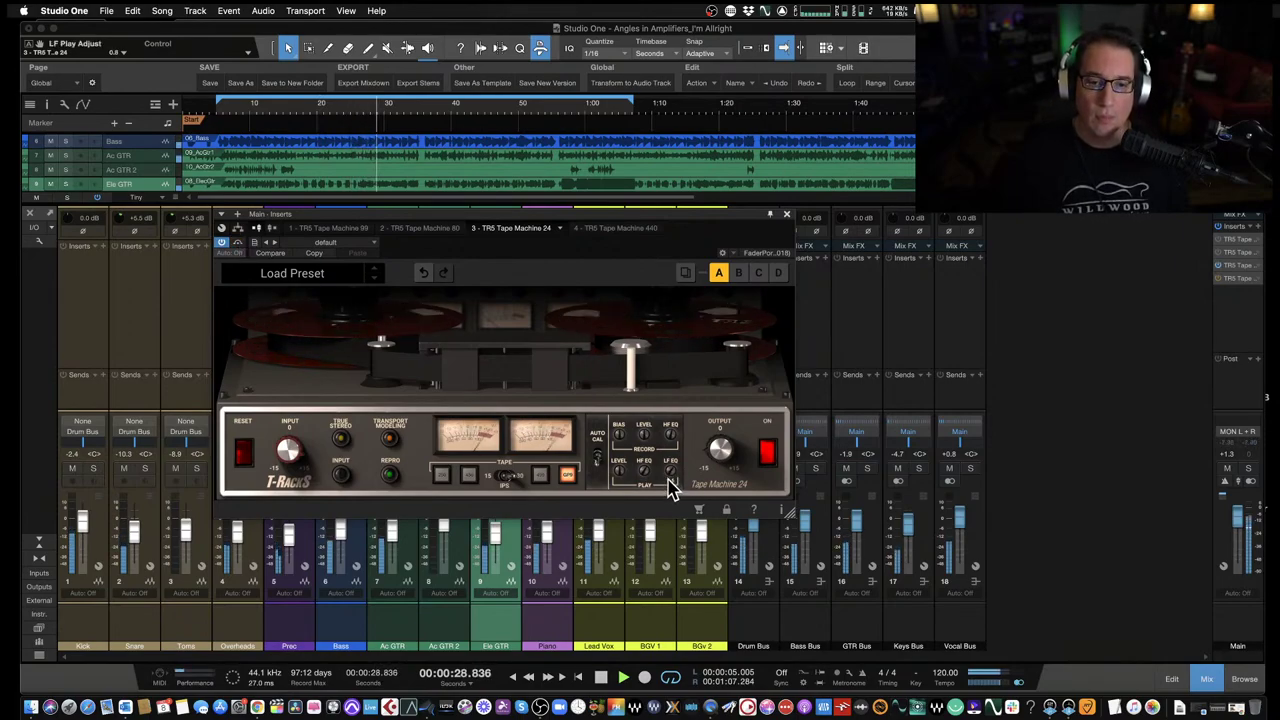
# Audition tape formulas 250, 456, 499 and GP9 in turn during playback at 30 ips, ending on GP9.
pyautogui.click(443, 477)
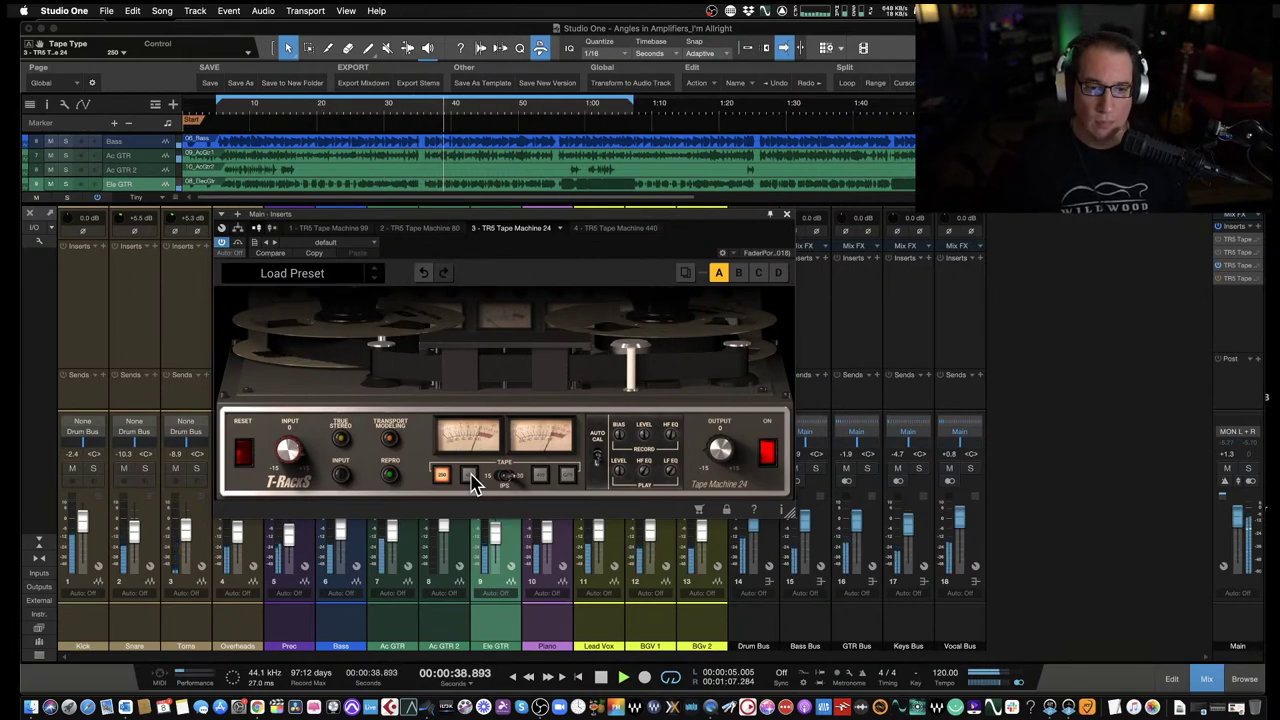
pyautogui.click(469, 476)
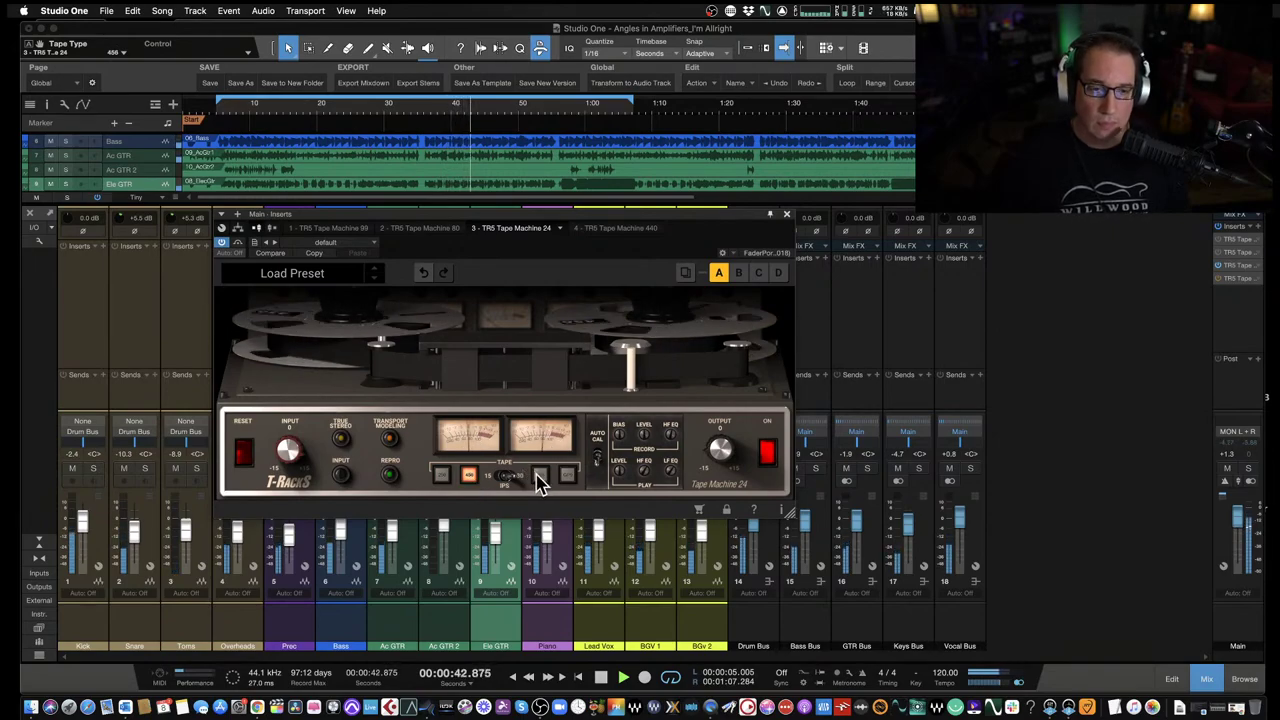
pyautogui.click(538, 477)
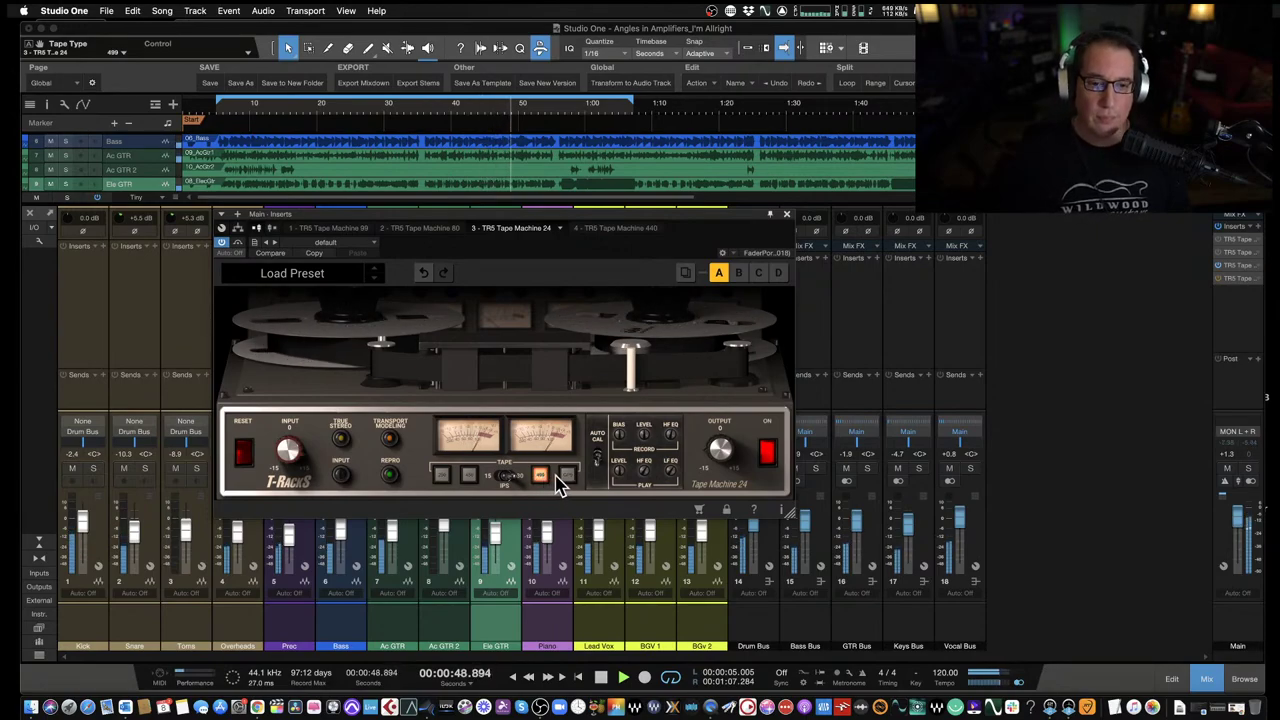
pyautogui.click(566, 476)
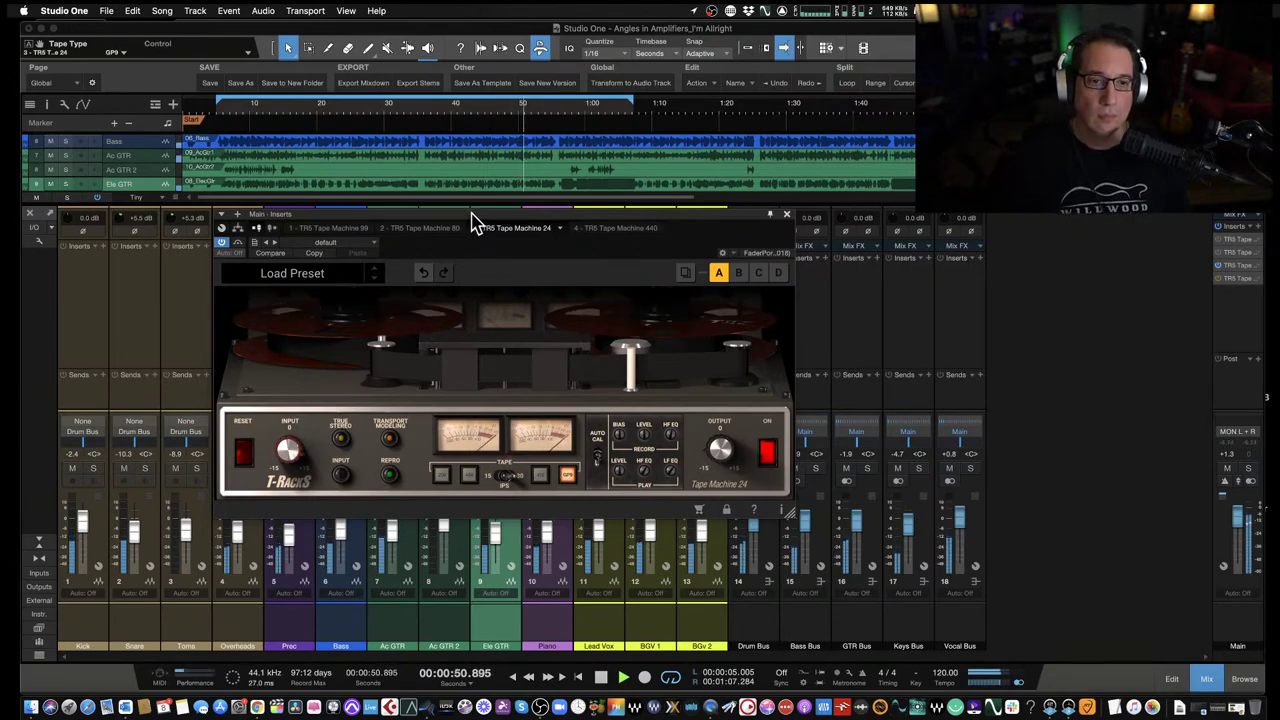
pyautogui.moveTo(471, 220); pyautogui.dragTo(466, 215)
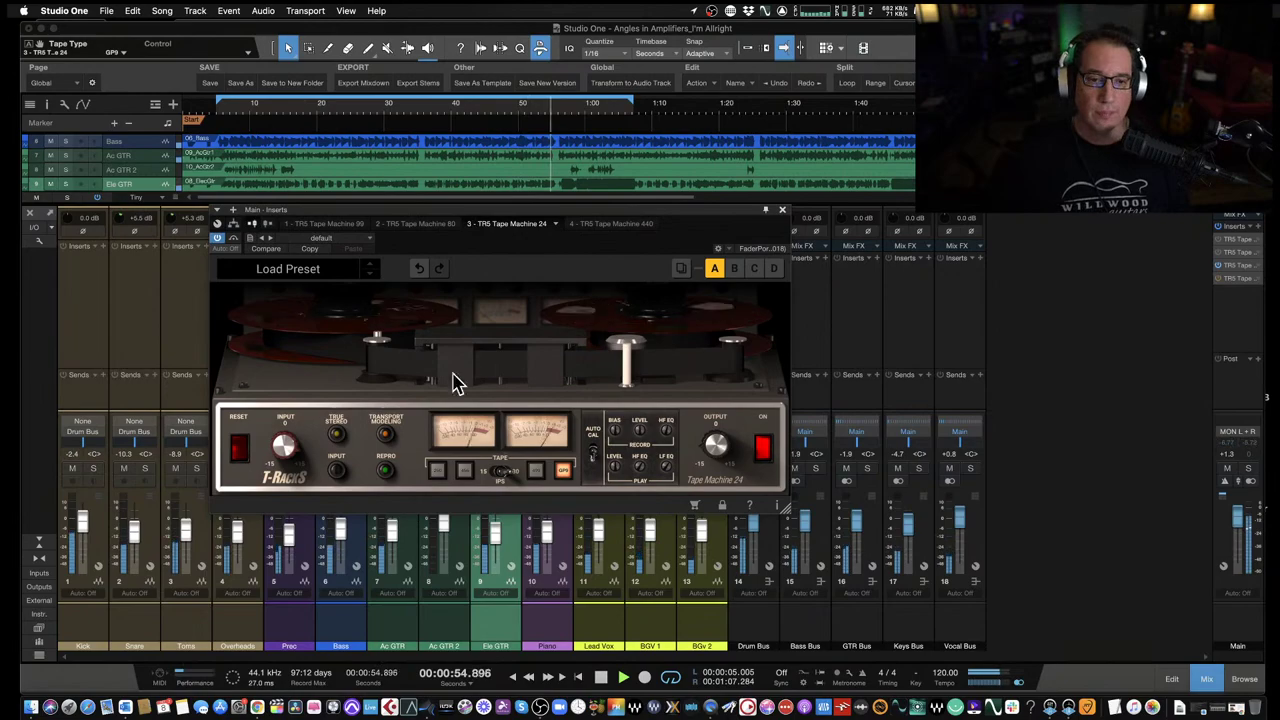
# Switch Tape Machine 24 to 15 ips and audition formulas 250, 456, 499 and GP9 again during playback.
pyautogui.click(498, 478)
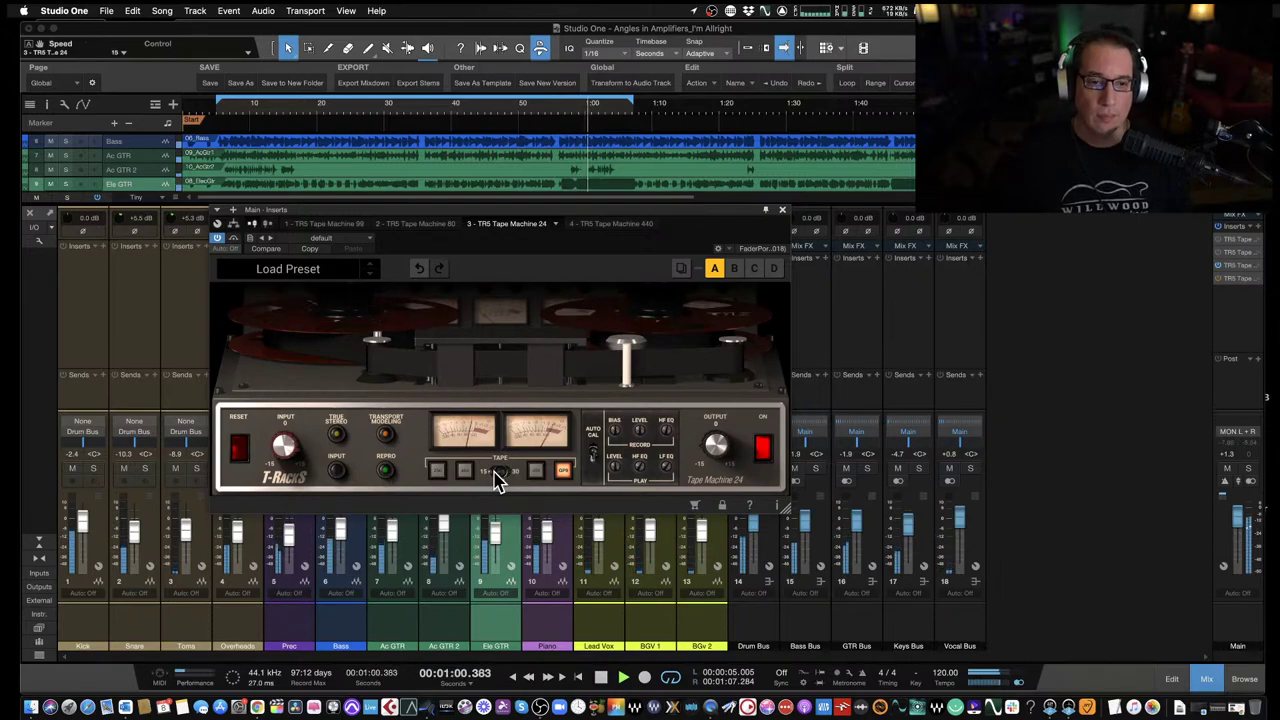
pyautogui.click(436, 470)
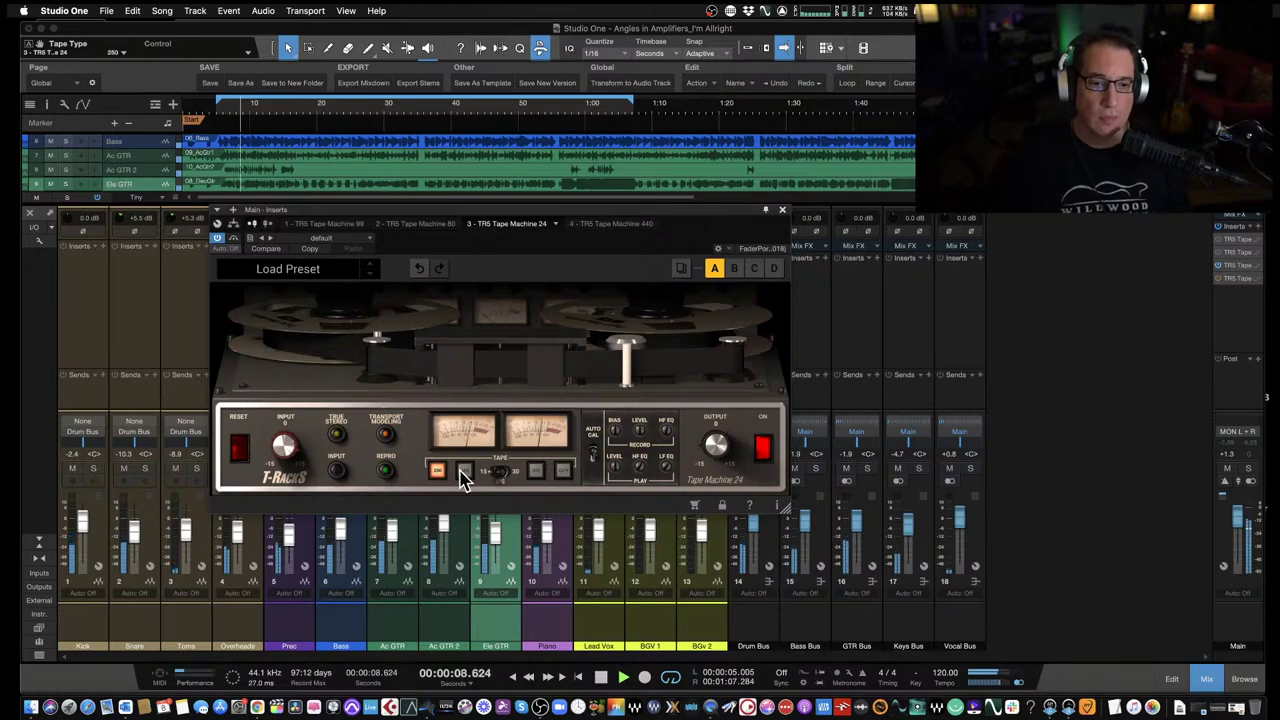
pyautogui.click(464, 472)
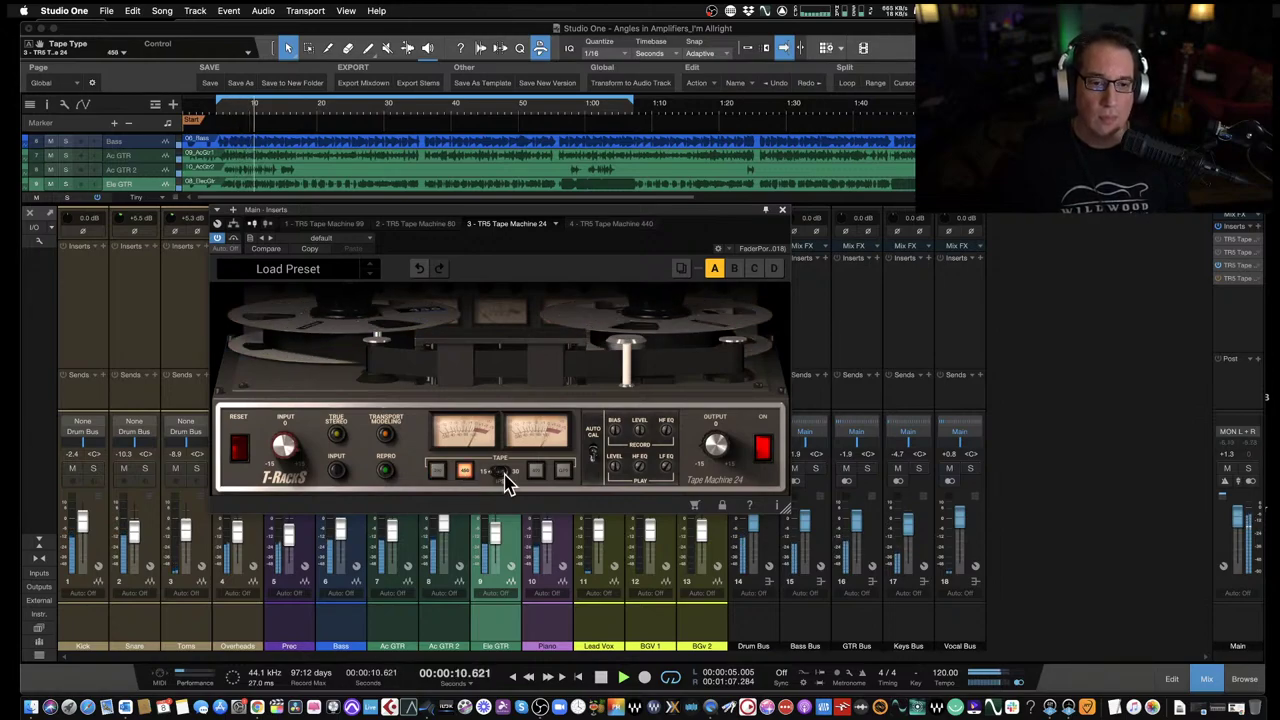
pyautogui.click(536, 472)
pyautogui.click(564, 472)
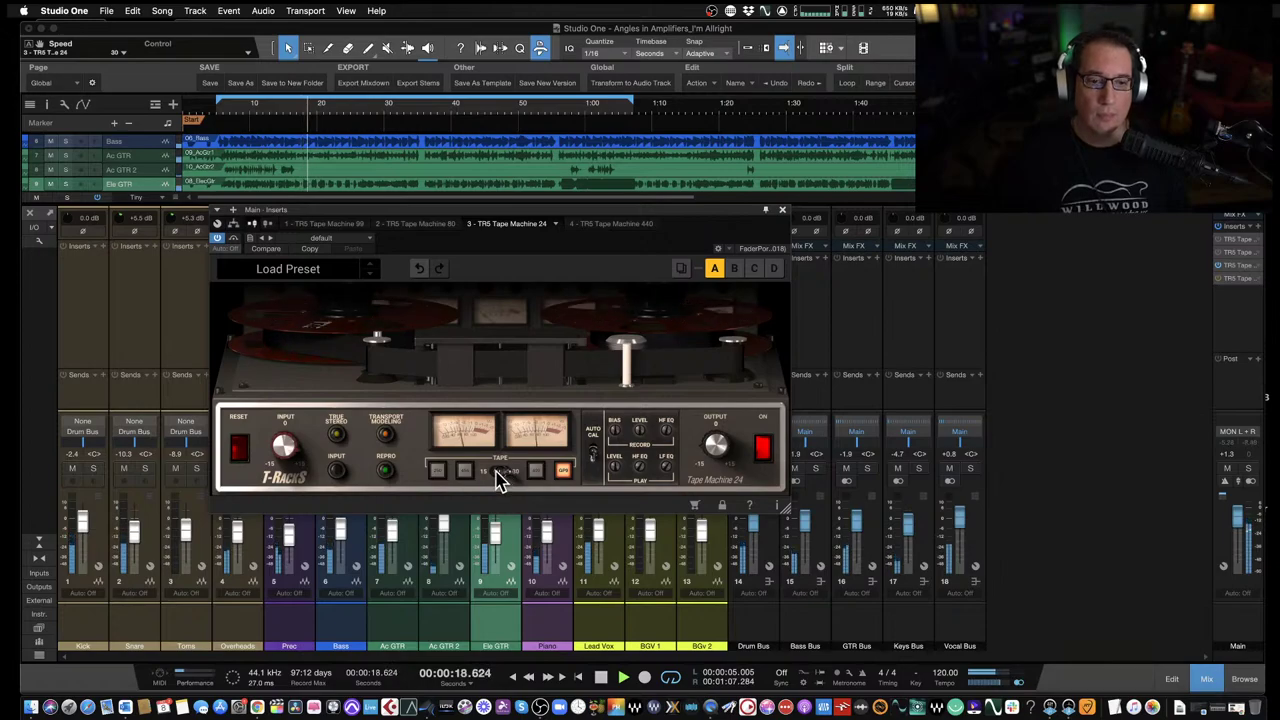
# Compare Tape Machine 24 at 15 ips with GP9 tape against the bypassed signal, leaving the effect active.
pyautogui.click(234, 242)
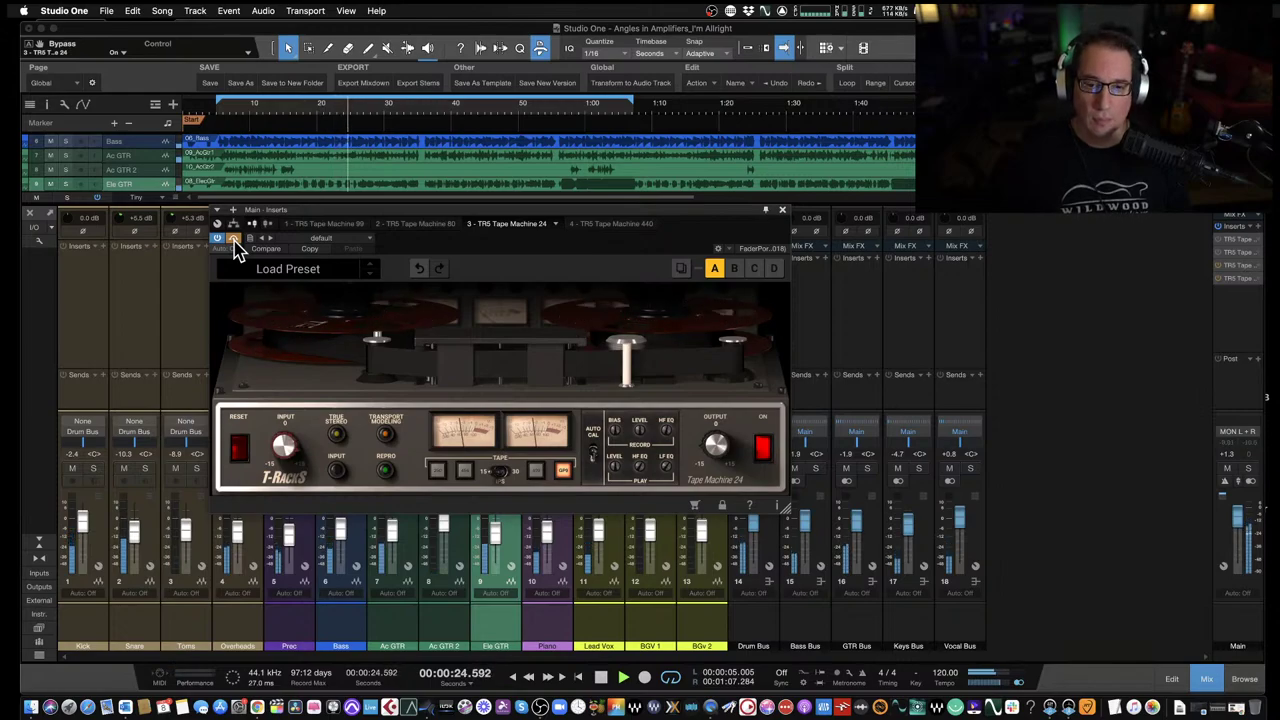
pyautogui.click(234, 243)
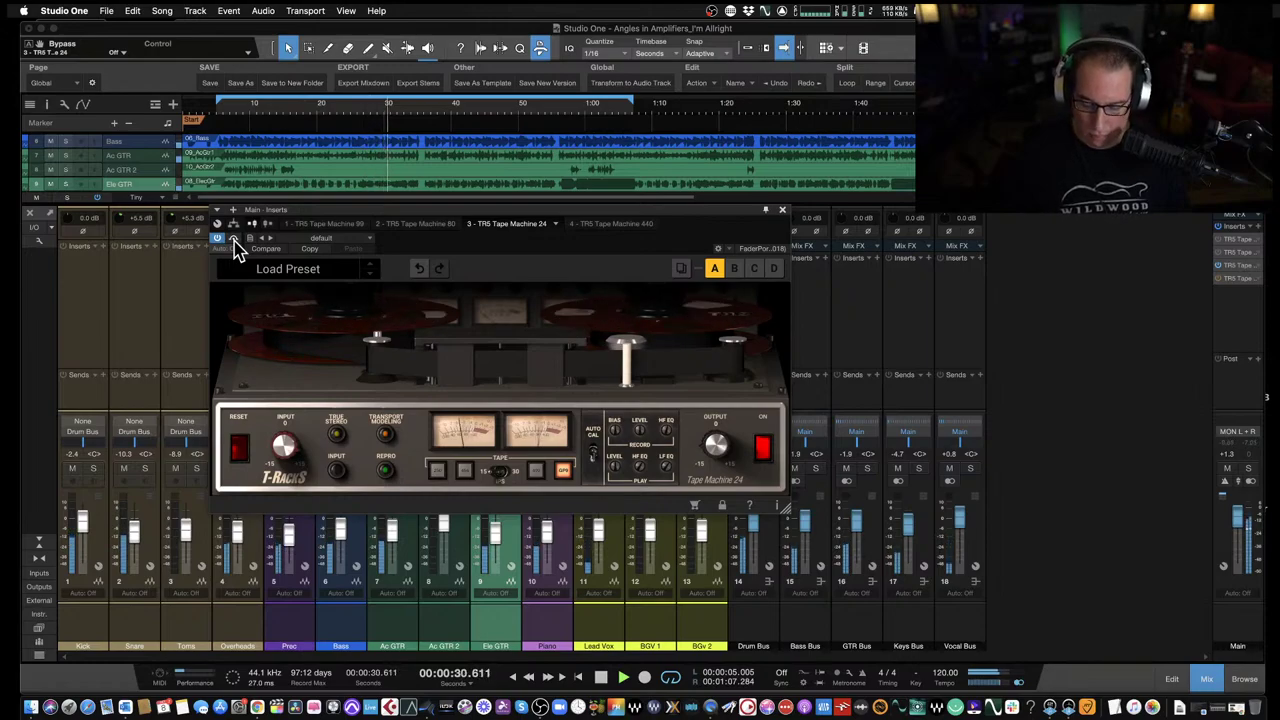
pyautogui.click(235, 241)
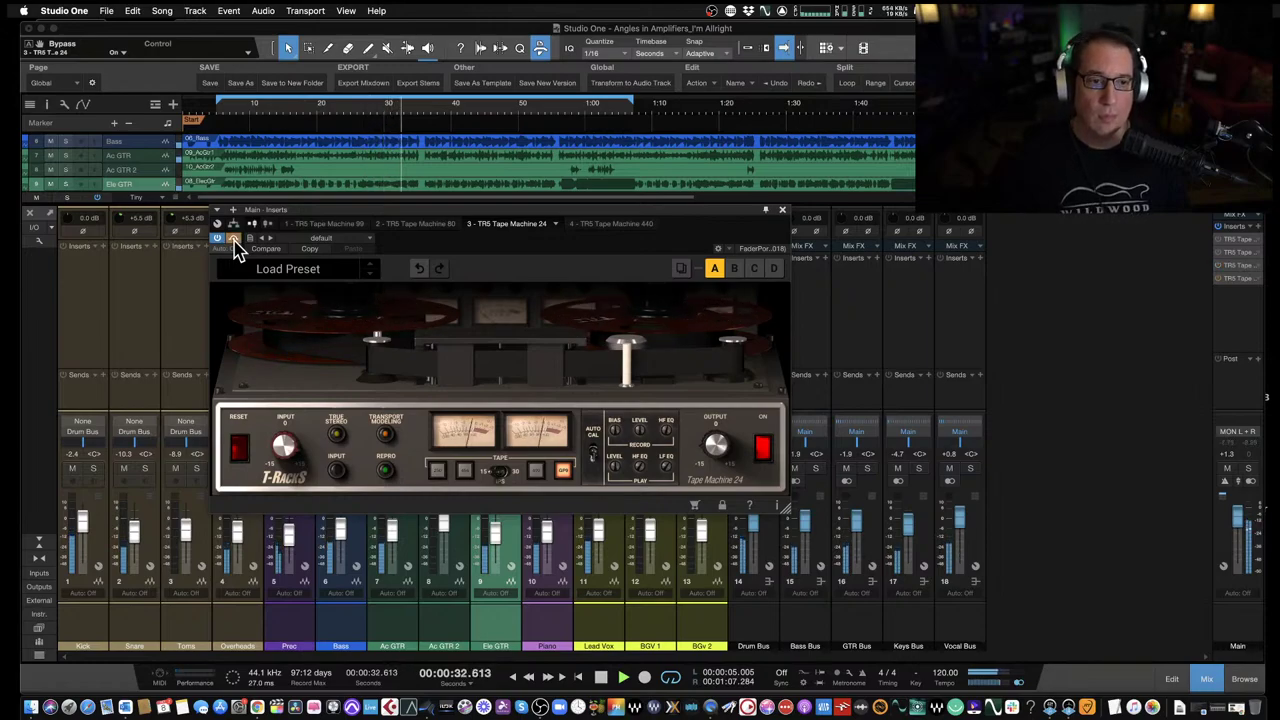
pyautogui.moveTo(463, 214); pyautogui.dragTo(466, 217)
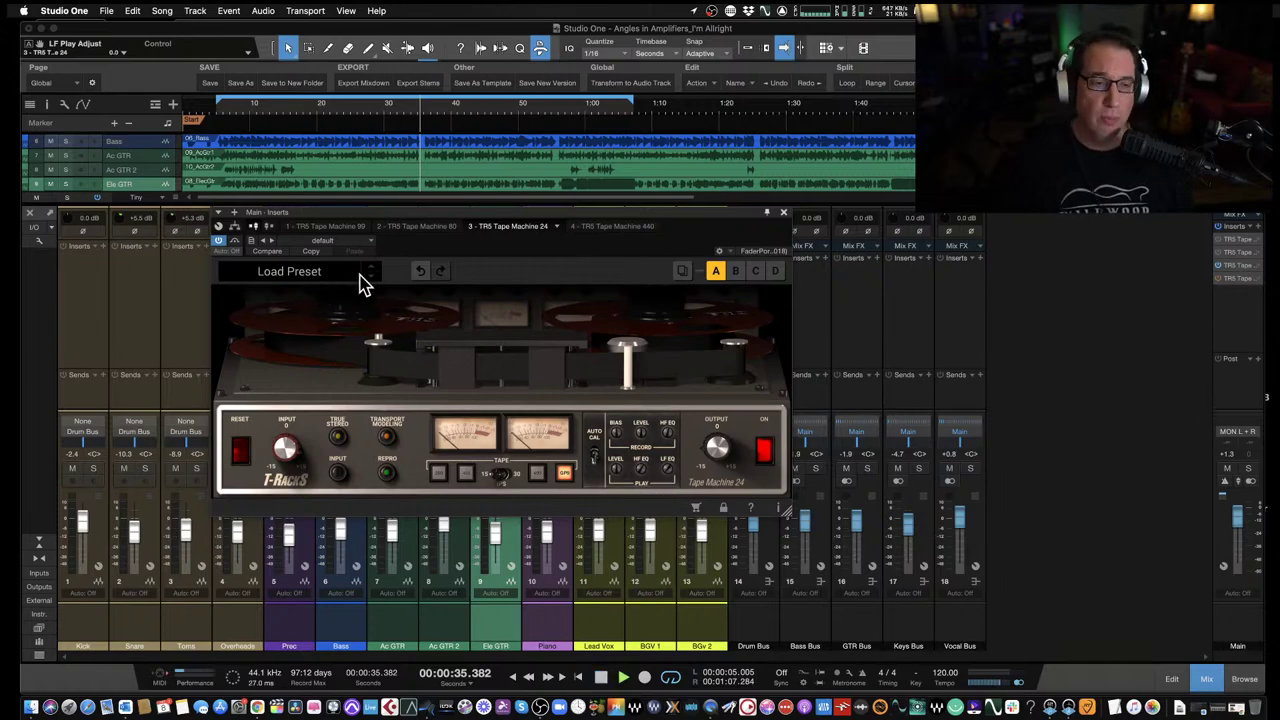
pyautogui.click(235, 243)
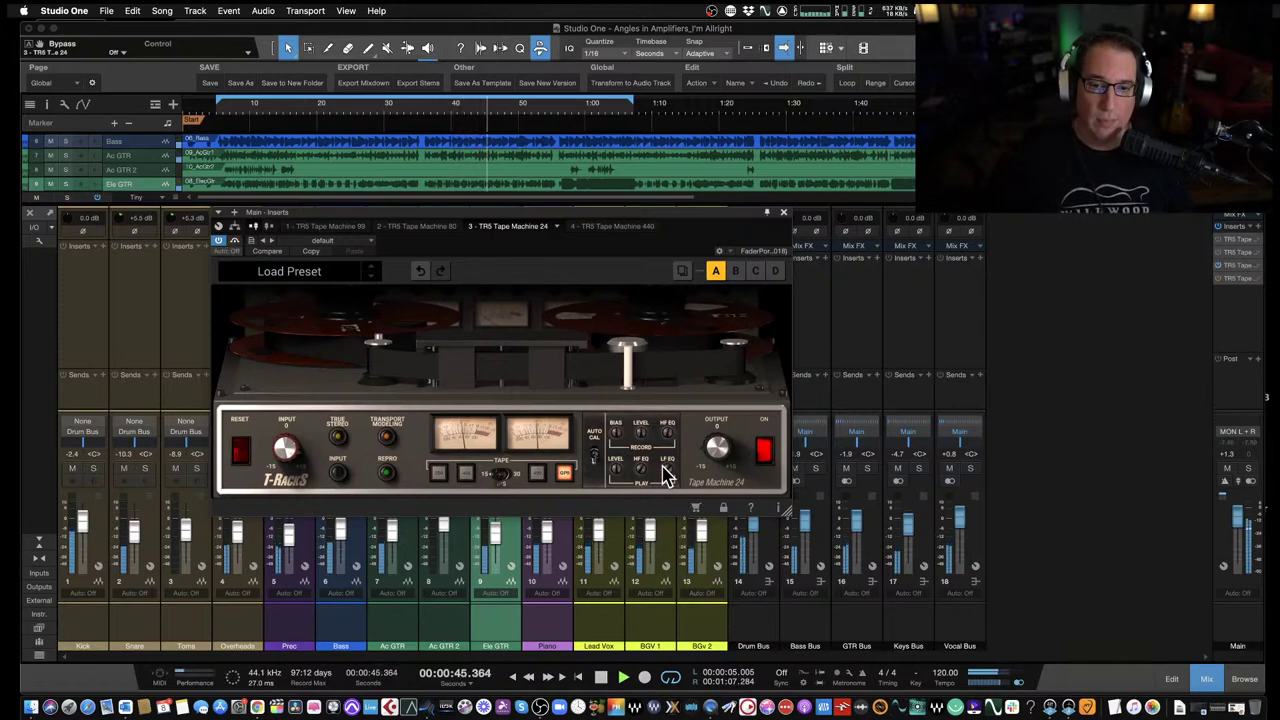
# Readjust the record HF EQ, set the play LF EQ to about 0.3, and check the sound against bypass.
pyautogui.moveTo(665, 436); pyautogui.dragTo(666, 420)
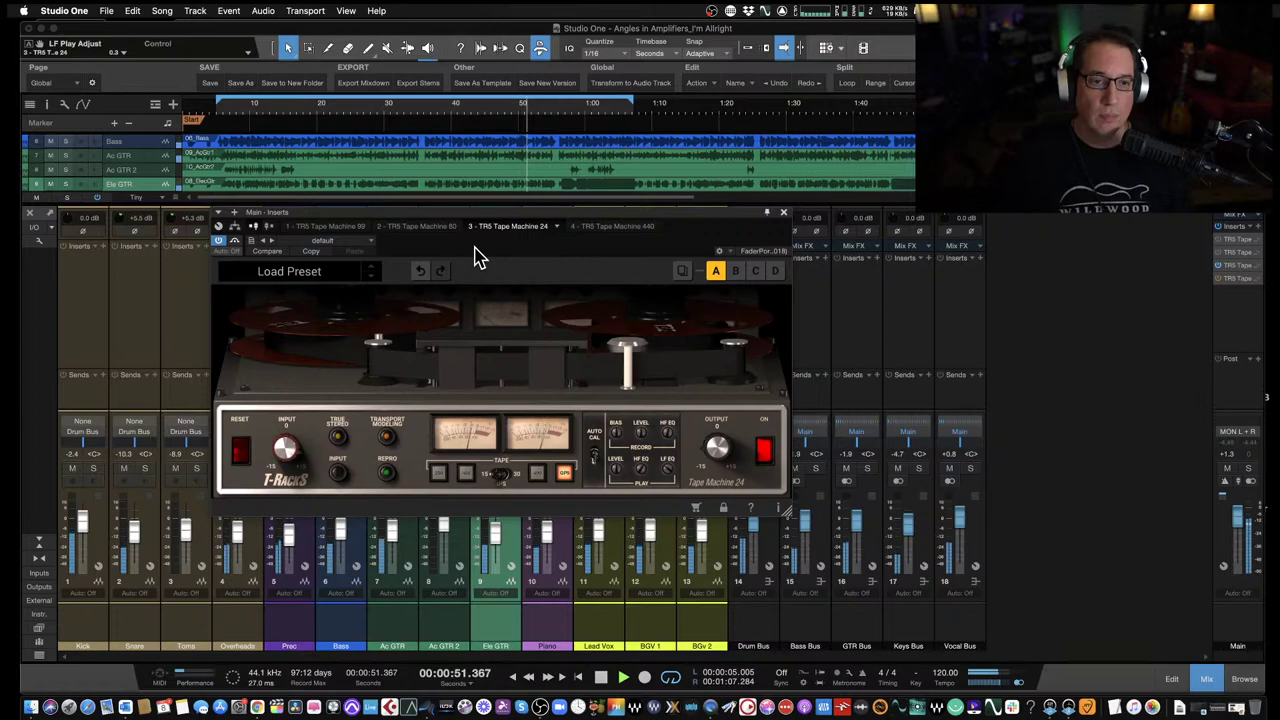
pyautogui.click(236, 244)
pyautogui.moveTo(550, 225); pyautogui.dragTo(555, 219)
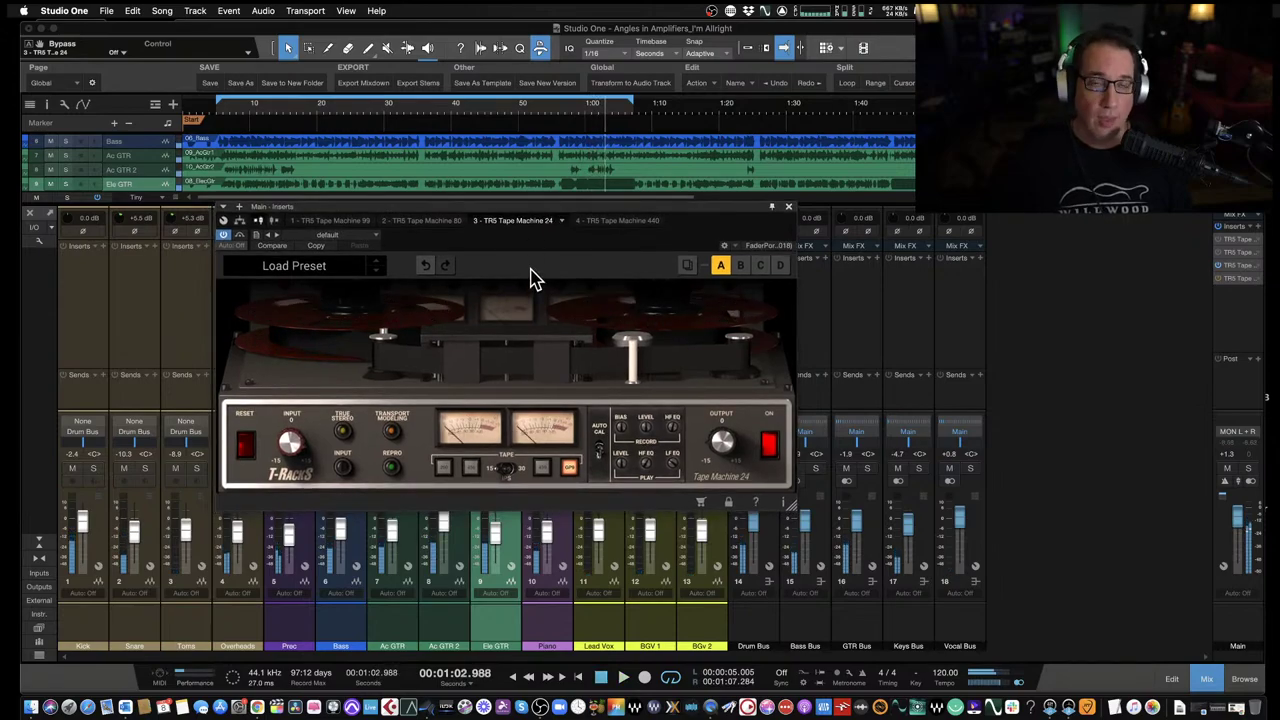
# Browse Tape Machine 24's preset list without loading a preset, and close the plug-in window.
pyautogui.click(330, 268)
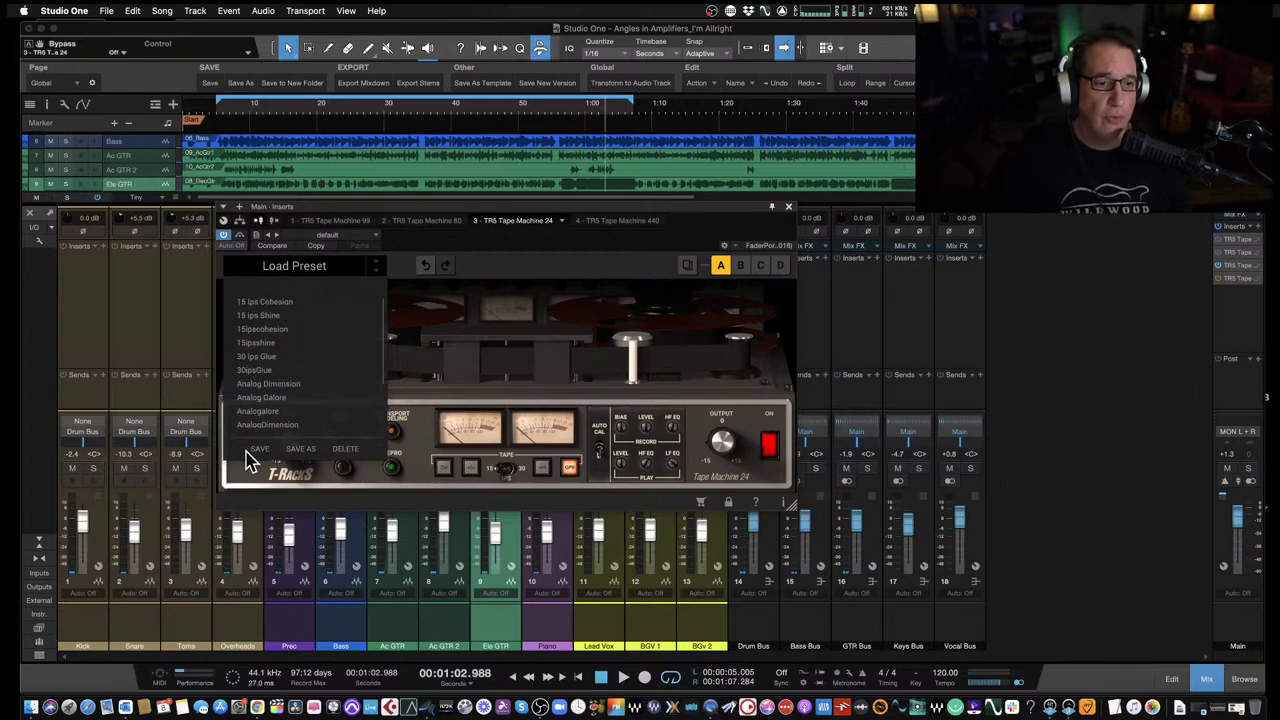
pyautogui.scroll(-2, 335, 358)
pyautogui.scroll(-1, 335, 358)
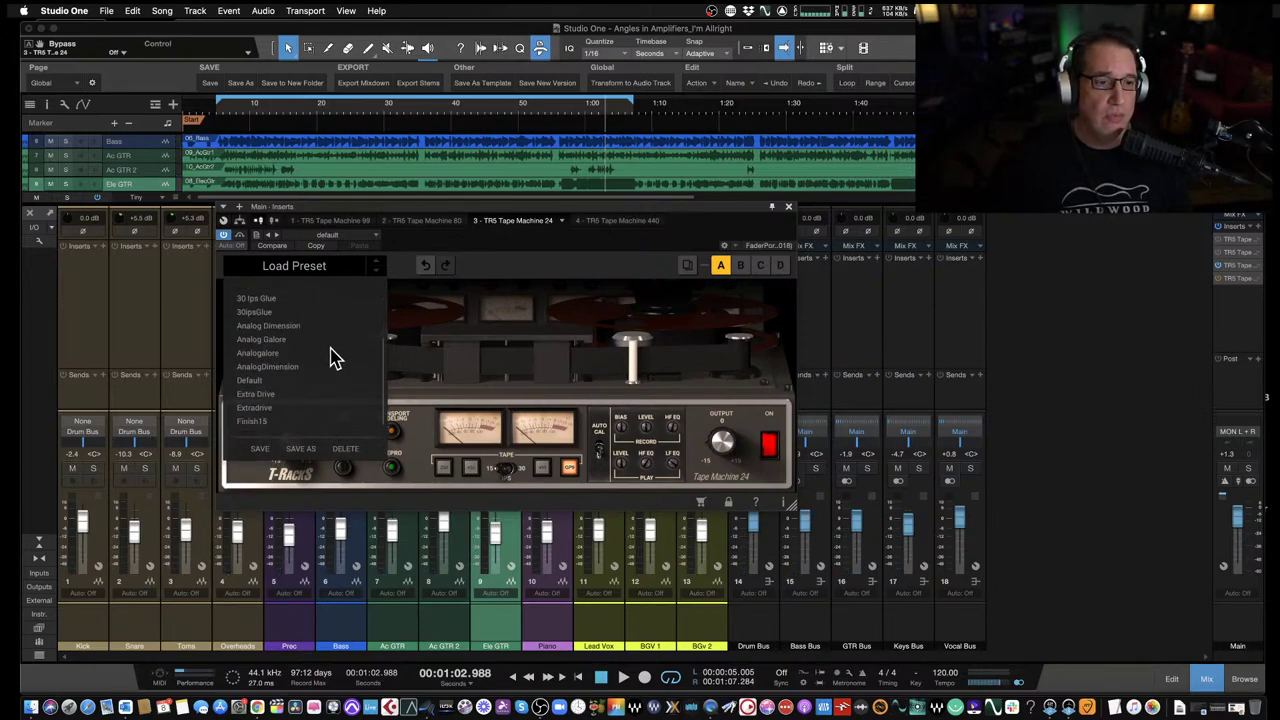
pyautogui.scroll(2, 335, 358)
pyautogui.click(528, 258)
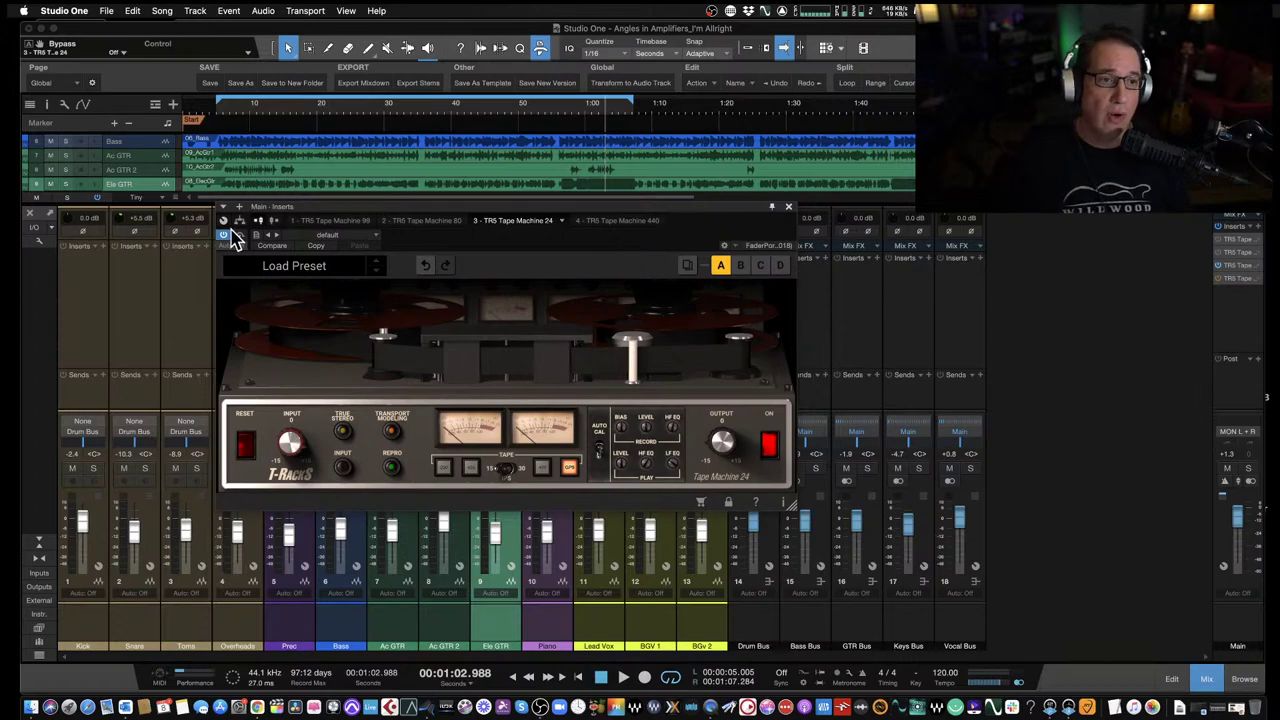
pyautogui.click(789, 207)
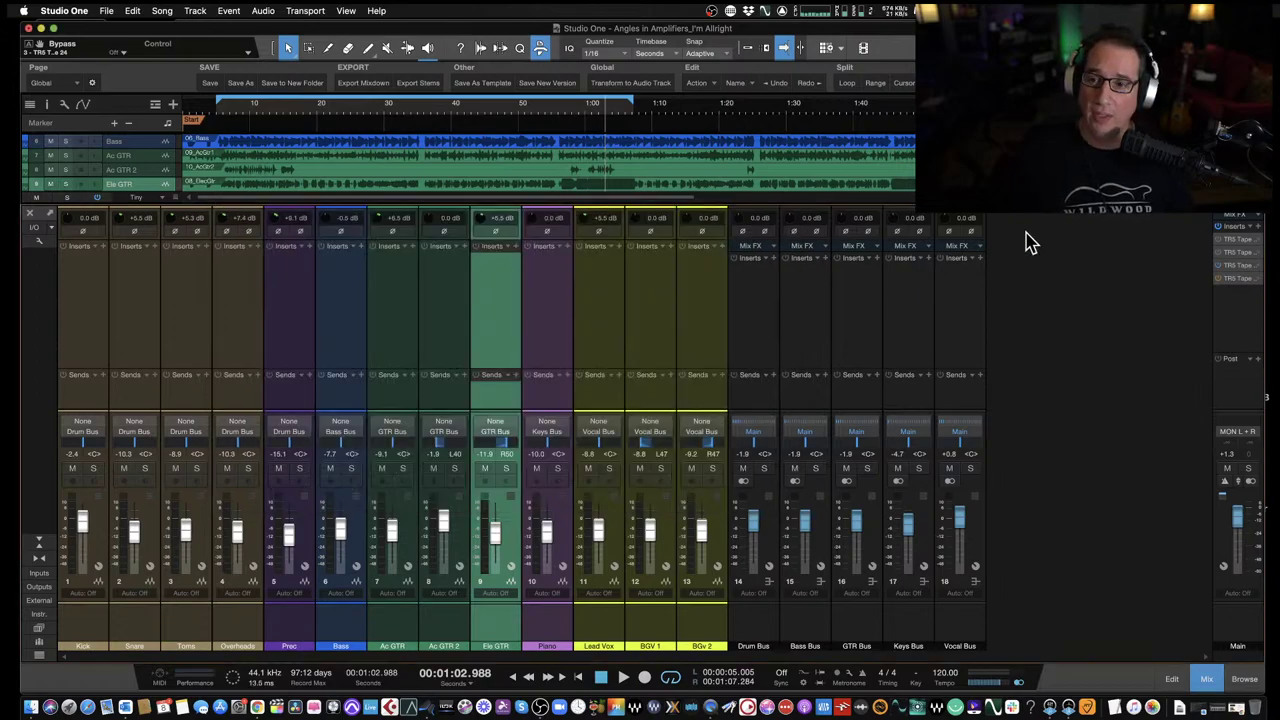
# Switch to Chrome and read the Tape Machine 440 description on the T-RackS Tape Machine Collection page, then put the browser away.
pyautogui.click(1238, 279)
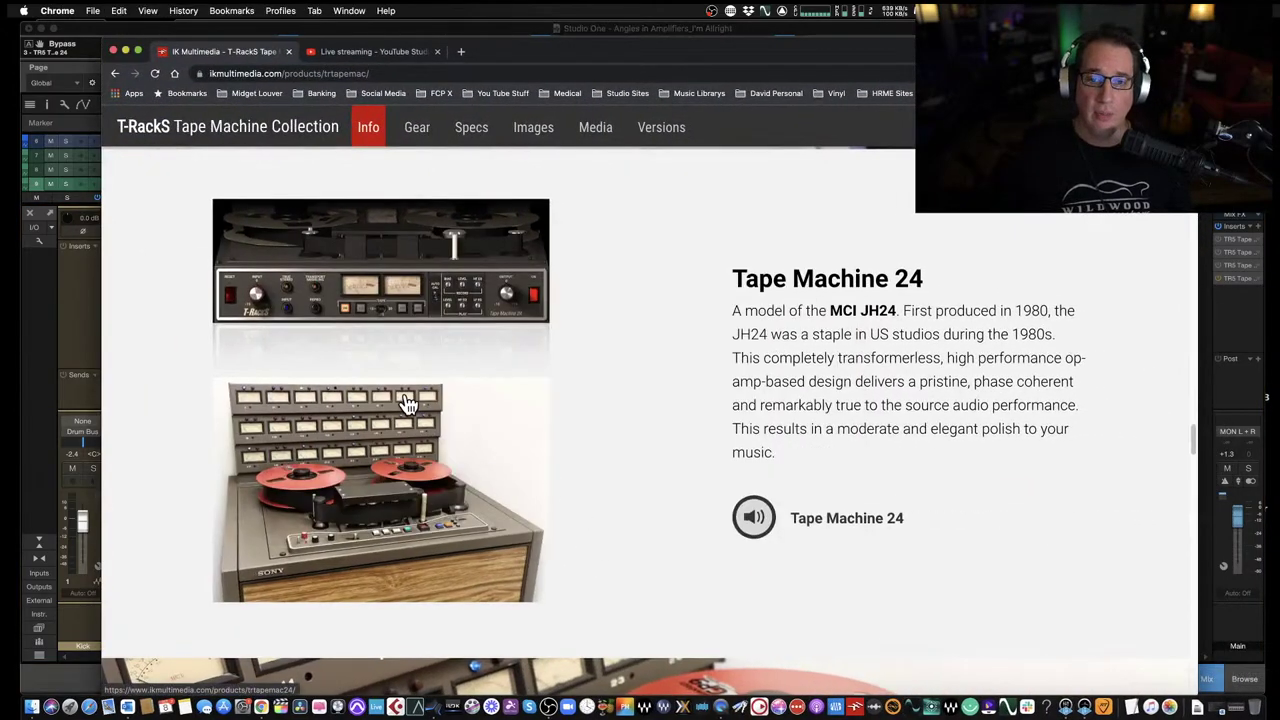
pyautogui.scroll(-5, 410, 405)
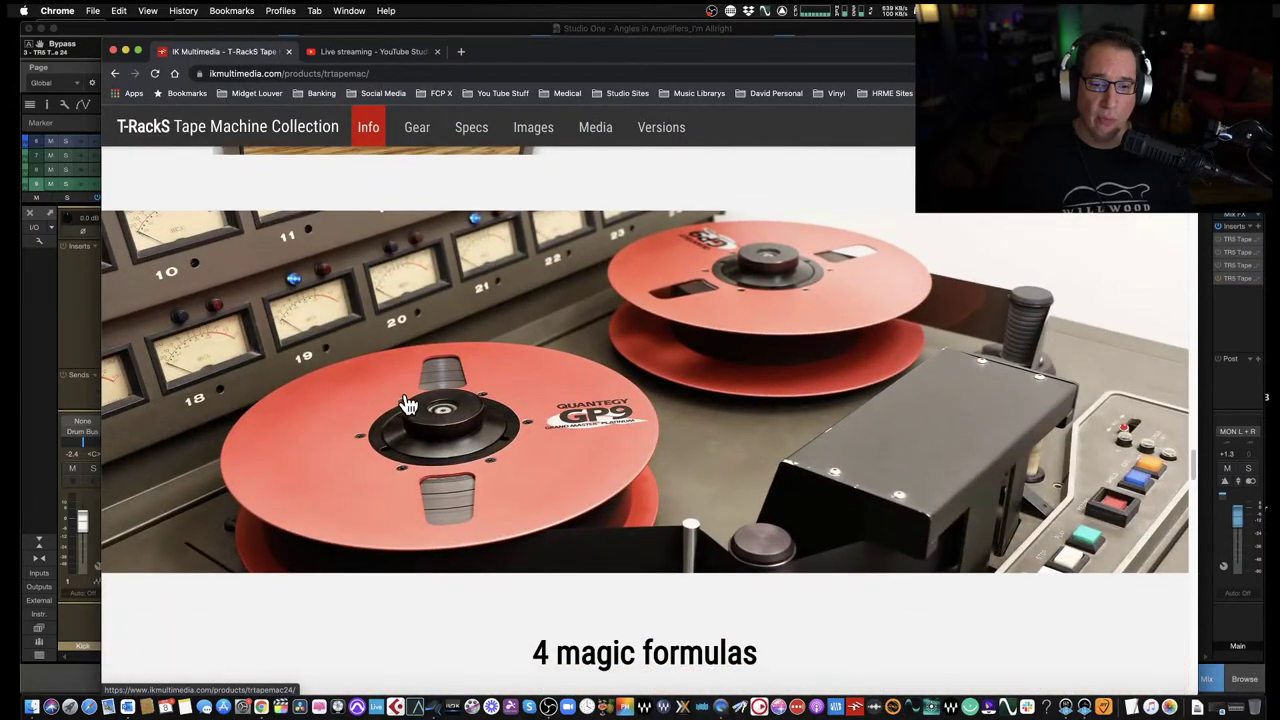
pyautogui.scroll(15, 408, 404)
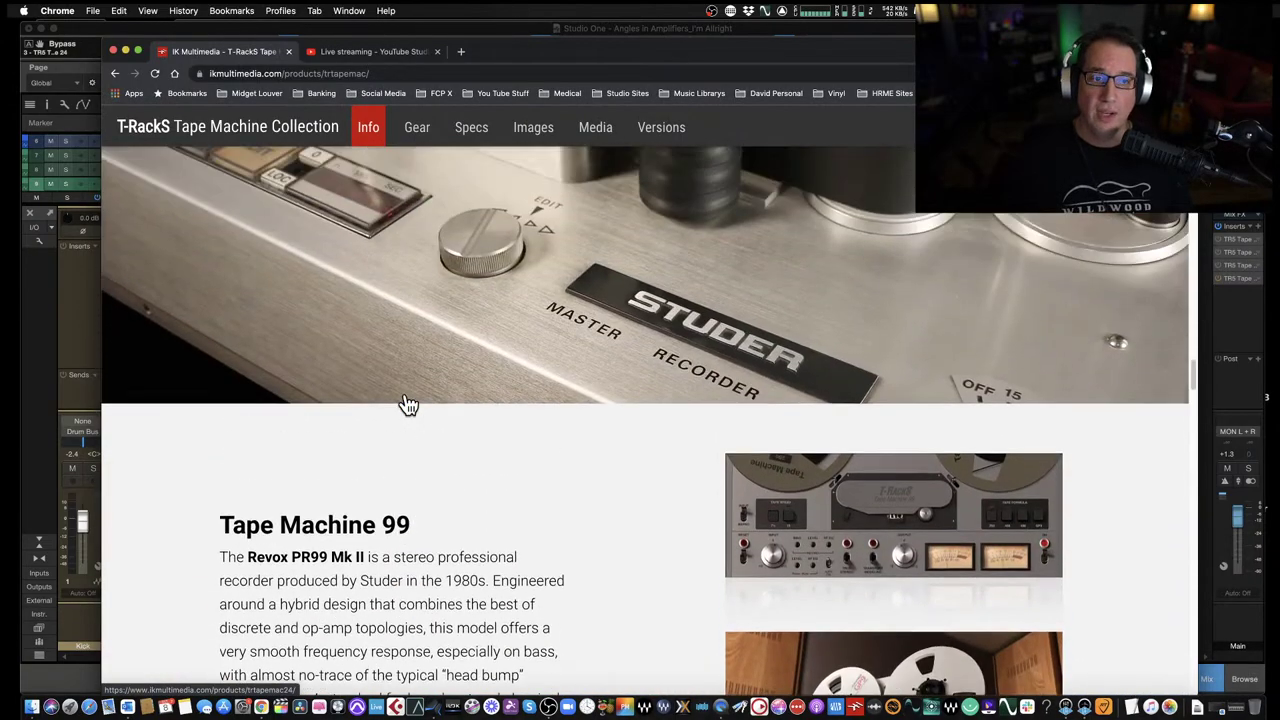
pyautogui.scroll(10, 408, 404)
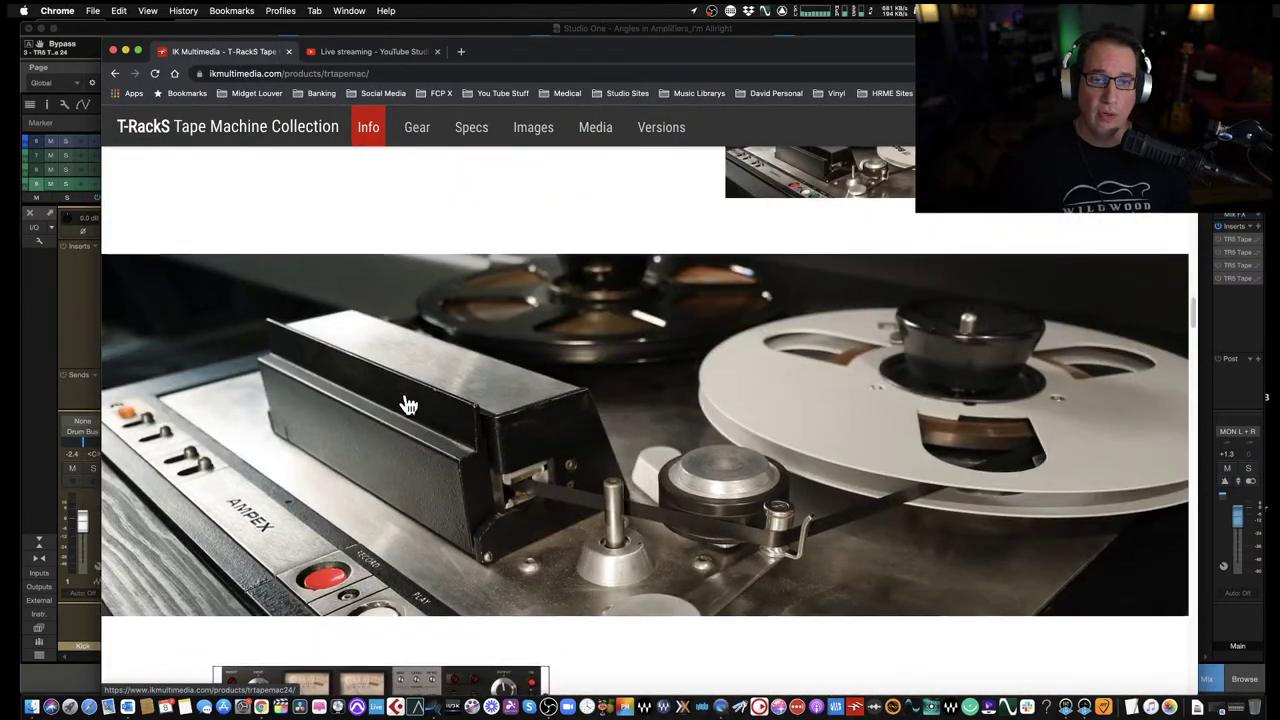
pyautogui.scroll(6, 408, 404)
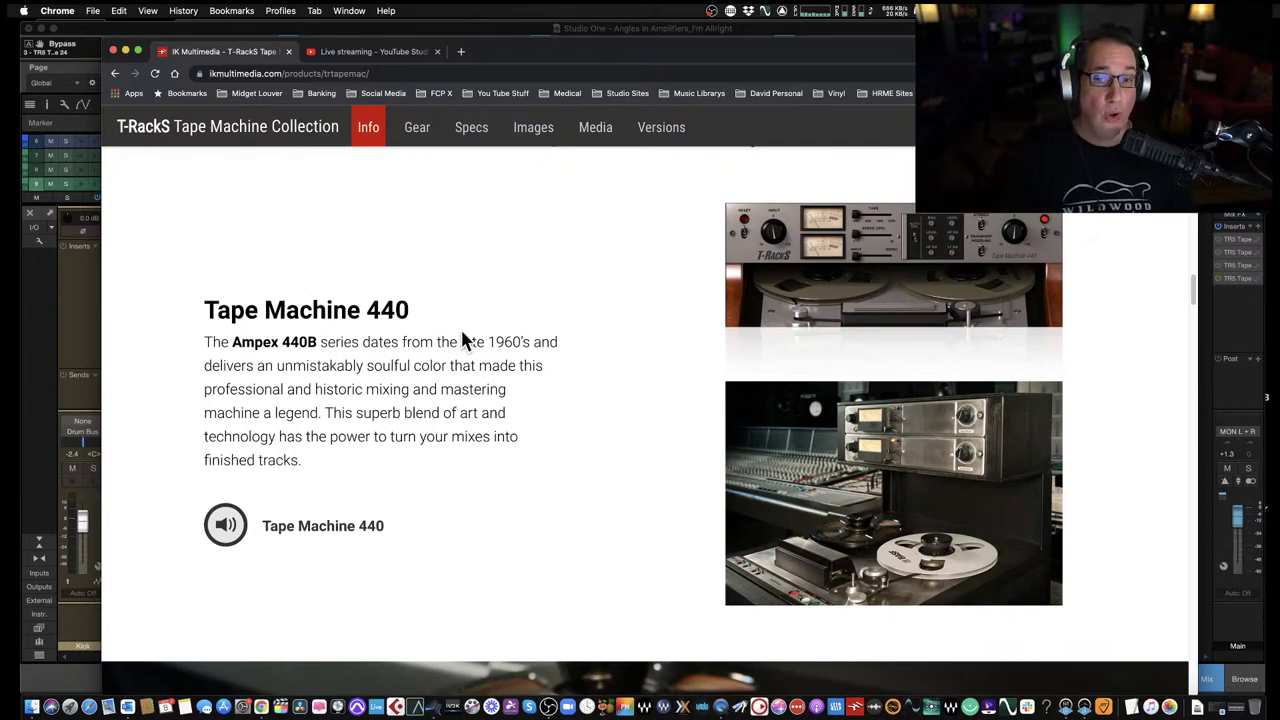
pyautogui.click(125, 51)
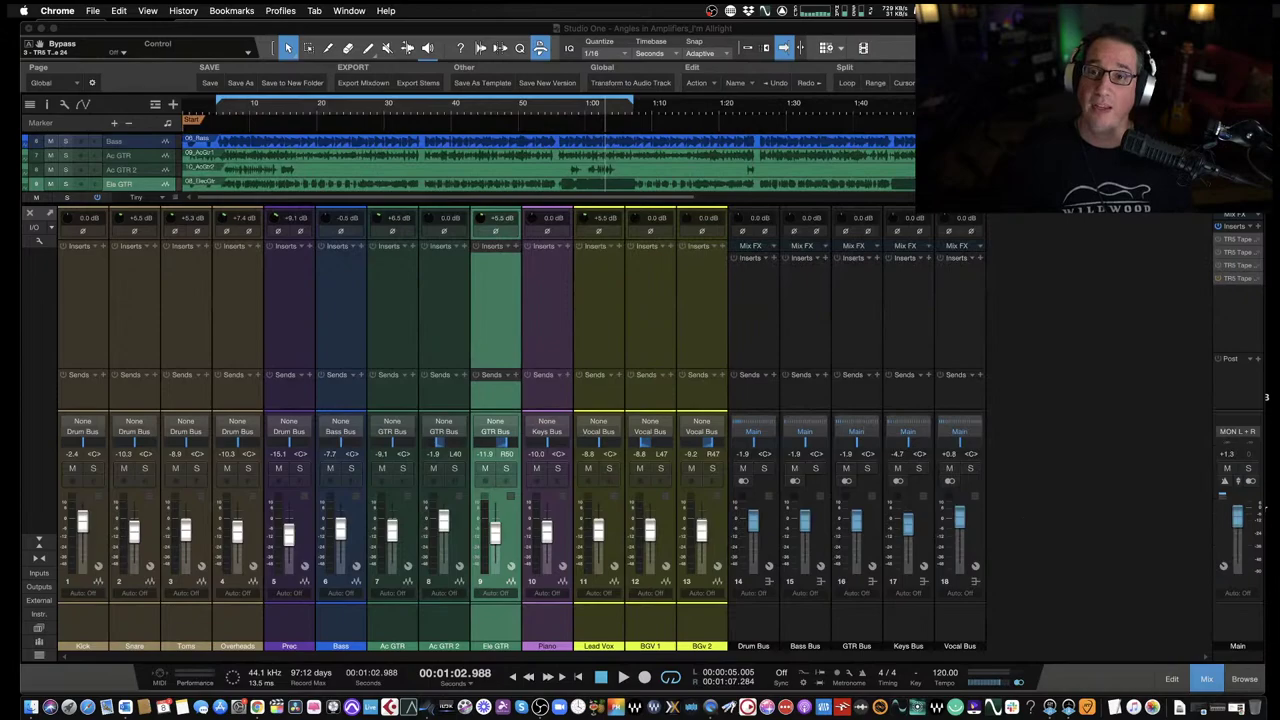
# Return to Studio One with the Tape Machine 440 window on the Main bus and set its tape formula to 250.
pyautogui.click(483, 44)
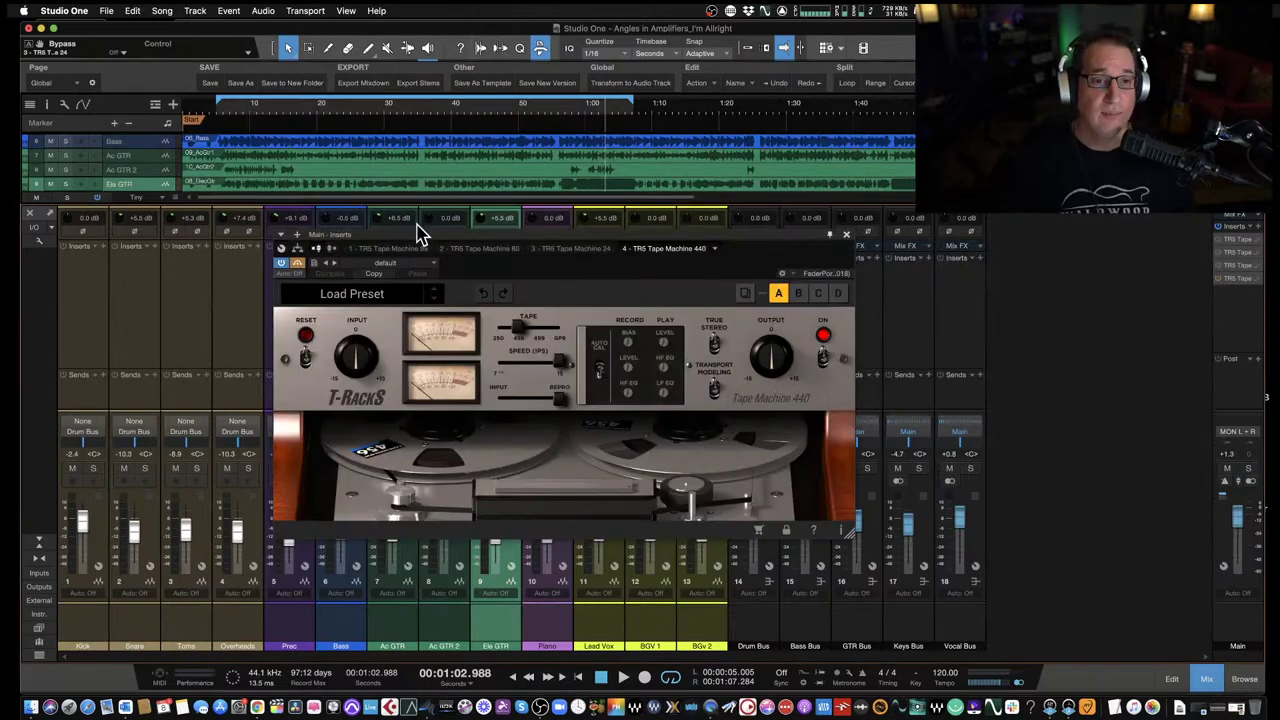
pyautogui.moveTo(420, 245); pyautogui.dragTo(354, 236)
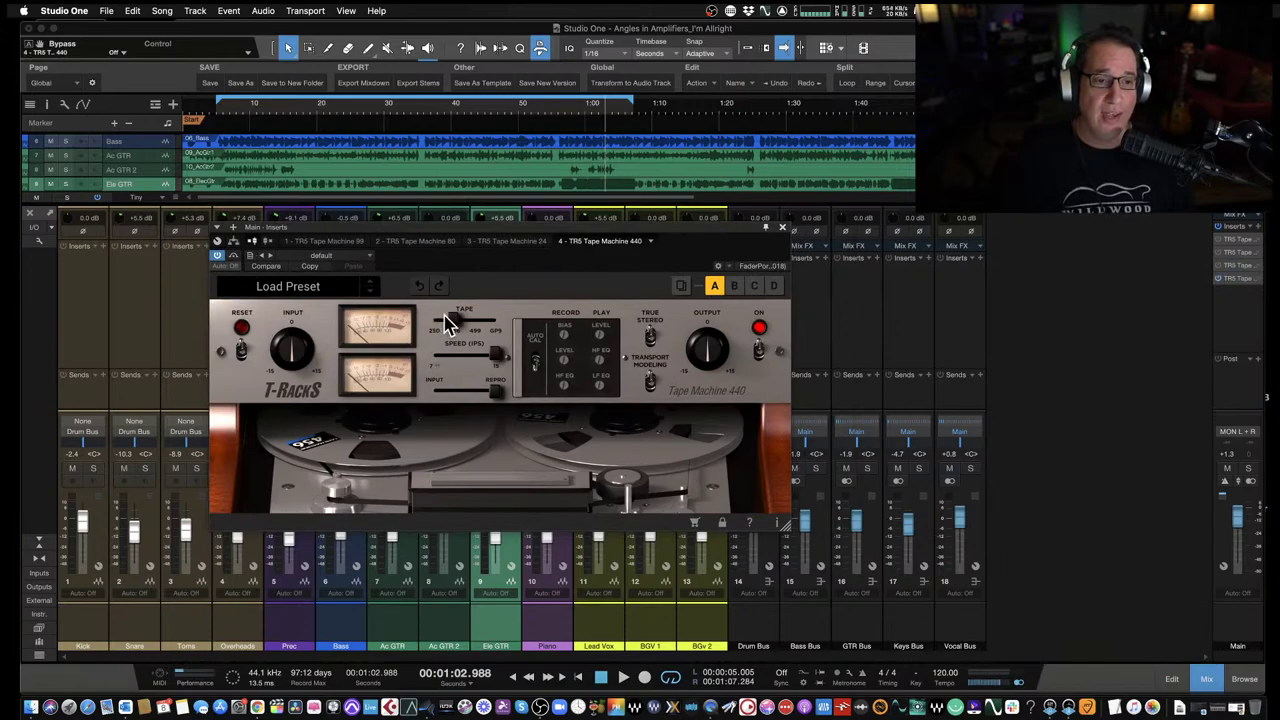
pyautogui.moveTo(450, 323)
pyautogui.mouseDown()
pyautogui.moveTo(488, 323)
pyautogui.moveTo(425, 325)
pyautogui.mouseUp()
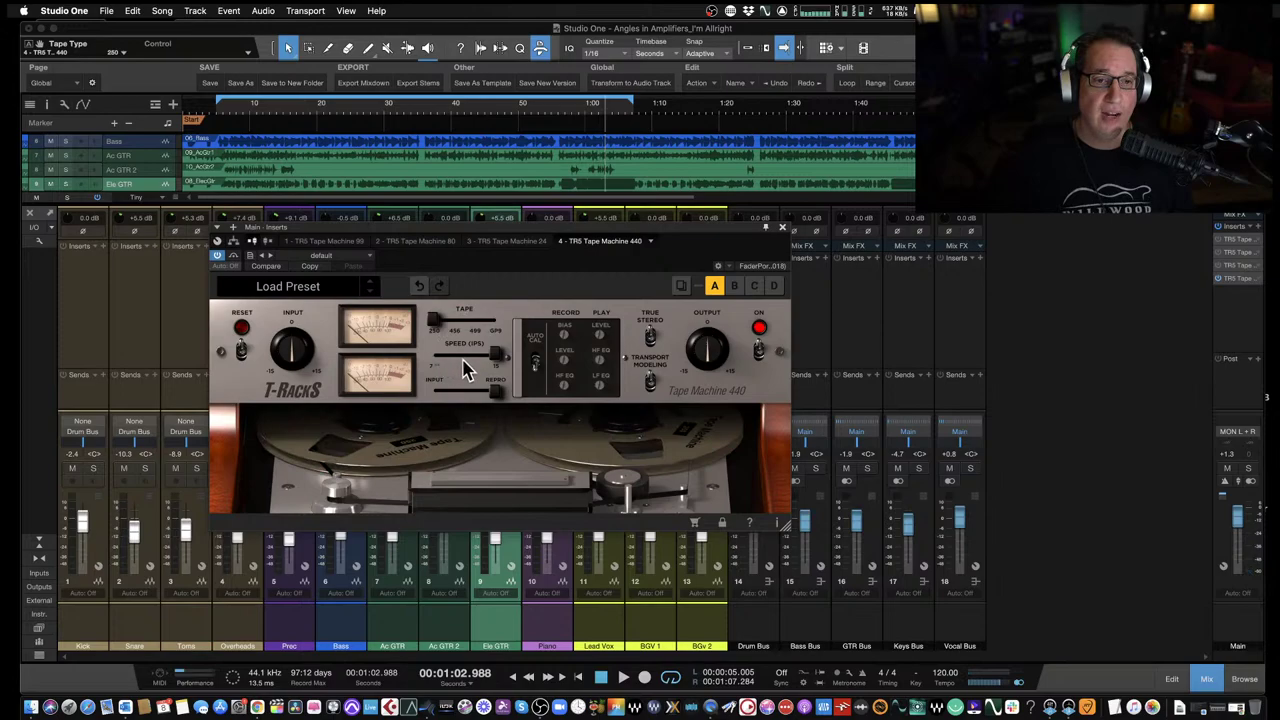
# Set Tape Machine 440's speed to 15 ips and toggle its True Stereo and Transport Modeling switches.
pyautogui.moveTo(478, 368); pyautogui.dragTo(535, 365)
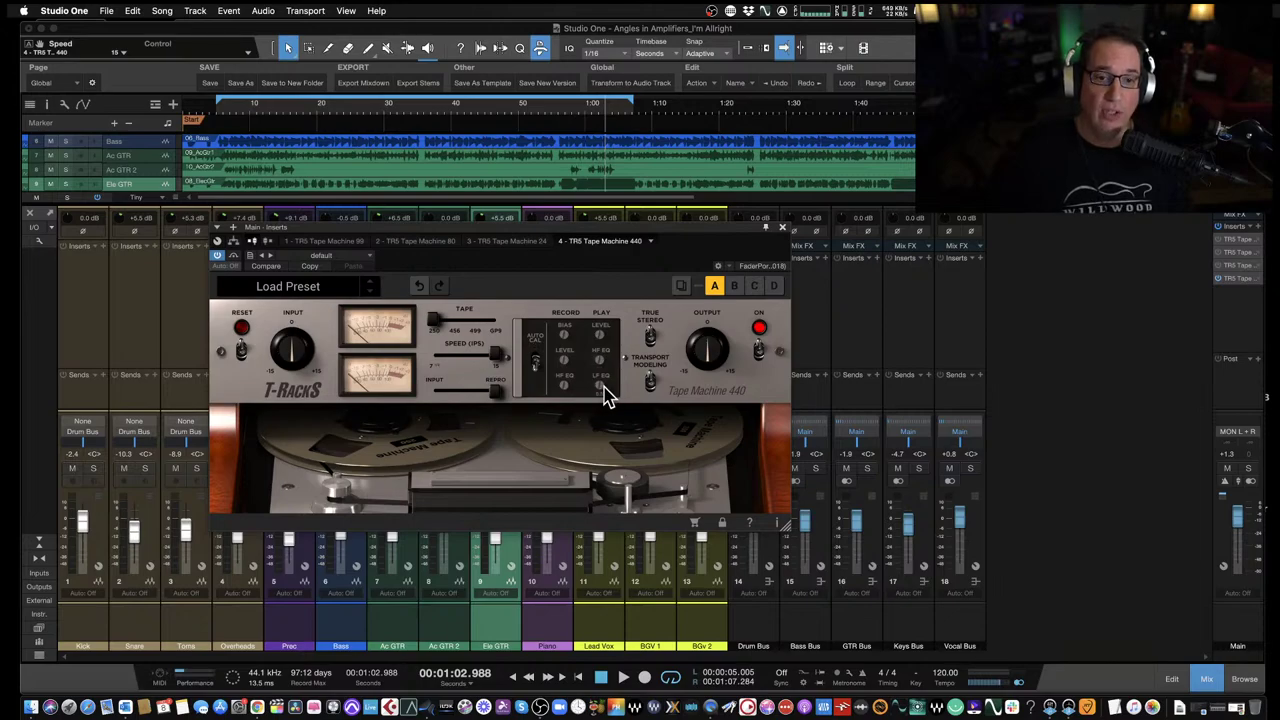
pyautogui.click(650, 340)
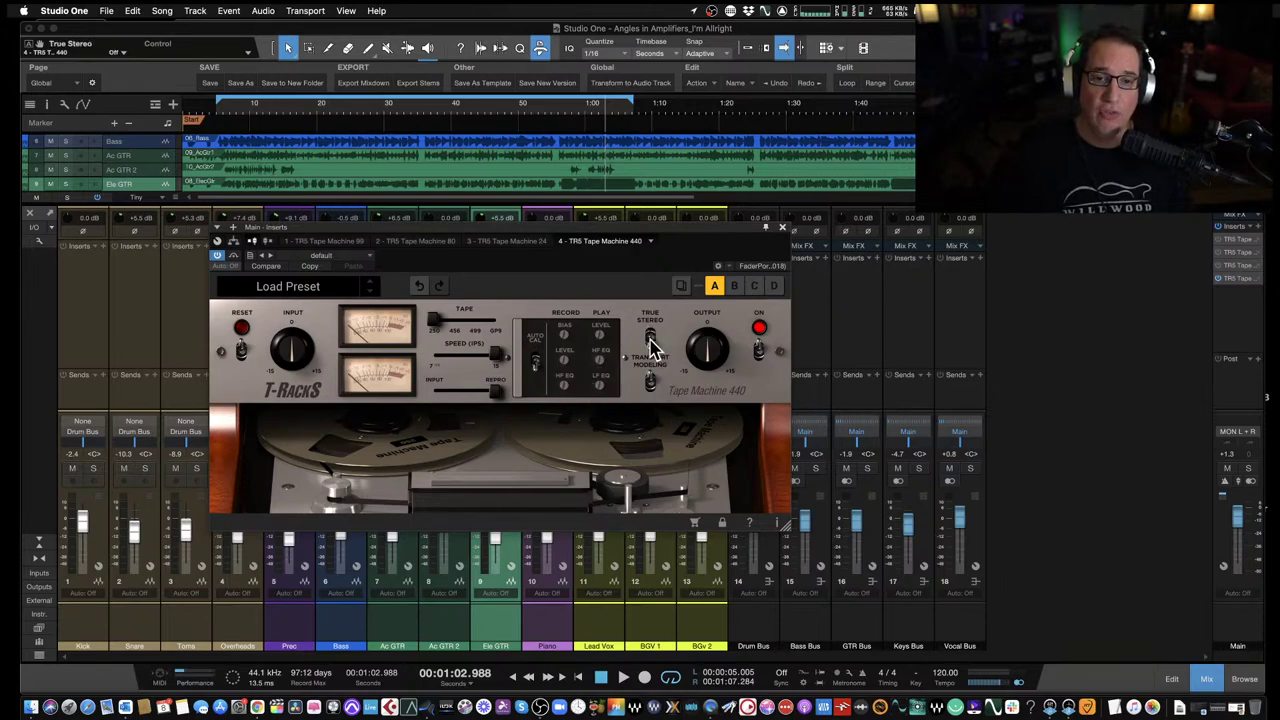
pyautogui.click(650, 385)
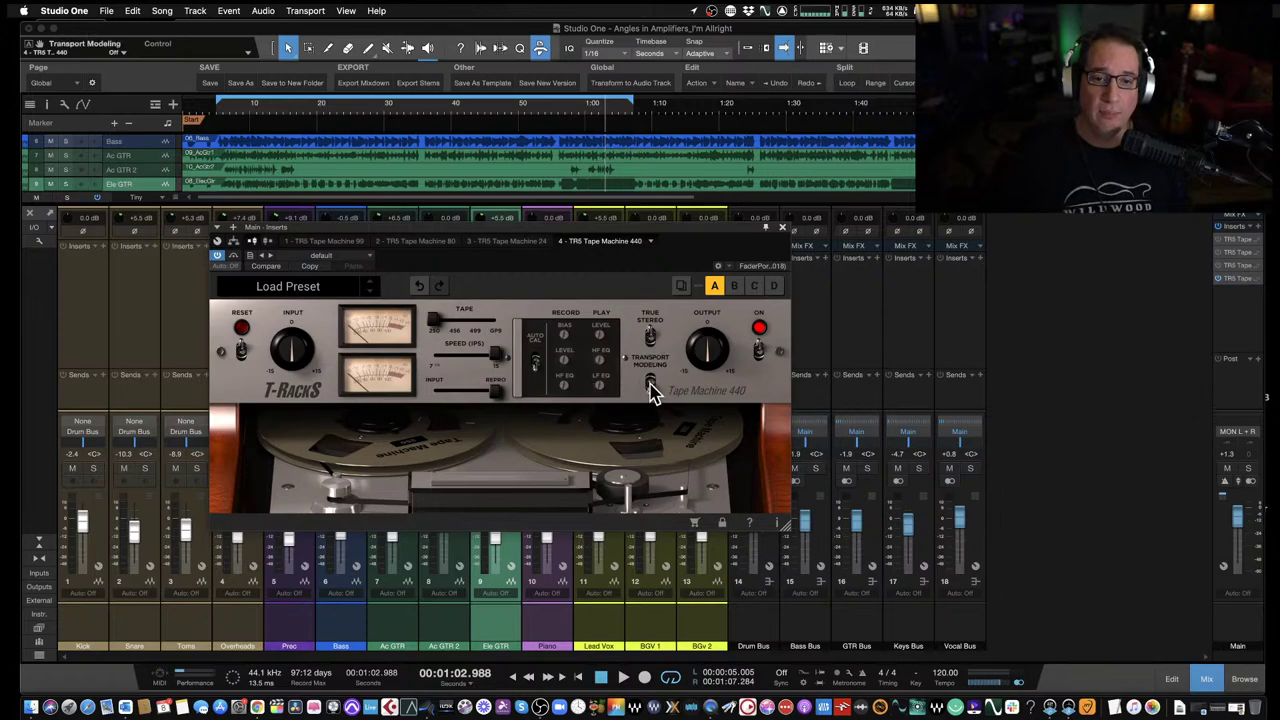
# Play the song from the loop start, raise Tape Machine 440's input against a lowered output, and compare the sound with bypass.
pyautogui.click(225, 117)
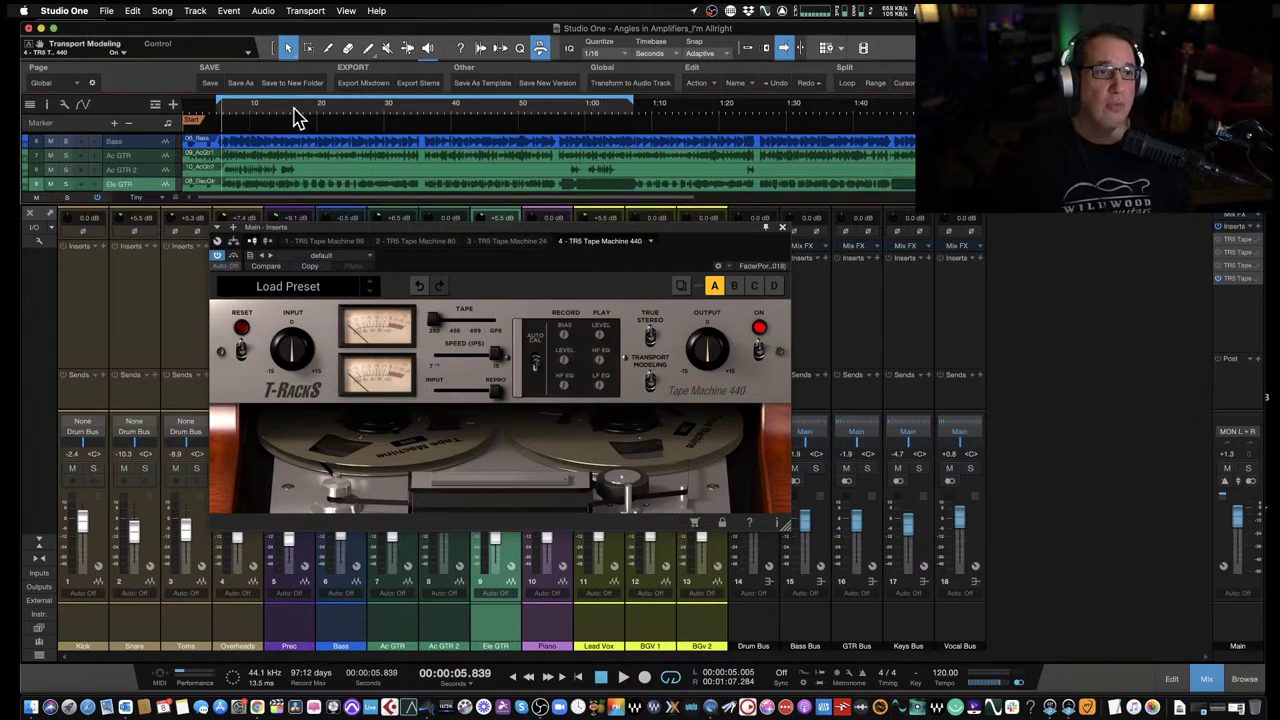
pyautogui.moveTo(700, 337); pyautogui.dragTo(700, 378)
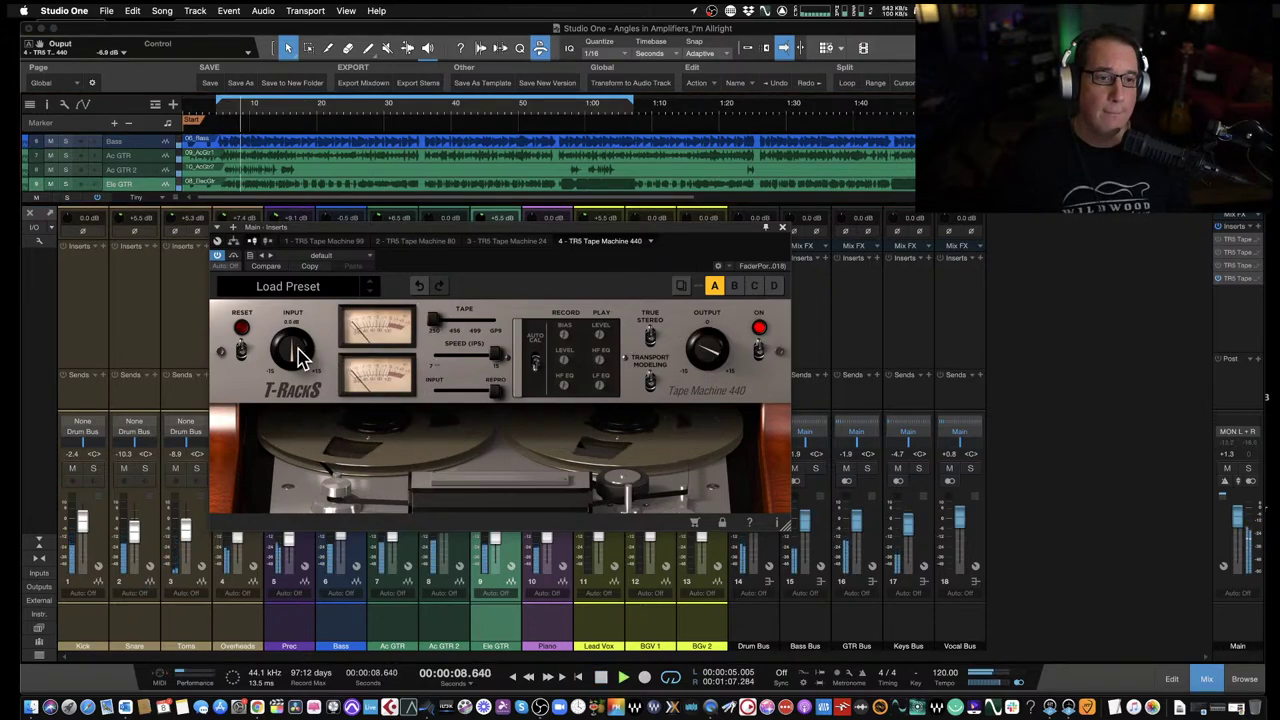
pyautogui.moveTo(284, 335); pyautogui.dragTo(290, 292)
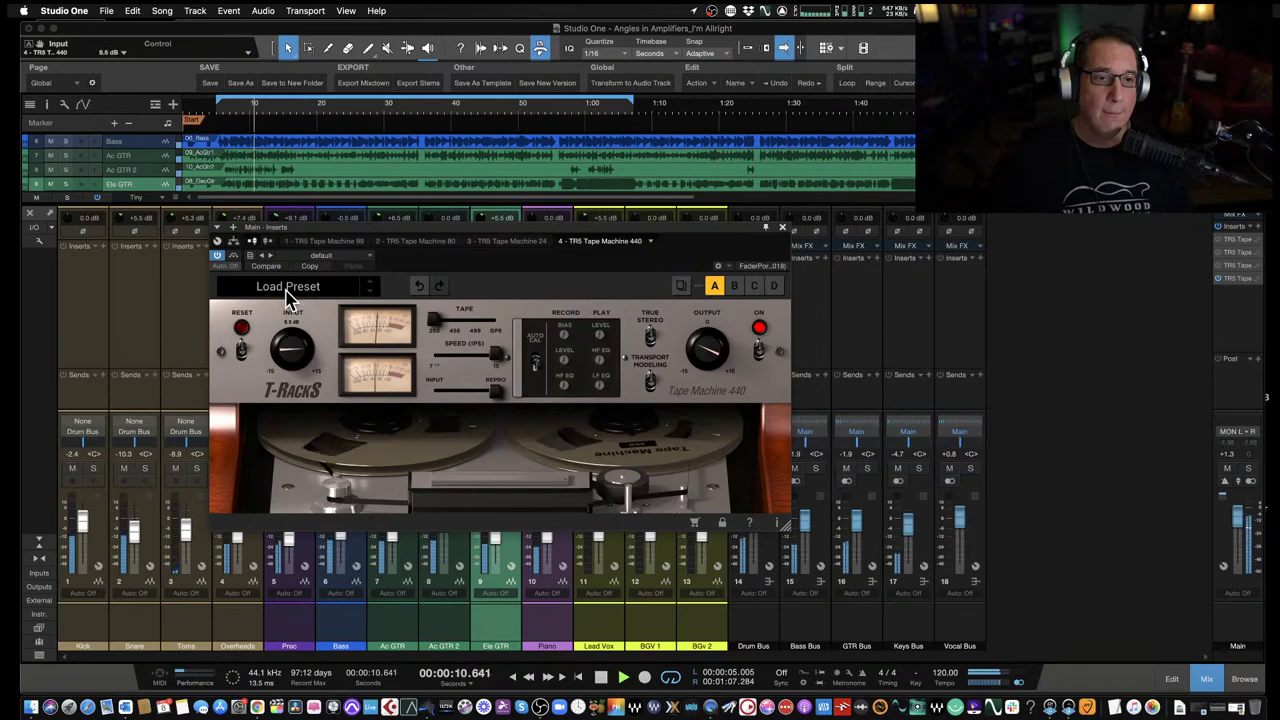
pyautogui.moveTo(700, 349); pyautogui.dragTo(700, 370)
pyautogui.moveTo(281, 372); pyautogui.dragTo(288, 355)
pyautogui.moveTo(691, 366); pyautogui.dragTo(712, 360)
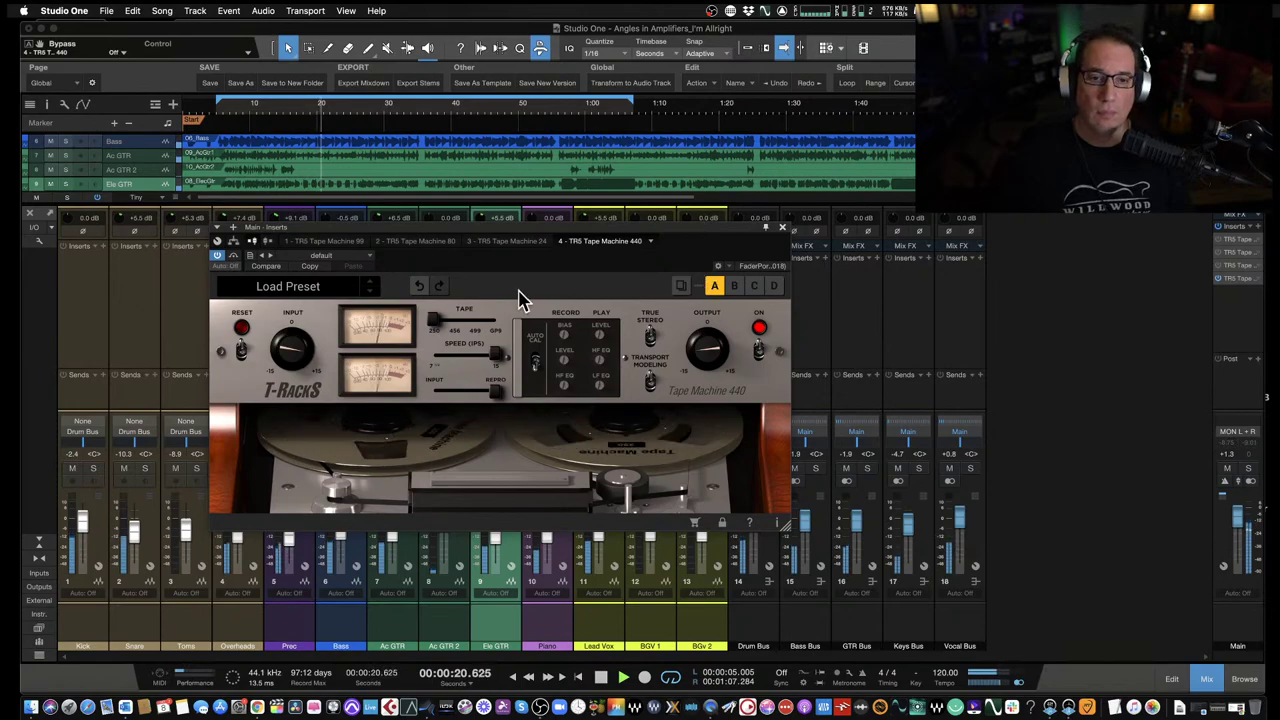
pyautogui.click(234, 257)
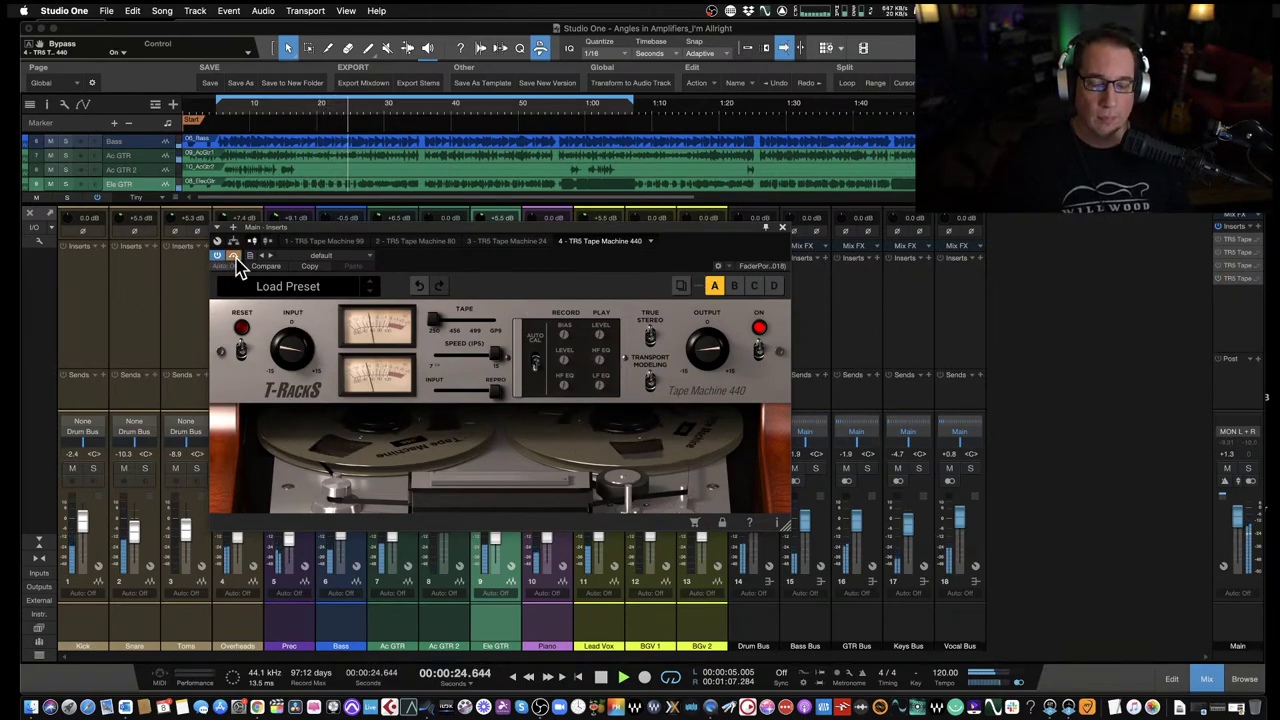
pyautogui.click(235, 257)
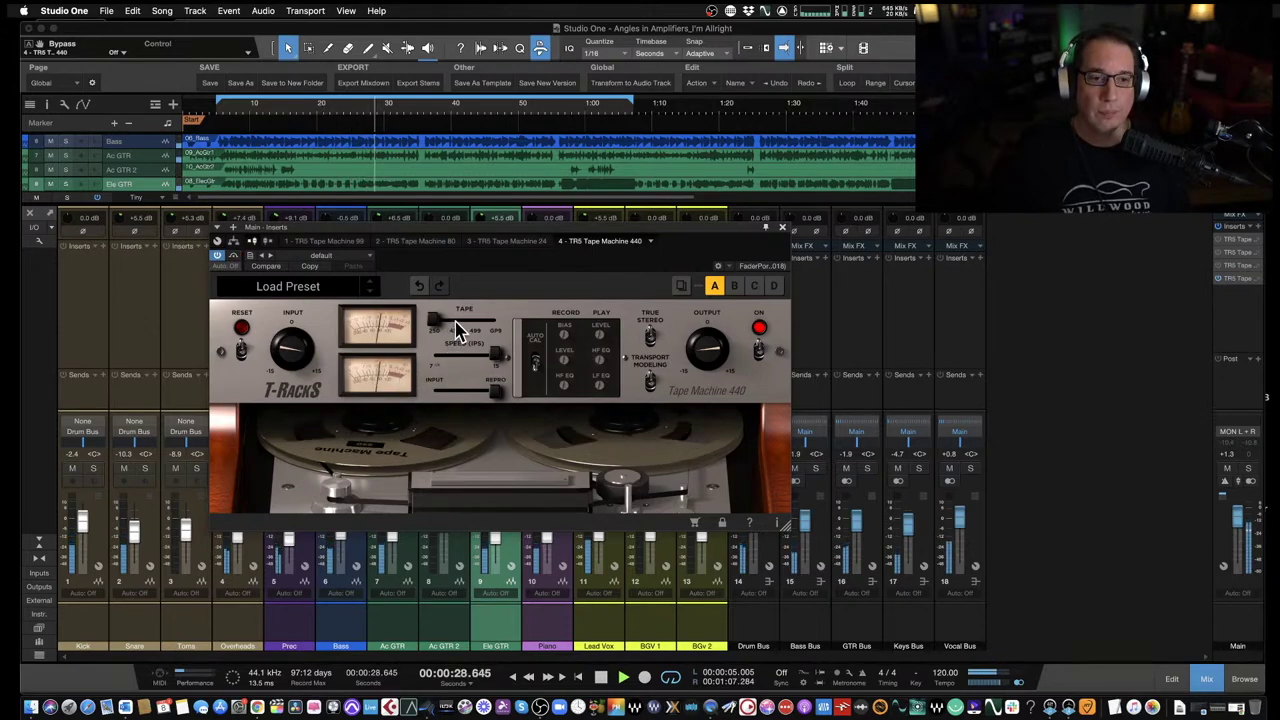
# Audition the 456, 499 and GP9 tape formulas at 15 ips, return to 250, and stop playback.
pyautogui.moveTo(436, 322); pyautogui.dragTo(449, 323)
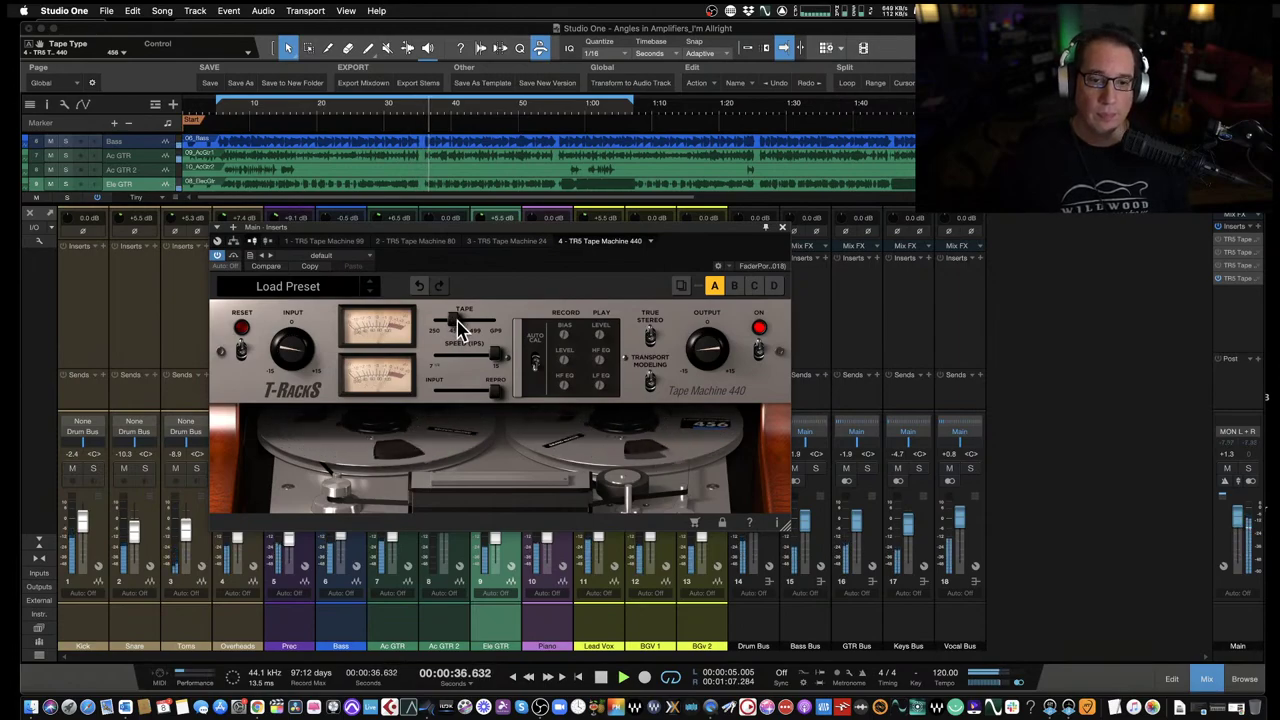
pyautogui.moveTo(458, 330); pyautogui.dragTo(483, 330)
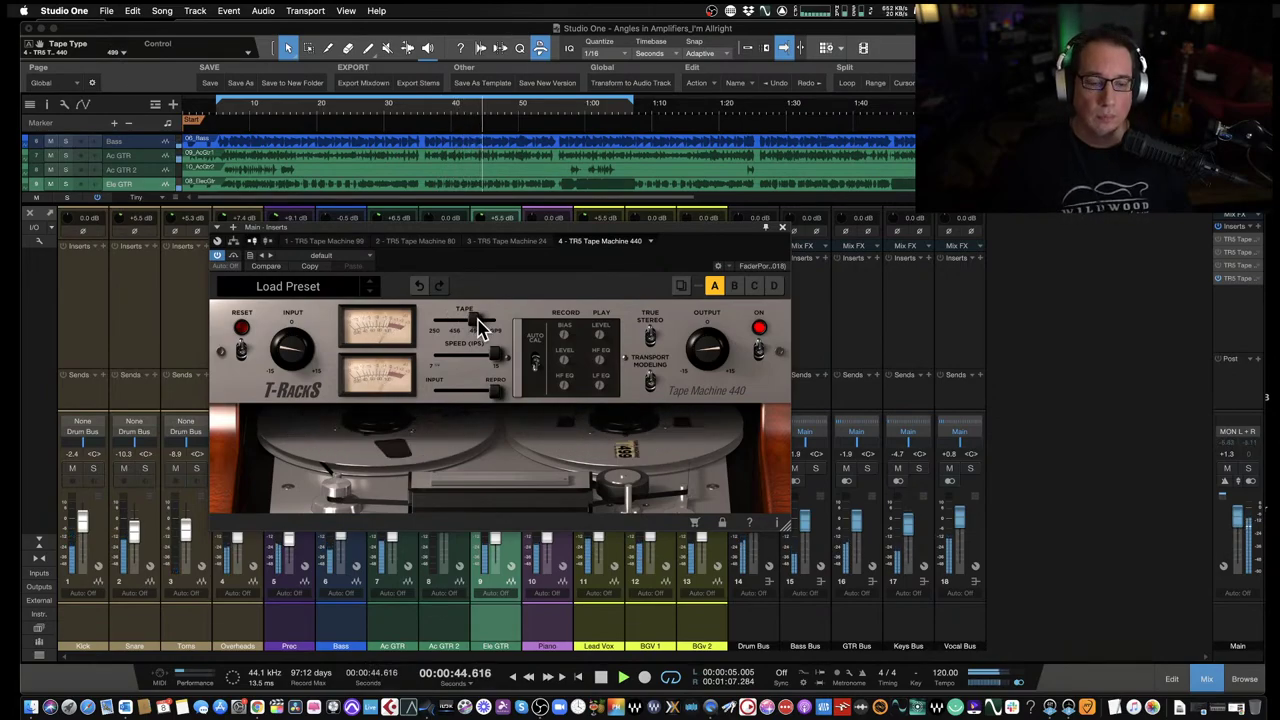
pyautogui.moveTo(478, 327); pyautogui.dragTo(494, 326)
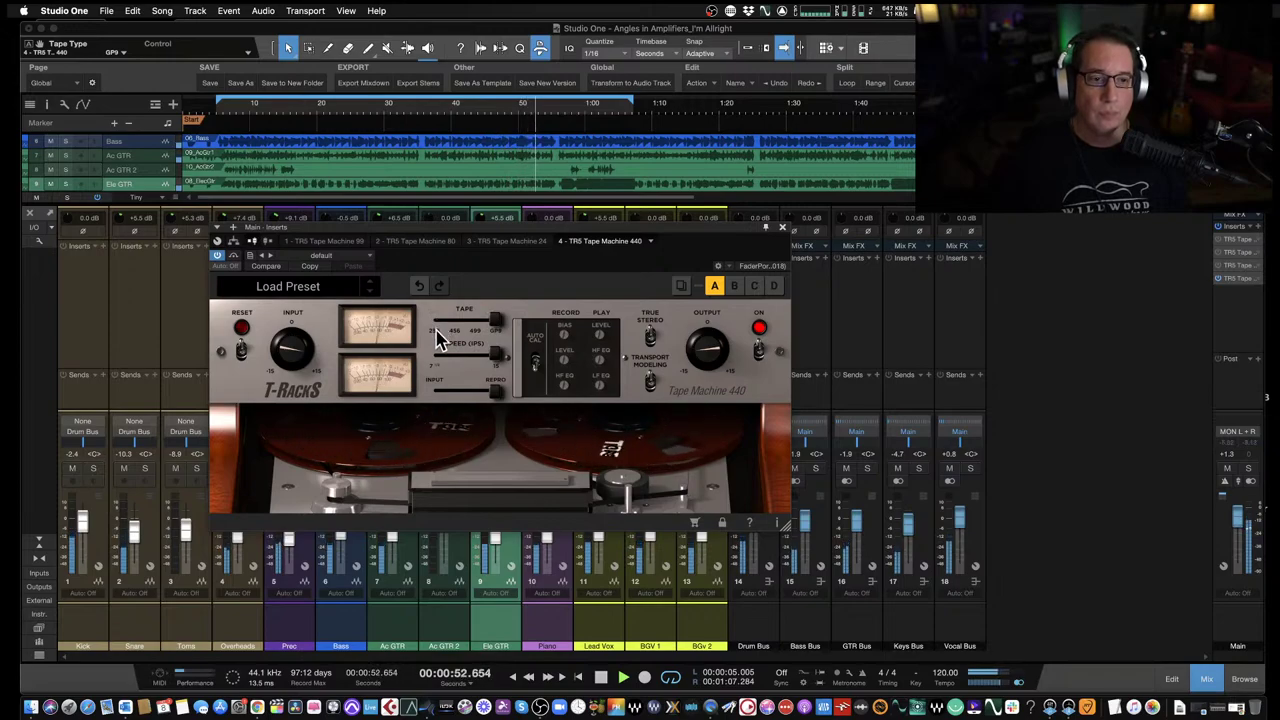
pyautogui.moveTo(494, 325); pyautogui.dragTo(432, 327)
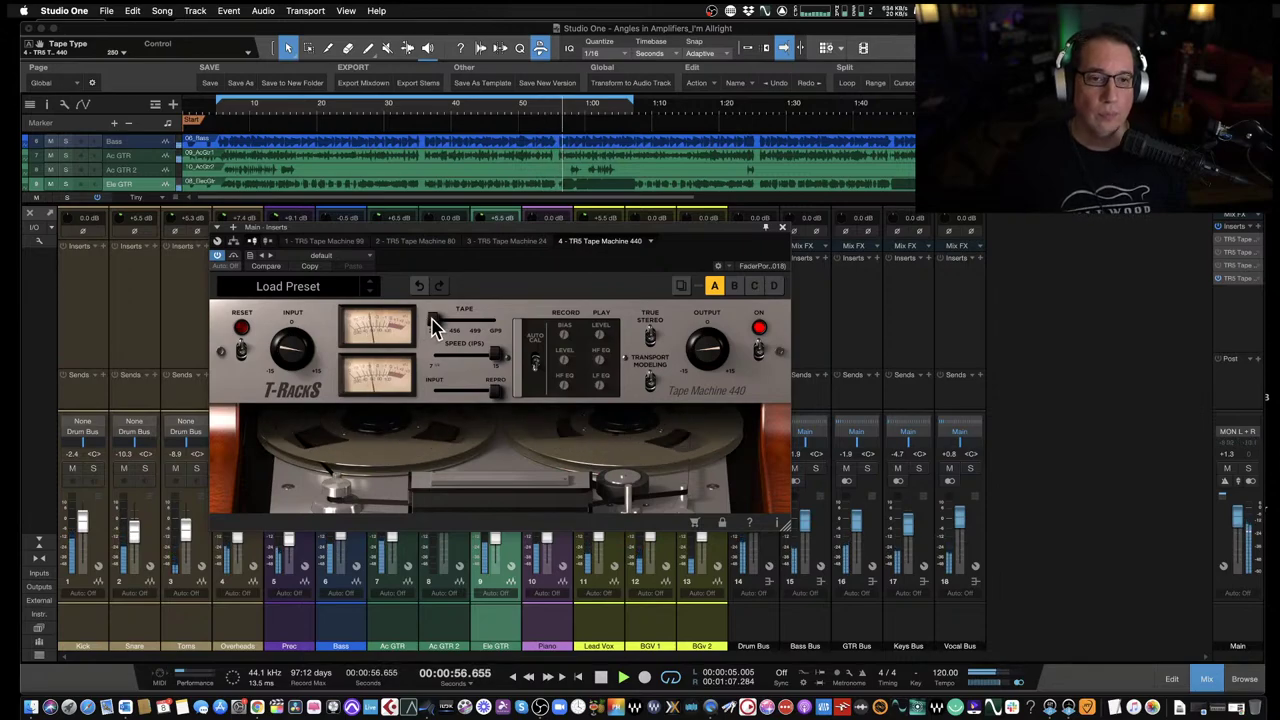
pyautogui.moveTo(434, 325); pyautogui.dragTo(386, 334)
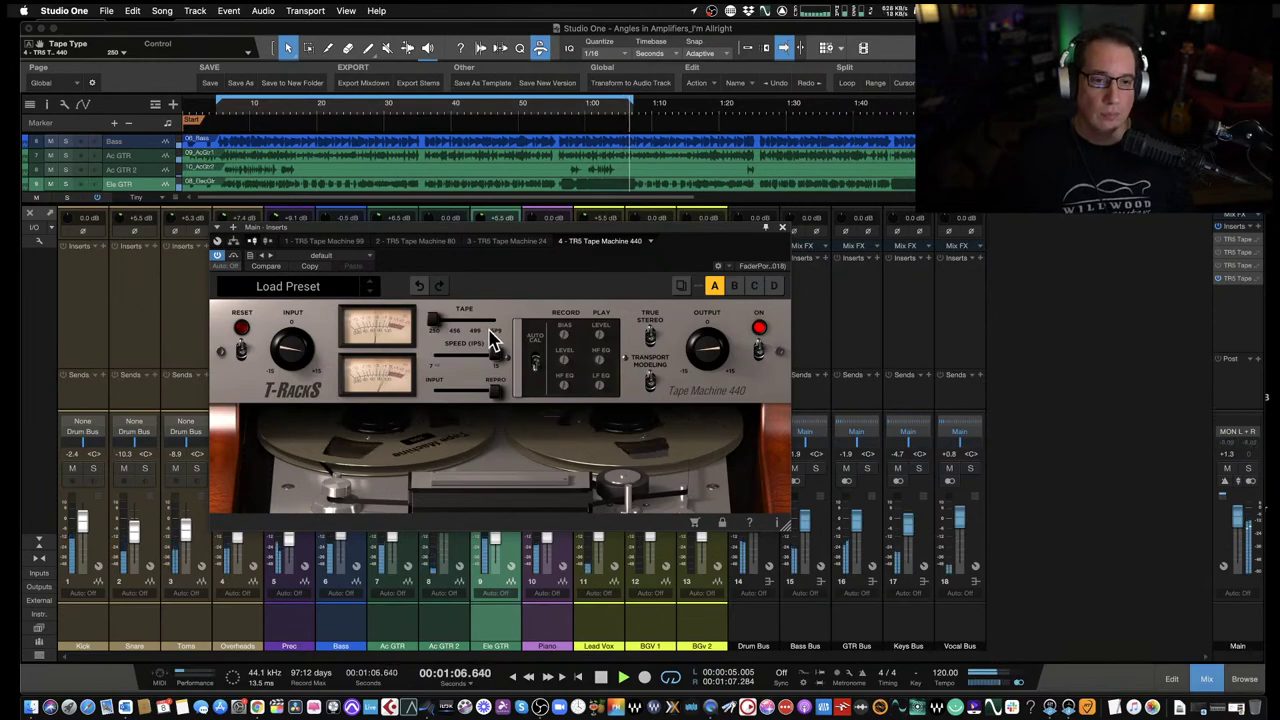
pyautogui.press('space')
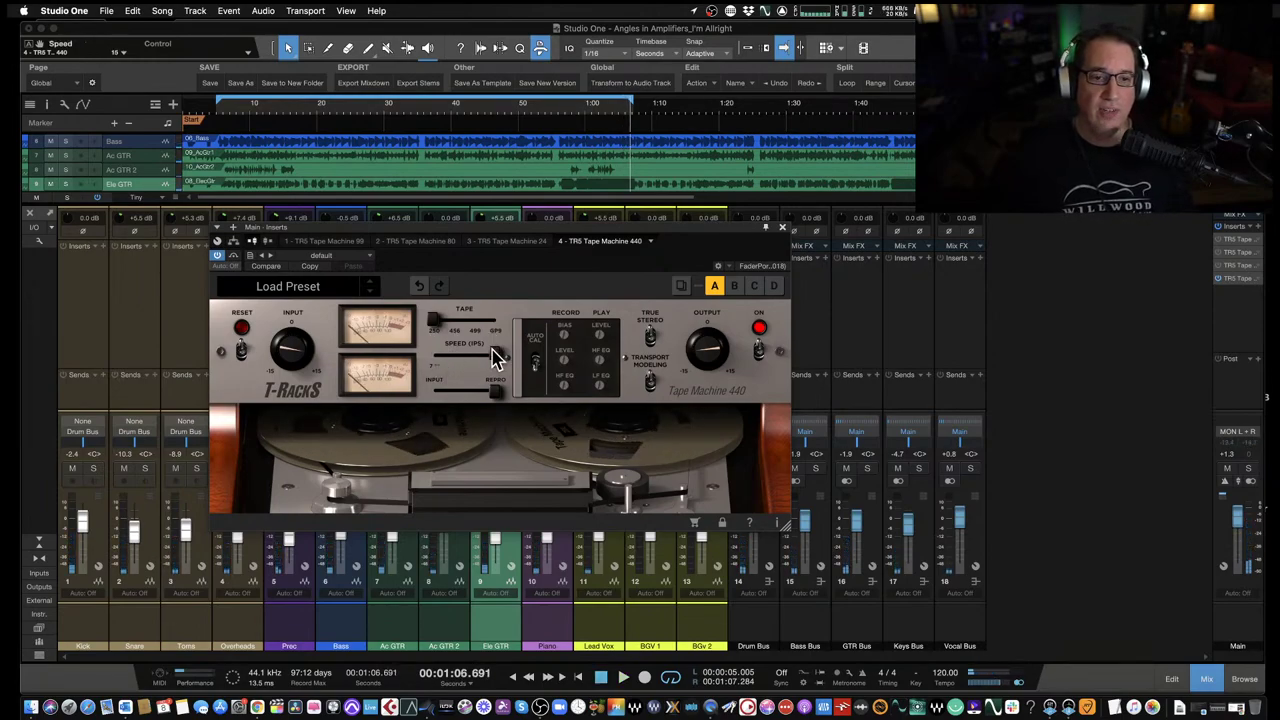
# Set the tape speed to 7.5 ips and play through the 250, 456, 499 and GP9 formulas, ending on GP9.
pyautogui.moveTo(497, 358); pyautogui.dragTo(378, 362)
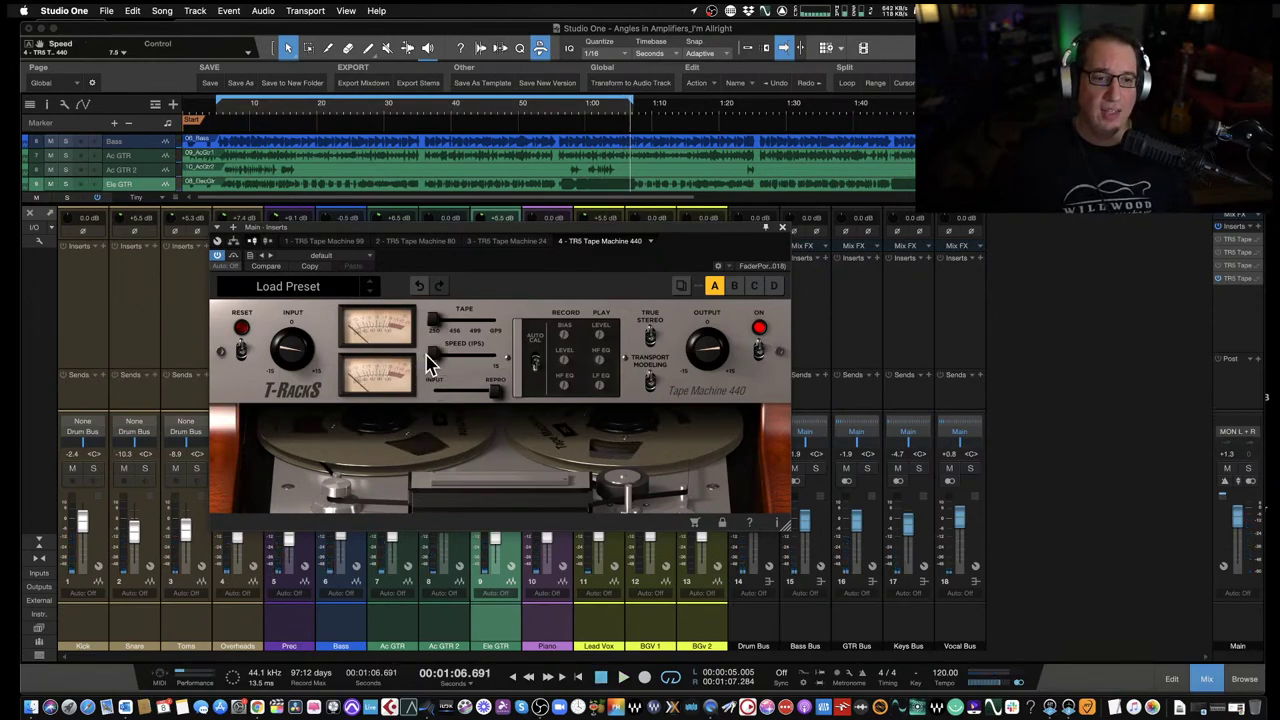
pyautogui.moveTo(425, 363); pyautogui.dragTo(528, 360)
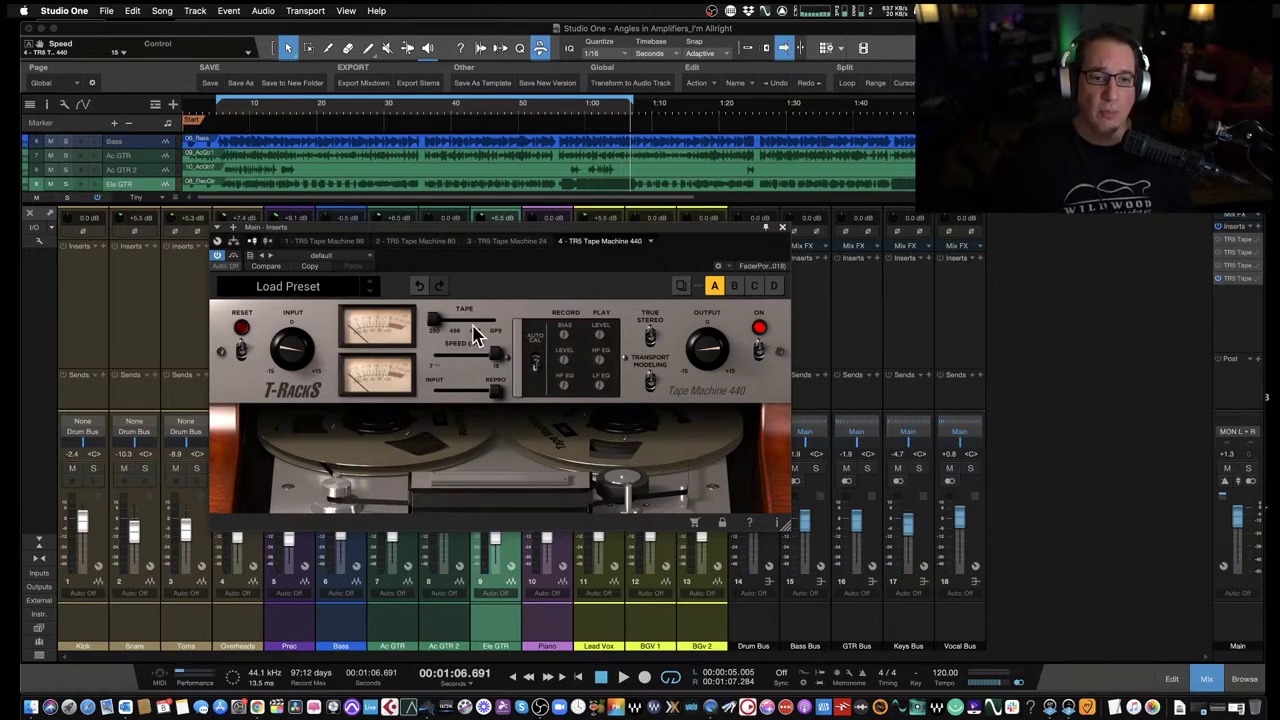
pyautogui.moveTo(435, 325); pyautogui.dragTo(335, 333)
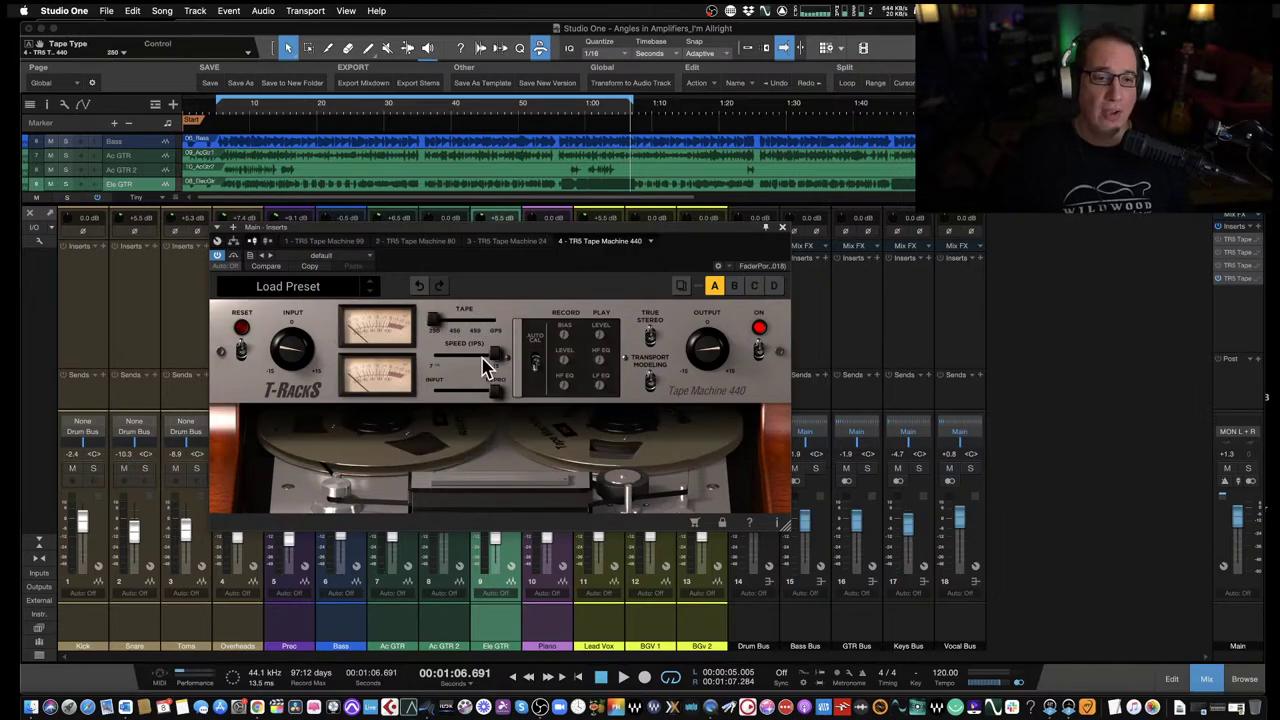
pyautogui.moveTo(494, 357); pyautogui.dragTo(380, 365)
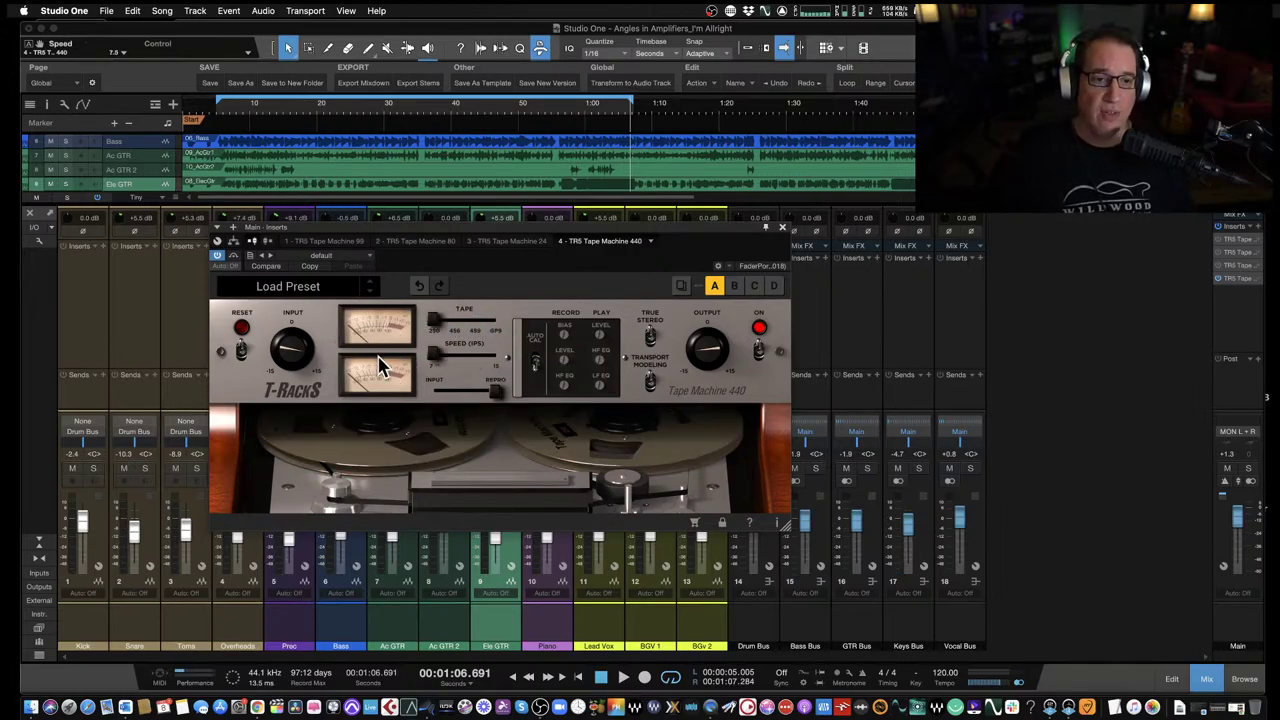
pyautogui.press('space')
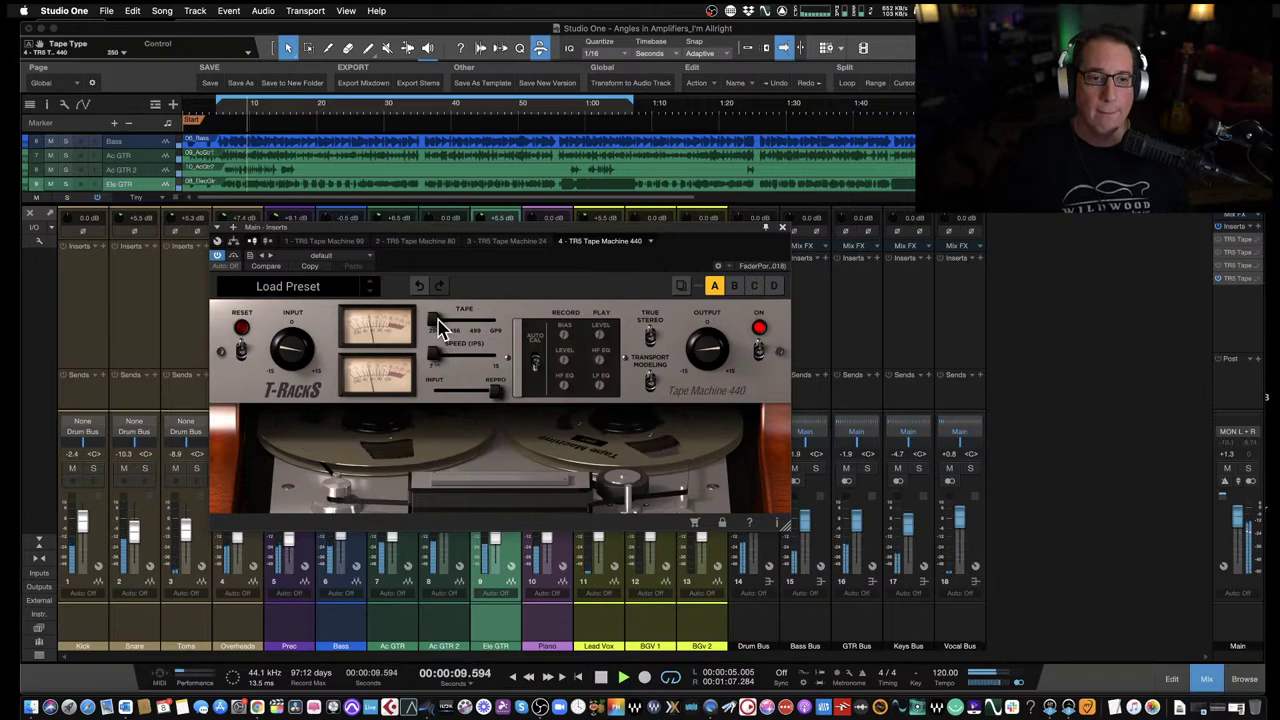
pyautogui.moveTo(438, 328); pyautogui.dragTo(455, 325)
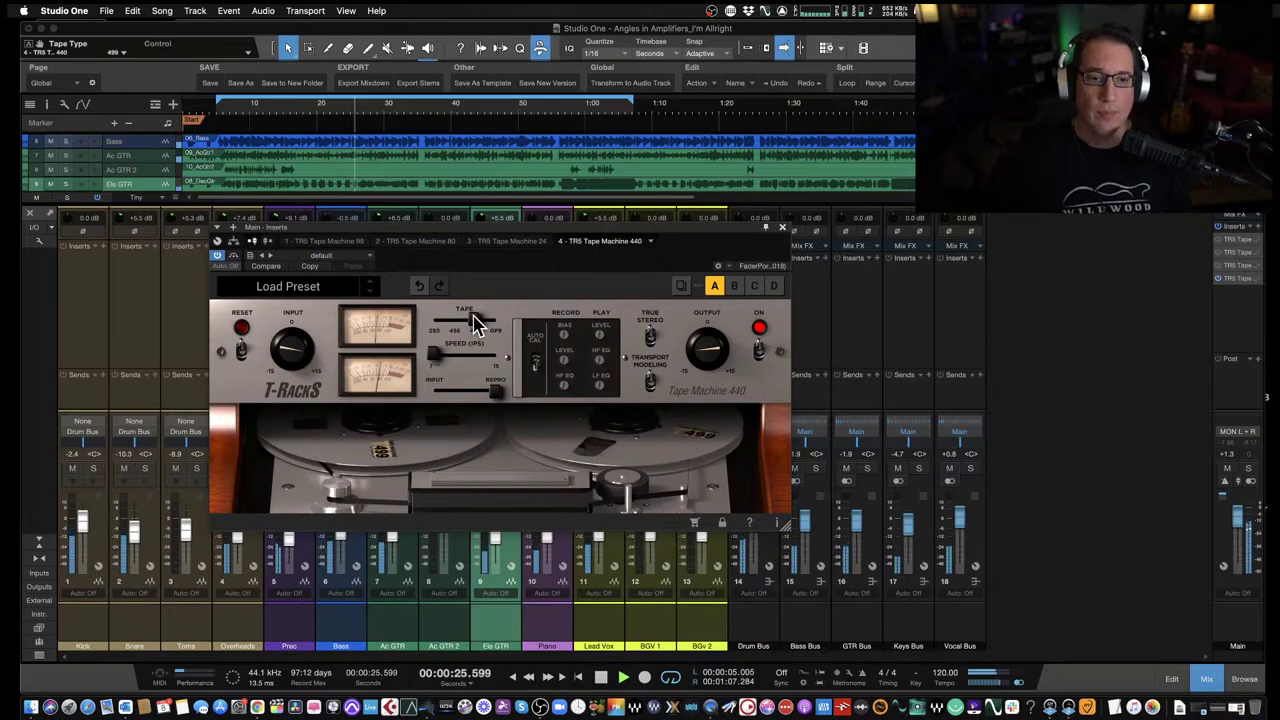
pyautogui.moveTo(477, 321); pyautogui.dragTo(498, 323)
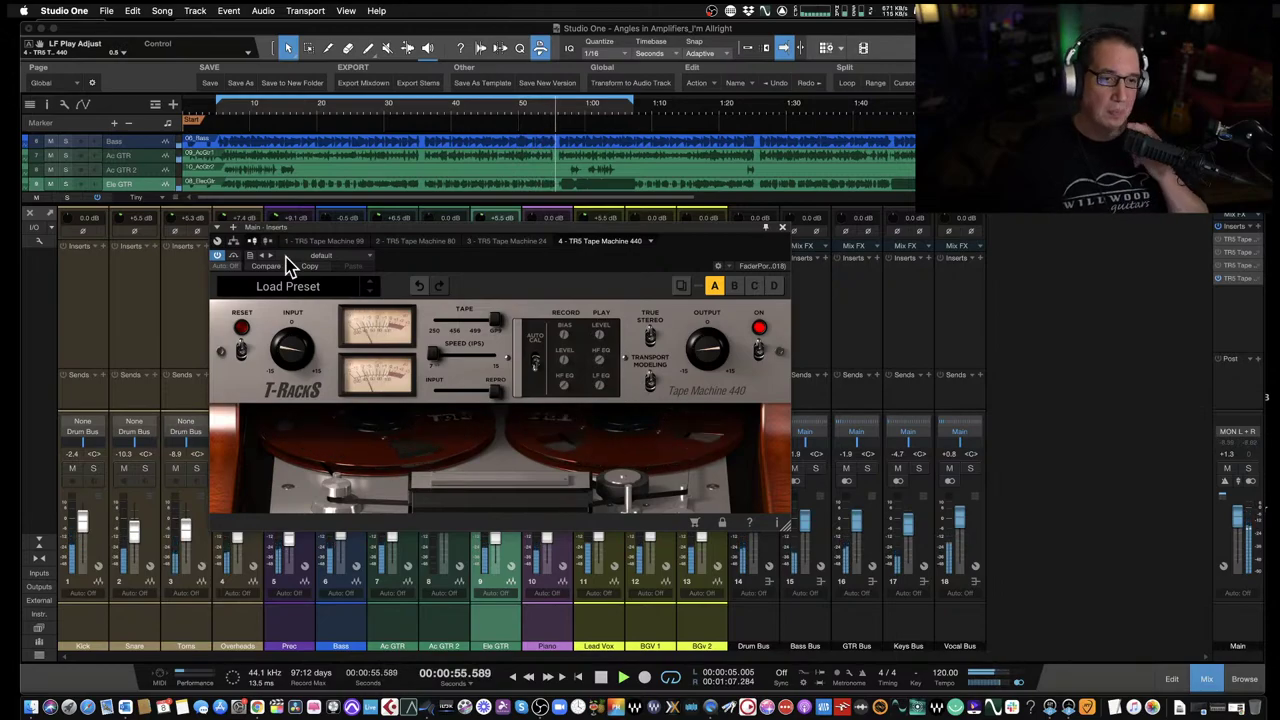
# Turn on True Stereo and Transport Modeling, comparing Tape Machine 440 with bypass before and after the change.
pyautogui.click(233, 257)
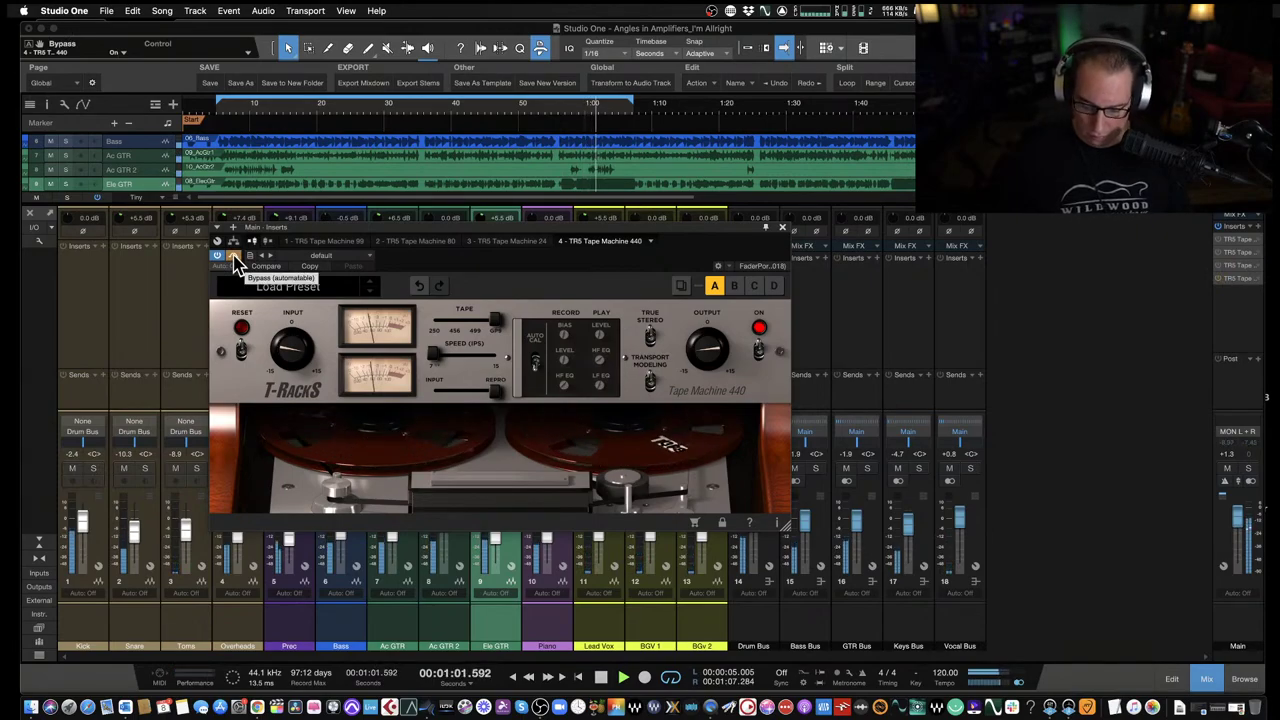
pyautogui.click(233, 257)
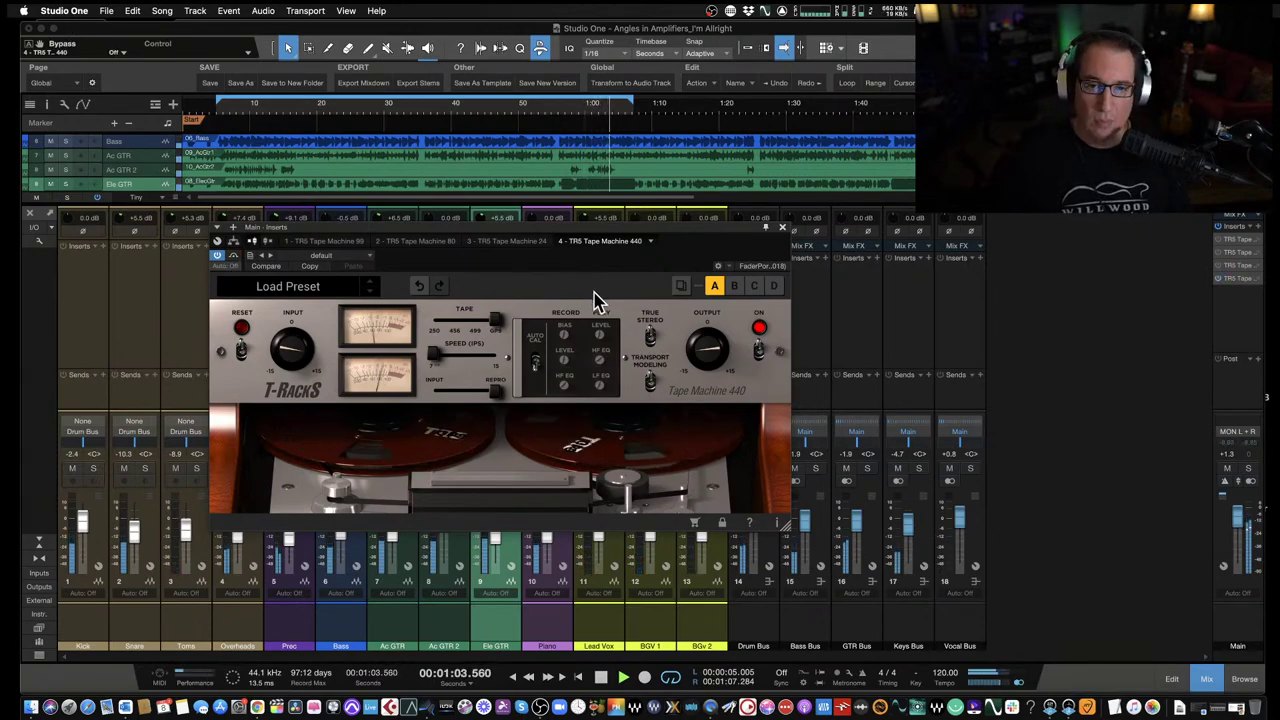
pyautogui.click(651, 341)
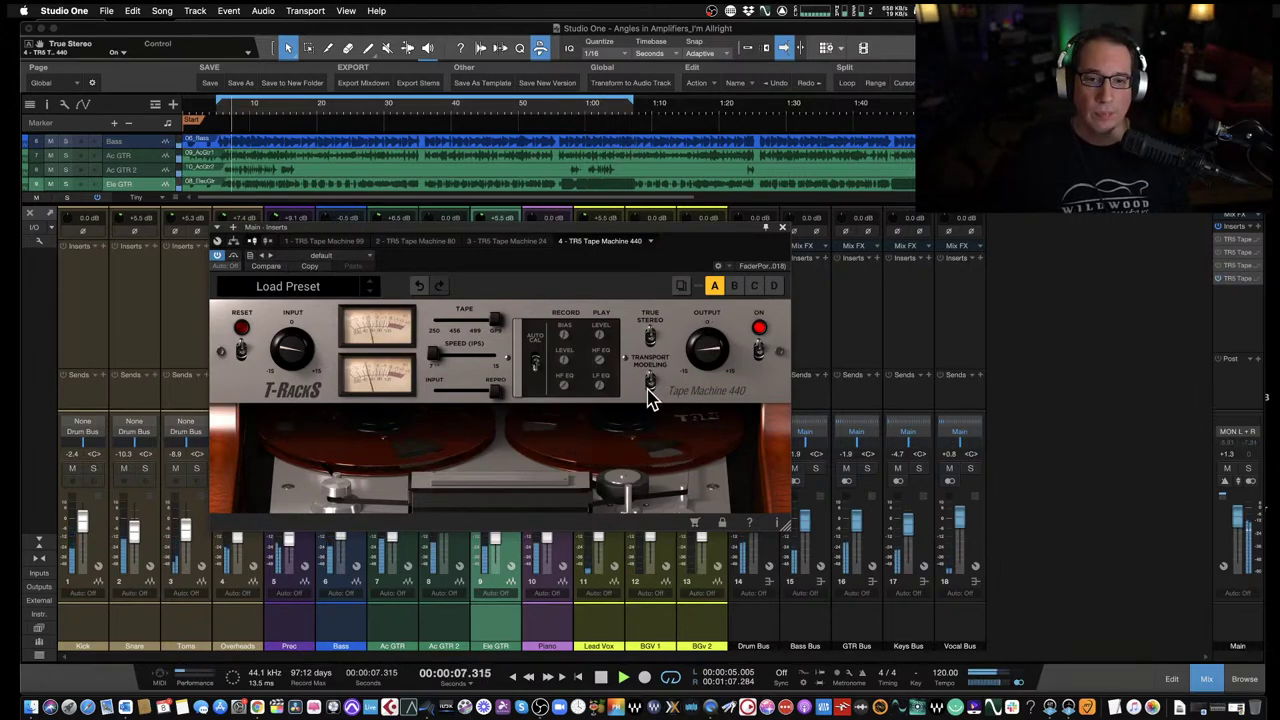
pyautogui.click(650, 382)
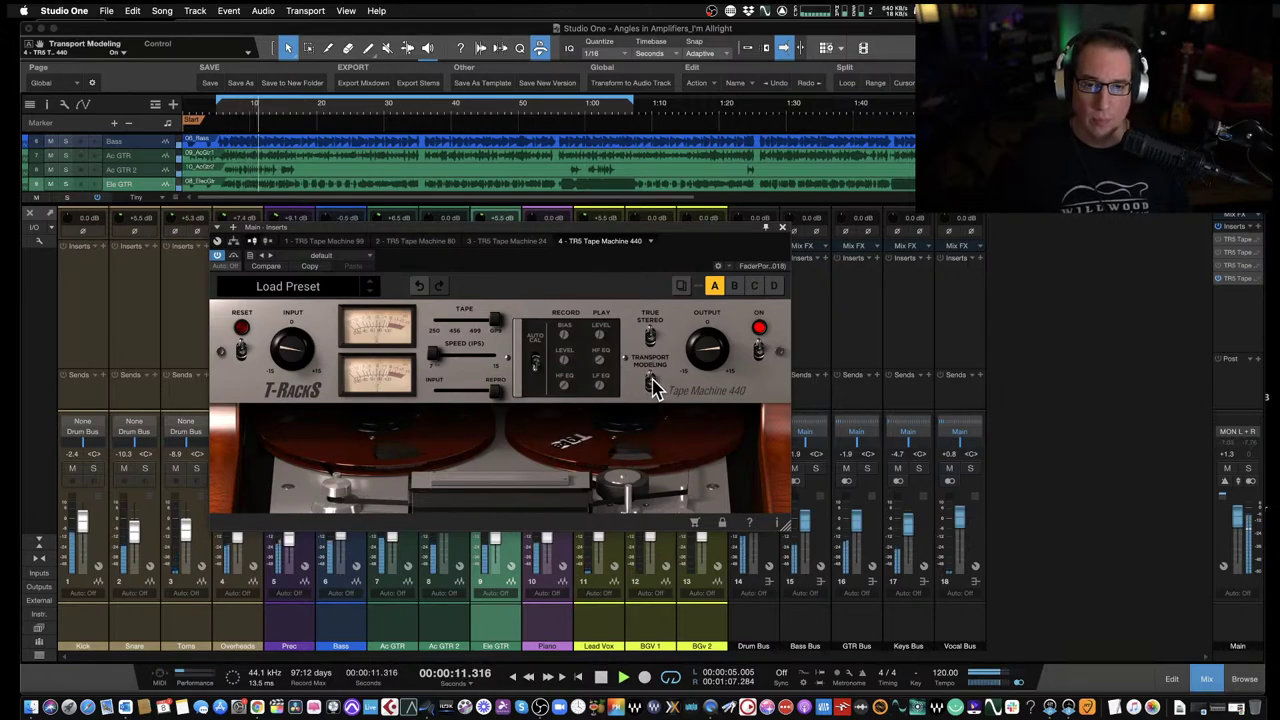
pyautogui.click(234, 257)
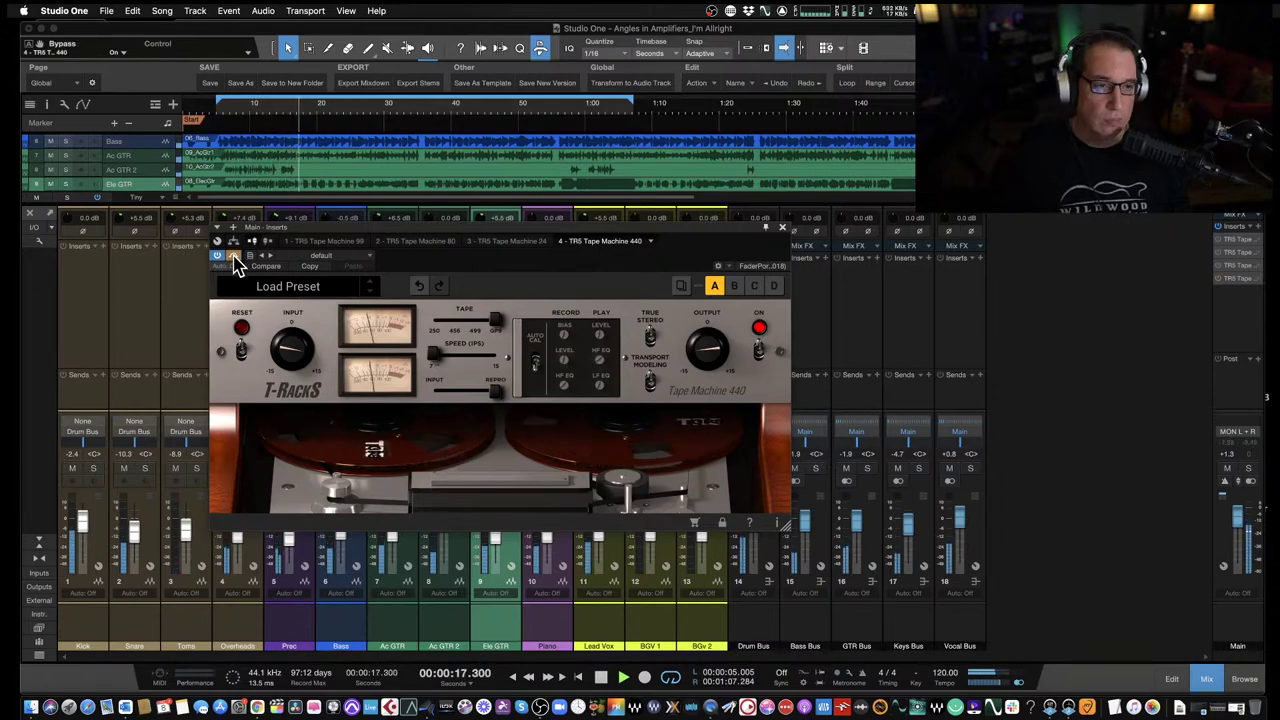
pyautogui.click(234, 257)
# Move the Tape Machine 440 window to the upper corner, show Tape Machine 24 from the Main inserts in it, and close the window.
pyautogui.moveTo(518, 243); pyautogui.dragTo(523, 226)
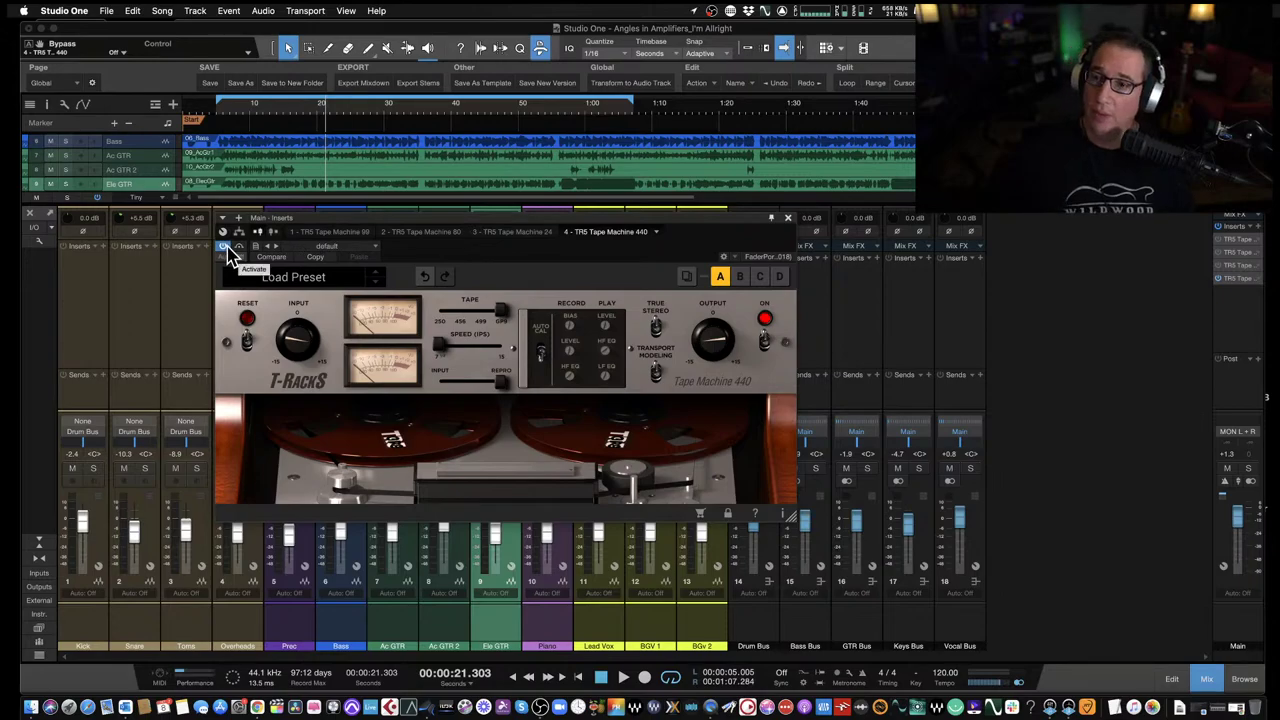
pyautogui.moveTo(298, 225); pyautogui.dragTo(118, 40)
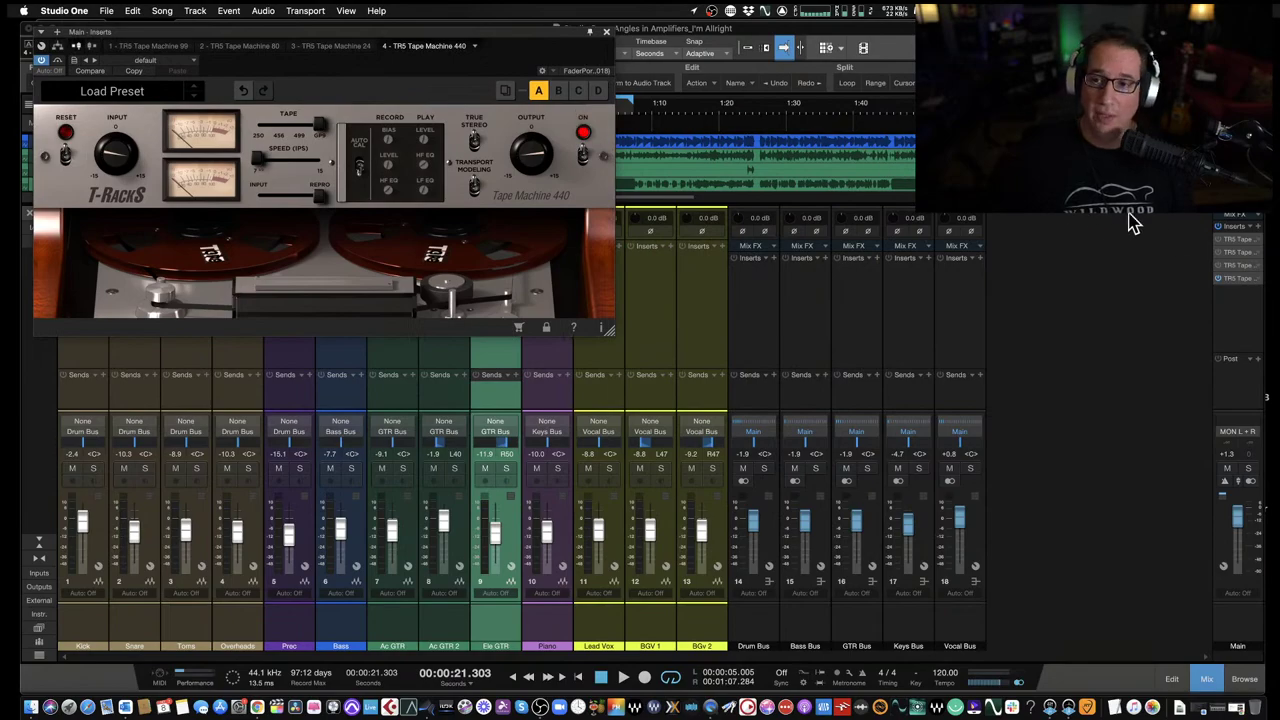
pyautogui.click(1246, 266)
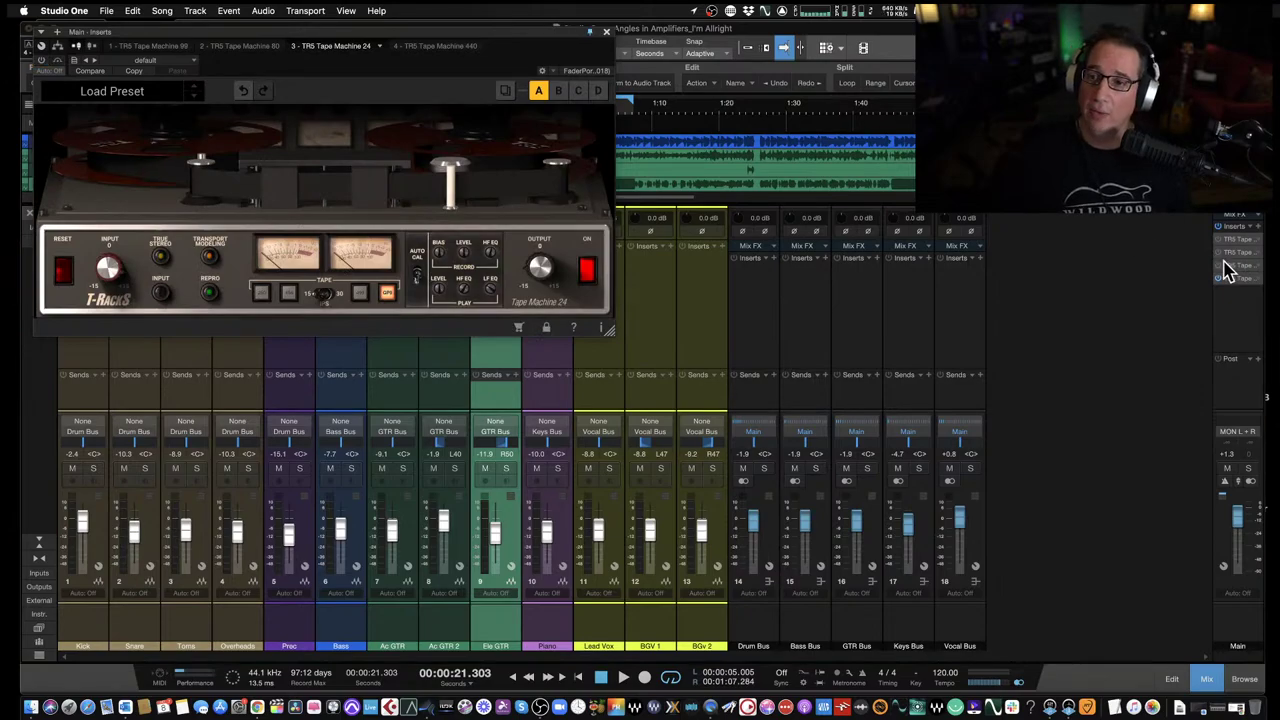
pyautogui.click(606, 31)
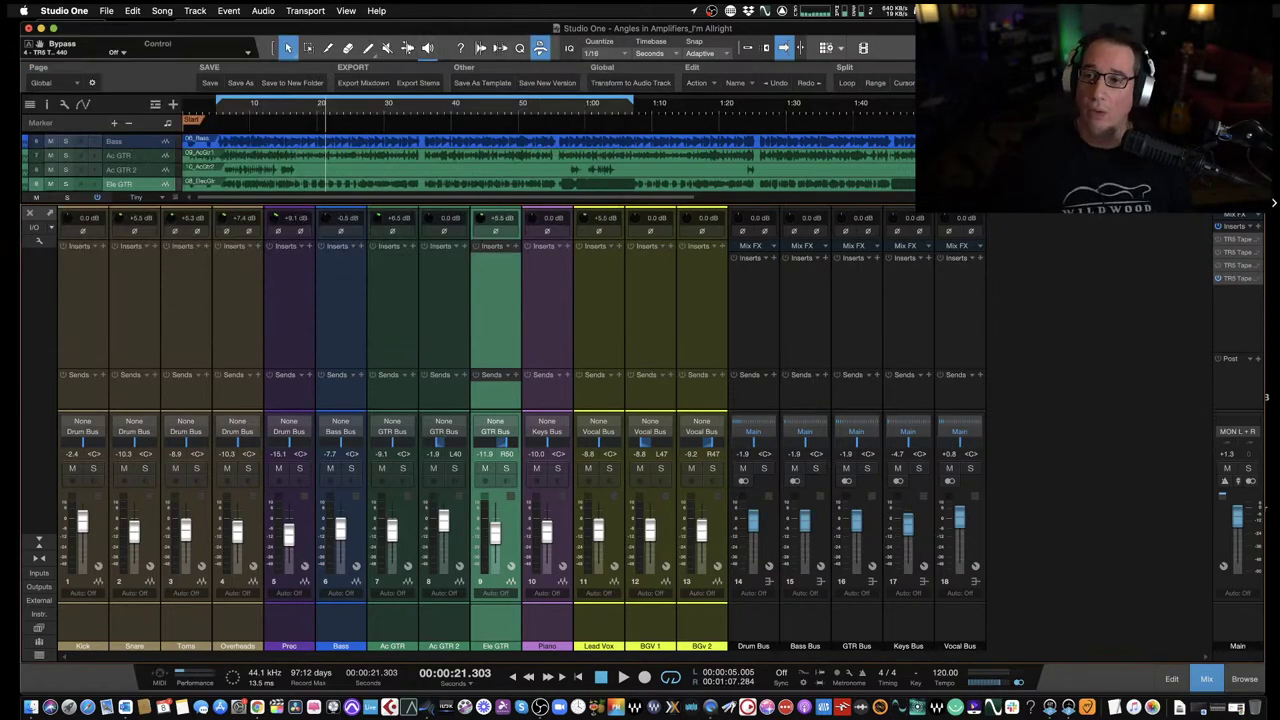
# Open Tape Machine 24 and Tape Machine 440 from the Main inserts in separate windows, placing the 440 directly below the 24.
pyautogui.click(1245, 268)
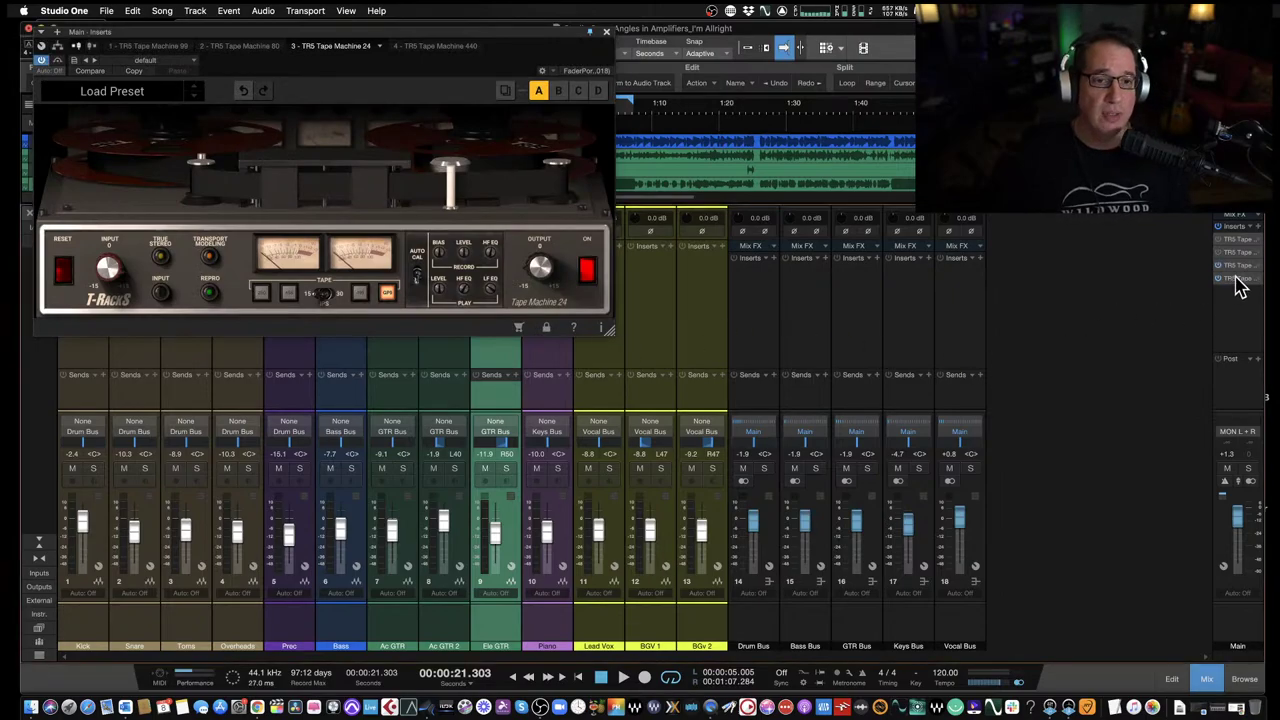
pyautogui.click(1237, 279)
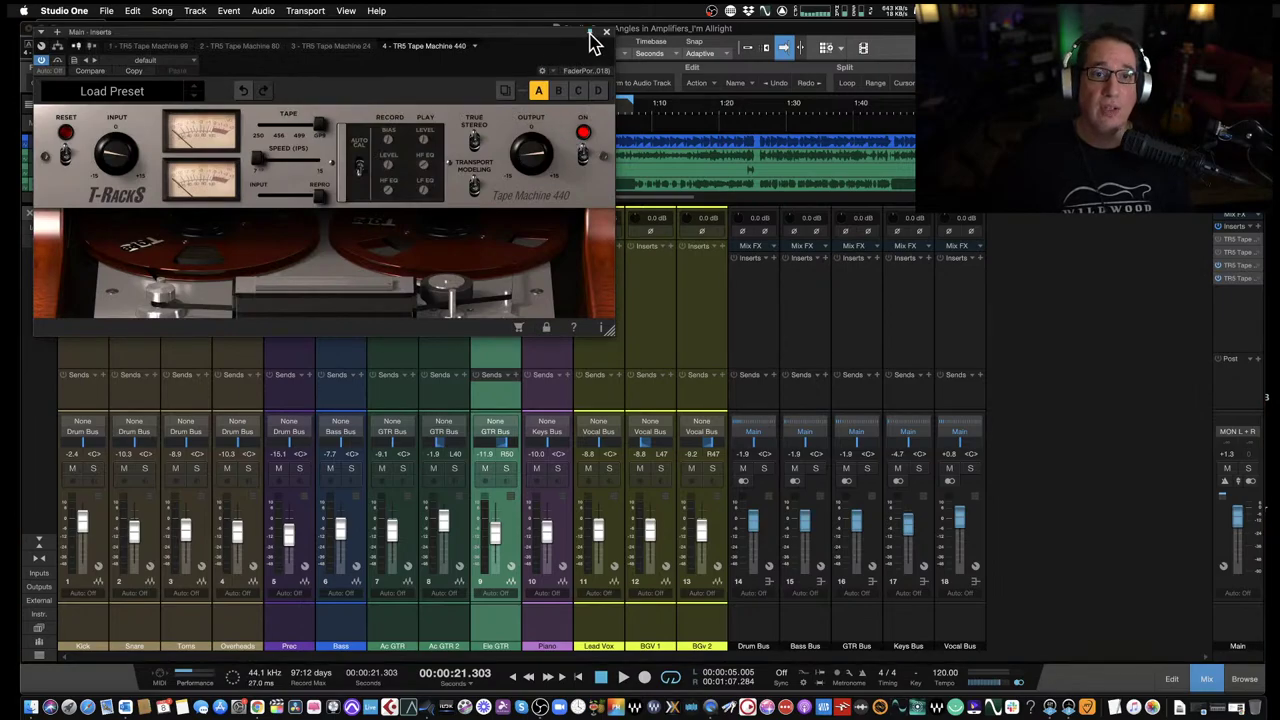
pyautogui.moveTo(535, 40); pyautogui.dragTo(535, 361)
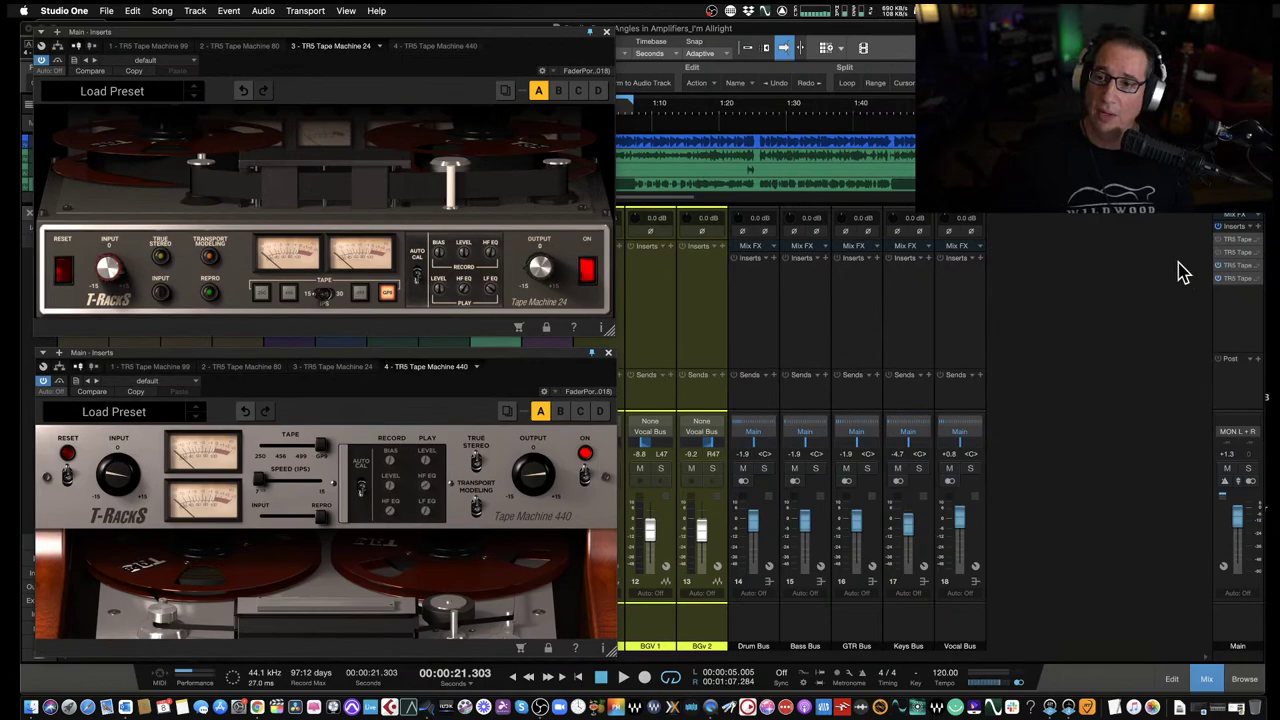
# Enable and open Tape Machine 80 and Tape Machine 99, arranging all four plug-in windows in a two-by-two grid with the 99 above the 80.
pyautogui.click(1237, 258)
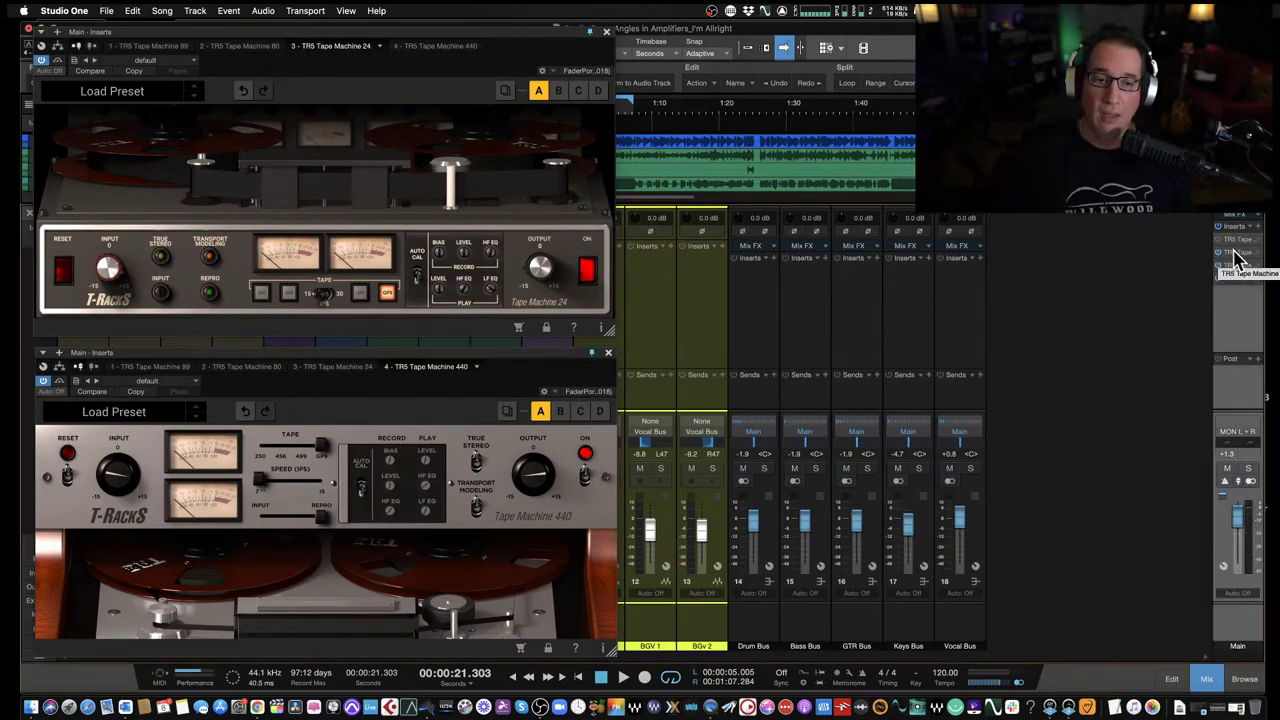
pyautogui.click(1237, 258)
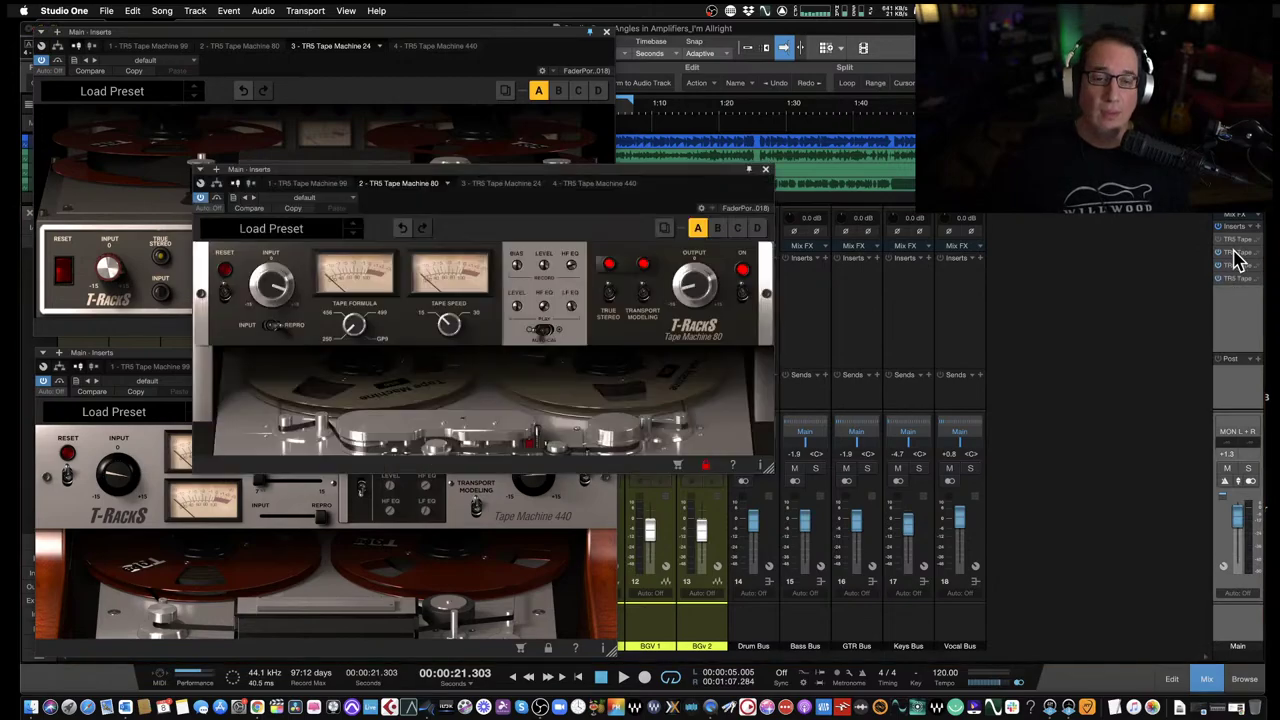
pyautogui.moveTo(690, 183); pyautogui.dragTo(1130, 376)
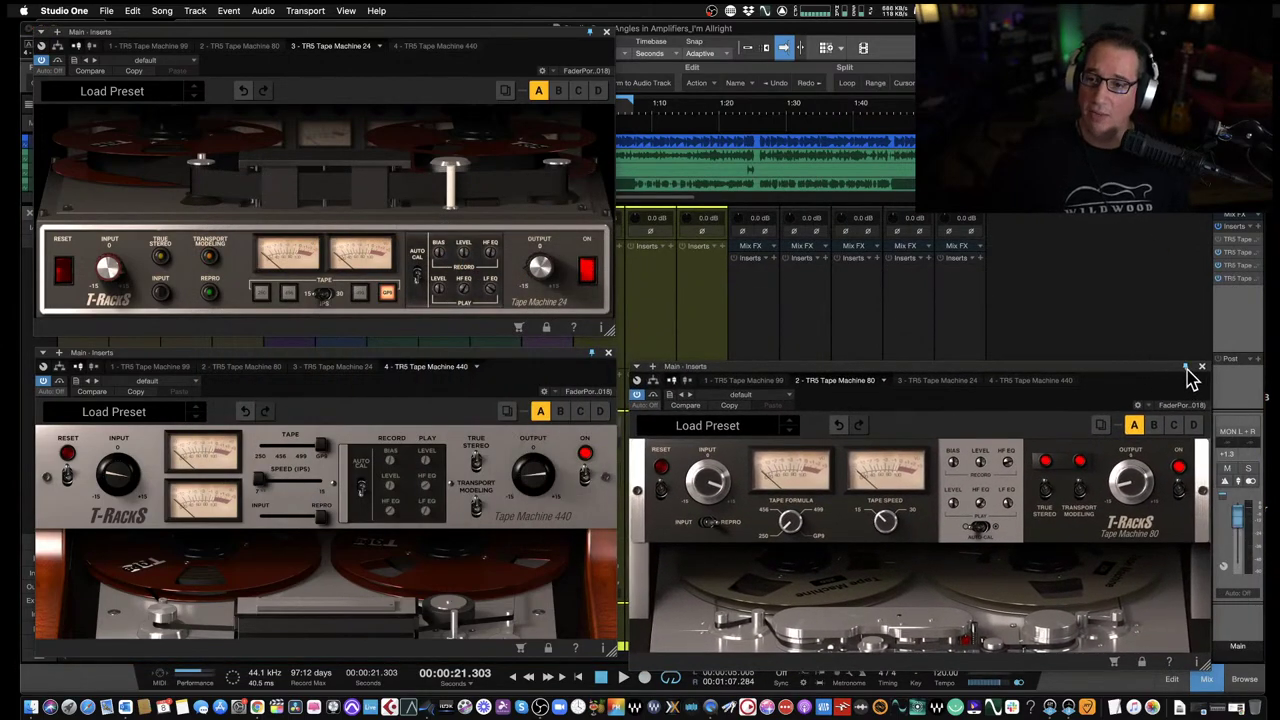
pyautogui.click(1224, 240)
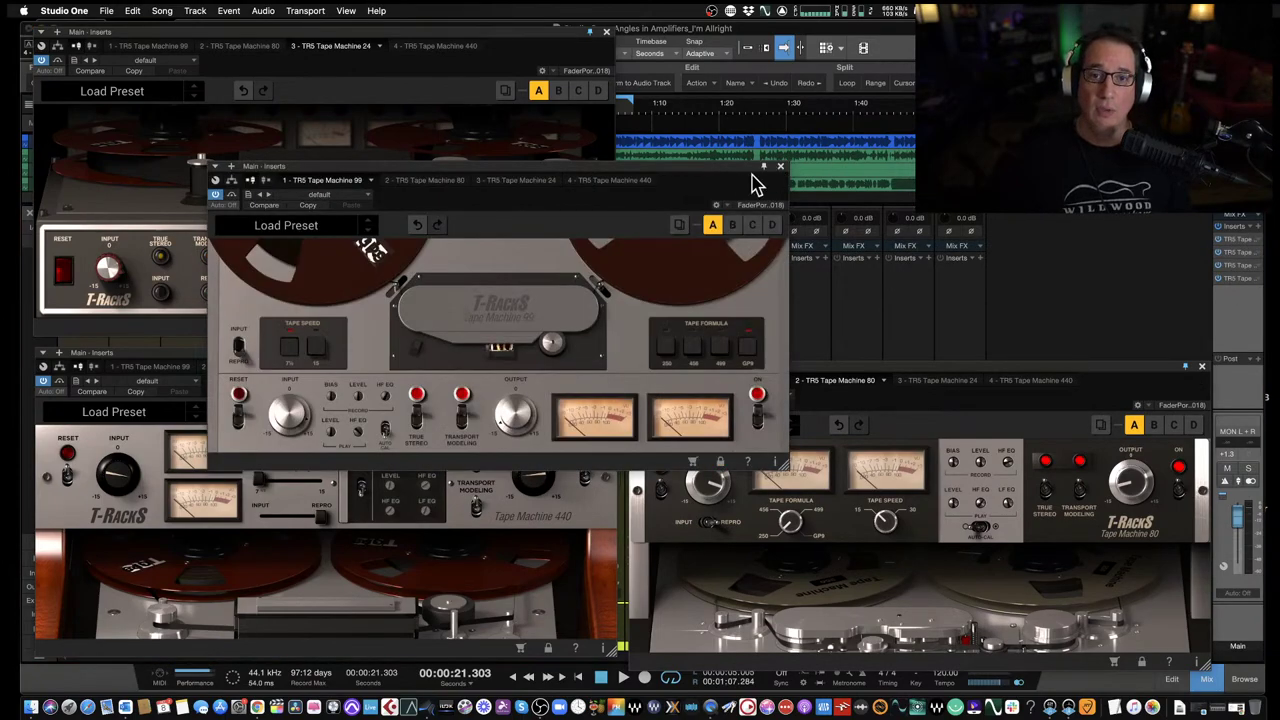
pyautogui.moveTo(712, 180); pyautogui.dragTo(1130, 73)
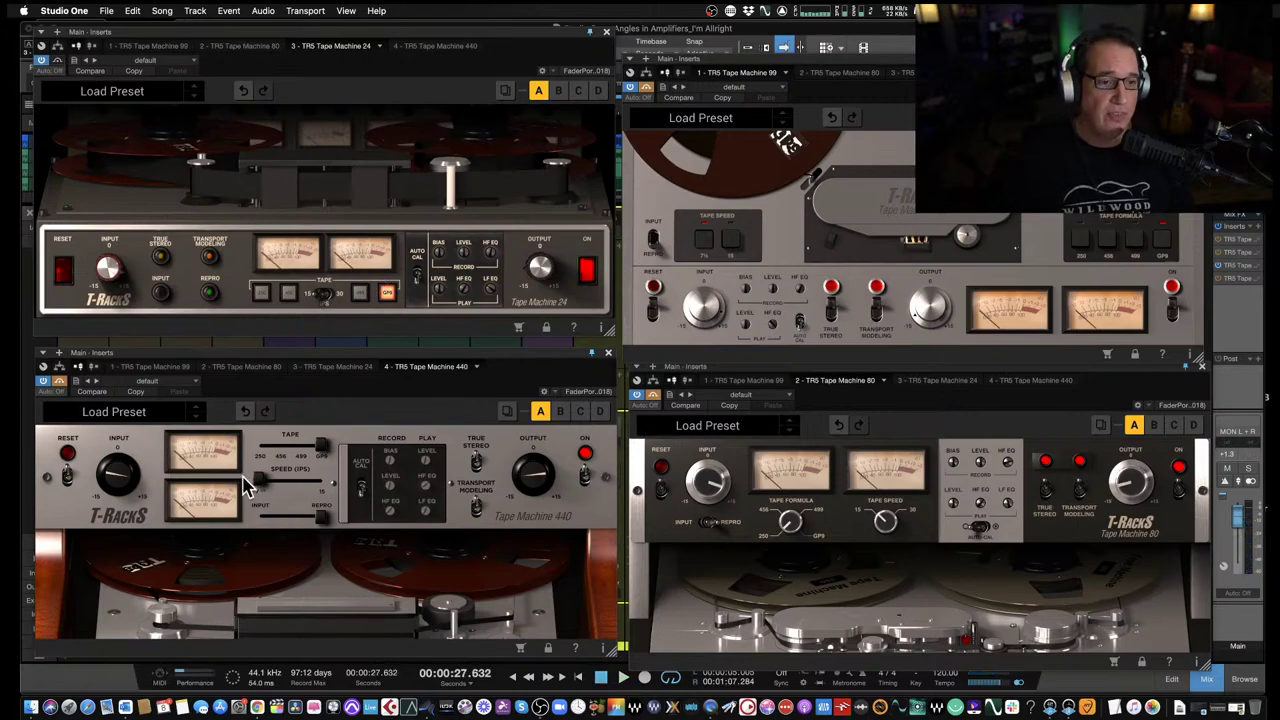
# Set Tape Machine 440 to 15 ips, compare the four tape machines during playback by switching their bypass states, and stop playback.
pyautogui.moveTo(258, 480); pyautogui.dragTo(338, 494)
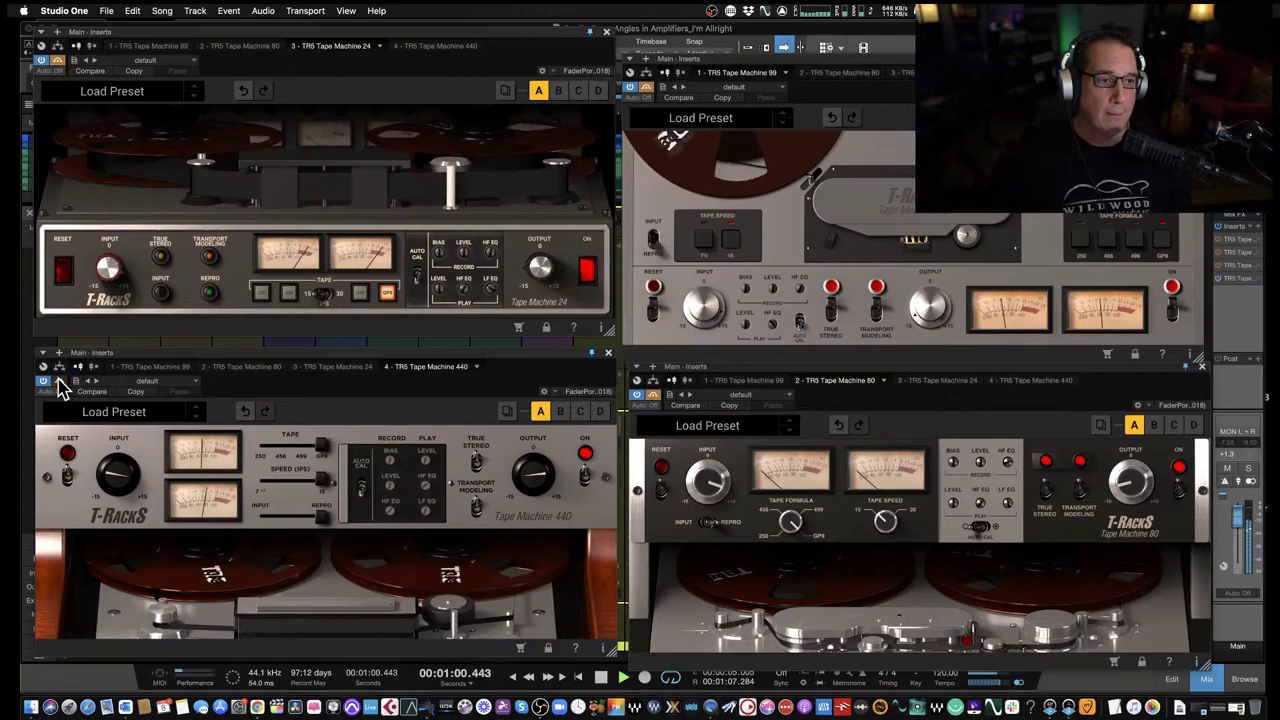
pyautogui.moveTo(183, 363); pyautogui.dragTo(181, 356)
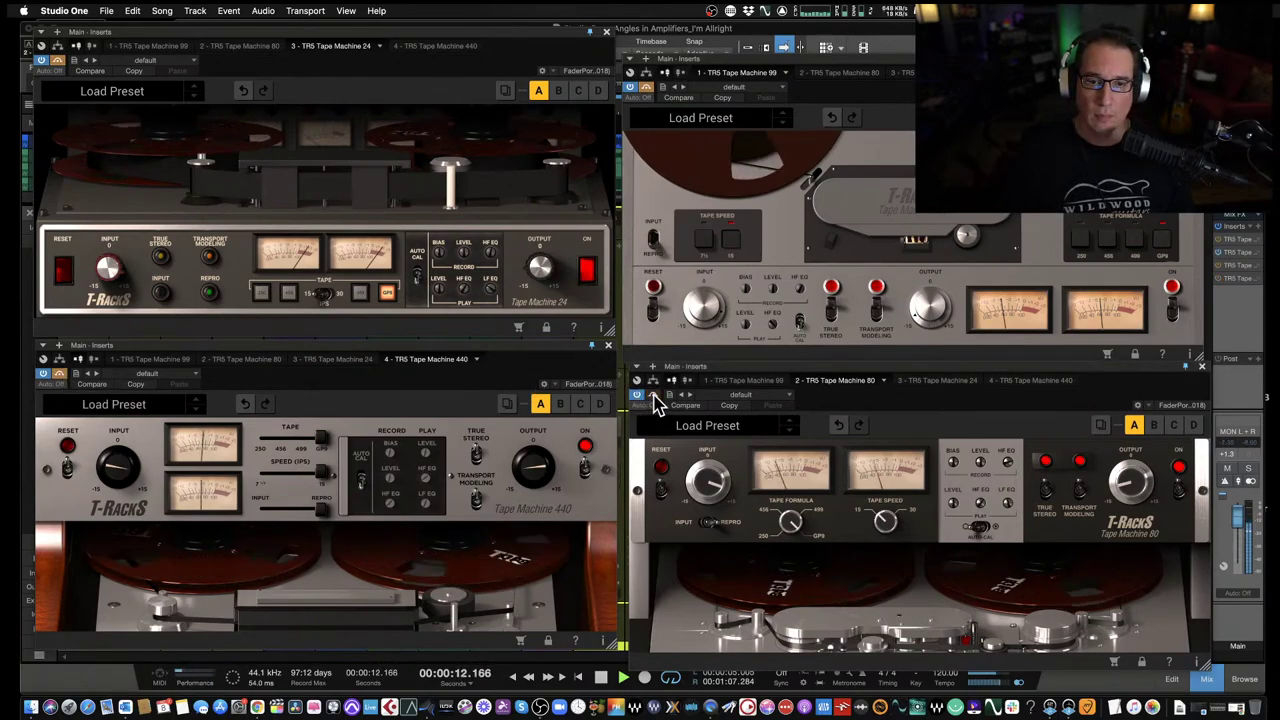
pyautogui.moveTo(737, 377); pyautogui.dragTo(737, 368)
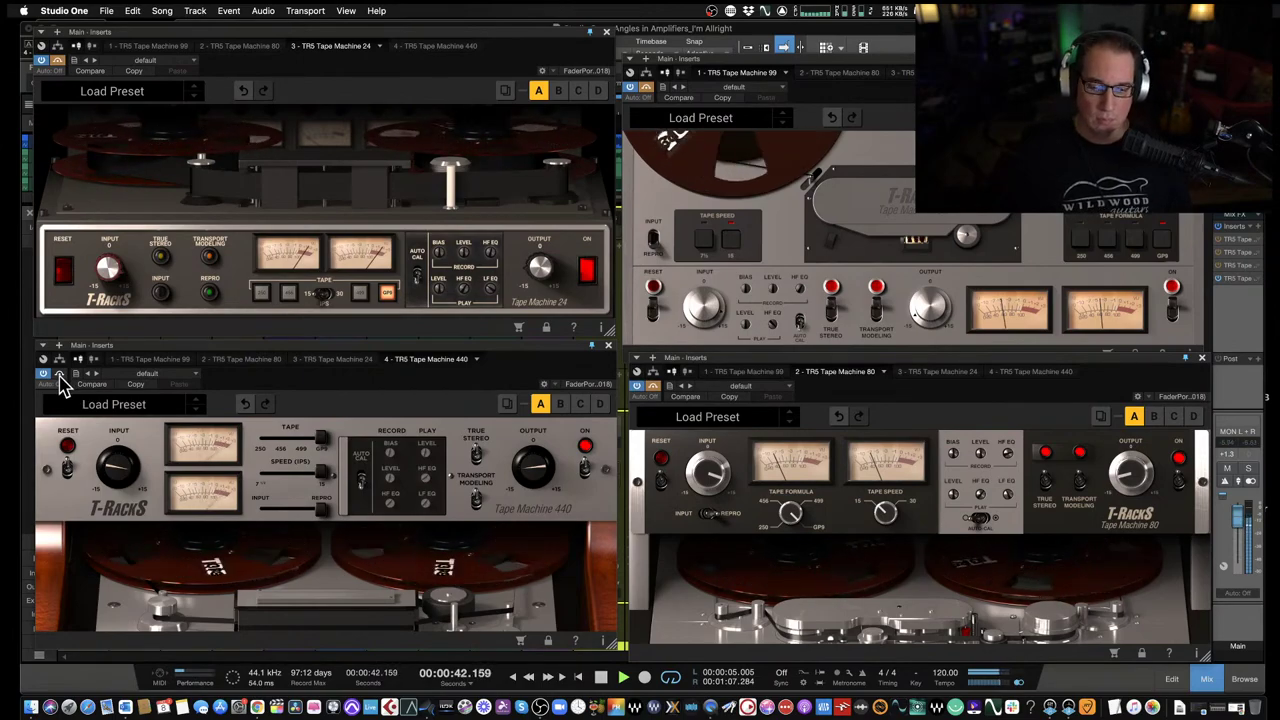
pyautogui.click(647, 89)
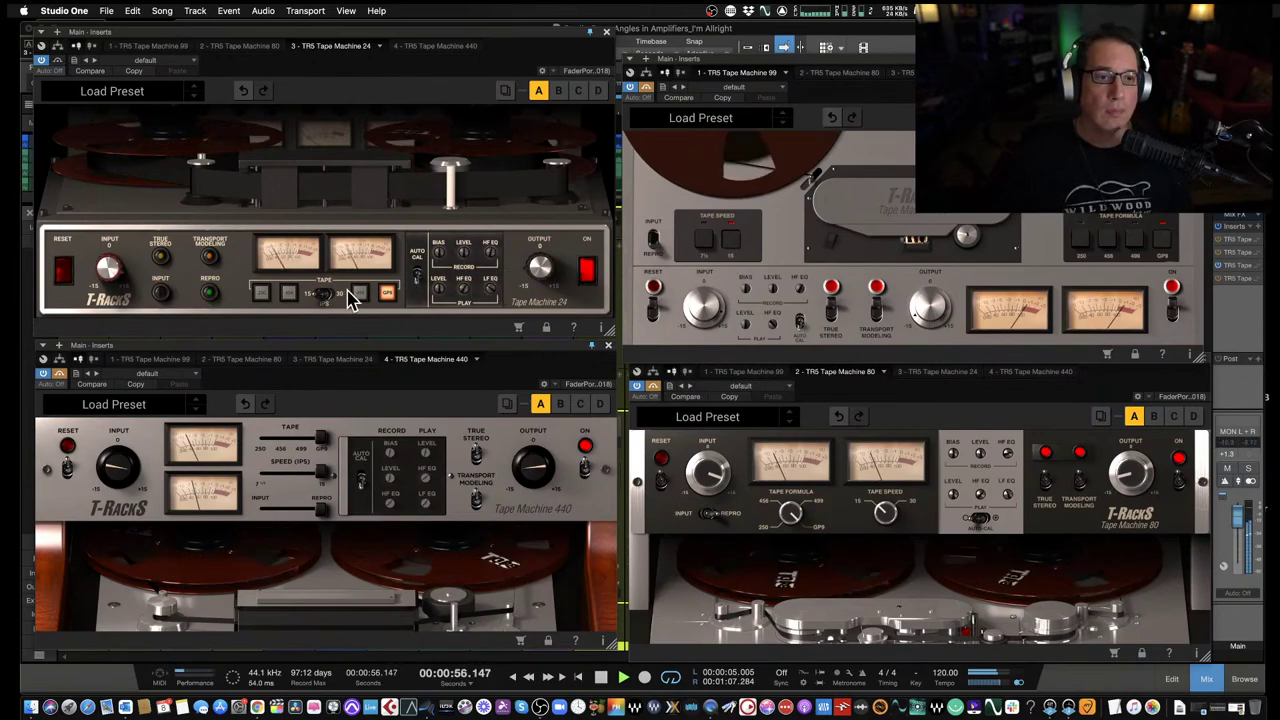
pyautogui.moveTo(540, 270)
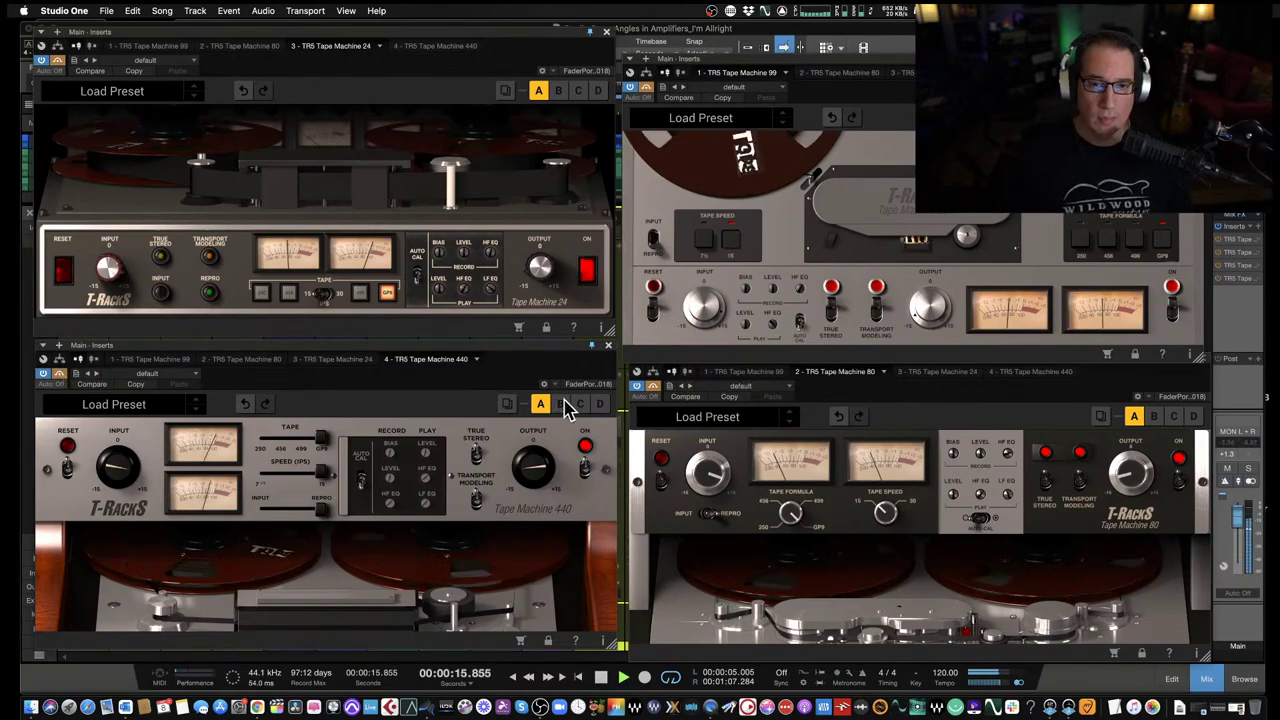
pyautogui.click(662, 393)
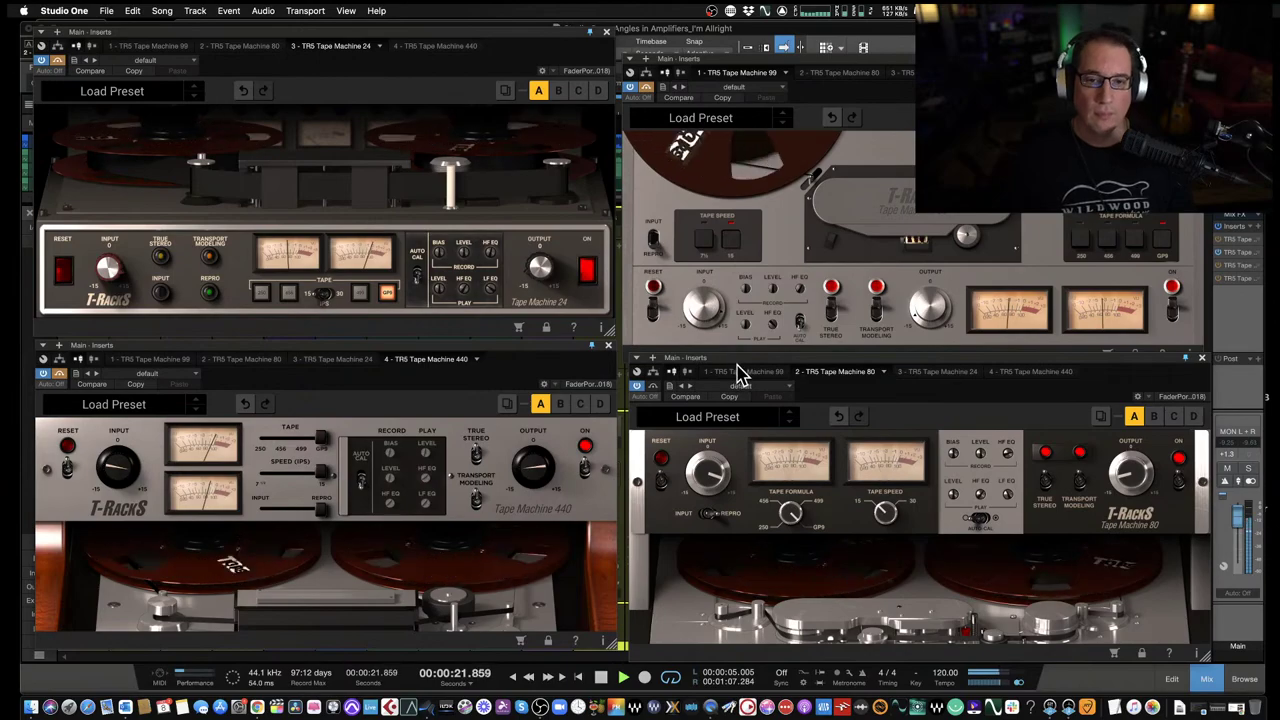
pyautogui.press('space')
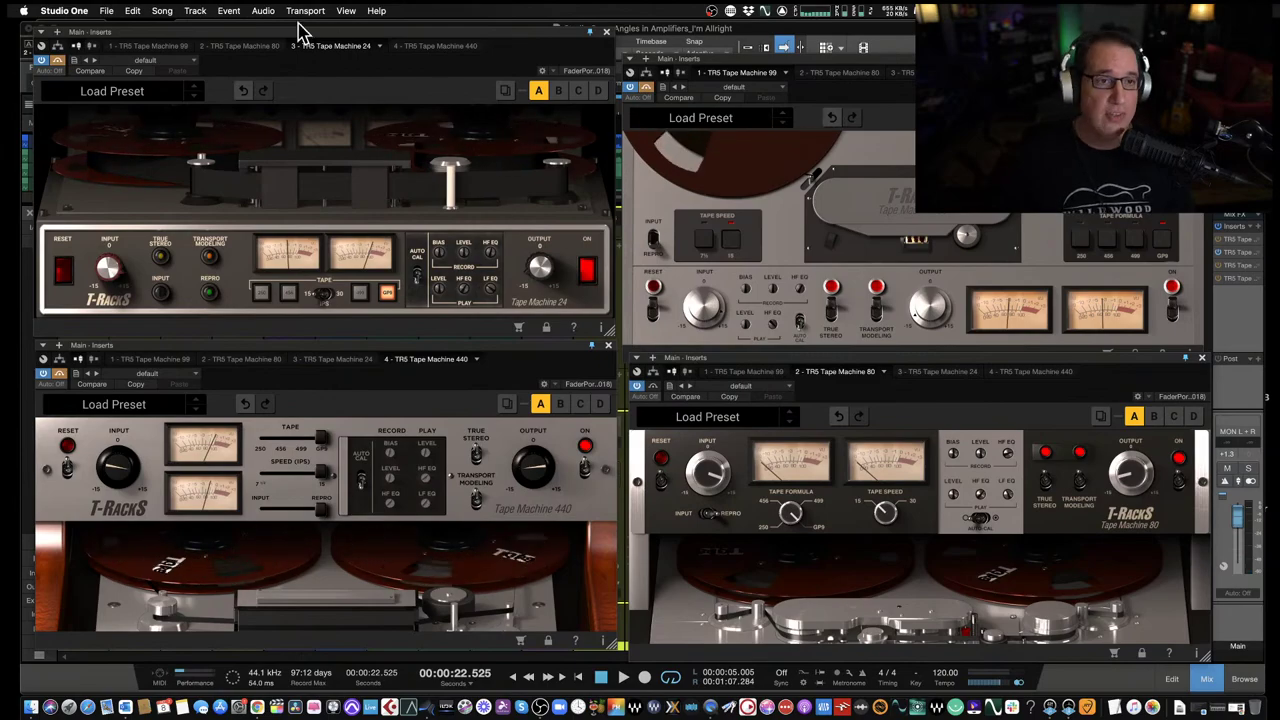
# Show the Performance Monitor over the Tape Machine 80 window and take all four tape machines out of bypass to measure their load.
pyautogui.click(344, 12)
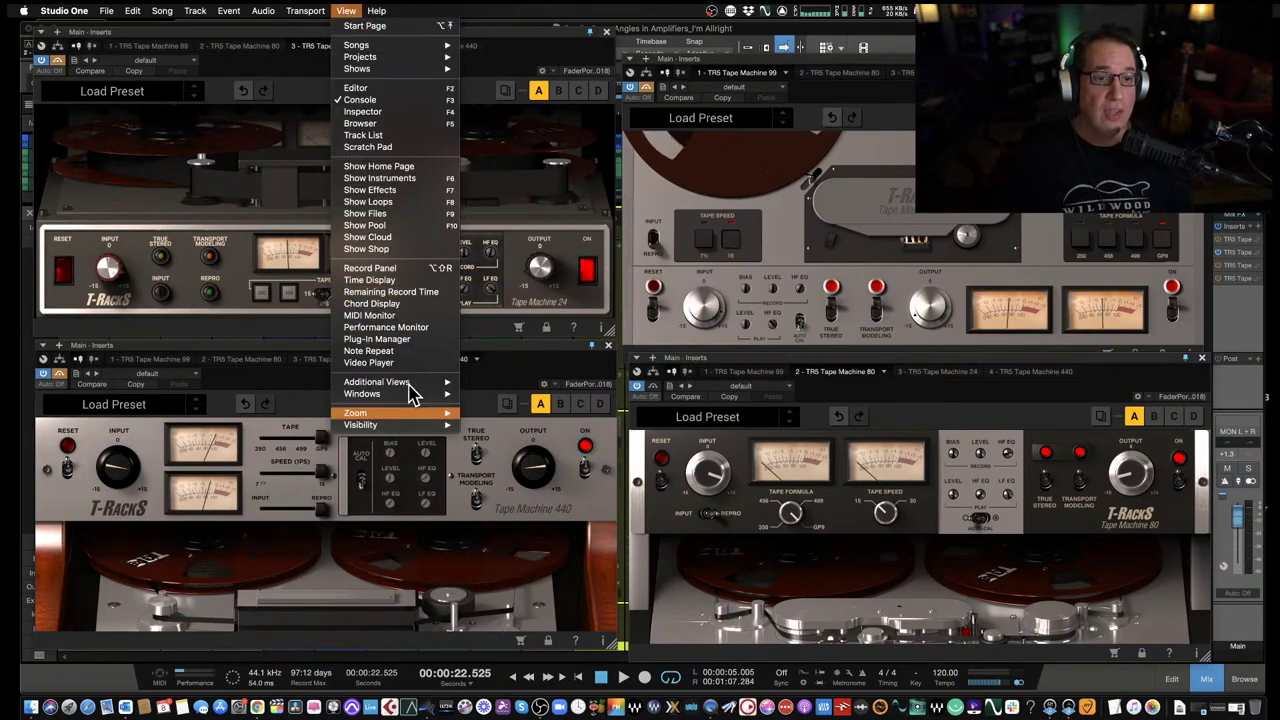
pyautogui.click(400, 328)
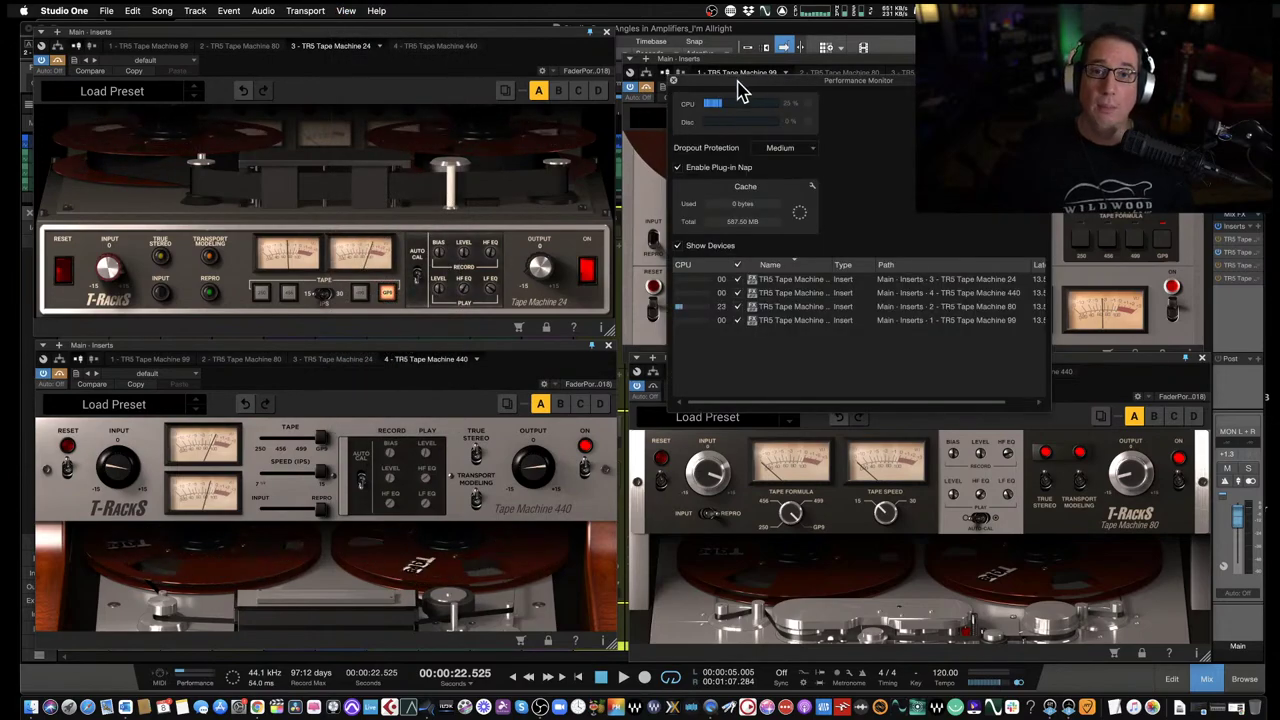
pyautogui.moveTo(740, 90); pyautogui.dragTo(356, 163)
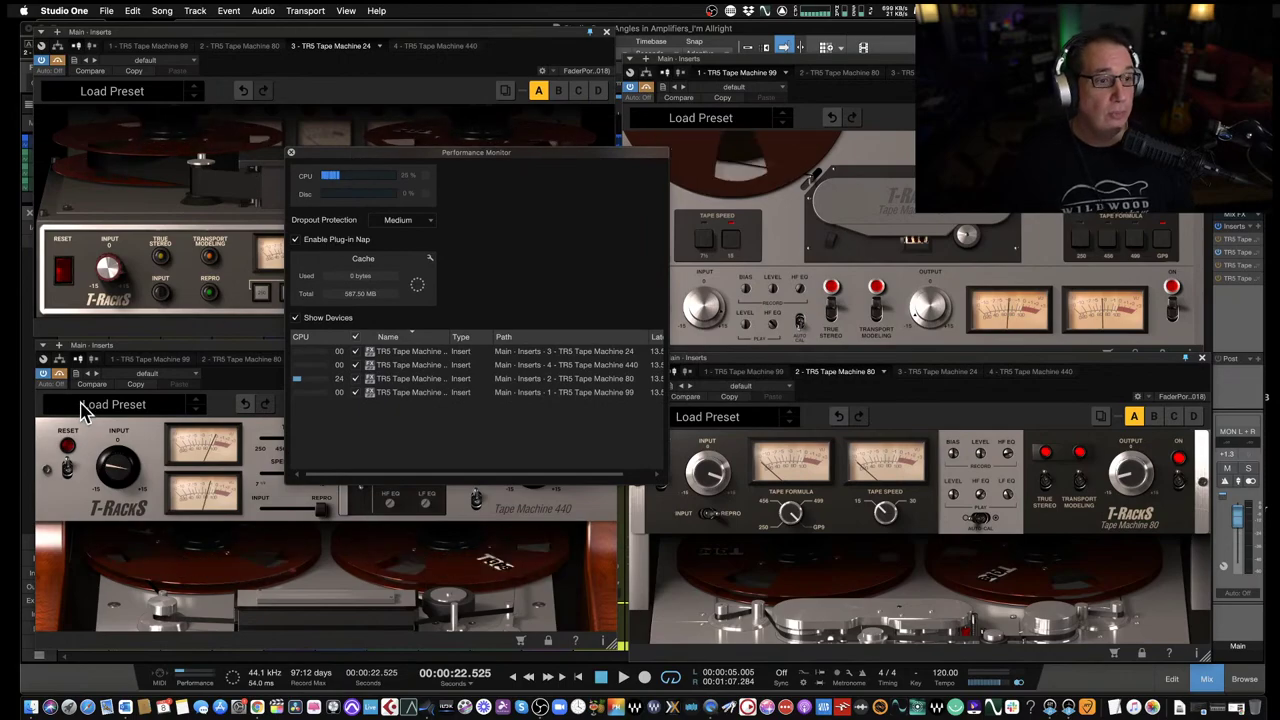
pyautogui.moveTo(423, 155); pyautogui.dragTo(984, 337)
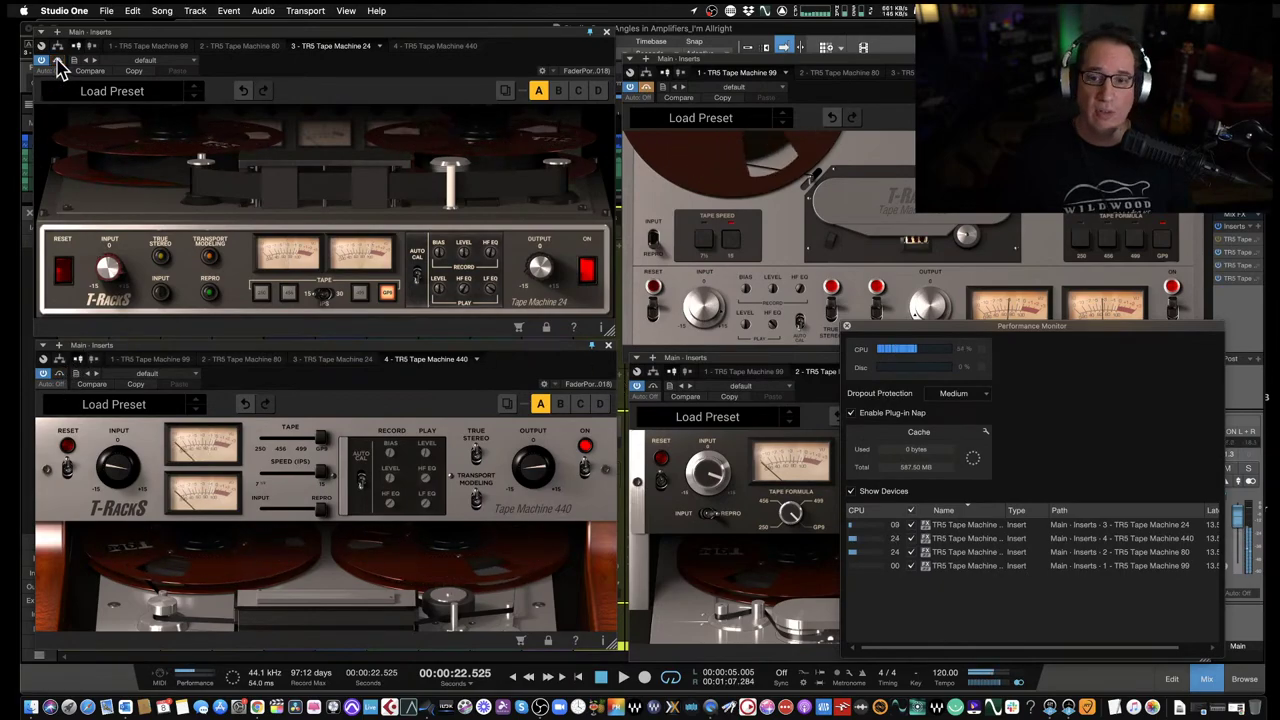
pyautogui.click(662, 94)
pyautogui.click(1033, 456)
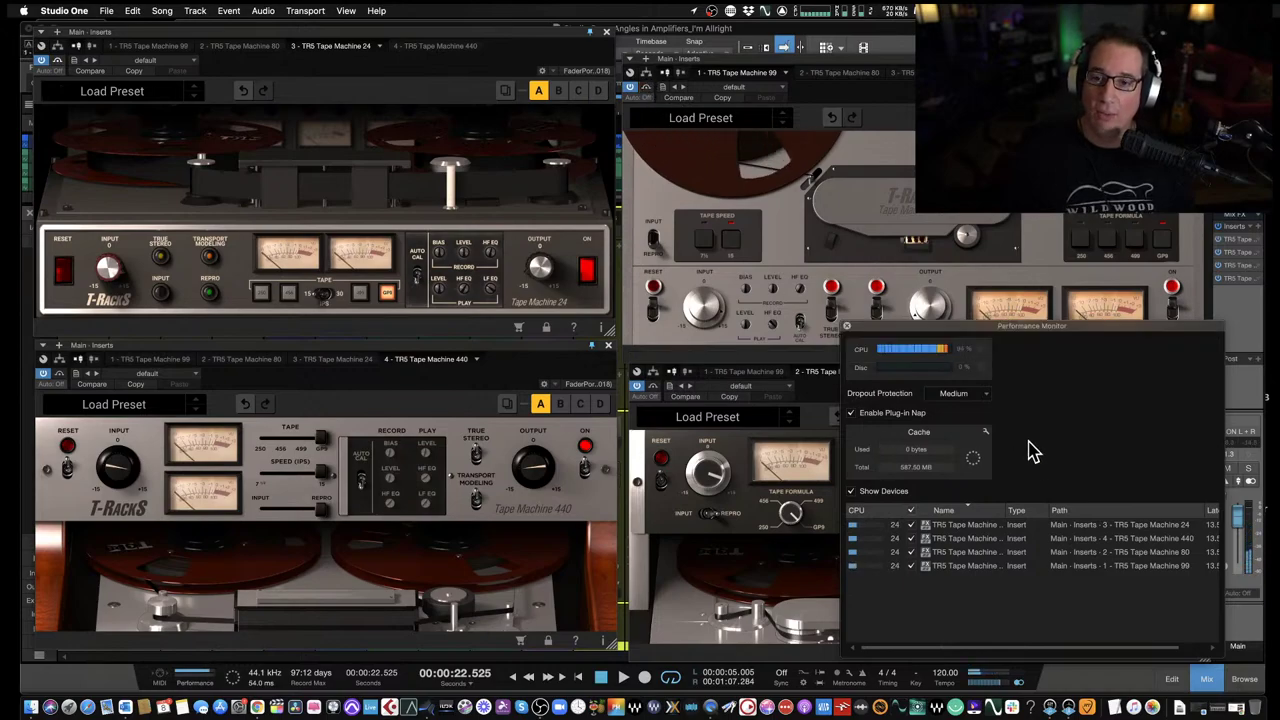
# Examine the CPU load of the four active tape machines in the Performance Monitor, repositioning it as needed, and close it.
pyautogui.moveTo(954, 328); pyautogui.dragTo(891, 316)
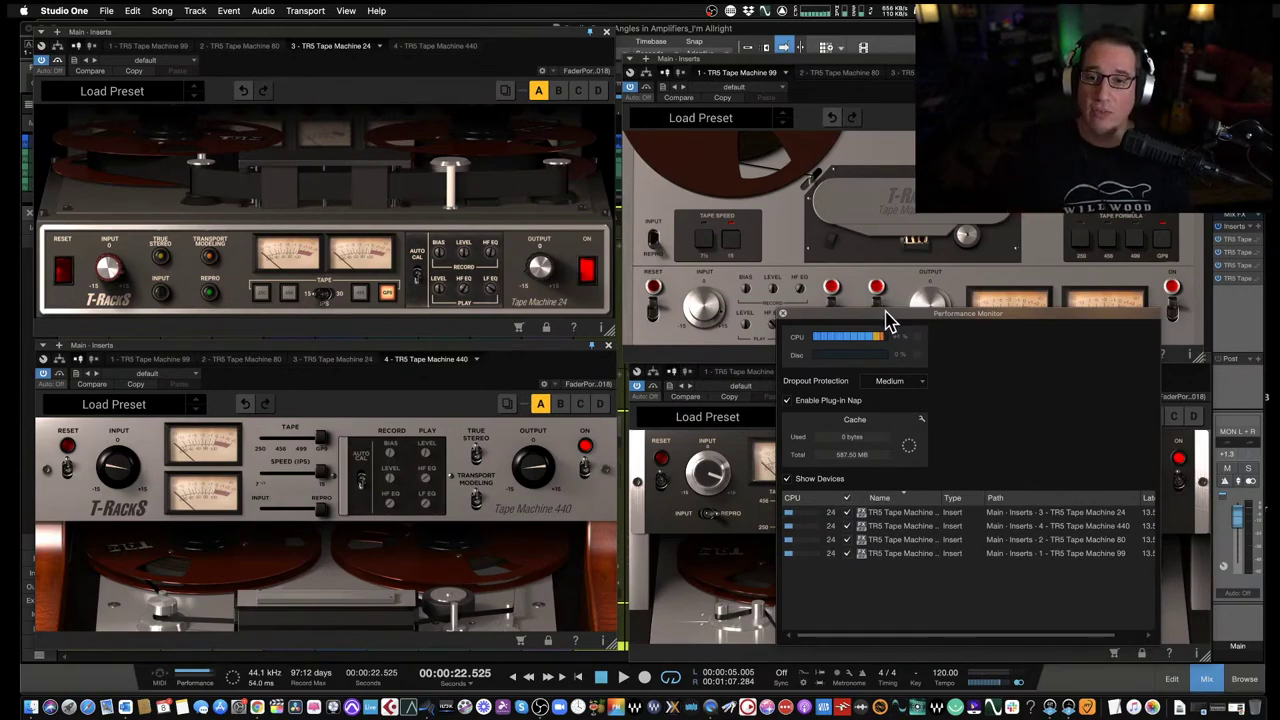
pyautogui.moveTo(885, 314); pyautogui.dragTo(857, 311)
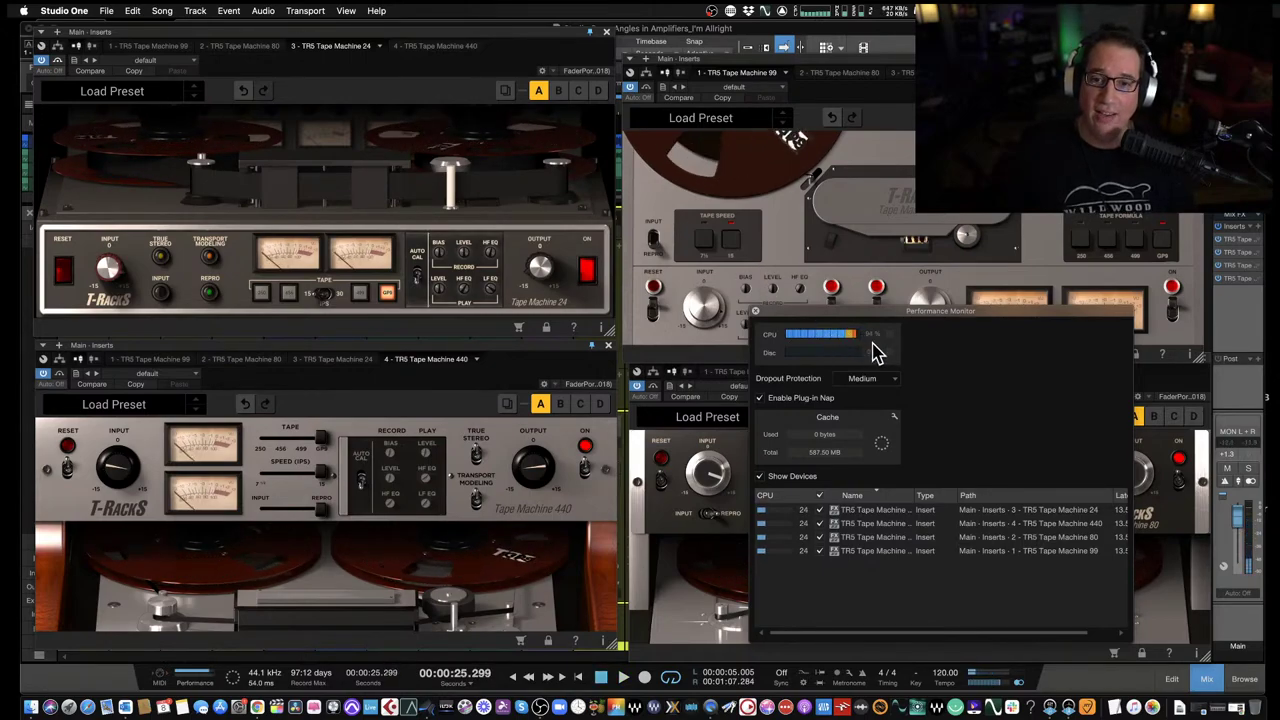
pyautogui.moveTo(816, 312); pyautogui.dragTo(744, 306)
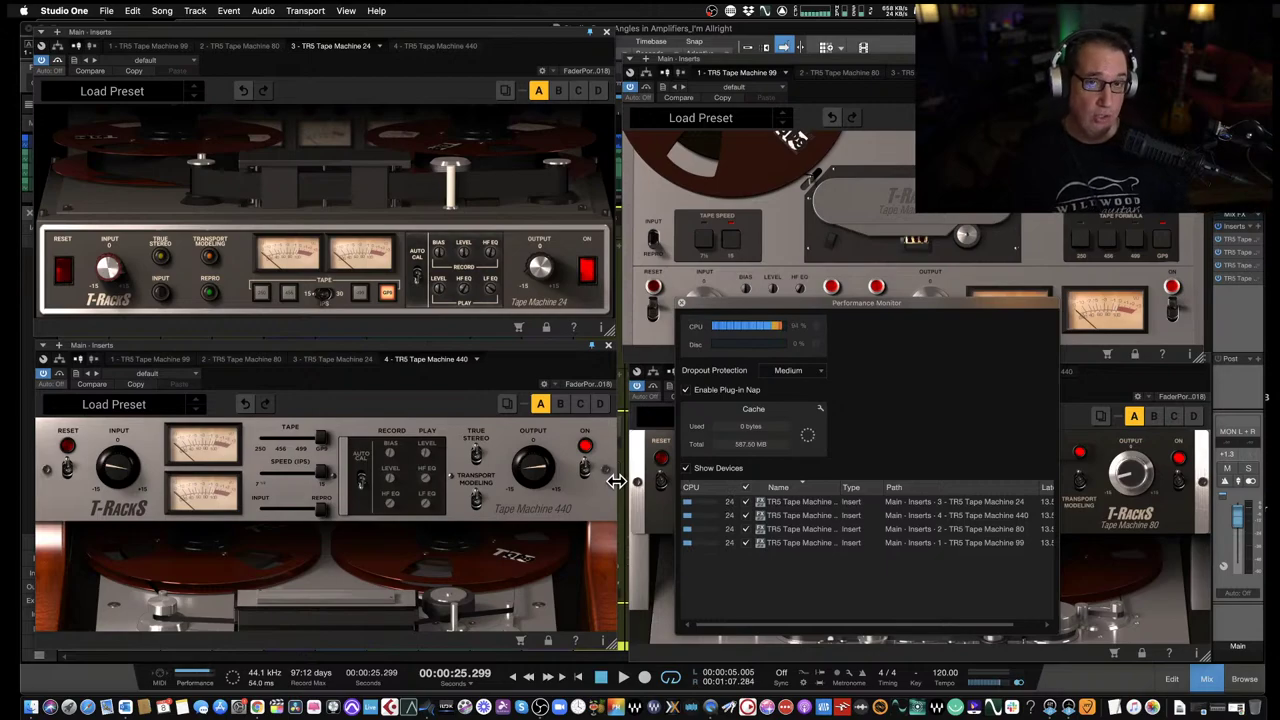
pyautogui.moveTo(770, 306); pyautogui.dragTo(765, 300)
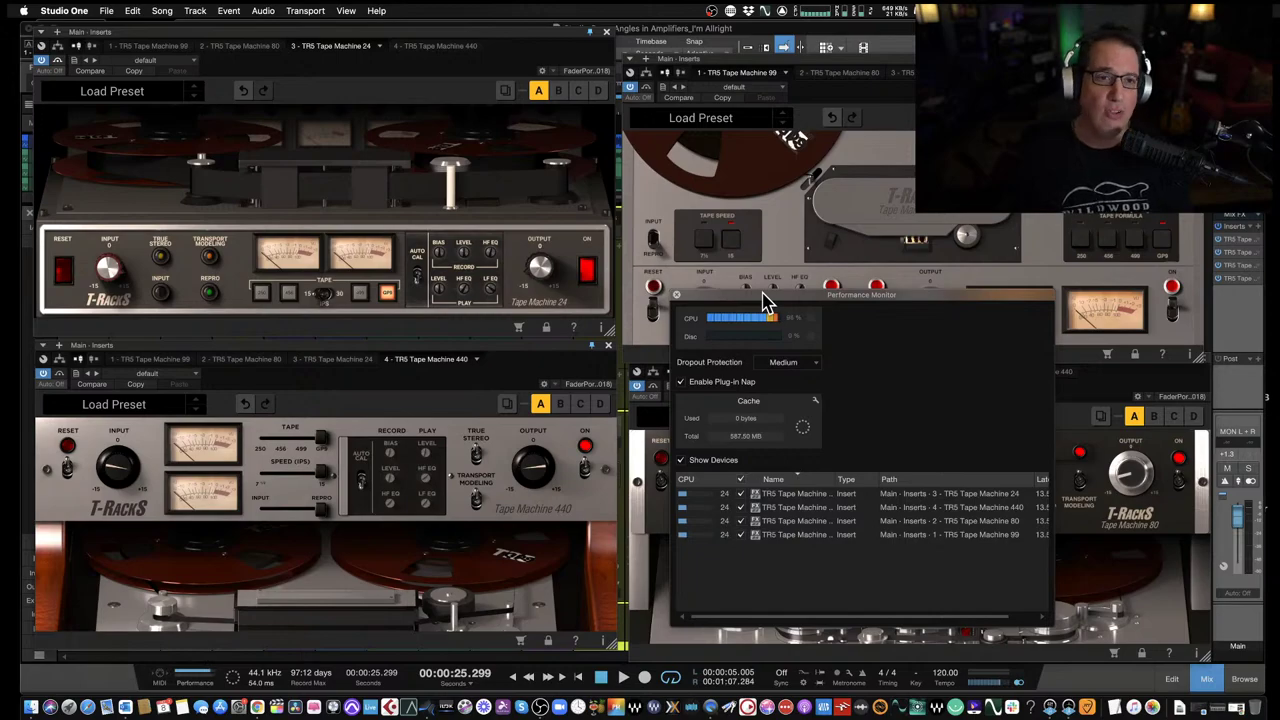
pyautogui.moveTo(759, 292); pyautogui.dragTo(745, 285)
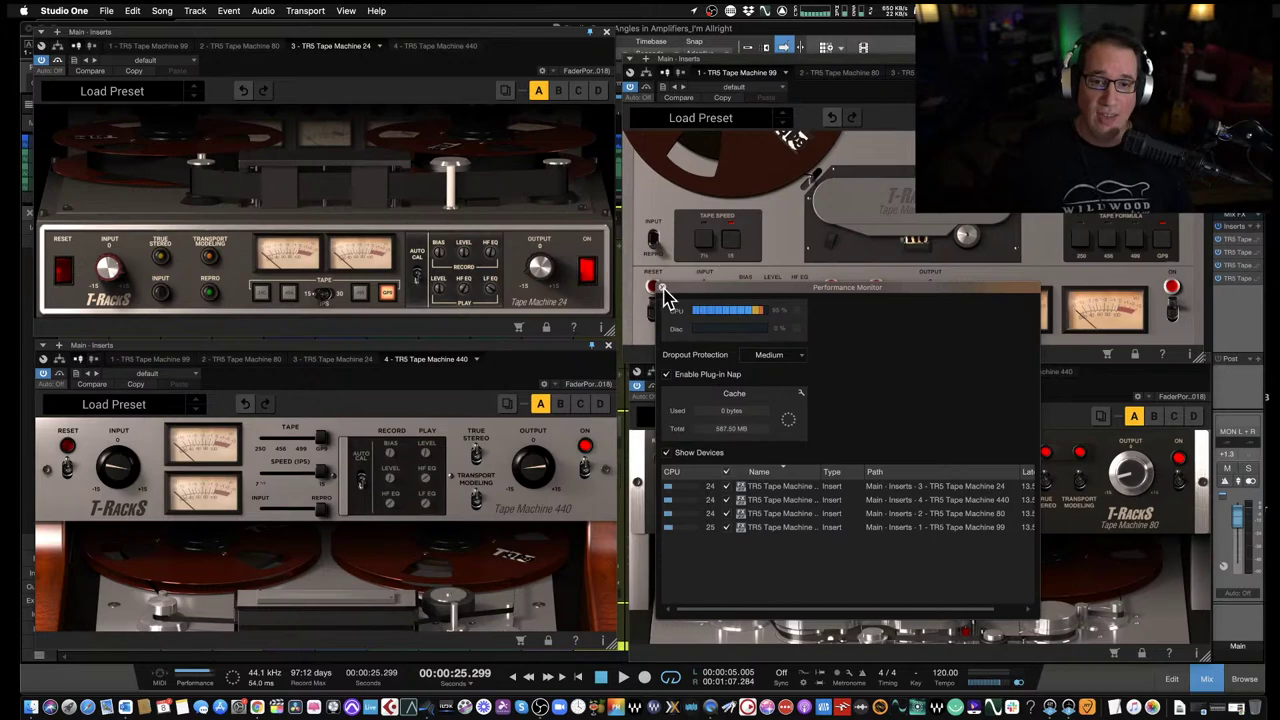
pyautogui.click(662, 287)
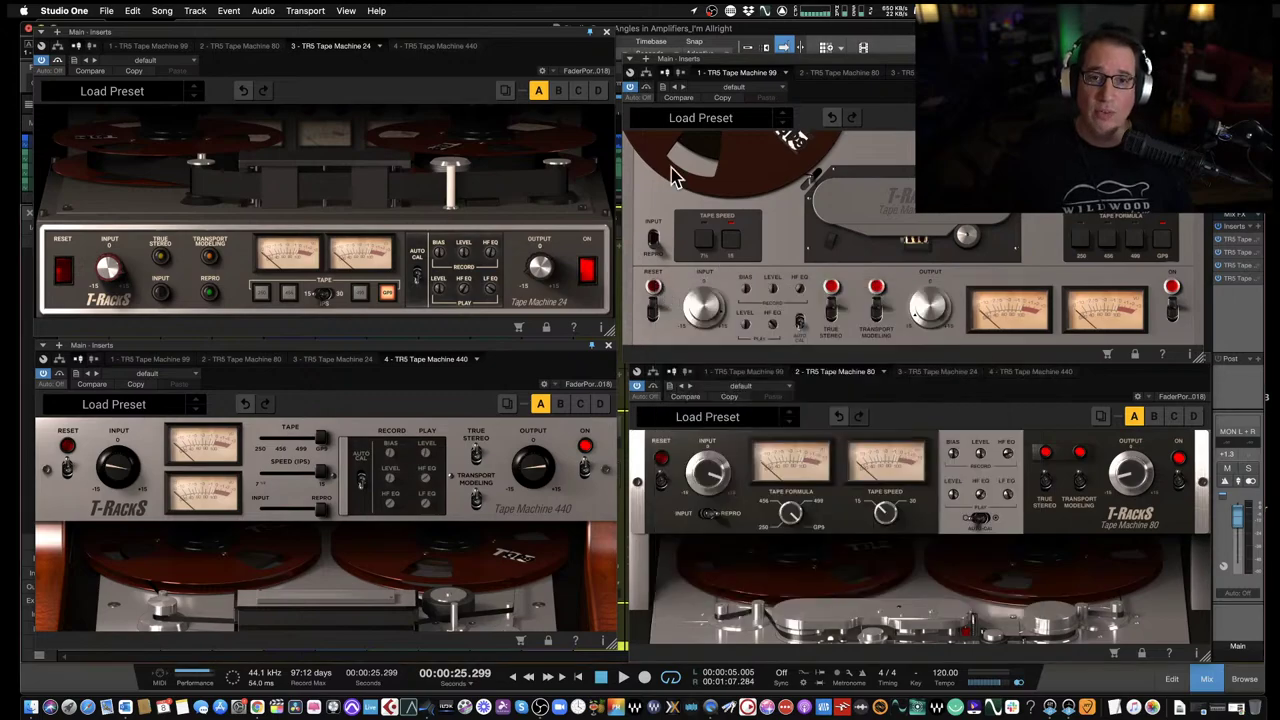
# Bypass all four tape machines and nudge the Tape Machine 80 and Tape Machine 440 windows slightly upward.
pyautogui.click(645, 88)
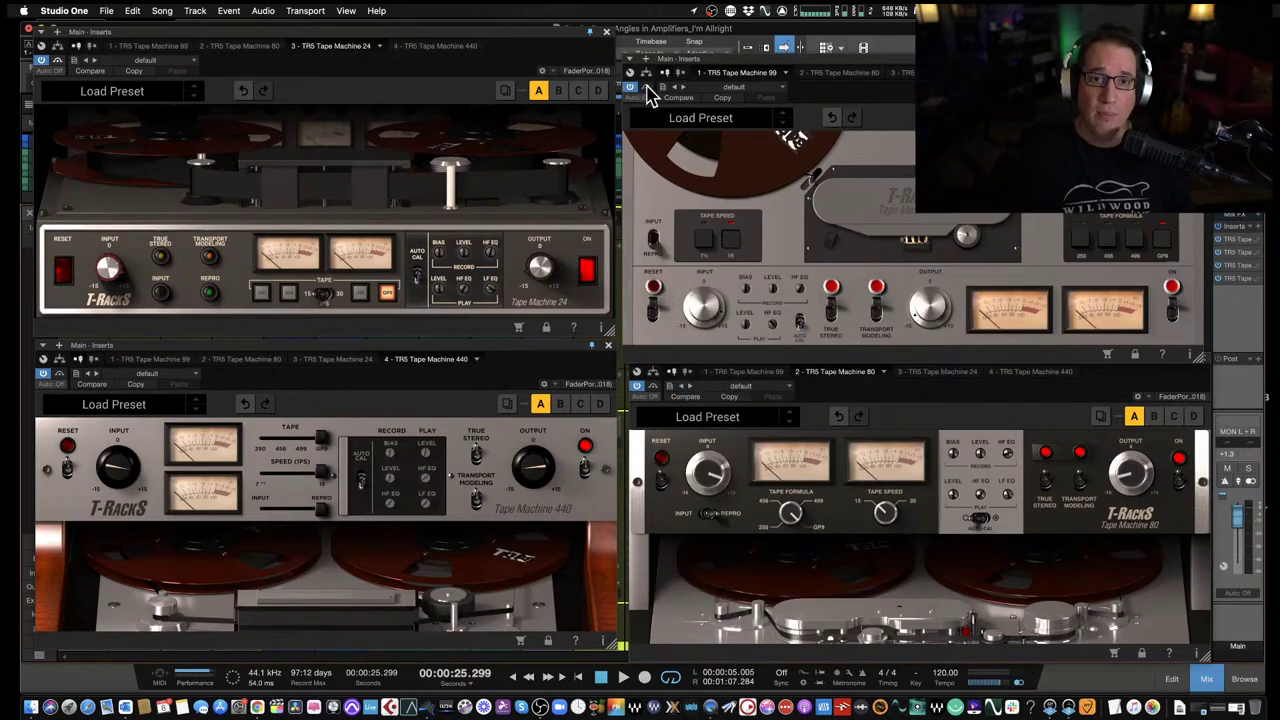
pyautogui.click(651, 390)
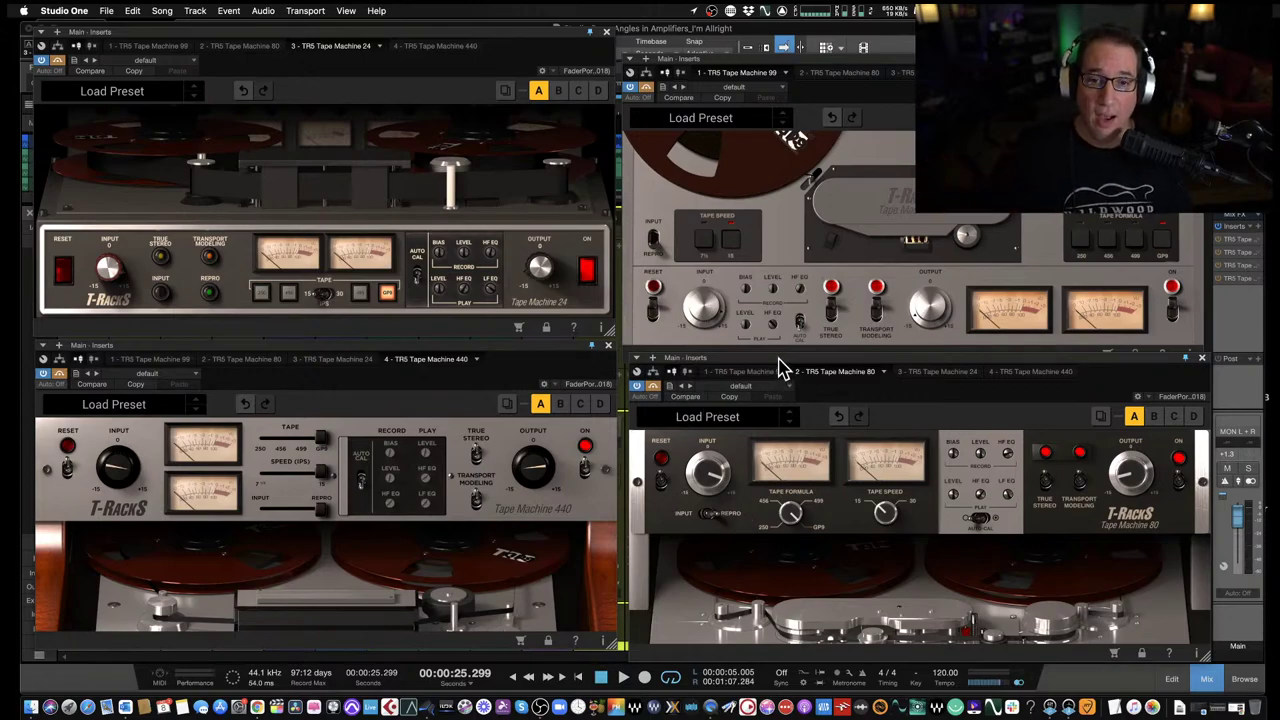
pyautogui.moveTo(781, 369); pyautogui.dragTo(780, 368)
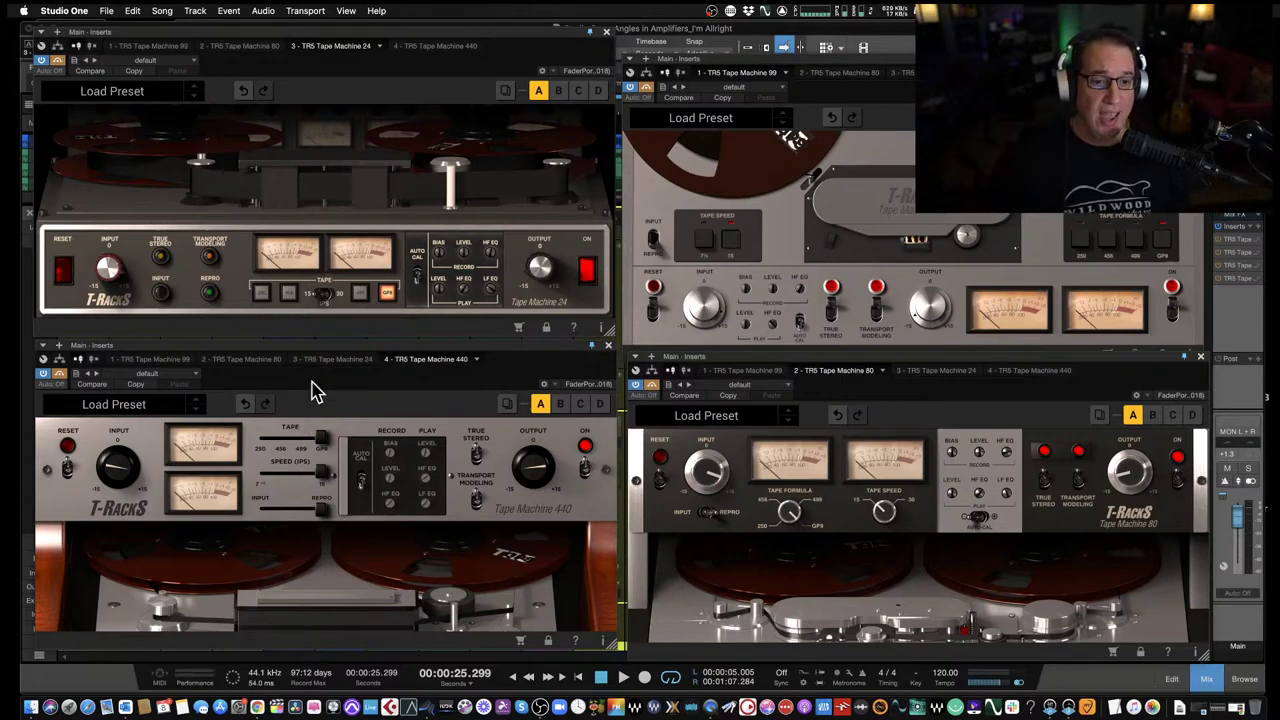
pyautogui.moveTo(319, 349); pyautogui.dragTo(320, 348)
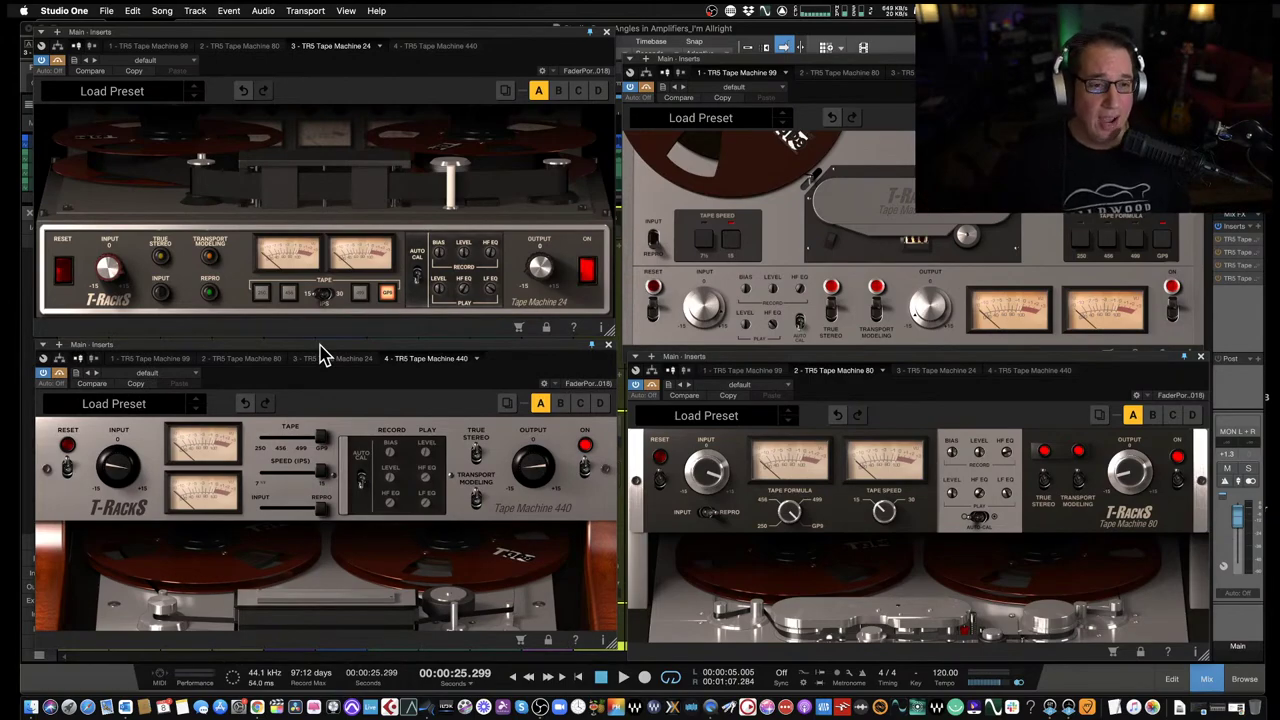
pyautogui.moveTo(320, 346); pyautogui.dragTo(324, 341)
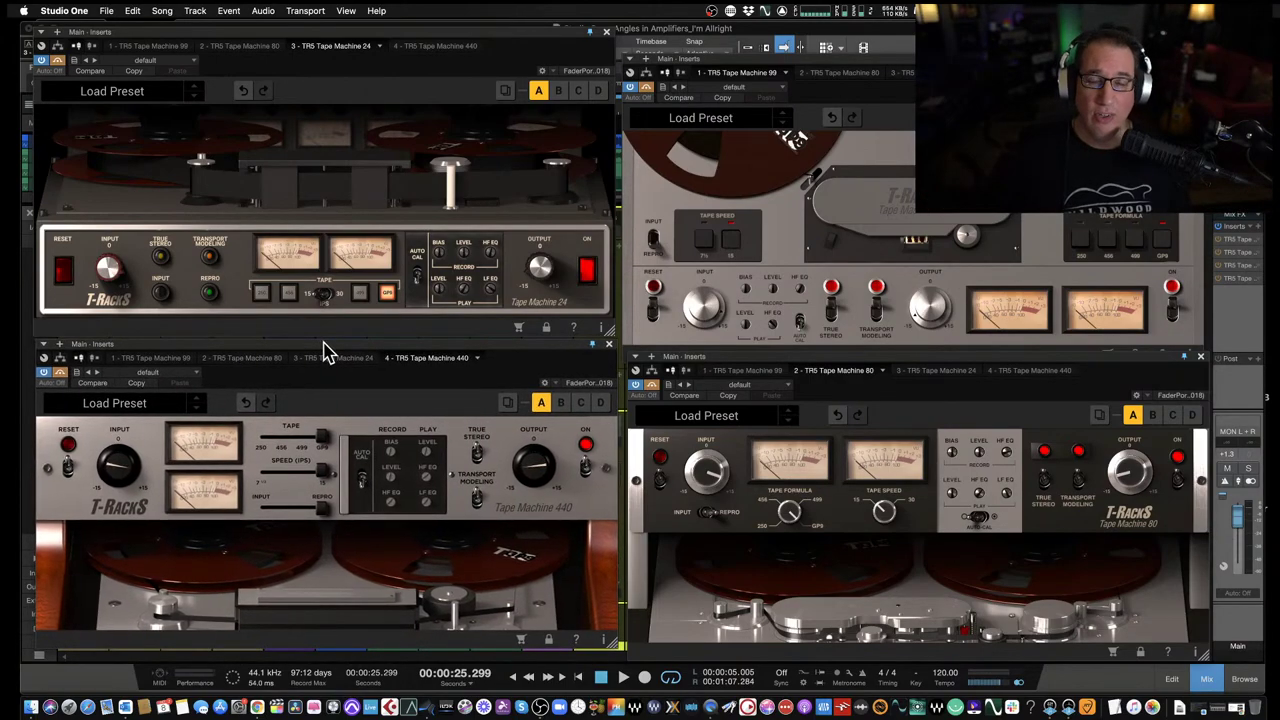